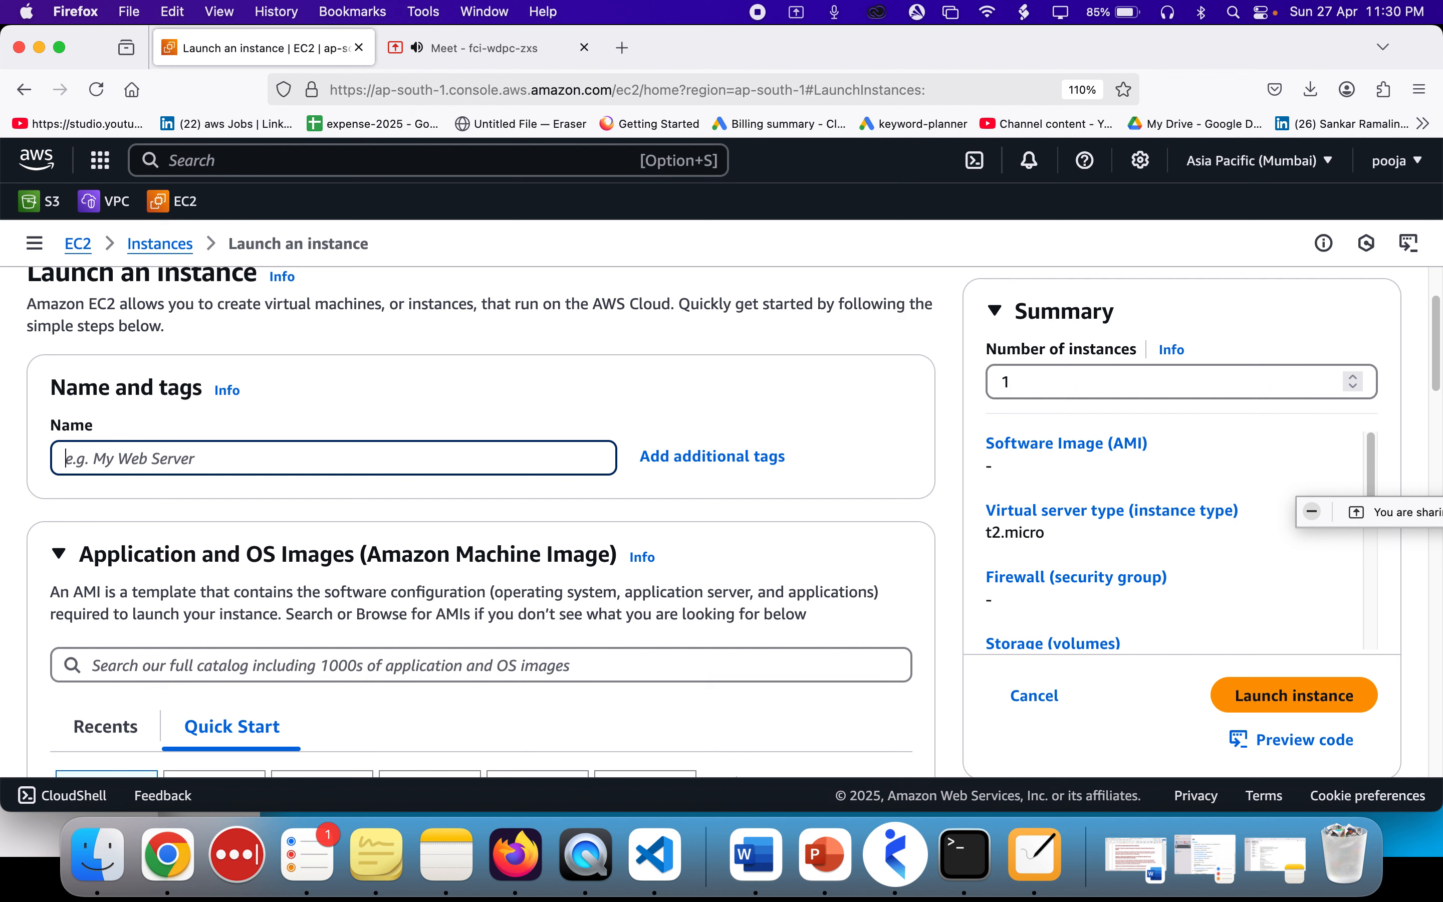
- Name the new instance EBS-volume-instance, correcting the misspelled last word
text(EBS-volume)
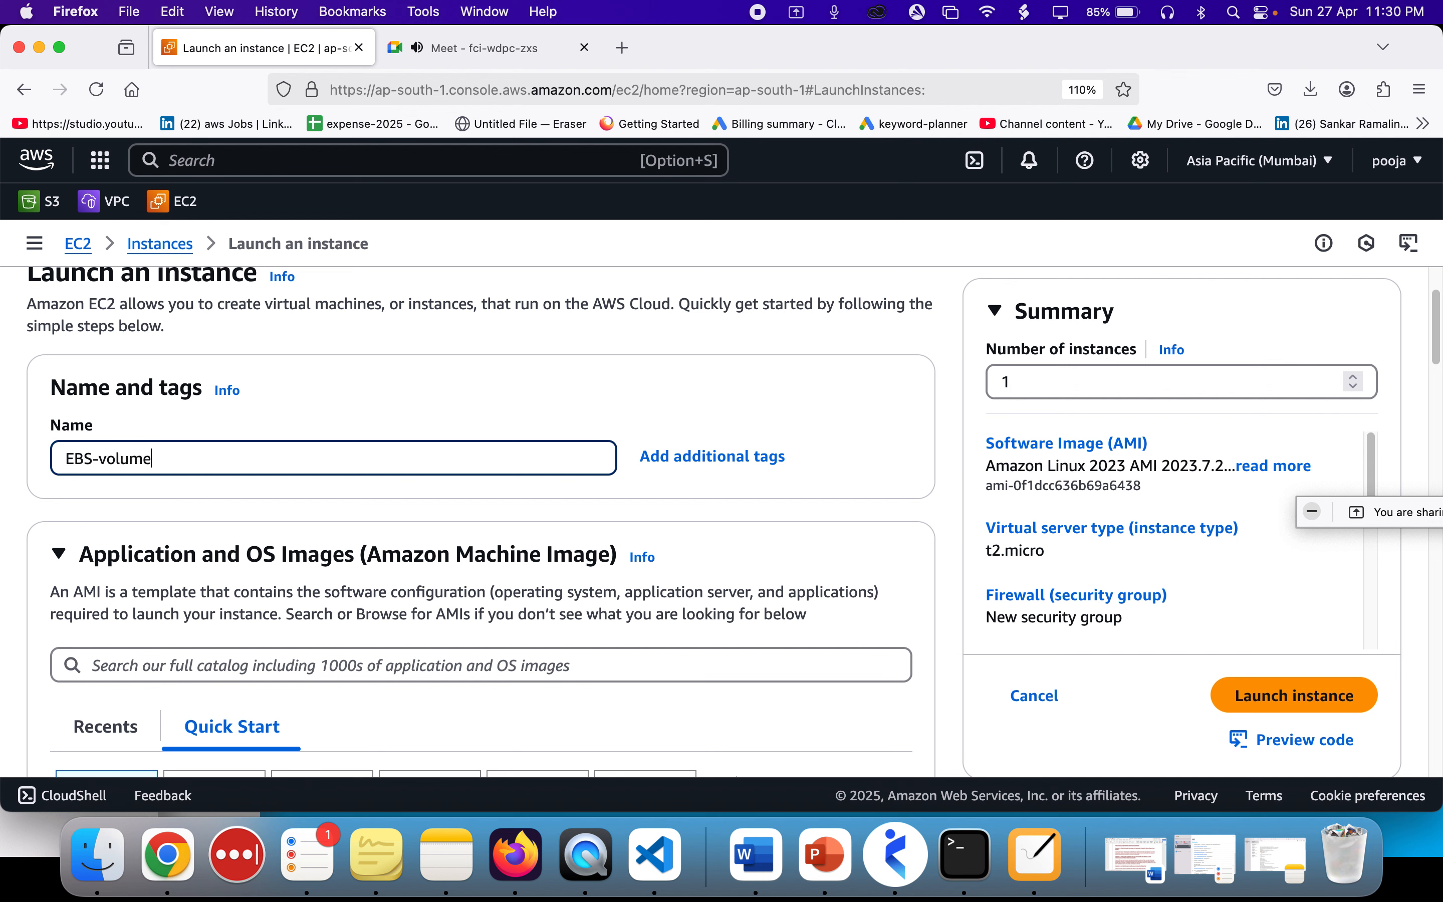
text(-isntance)
scroll(477, 537, down, 2)
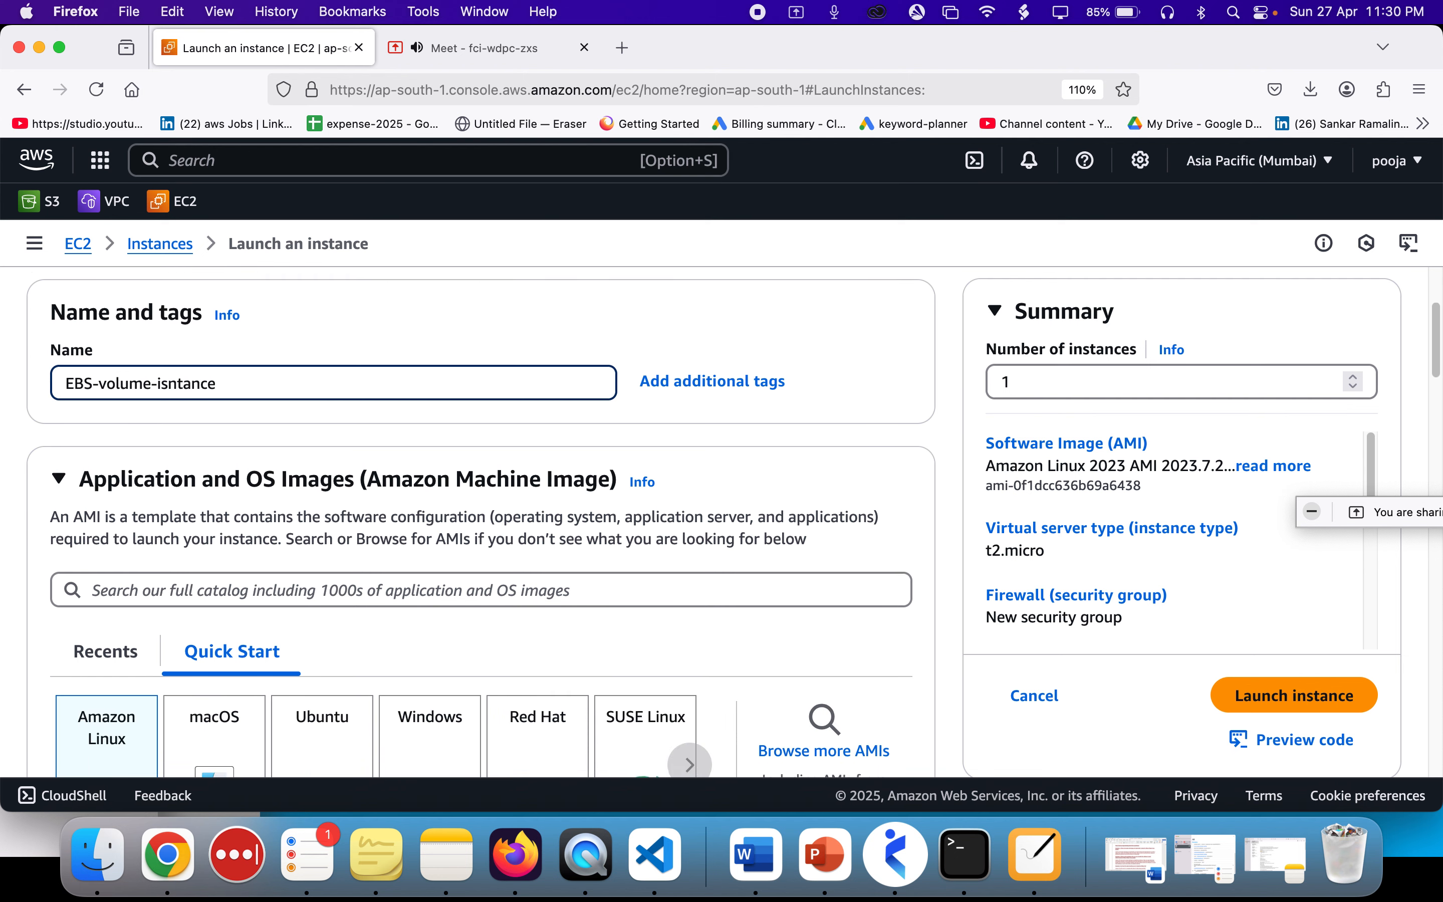
scroll(411, 383, down, 1)
double_click(175, 371)
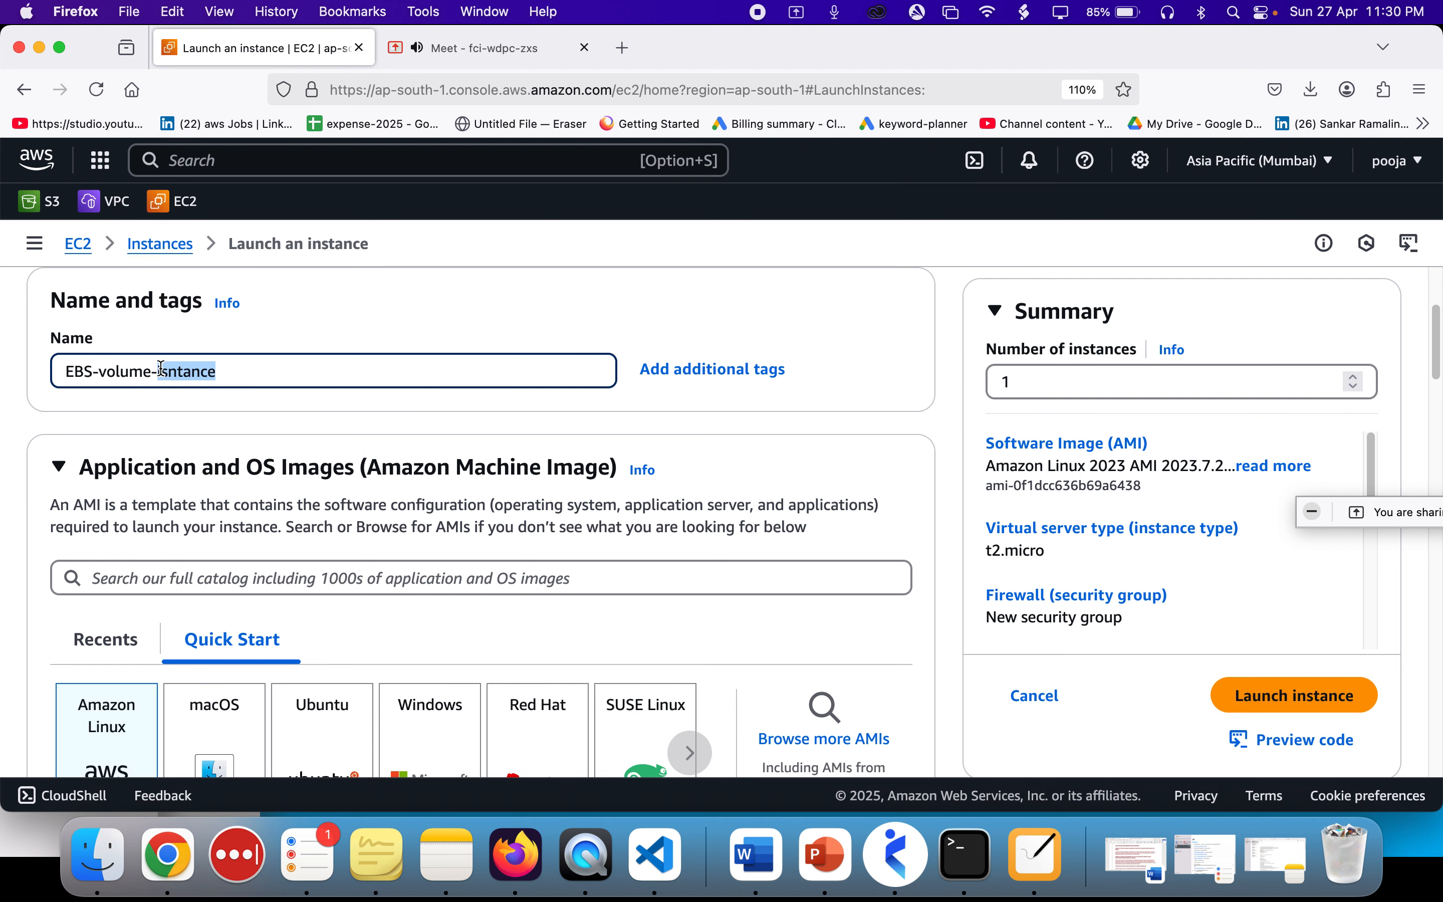
text(instance)
- Choose to proceed without a key pair for the instance's login
scroll(245, 415, down, 5)
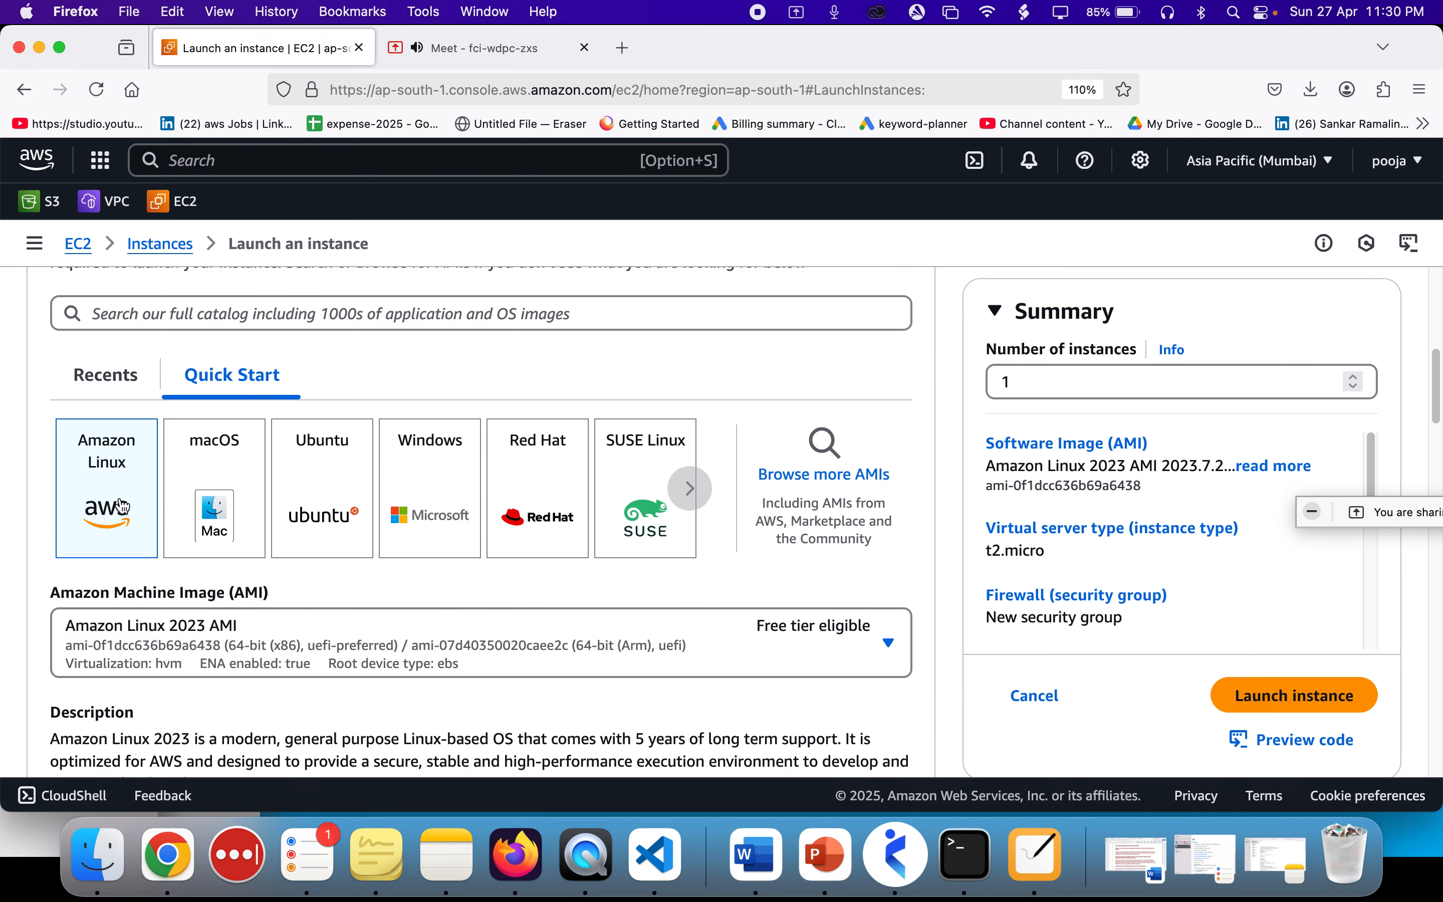
scroll(122, 506, down, 2)
scroll(119, 496, down, 5)
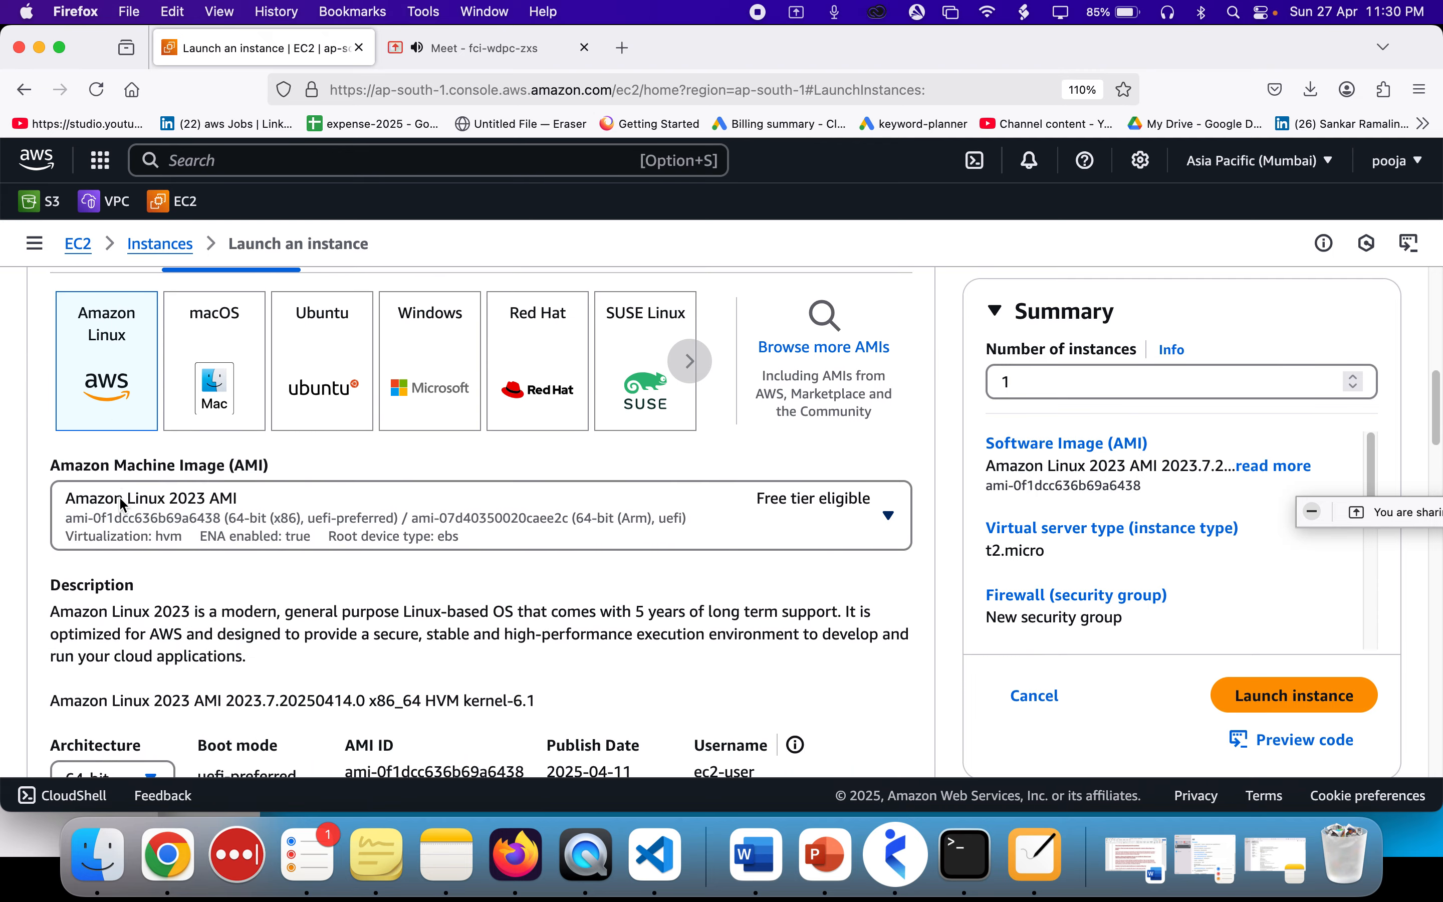
scroll(122, 374, up, 6)
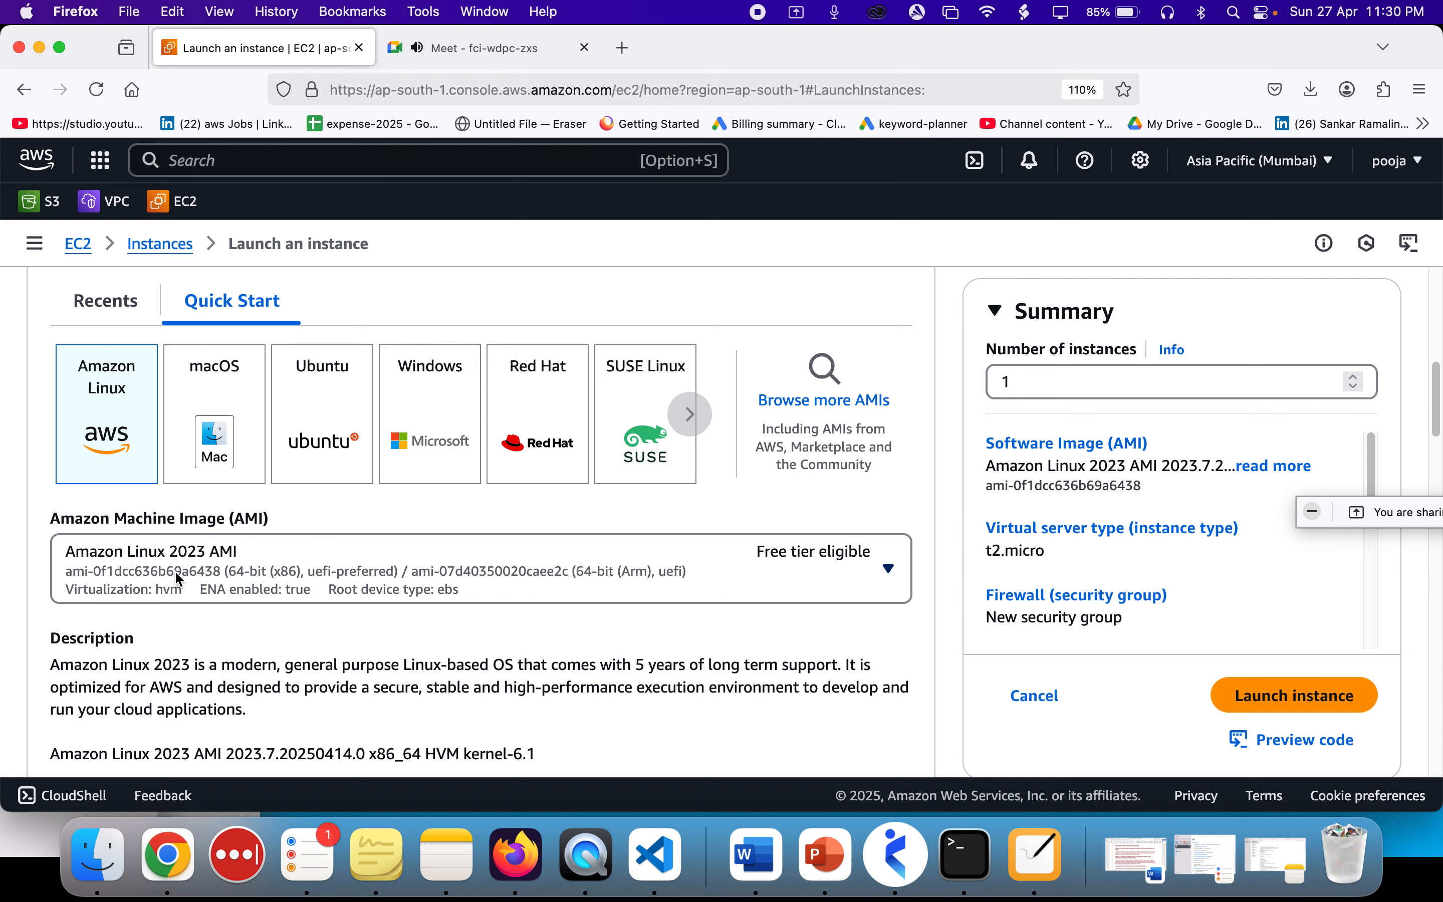
scroll(169, 579, down, 10)
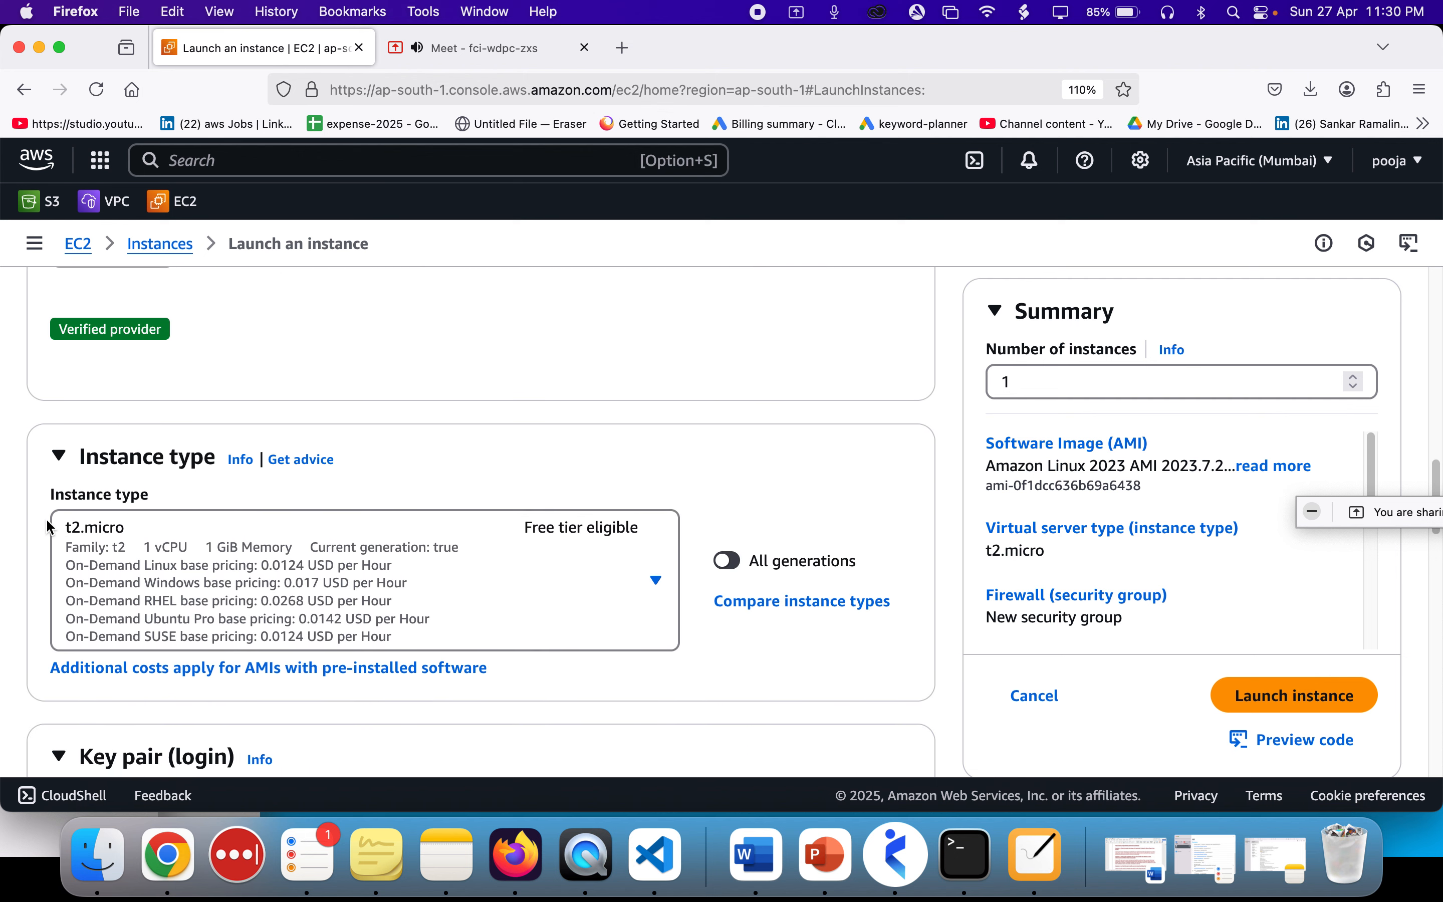
scroll(127, 526, down, 1)
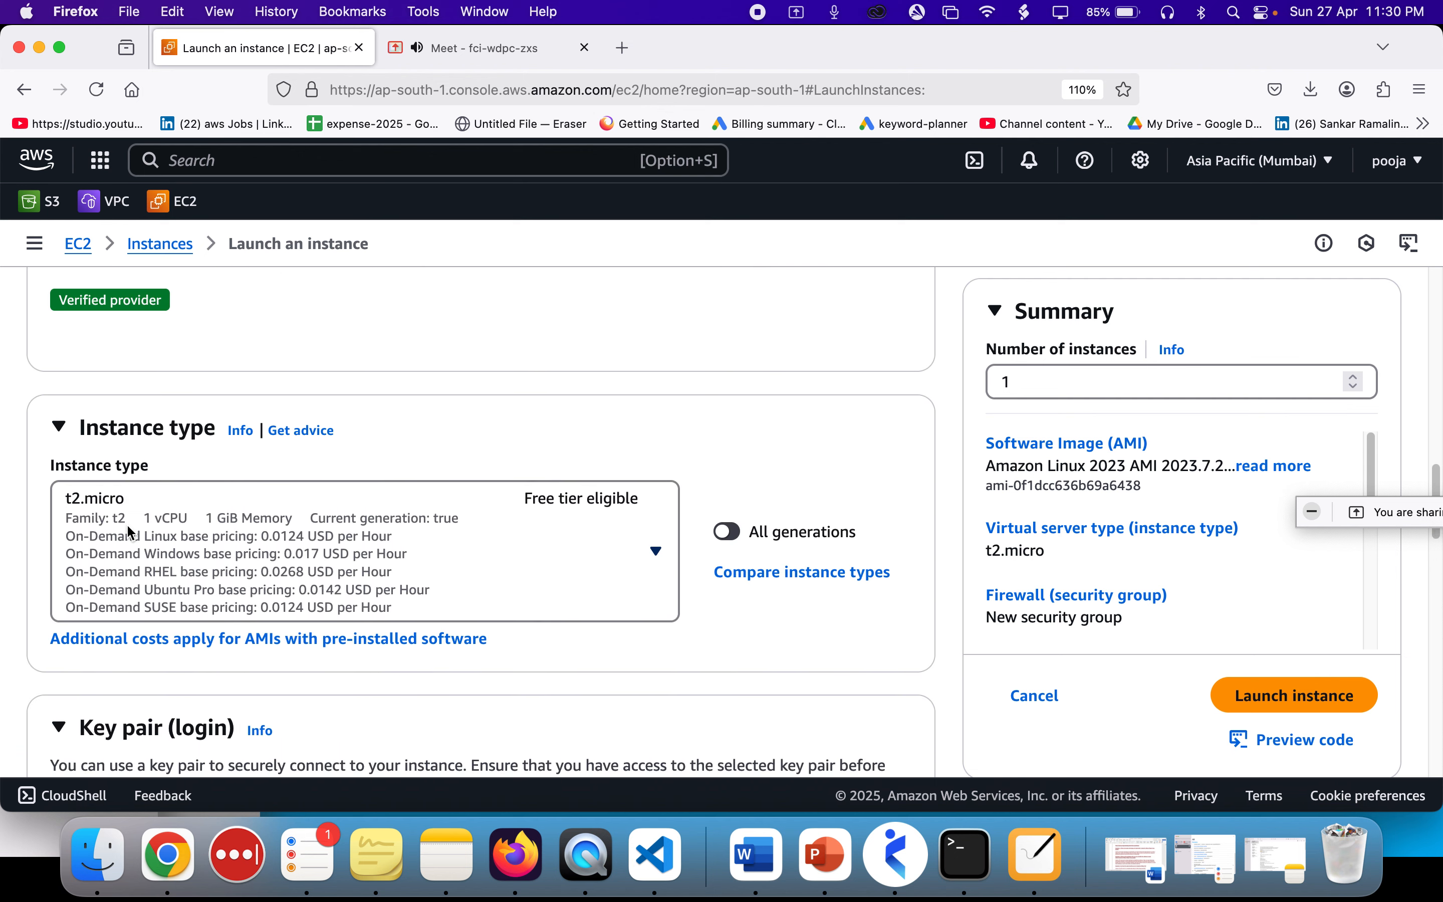
scroll(128, 527, down, 10)
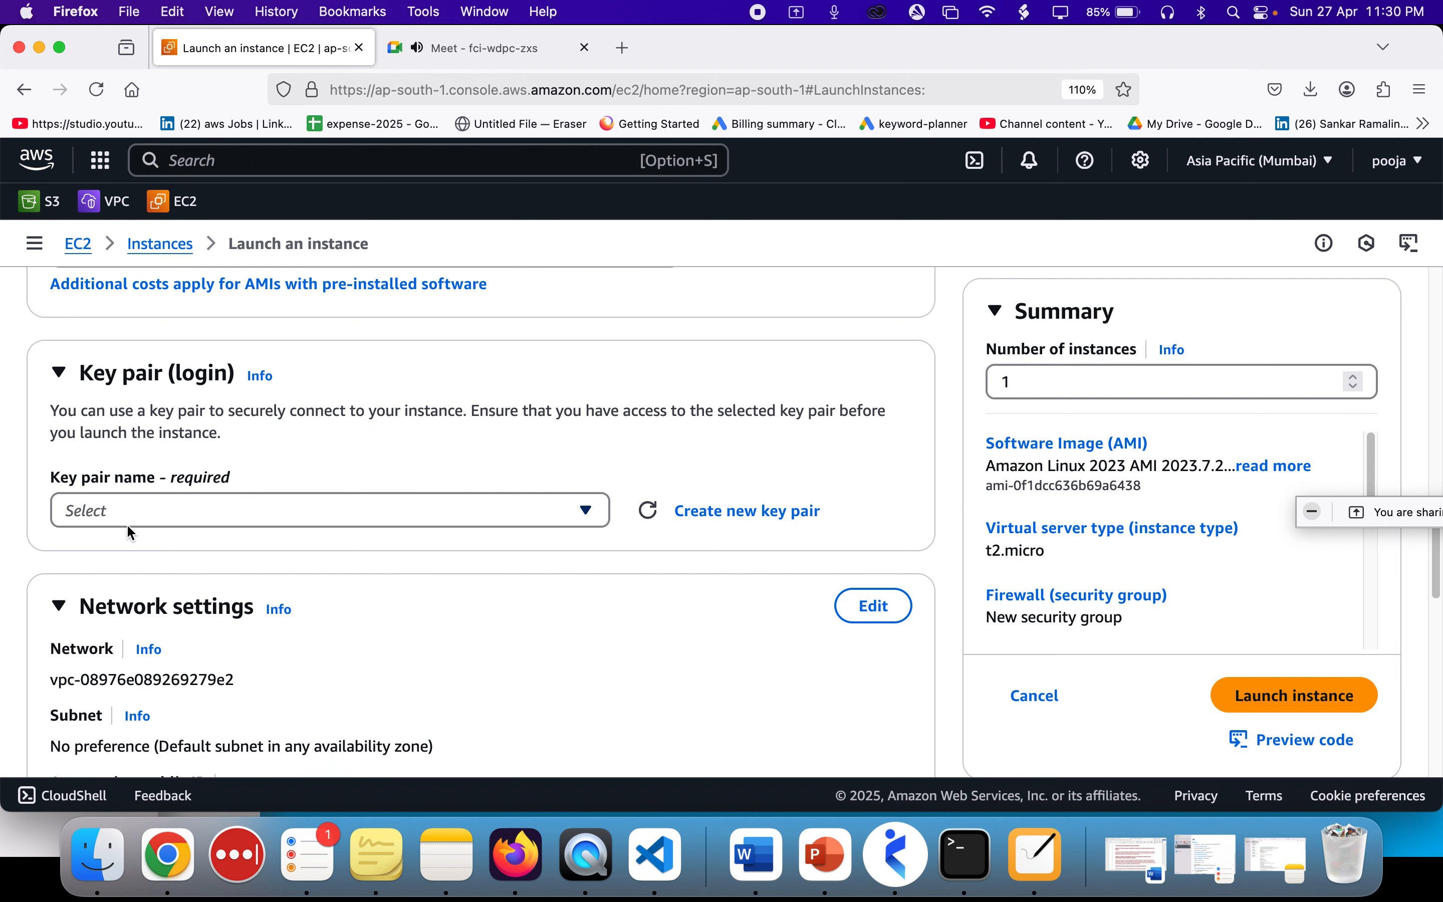
click(306, 502)
click(307, 503)
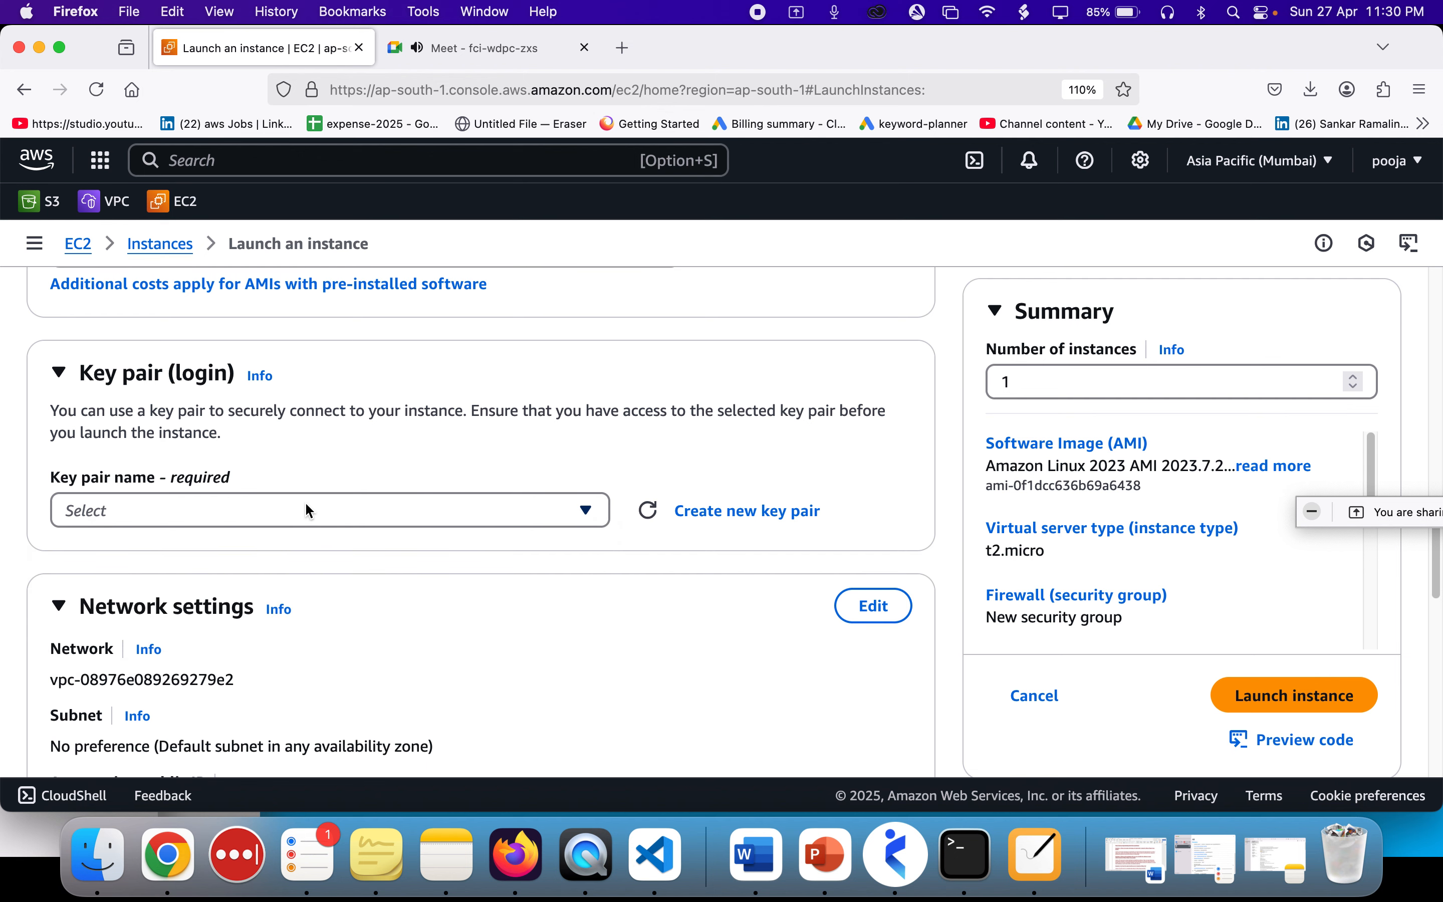
click(400, 506)
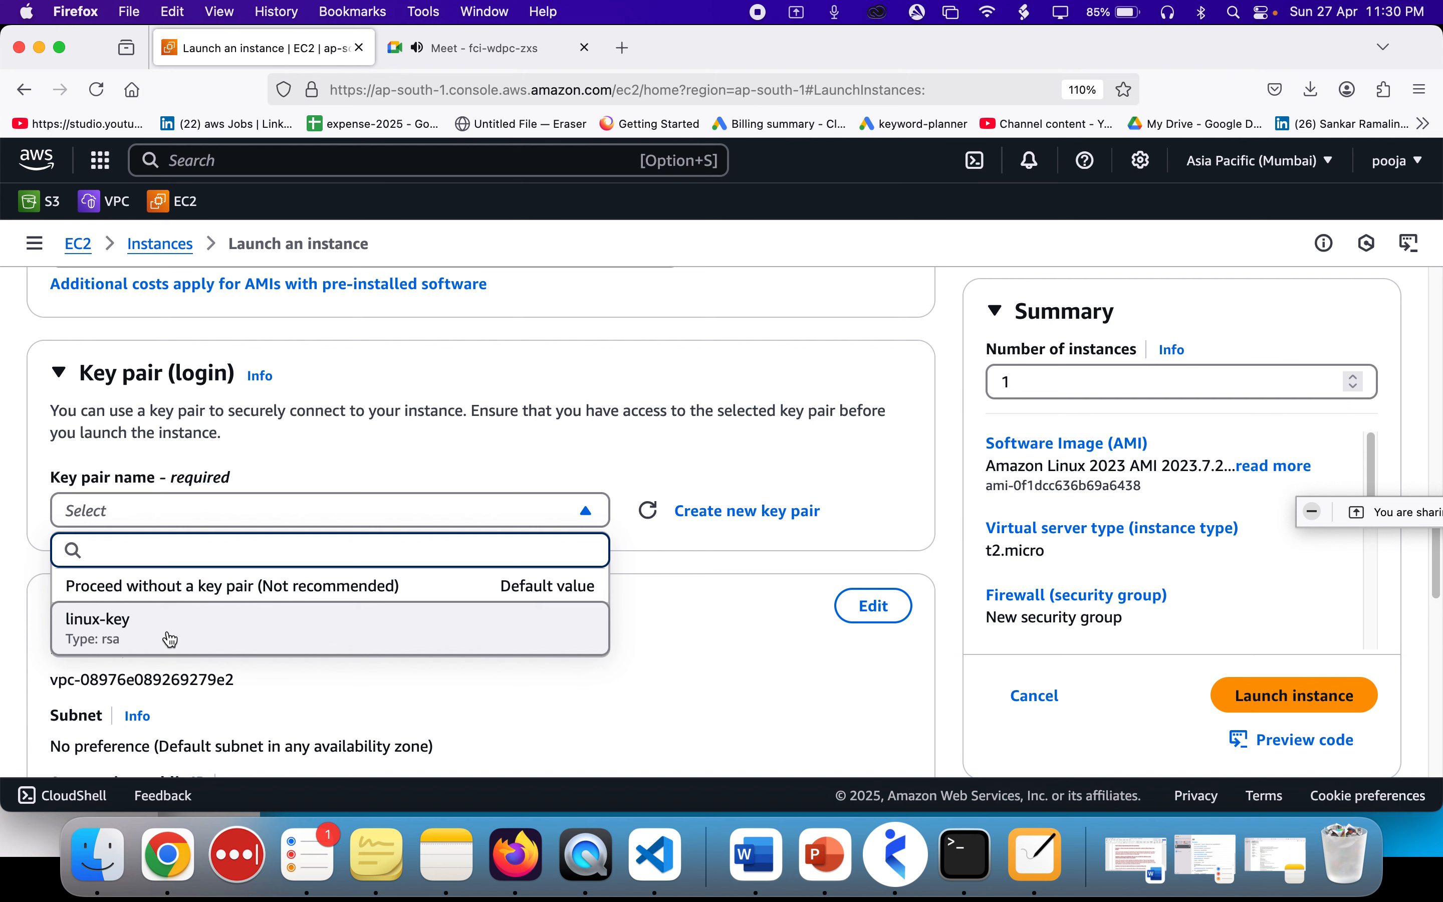
click(187, 588)
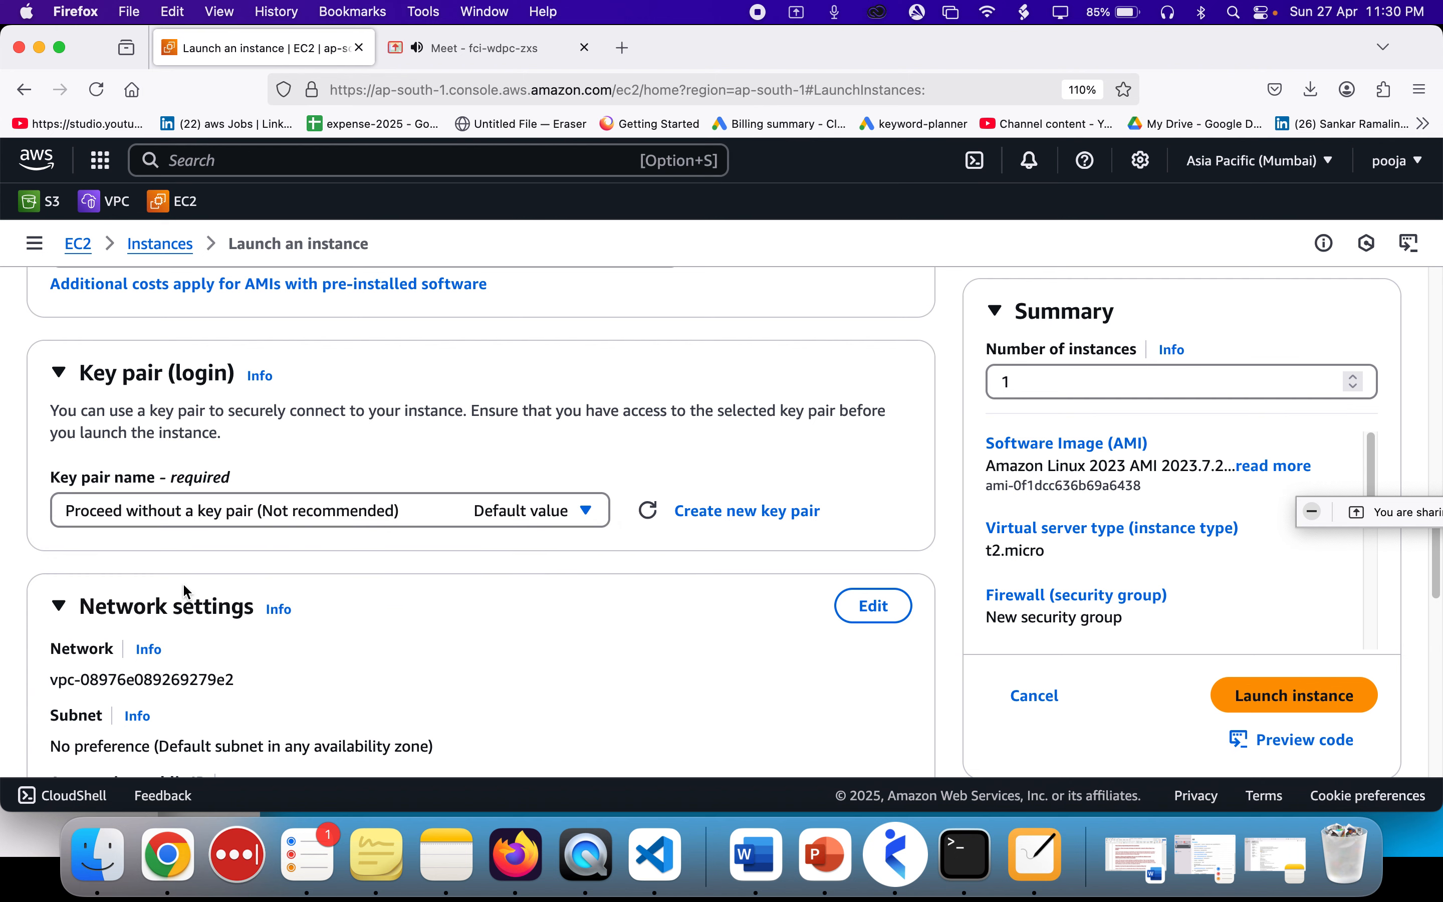
- Examine the network settings, the security group's traffic rules, and the root volume's size and type in the storage configuration
scroll(182, 582, down, 2)
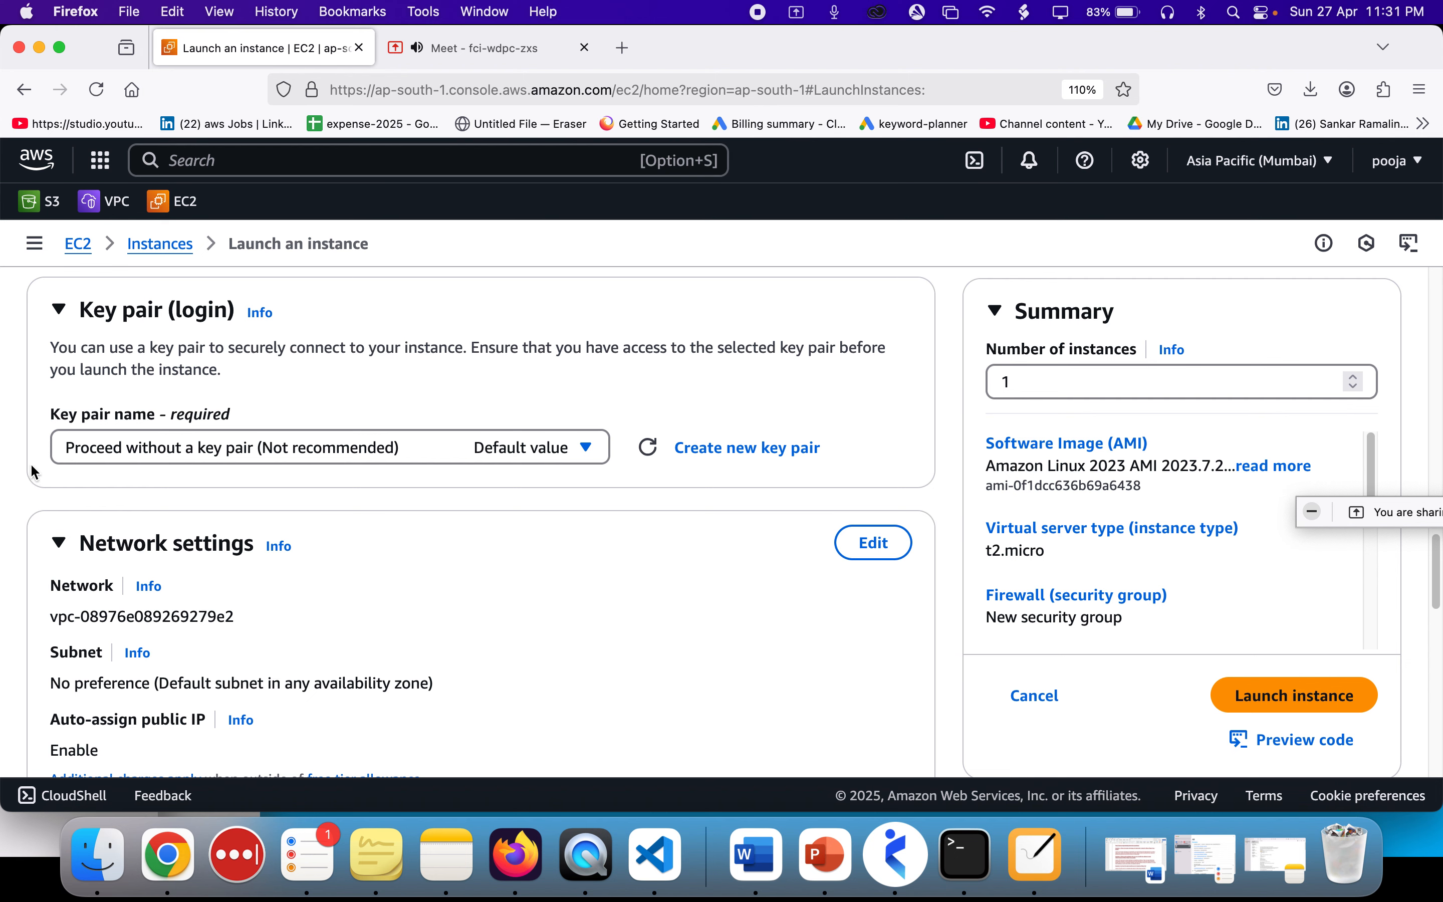
scroll(179, 562, down, 5)
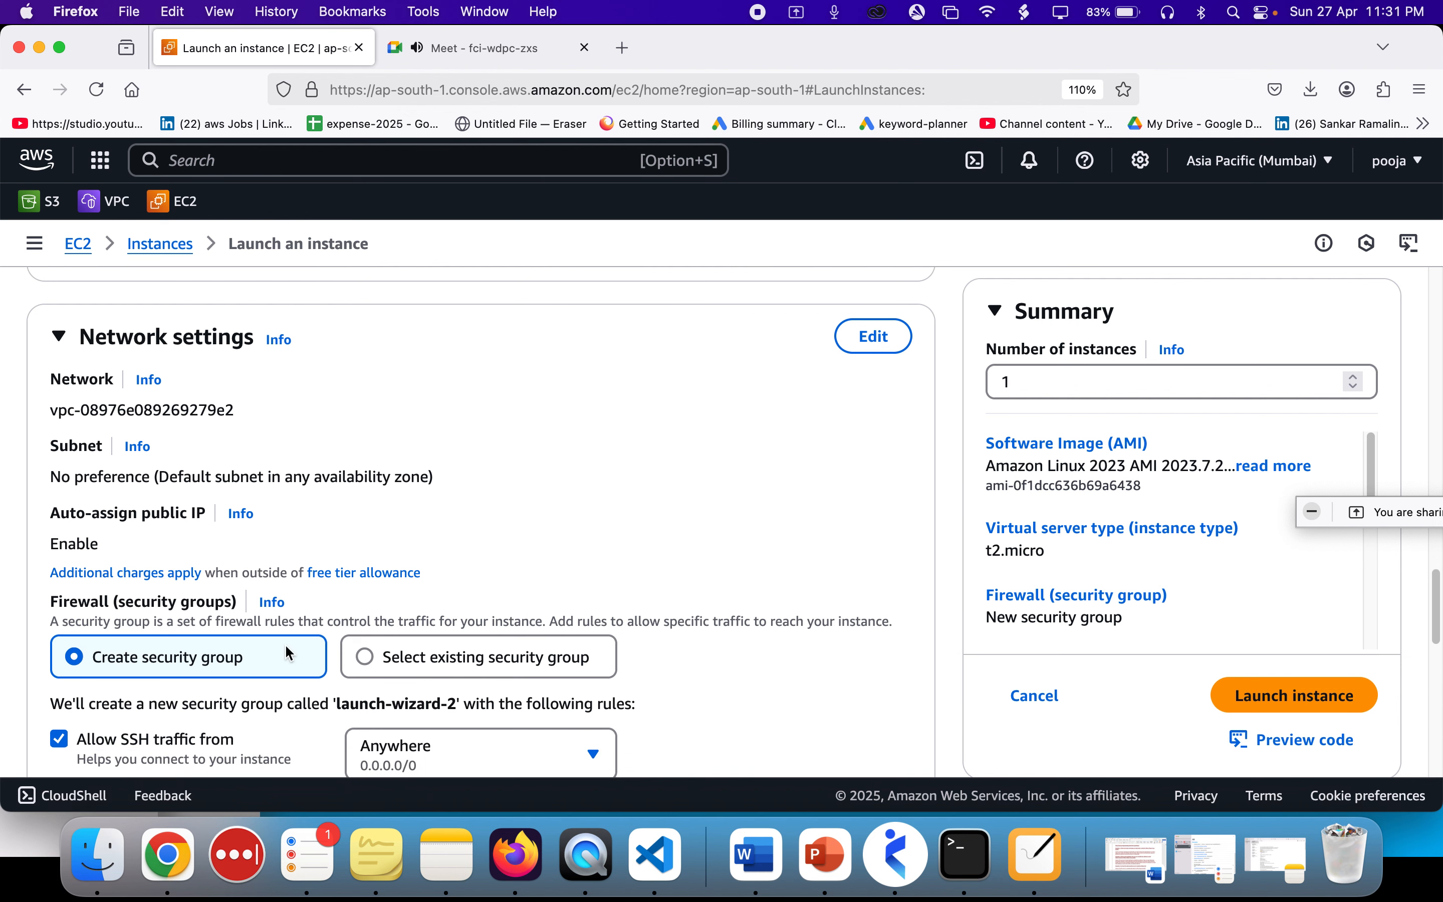
scroll(153, 411, down, 7)
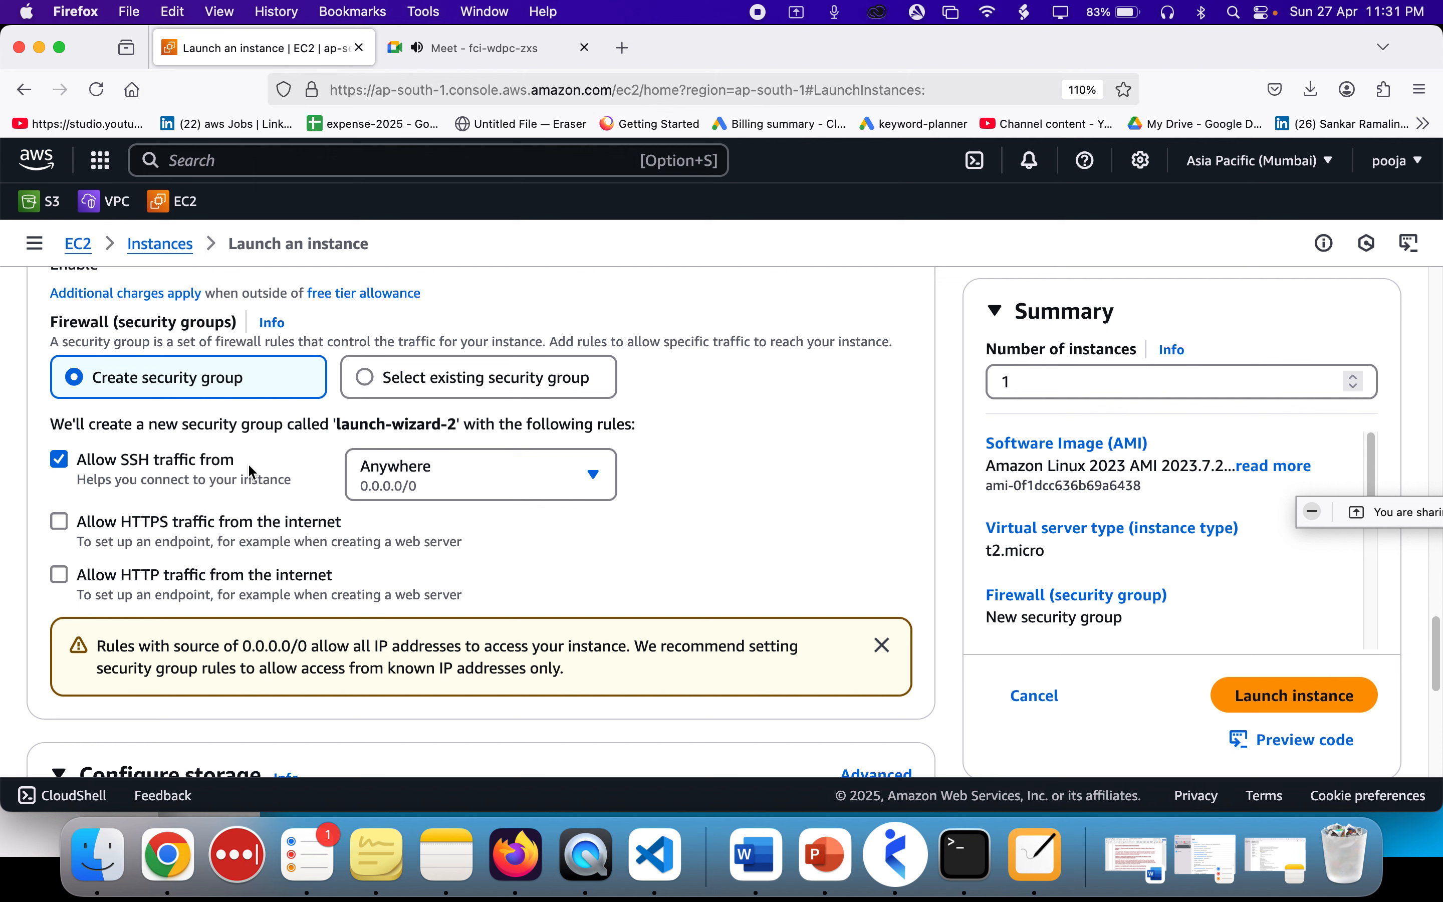
scroll(248, 470, down, 5)
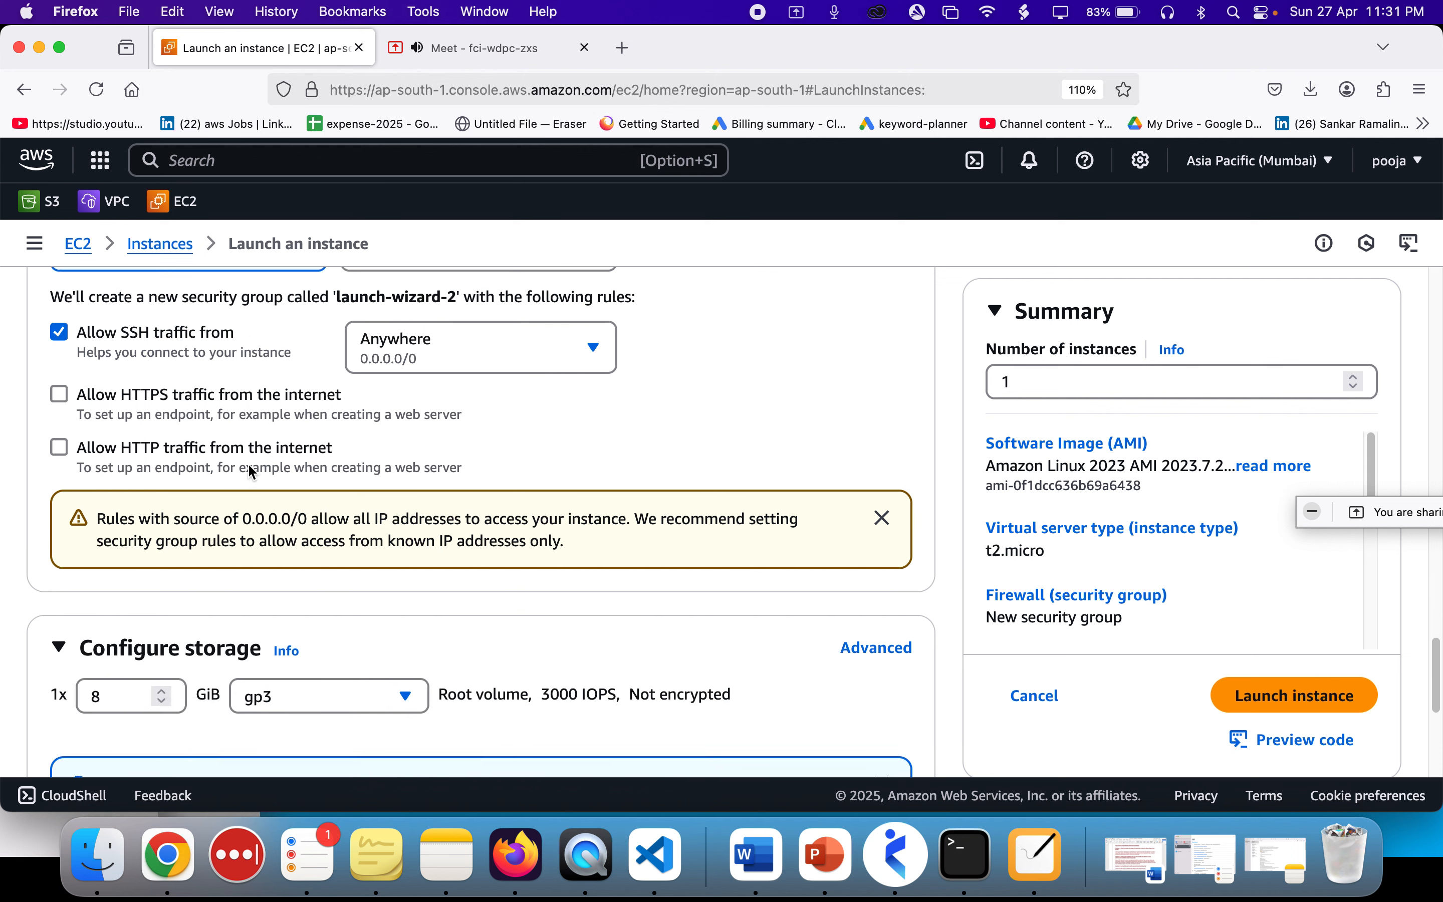
scroll(248, 464, up, 2)
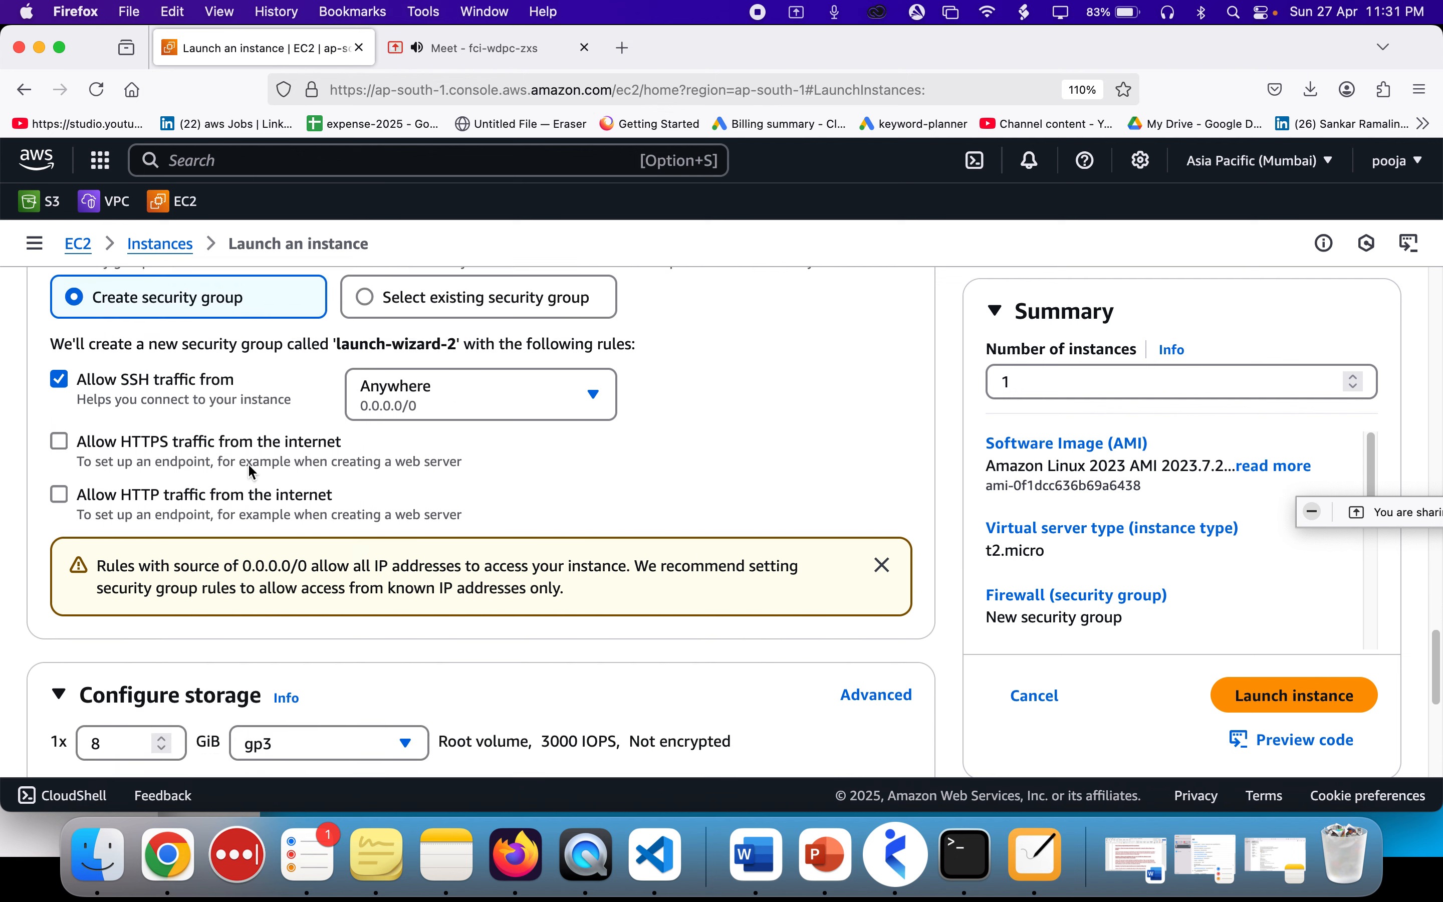
scroll(248, 463, down, 5)
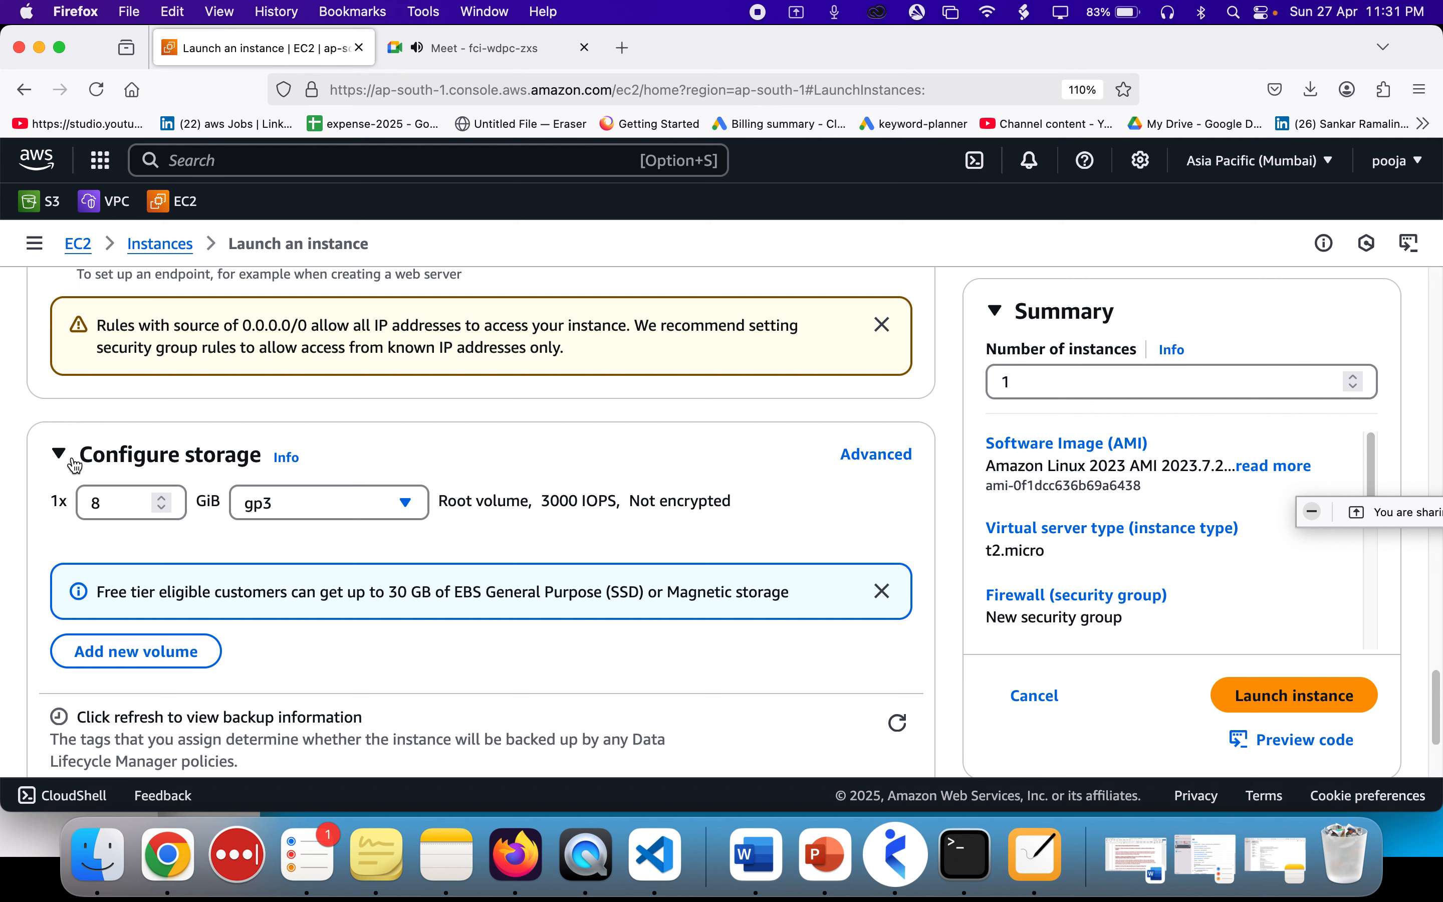
drag(76, 457, 258, 458)
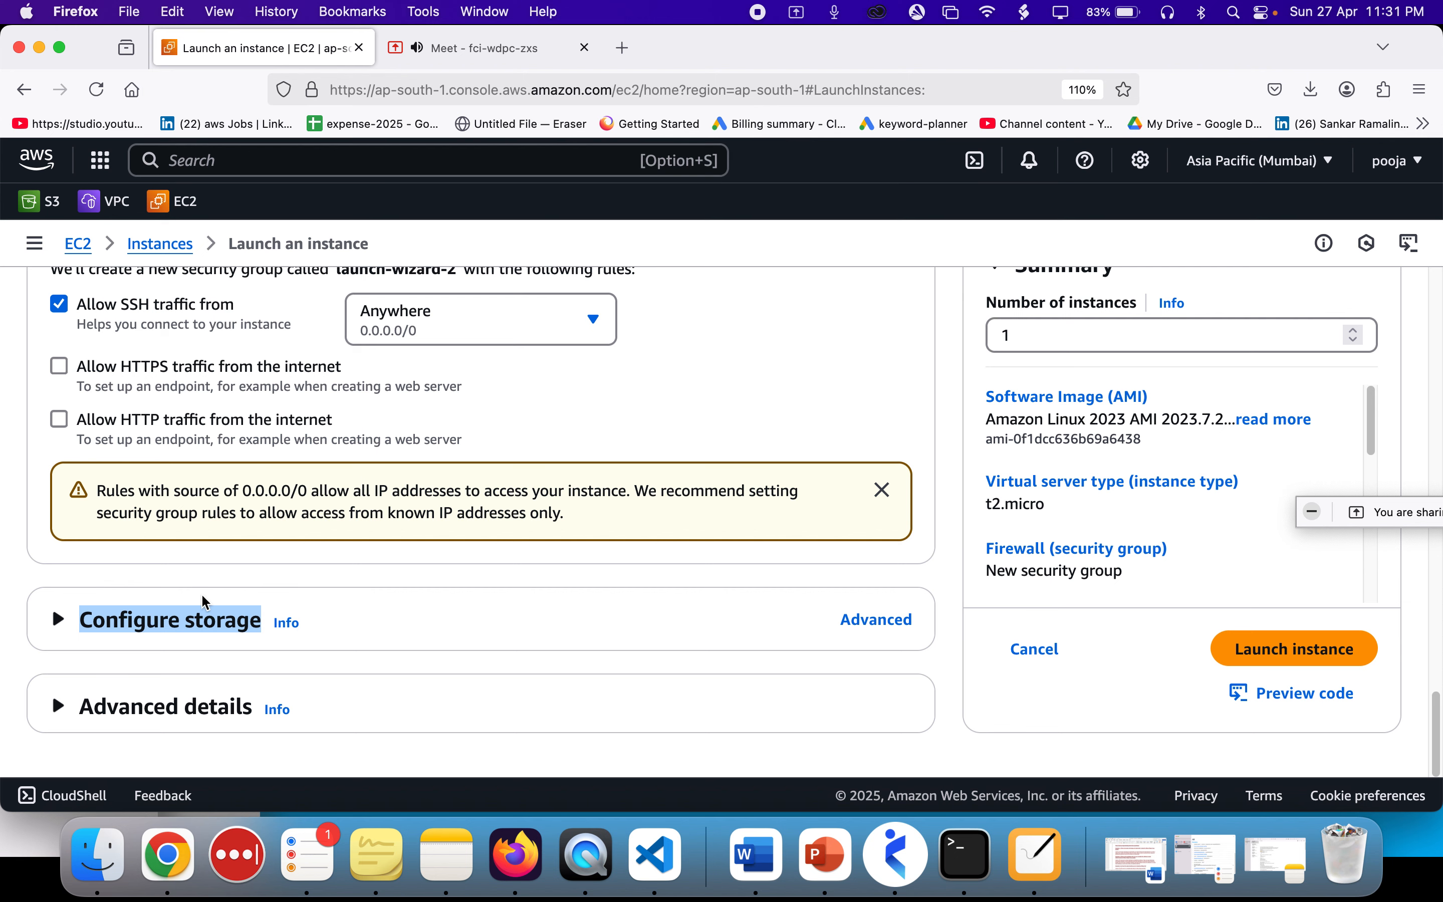
scroll(204, 606, down, 1)
click(56, 619)
scroll(89, 537, down, 3)
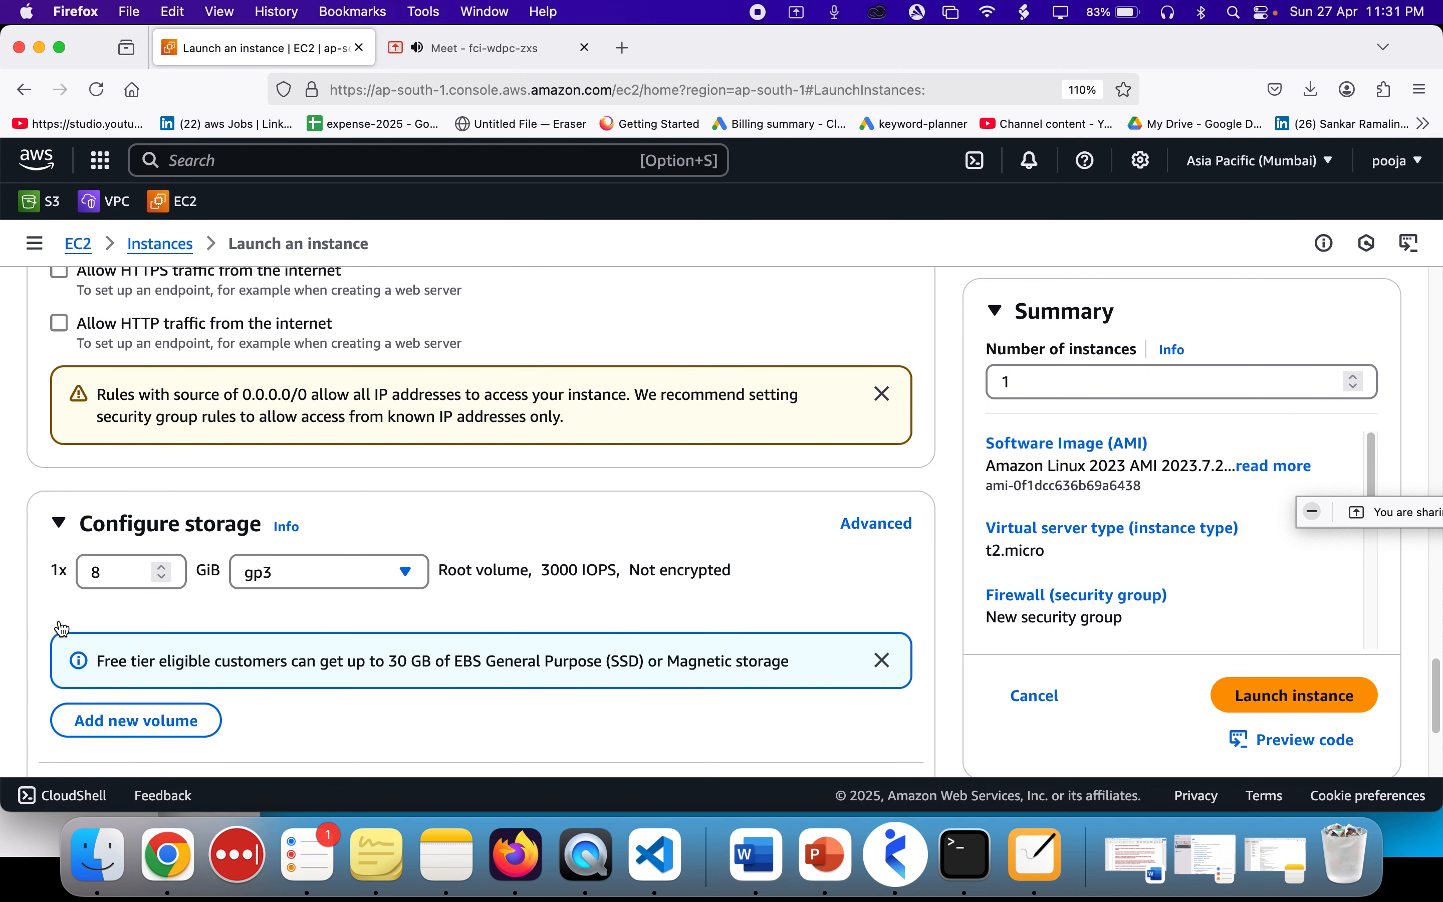
double_click(125, 457)
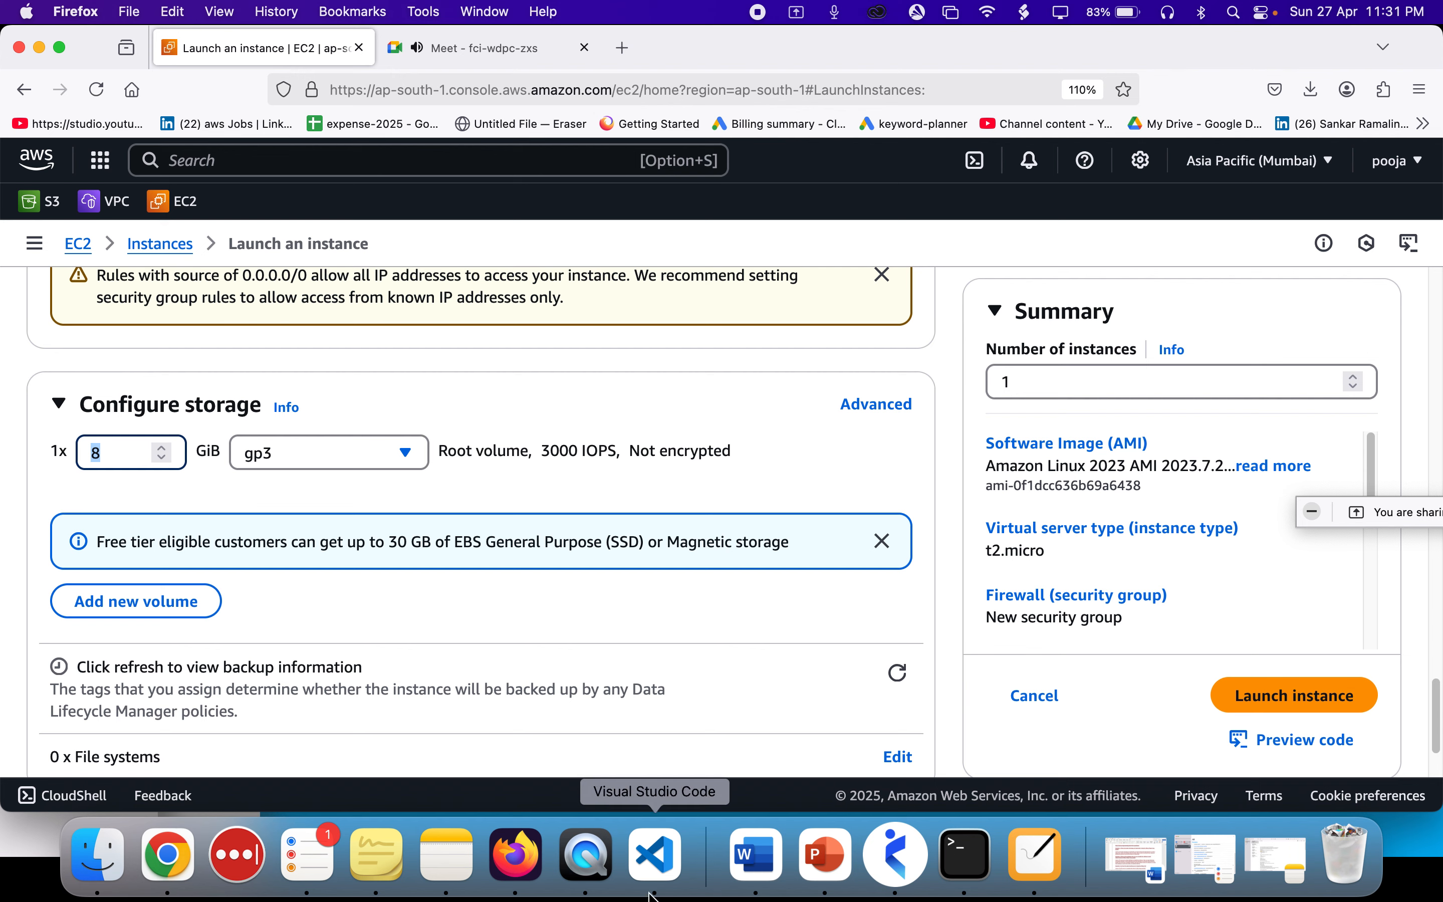
- Switch to the whiteboard app, clear the 30GB label from the VM sketch, and return to the browser
click(1035, 854)
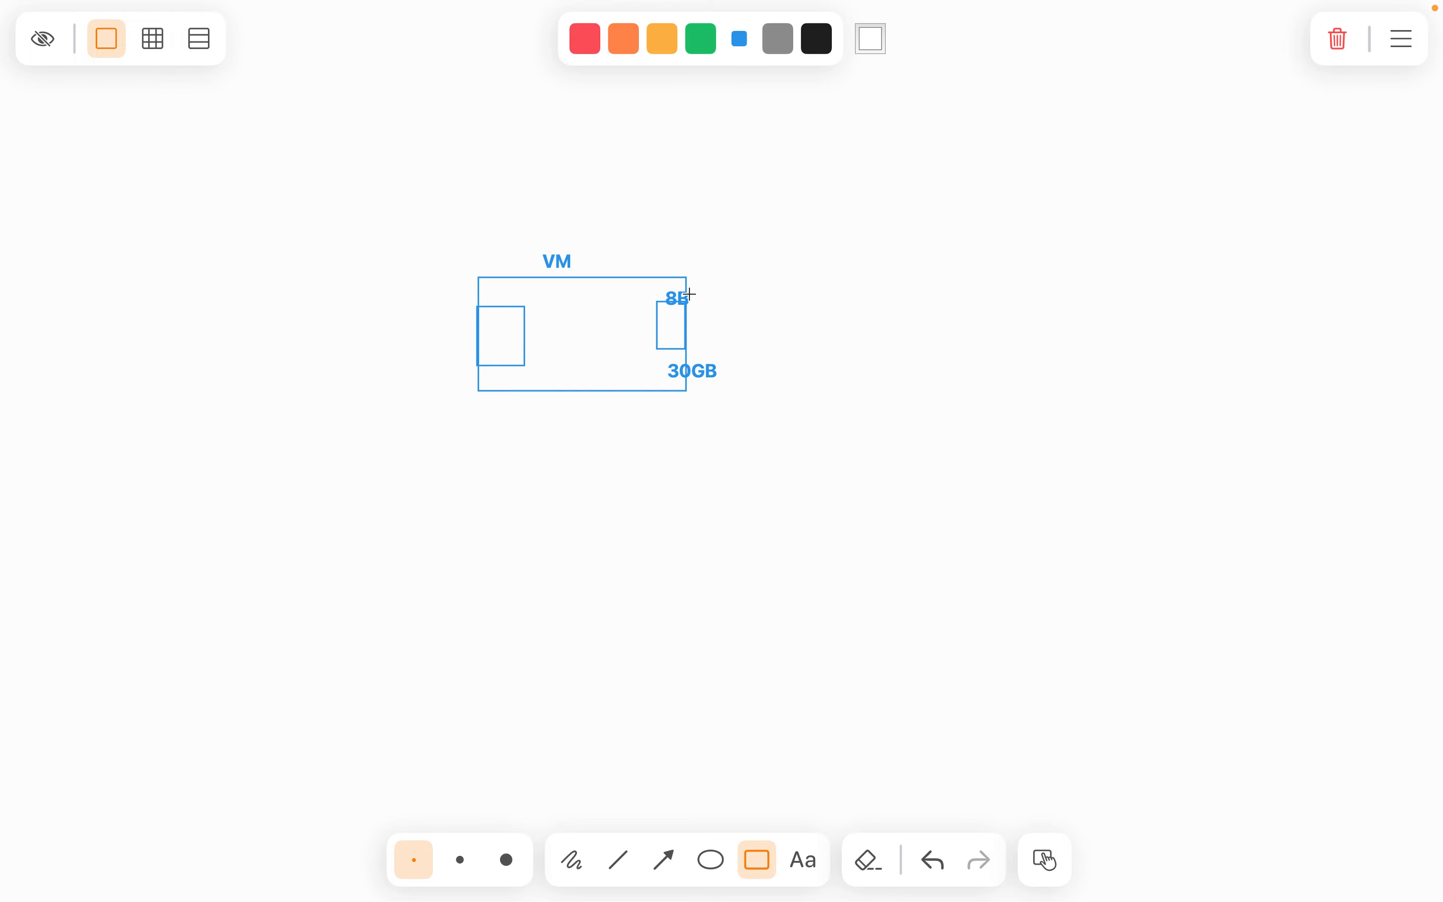
double_click(704, 375)
key(BackSpace)
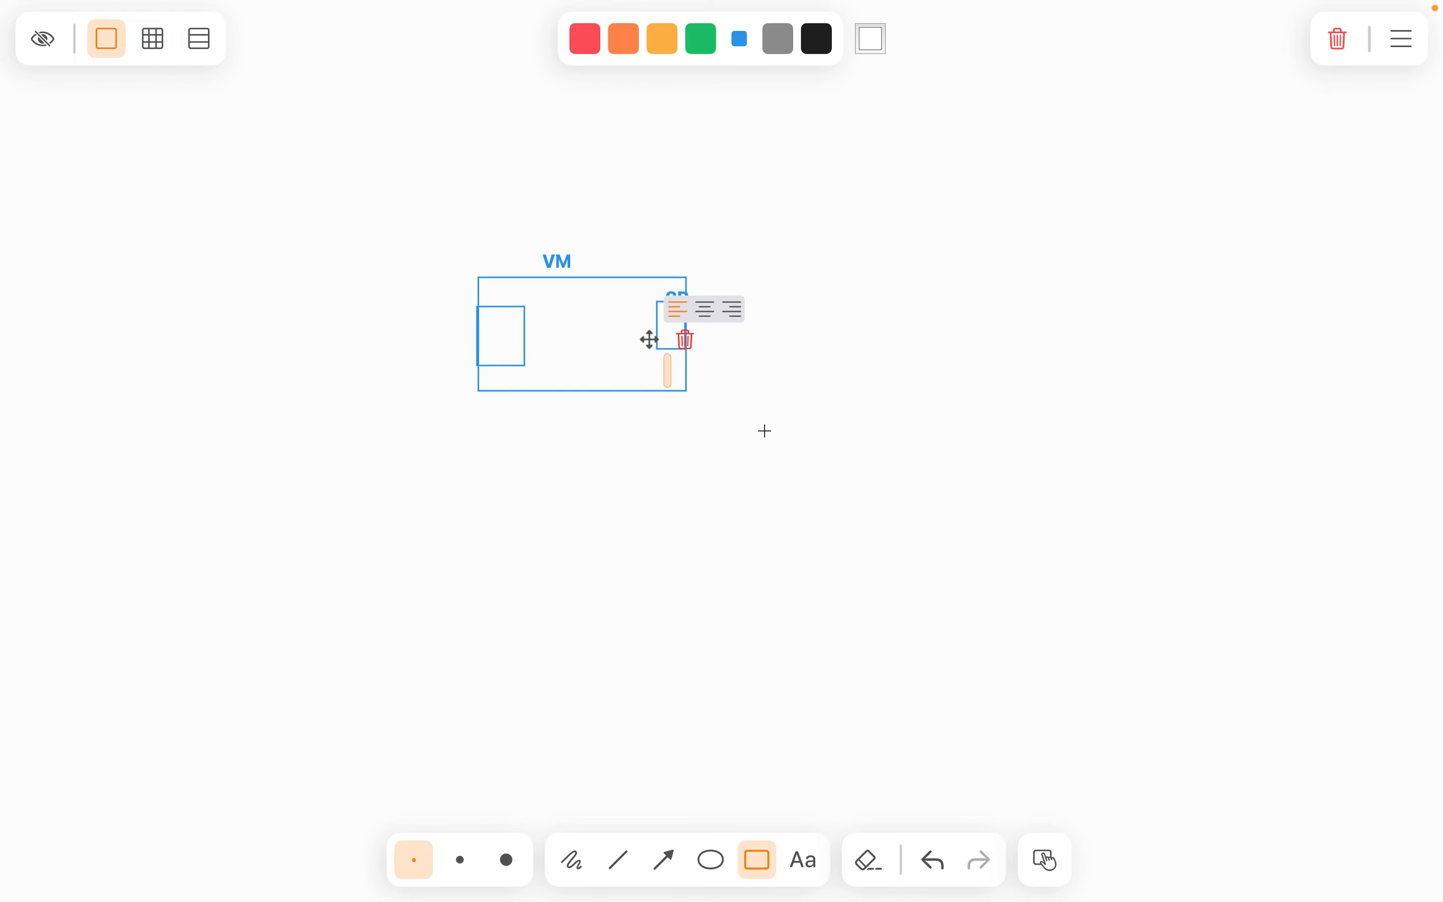
key(Escape)
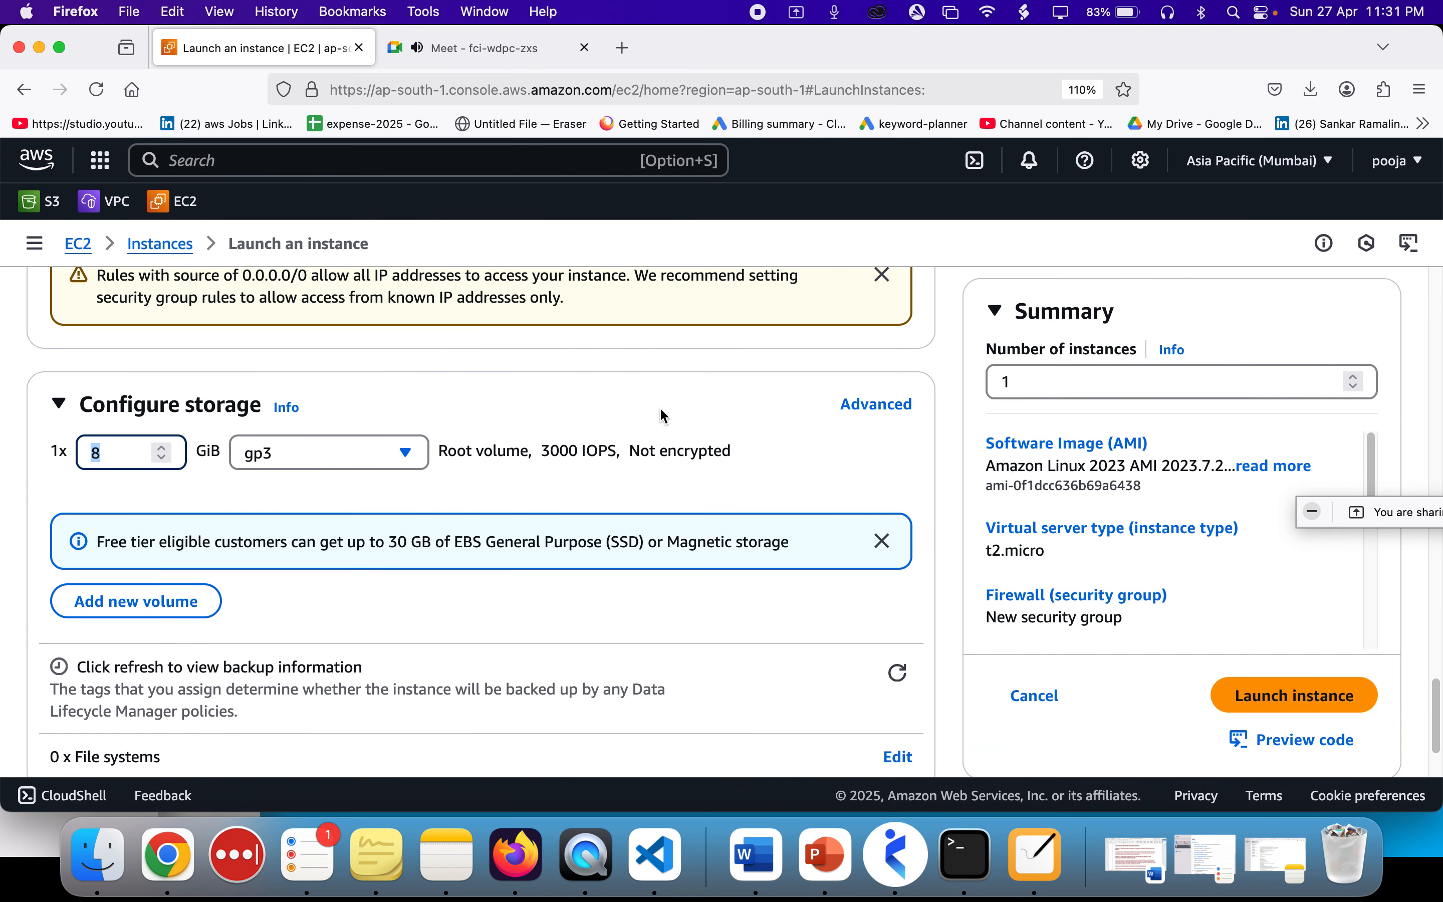
- Clear the root volume's size entry and launch the instance
click(120, 455)
key(BackSpace)
click(312, 604)
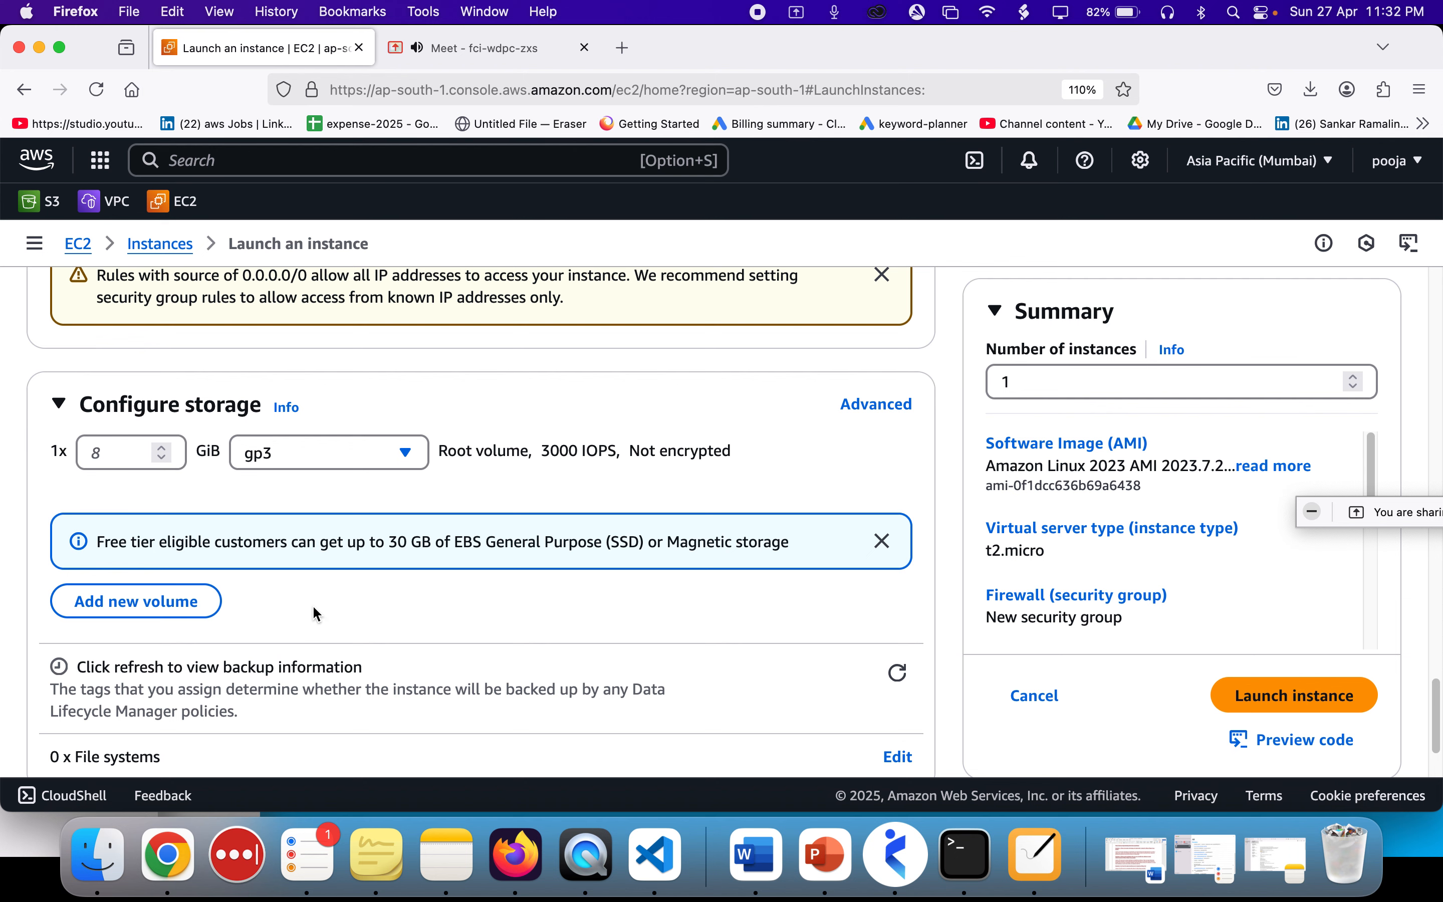
click(1337, 704)
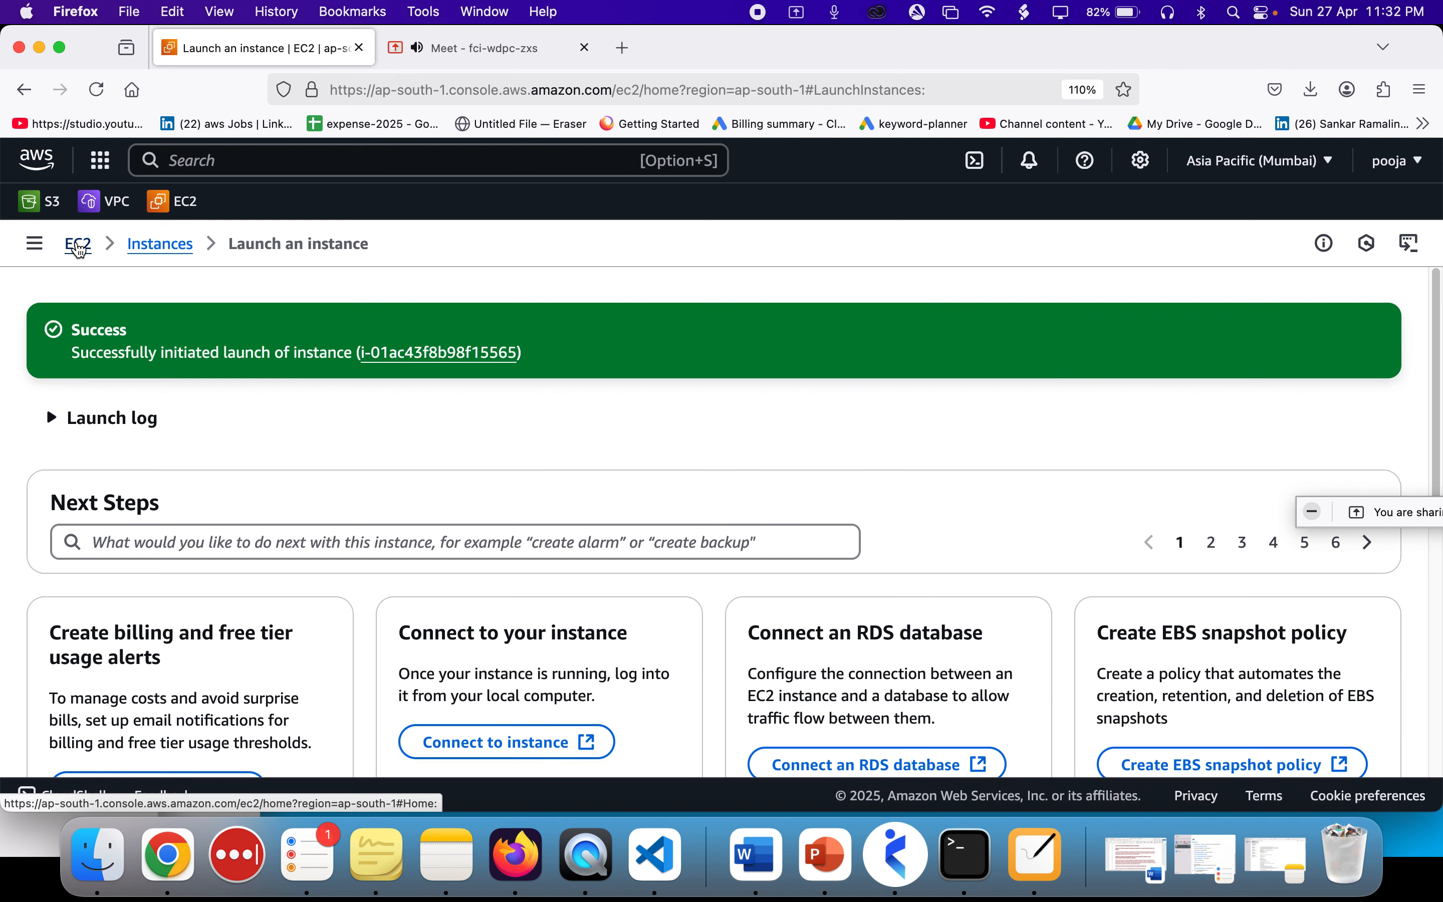
- Open the EC2 dashboard and the launched instance's page in separate browser tabs, ending on the instance's page
super+click(80, 245)
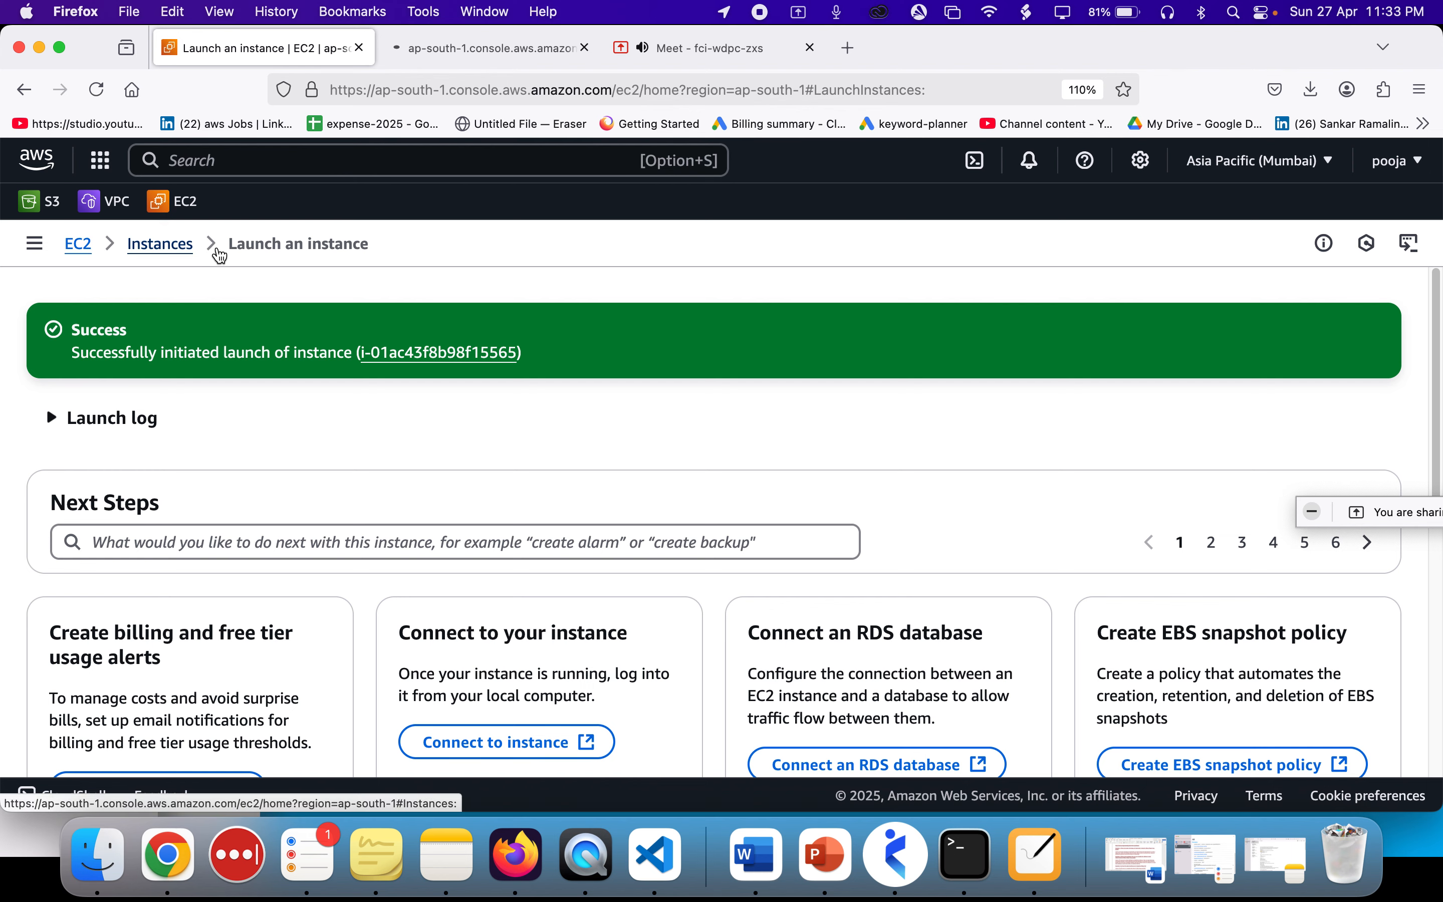
click(421, 357)
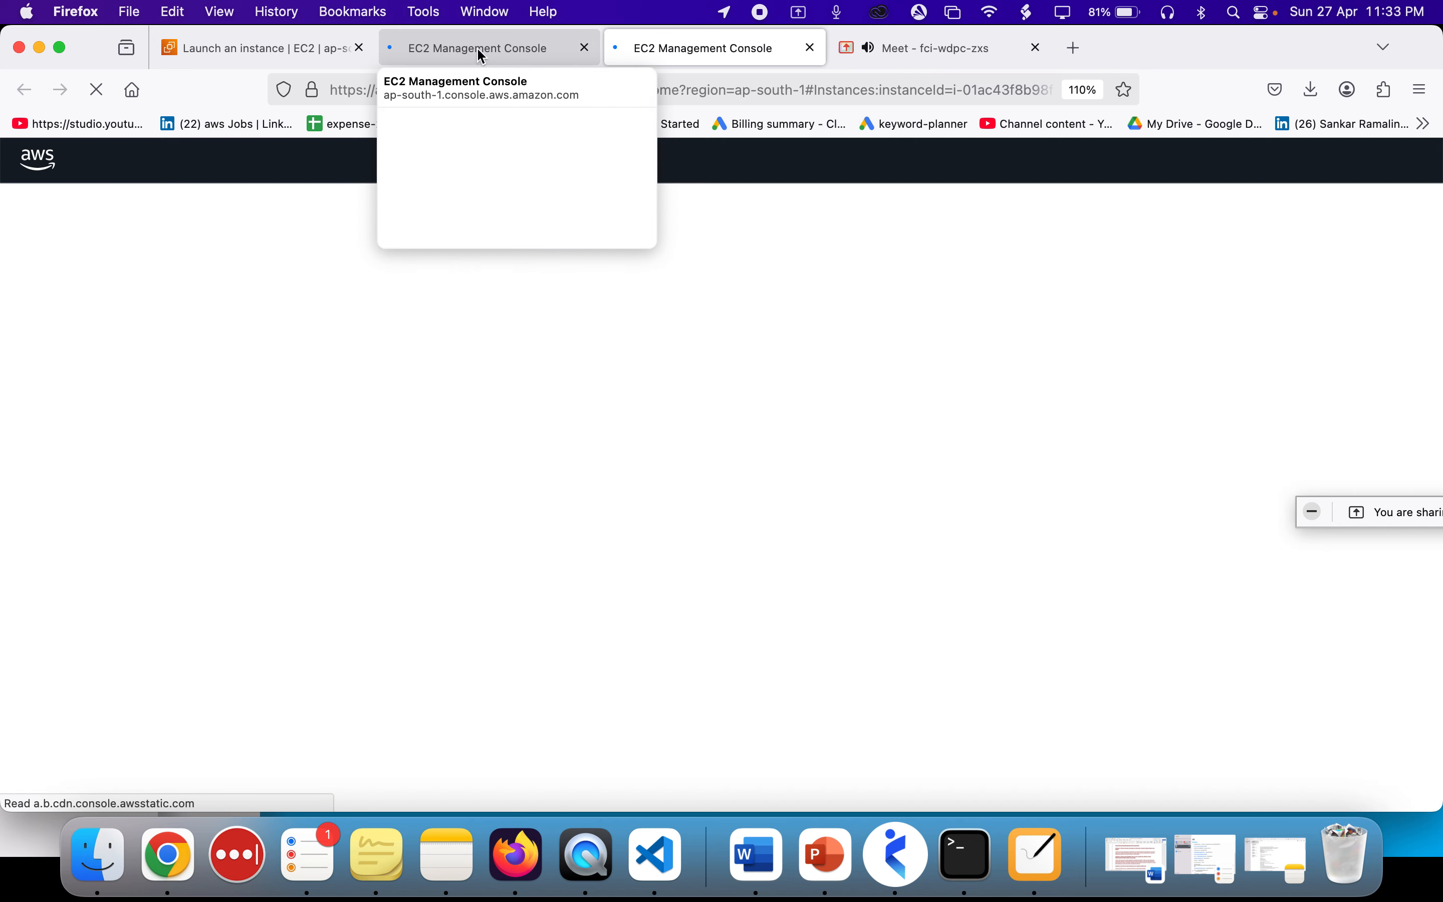
click(478, 50)
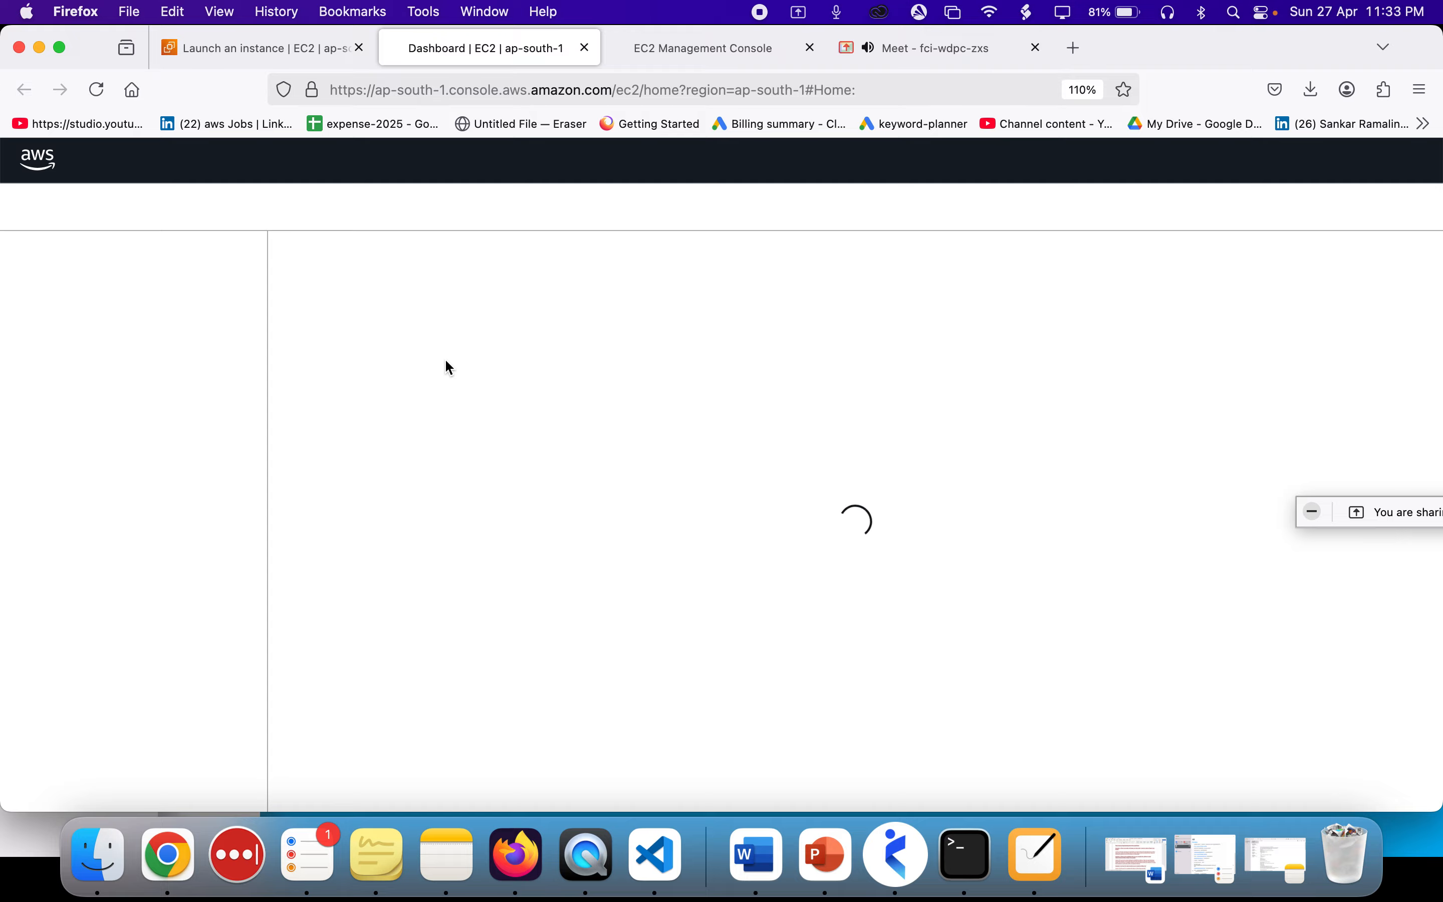
key(ctrl+Up)
key(ctrl+Up)
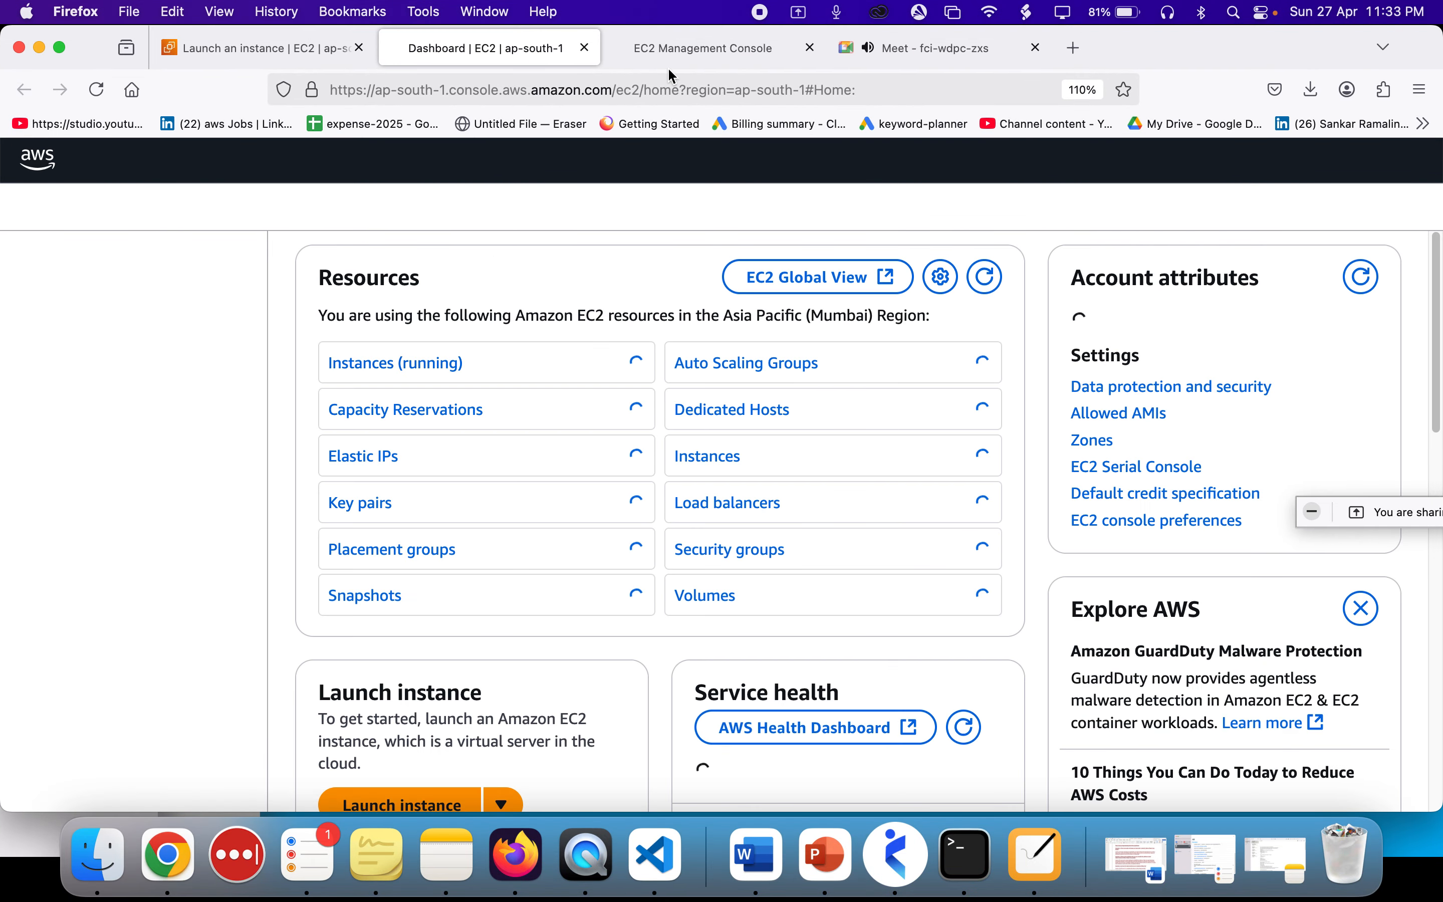
click(663, 53)
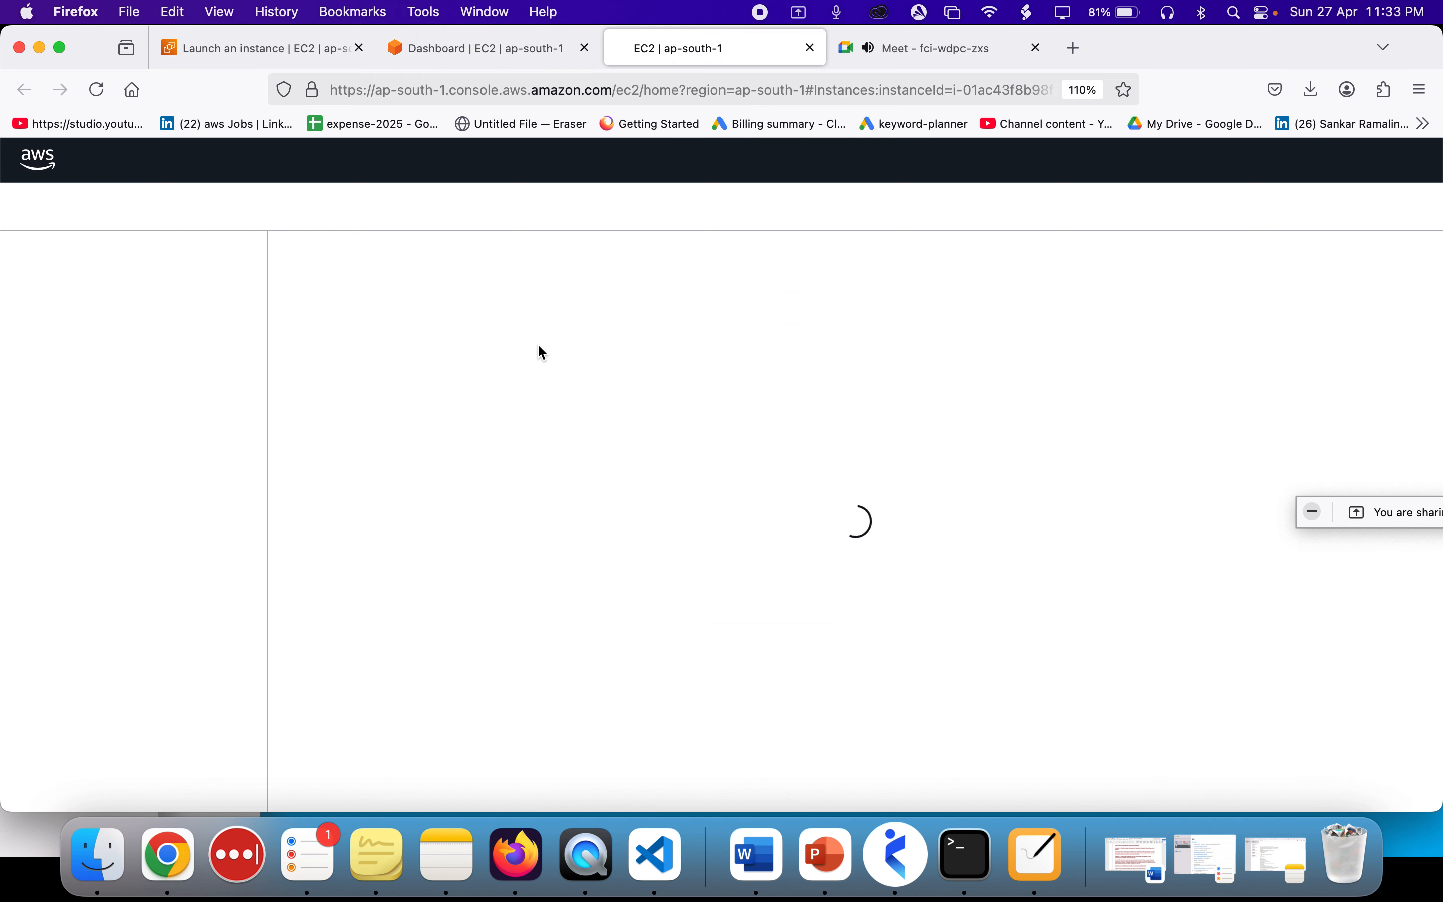
- Quit the running app with the dark-blue angular logo, and quit Microsoft PowerPoint
right_click(898, 856)
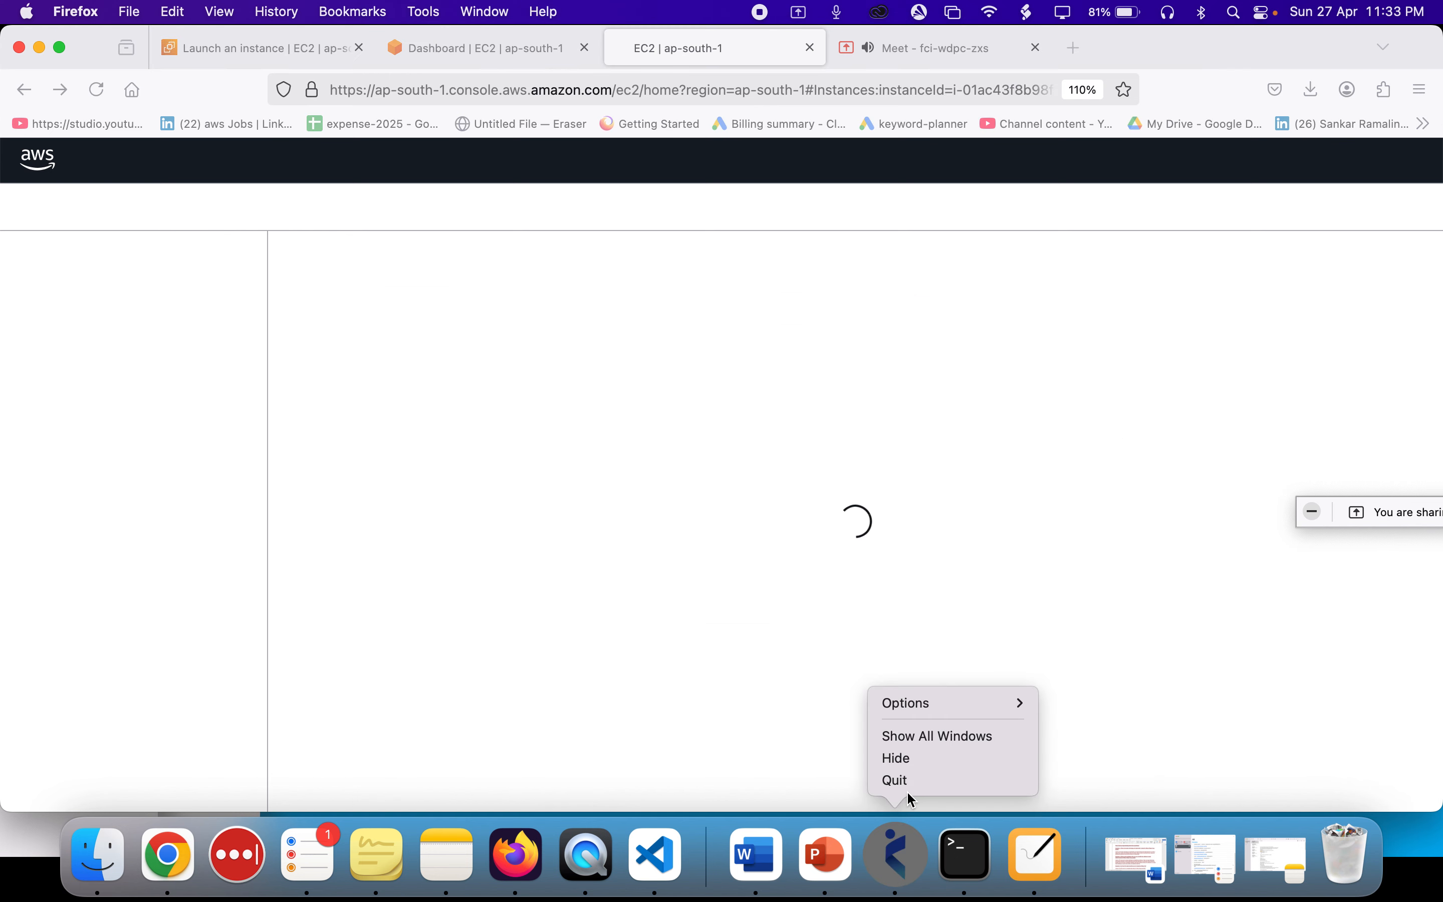
click(909, 784)
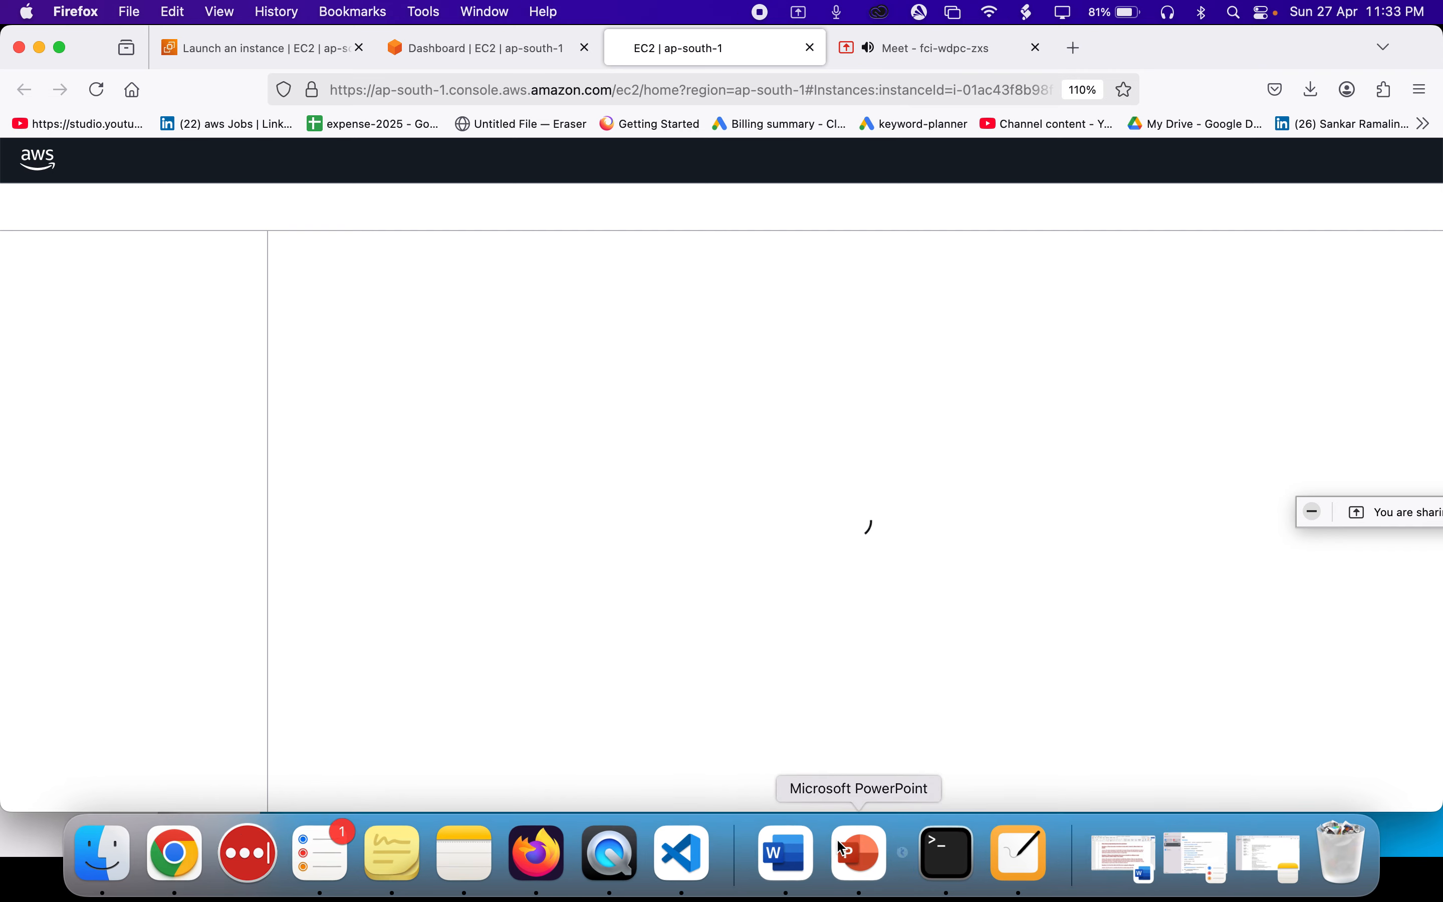
right_click(878, 863)
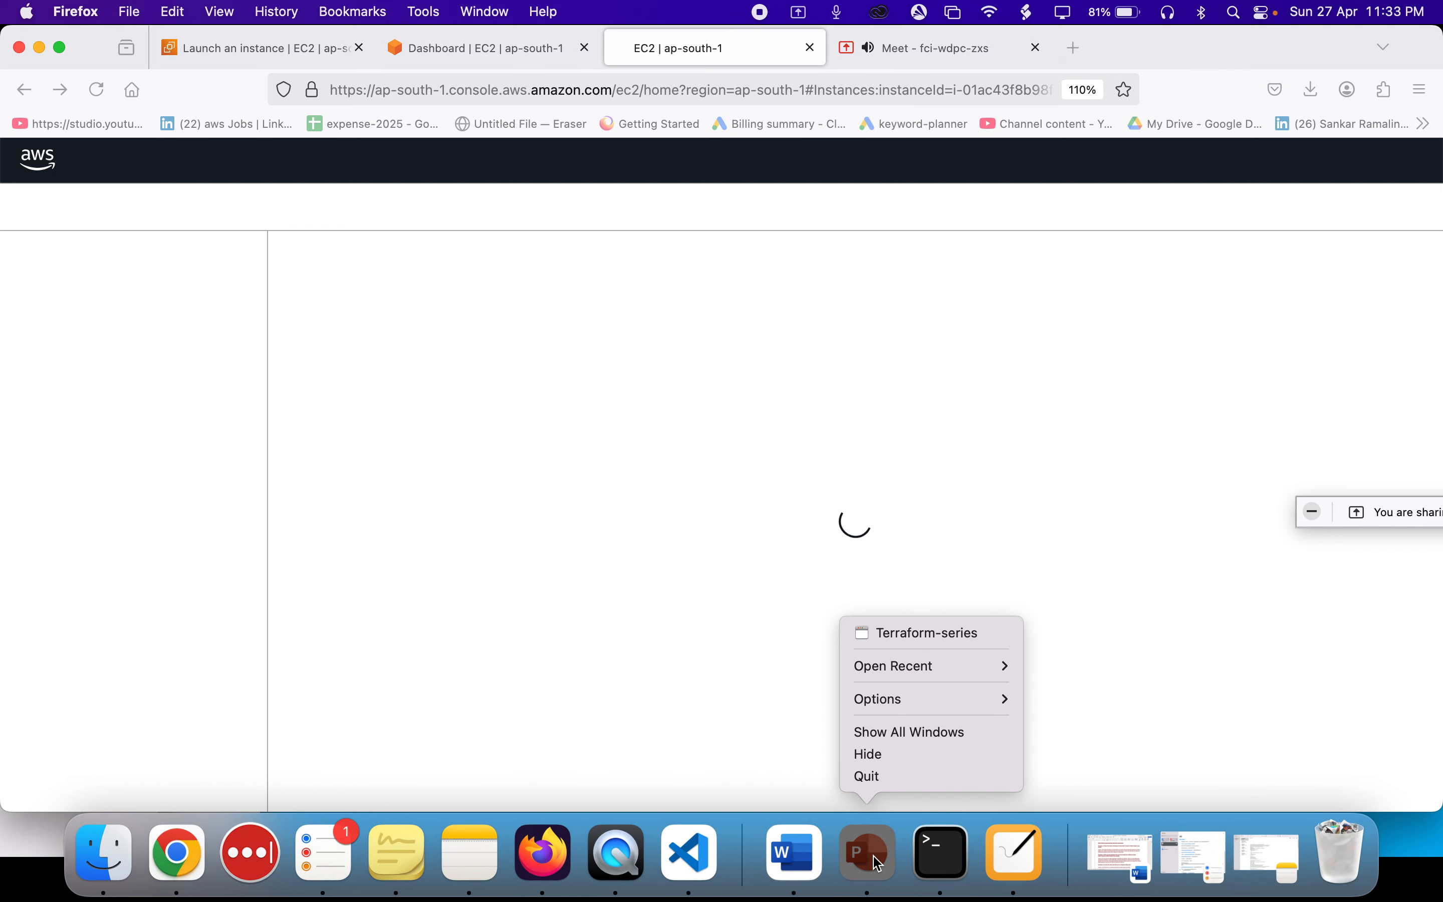
click(875, 782)
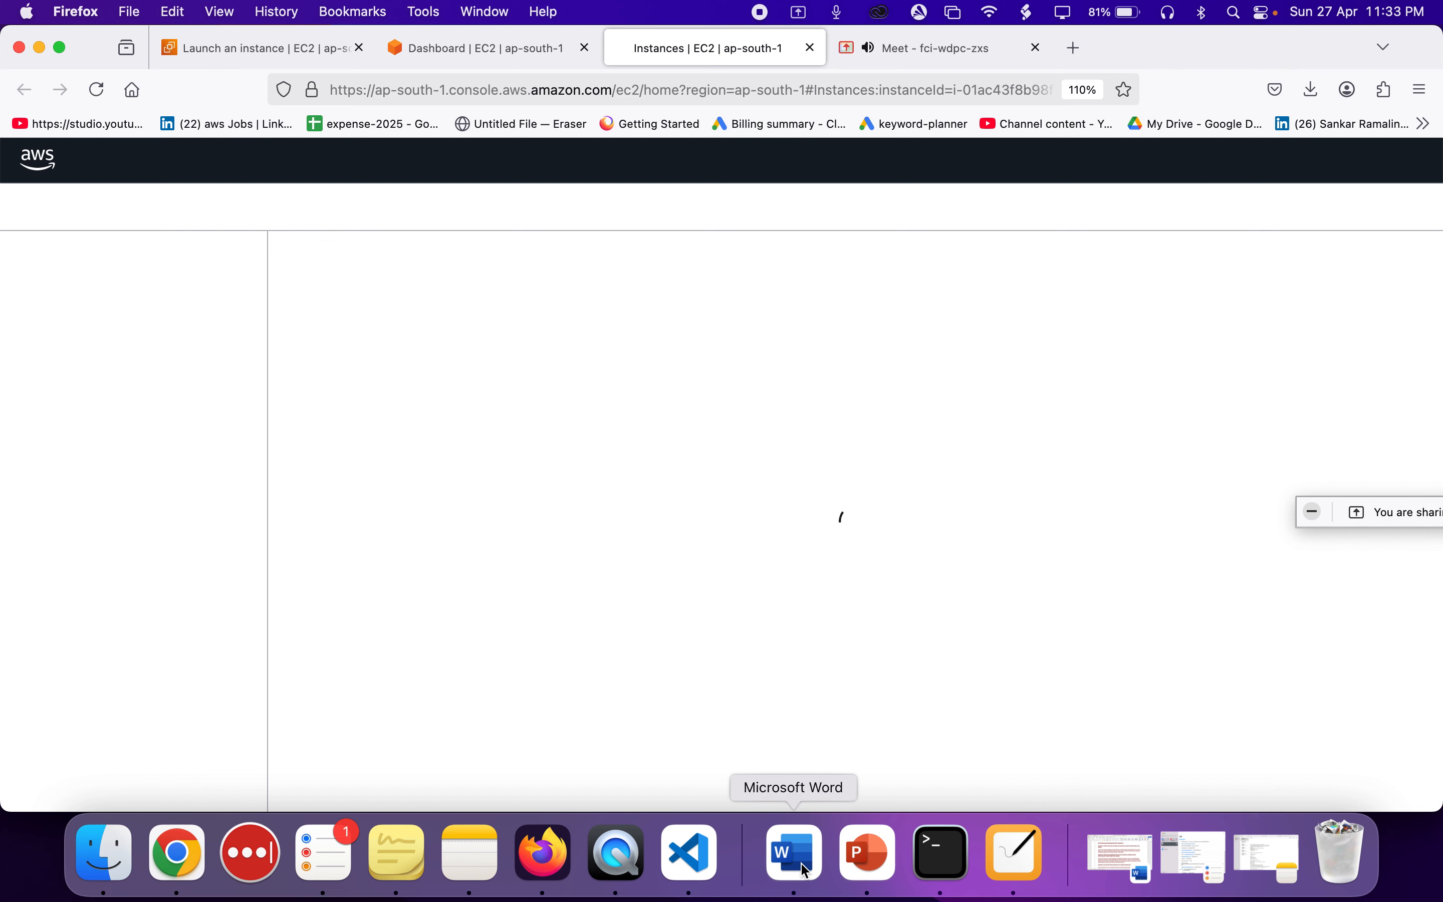
- Quit Visual Studio Code
right_click(675, 867)
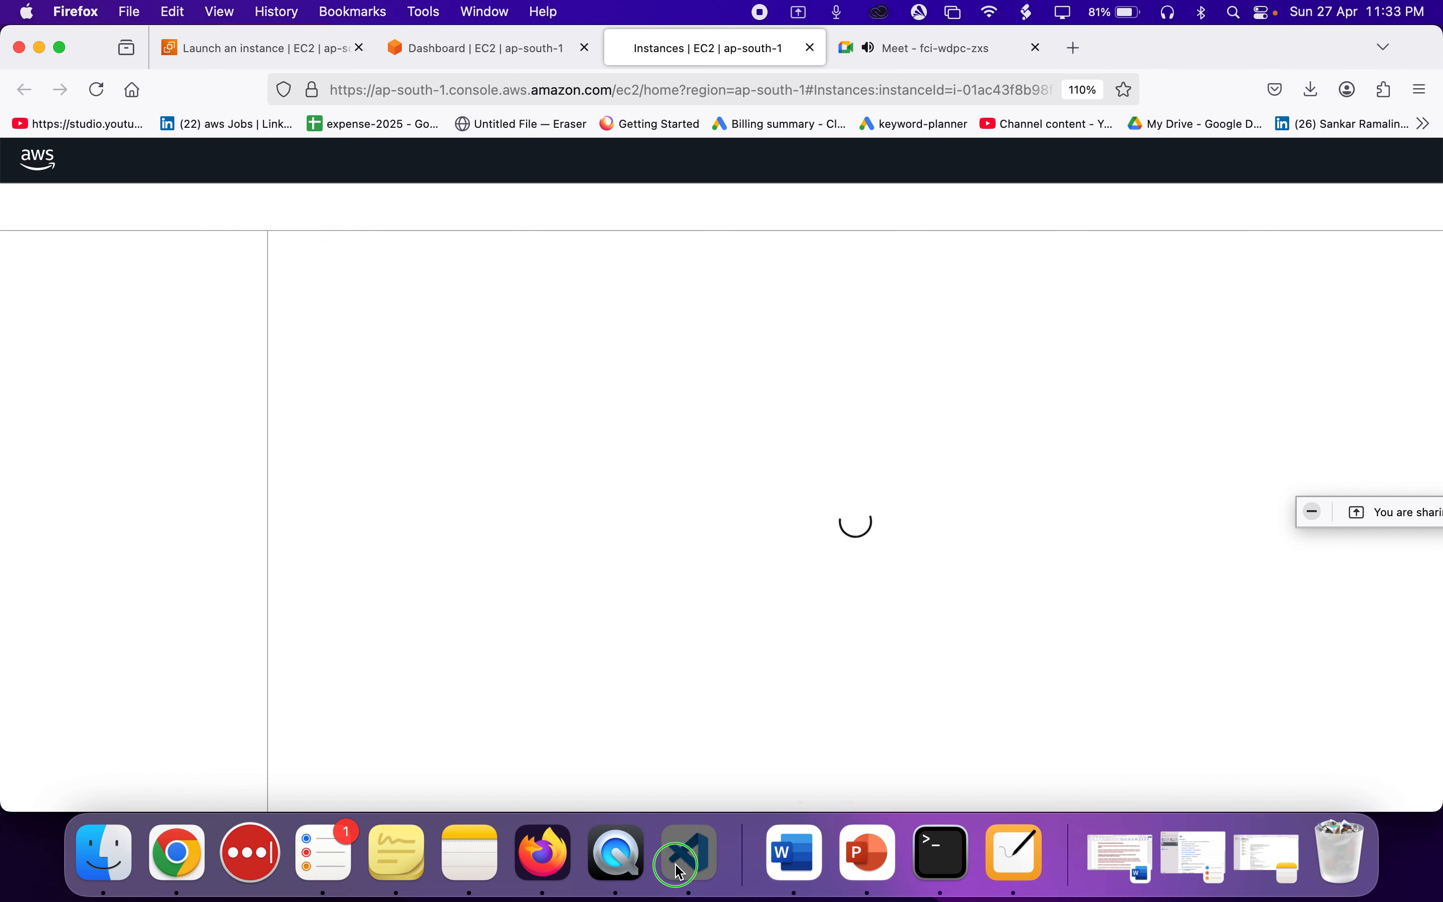
click(694, 777)
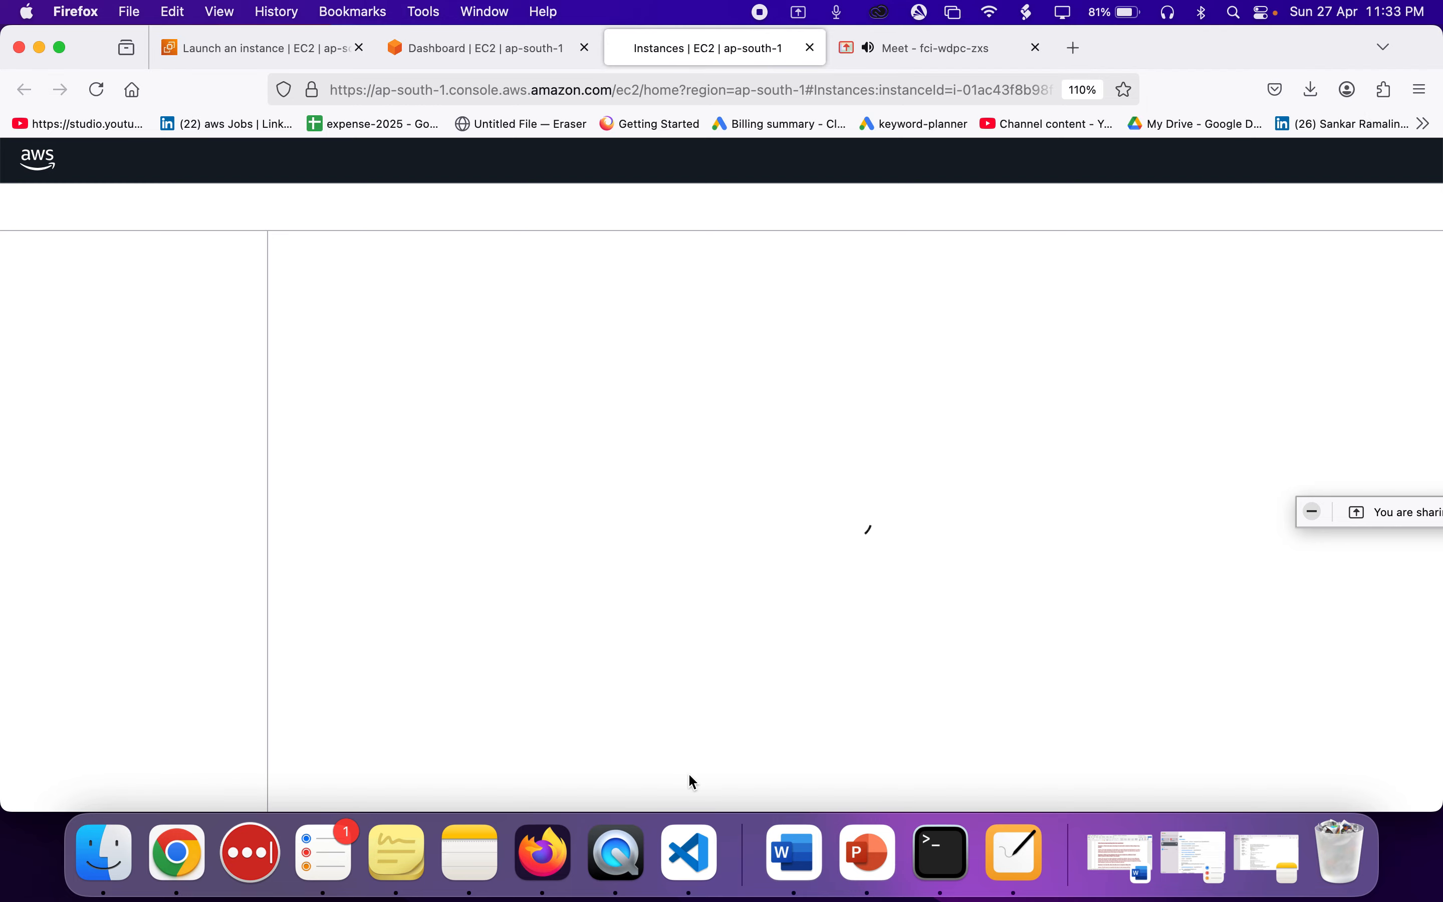
- Check the open EC2 tabs and open the Elastic Block Store Volumes page in the EC2 dashboard's tab
click(489, 50)
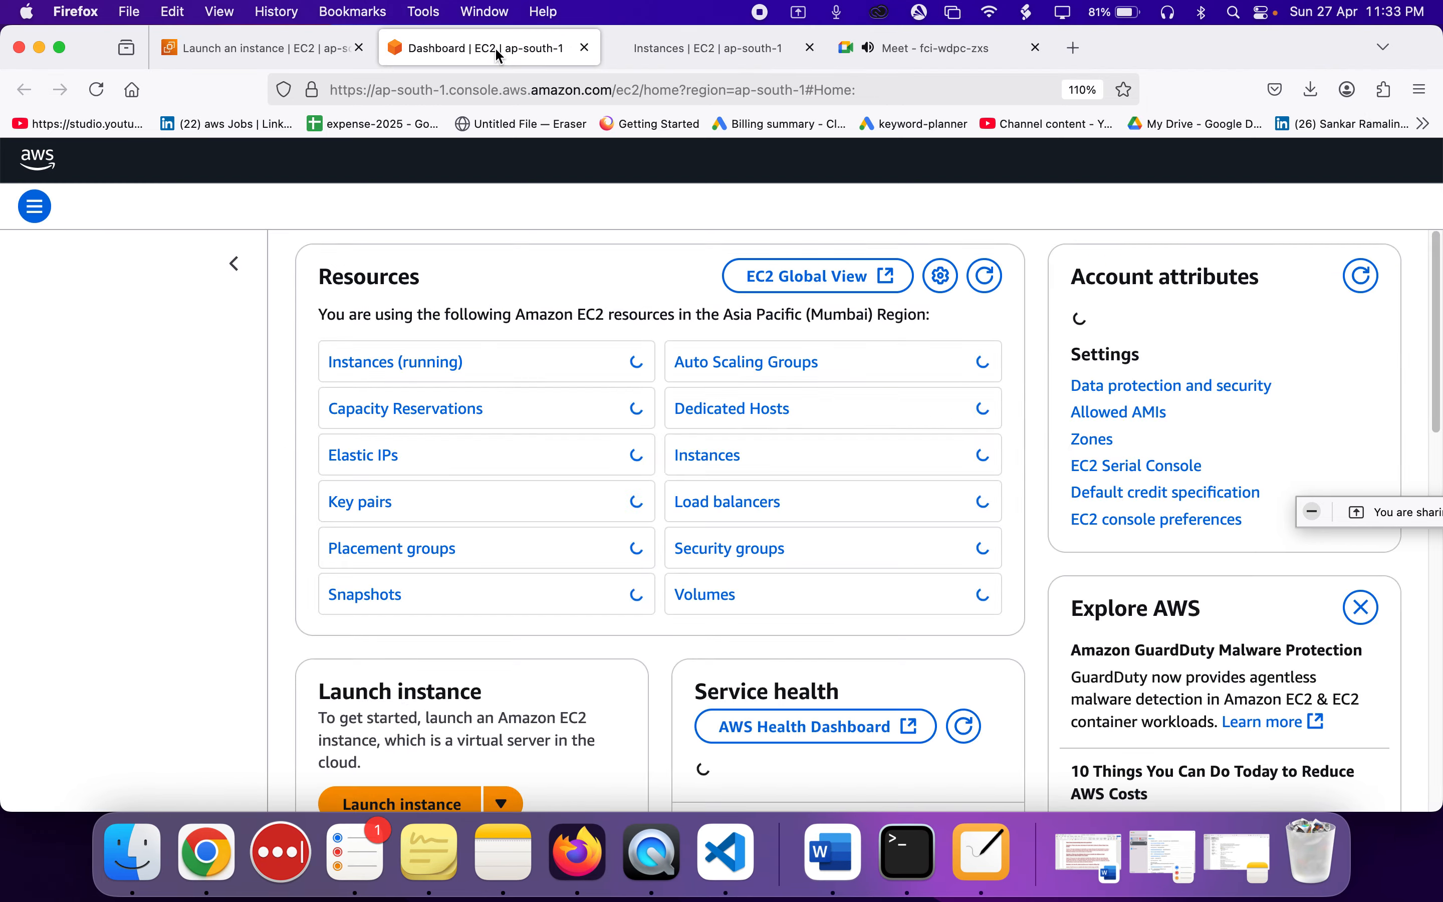
click(678, 49)
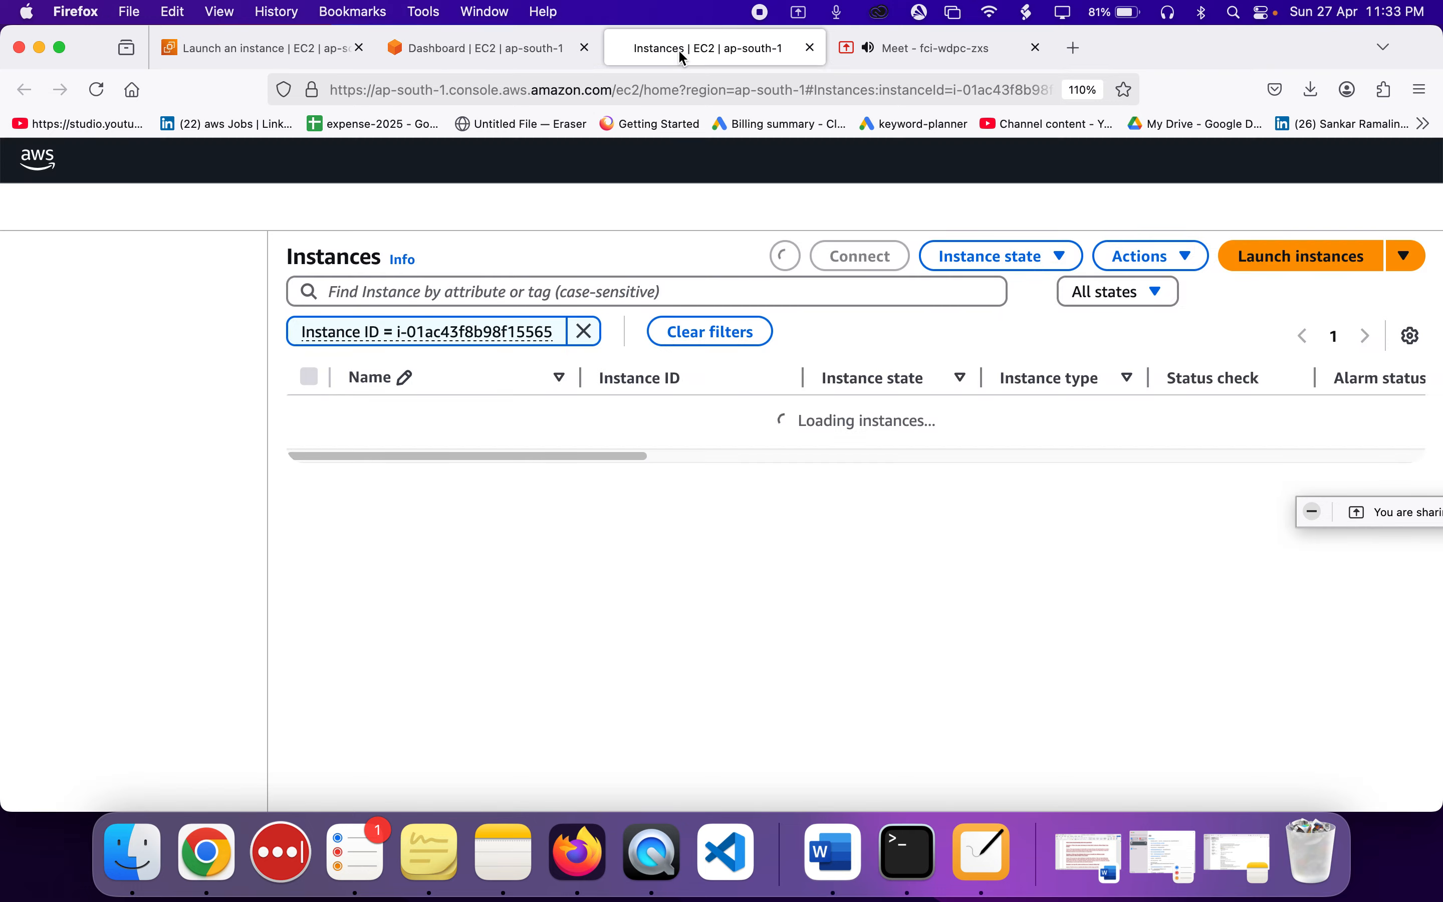
click(274, 48)
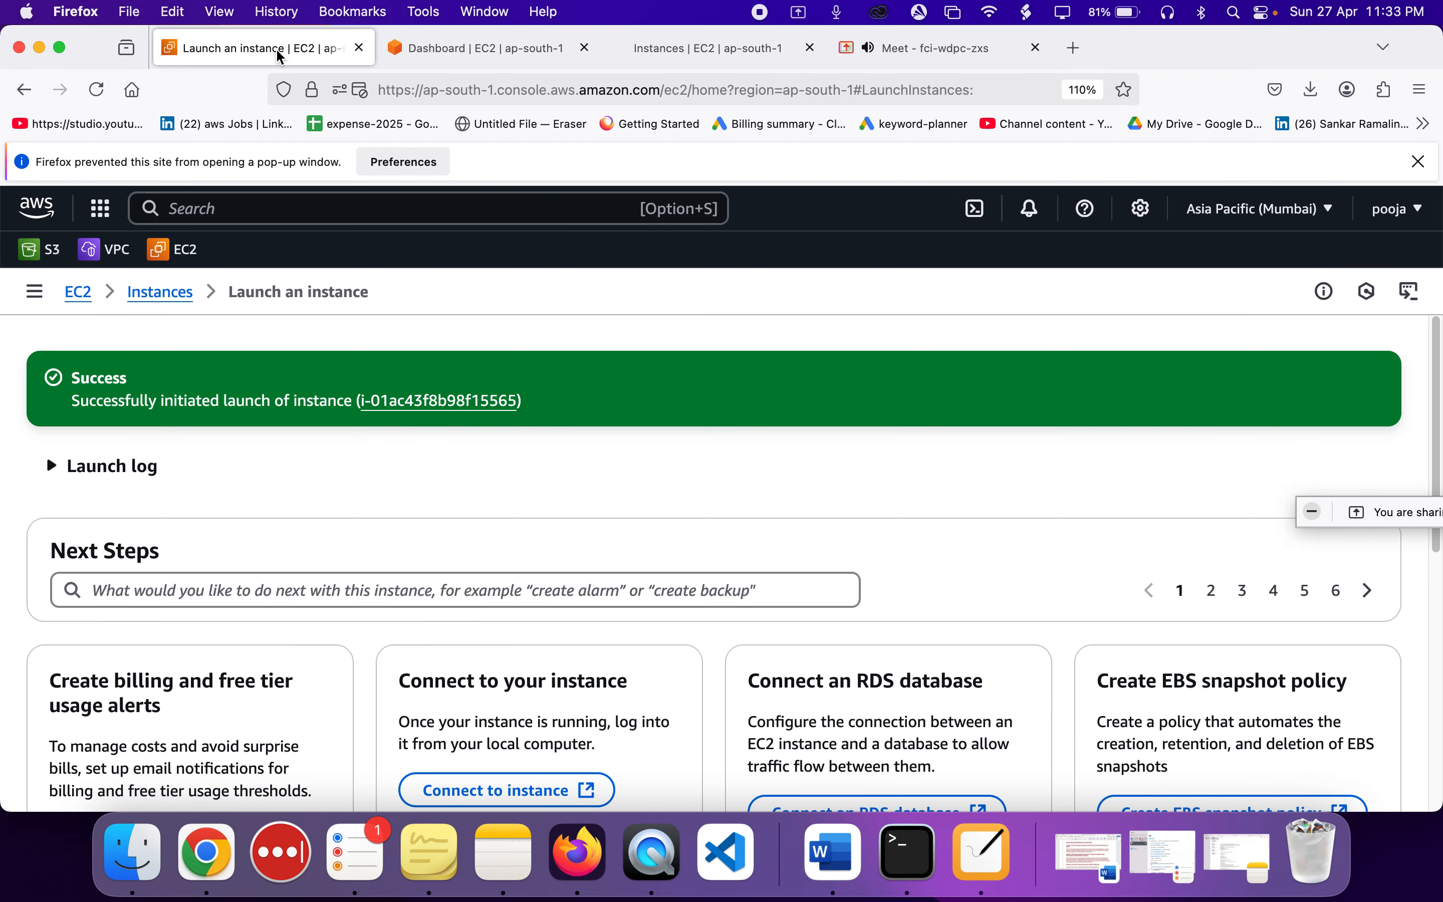
click(527, 59)
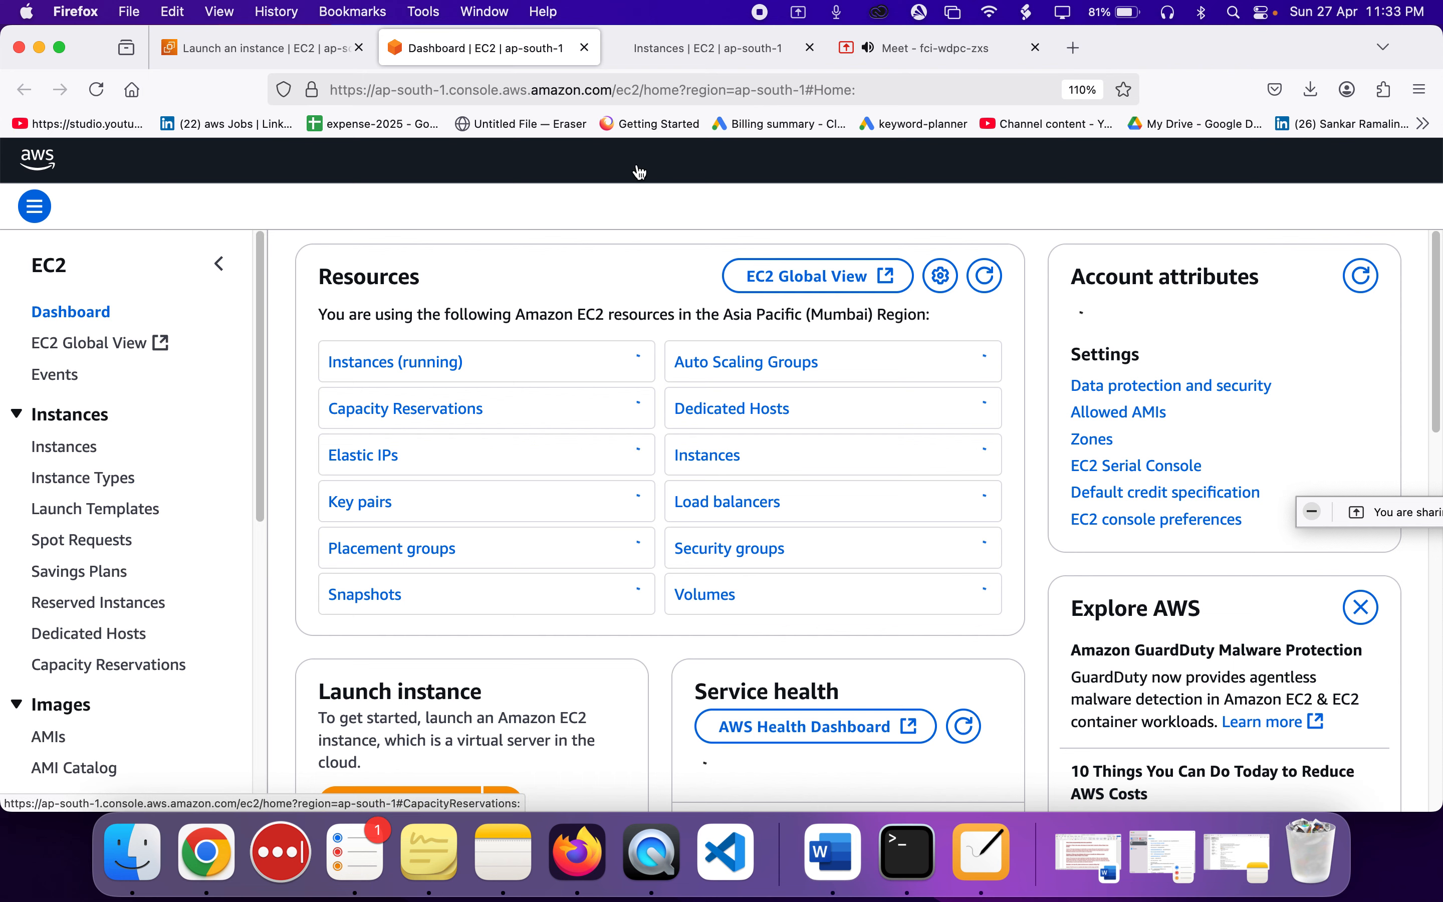
scroll(108, 575, down, 5)
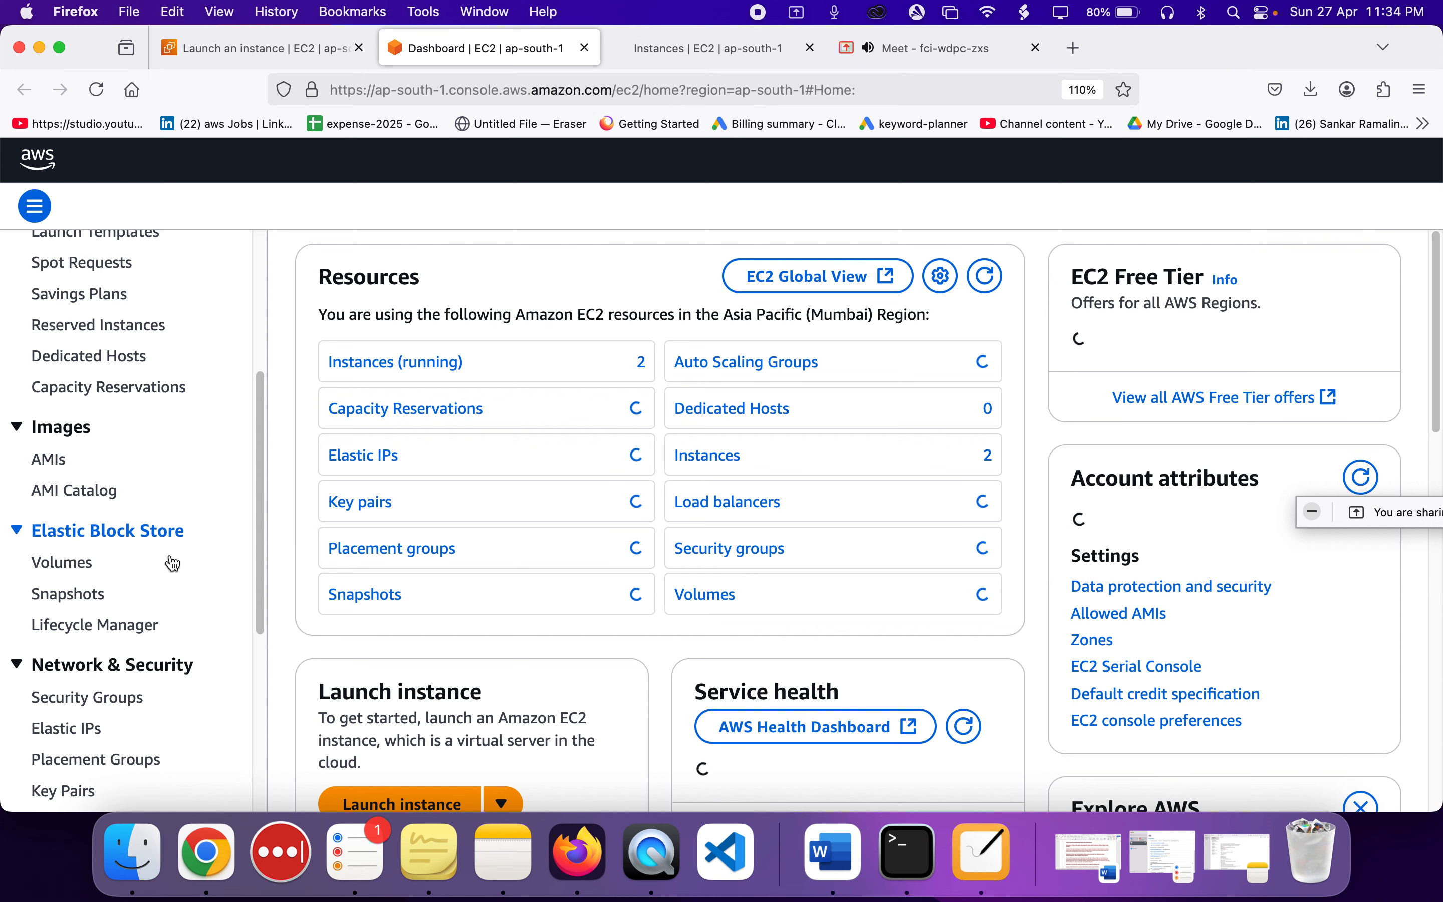
click(70, 571)
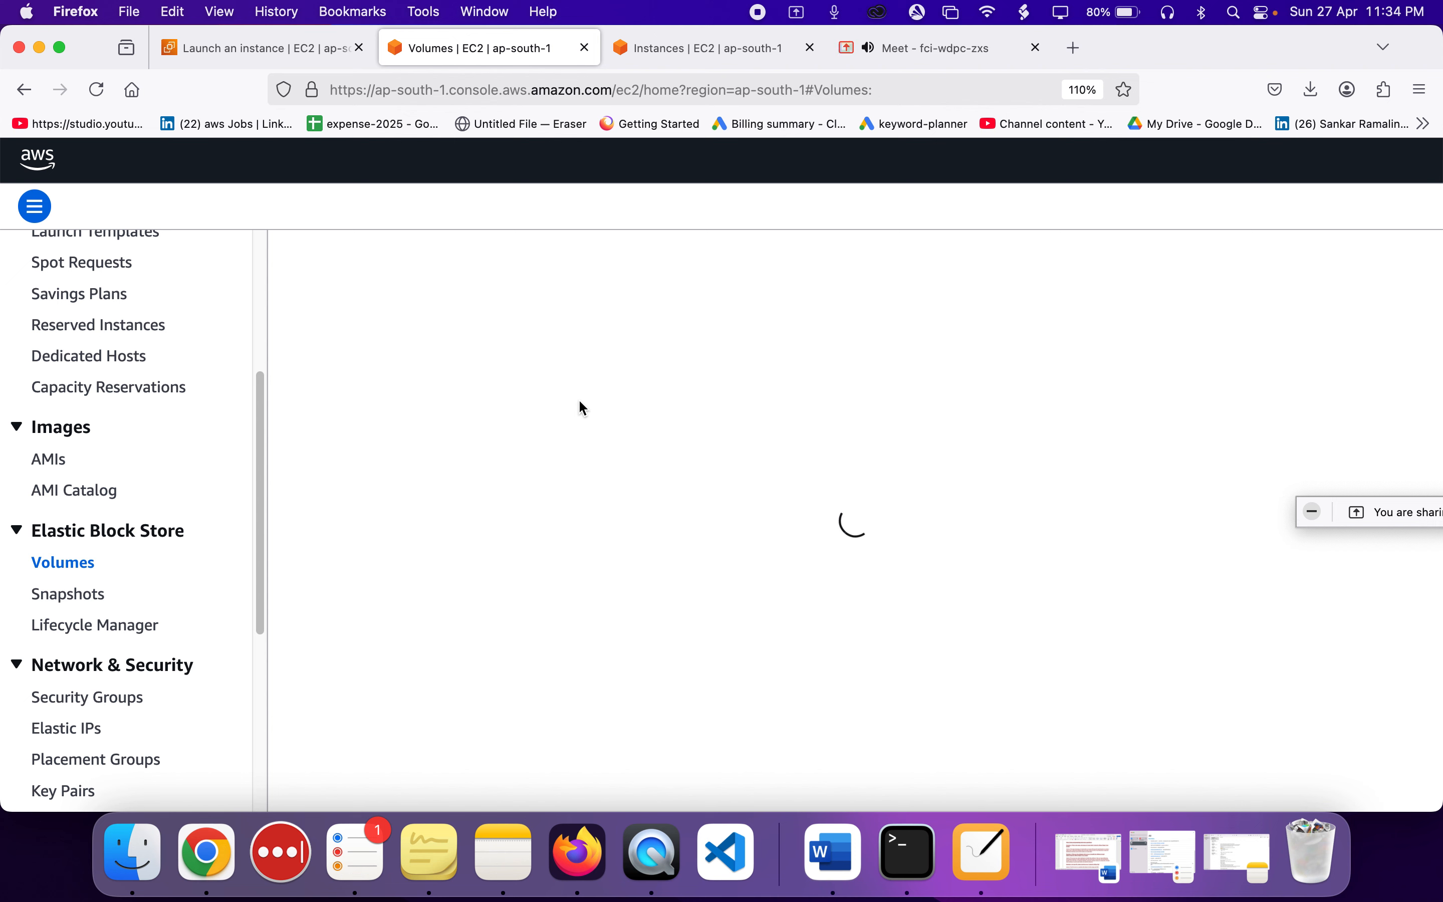
- Return to the Instances page and quit Google Chrome and Terminal
click(659, 48)
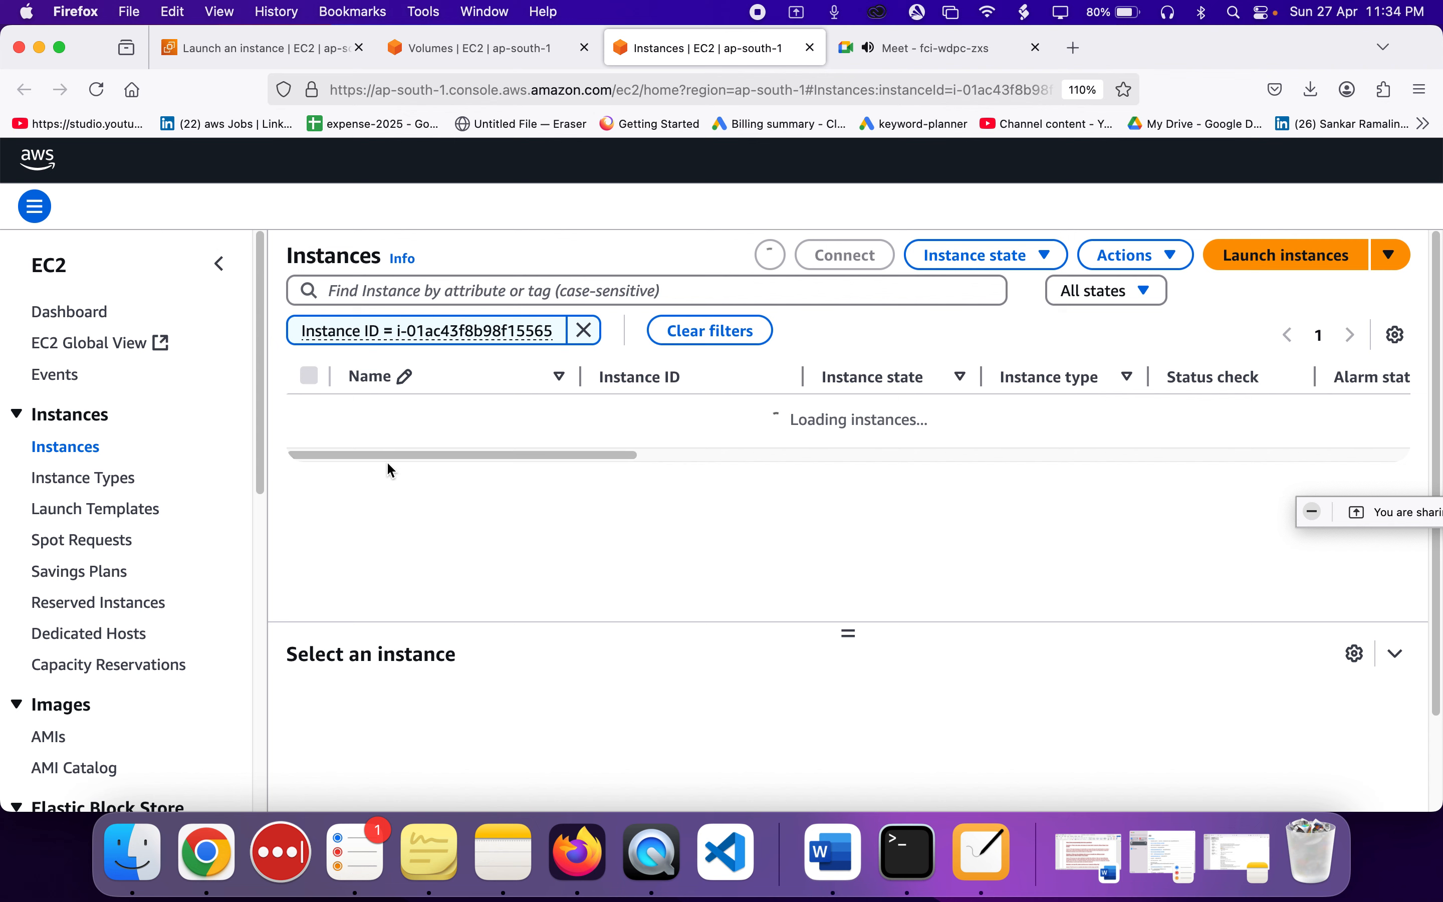
right_click(220, 859)
click(219, 775)
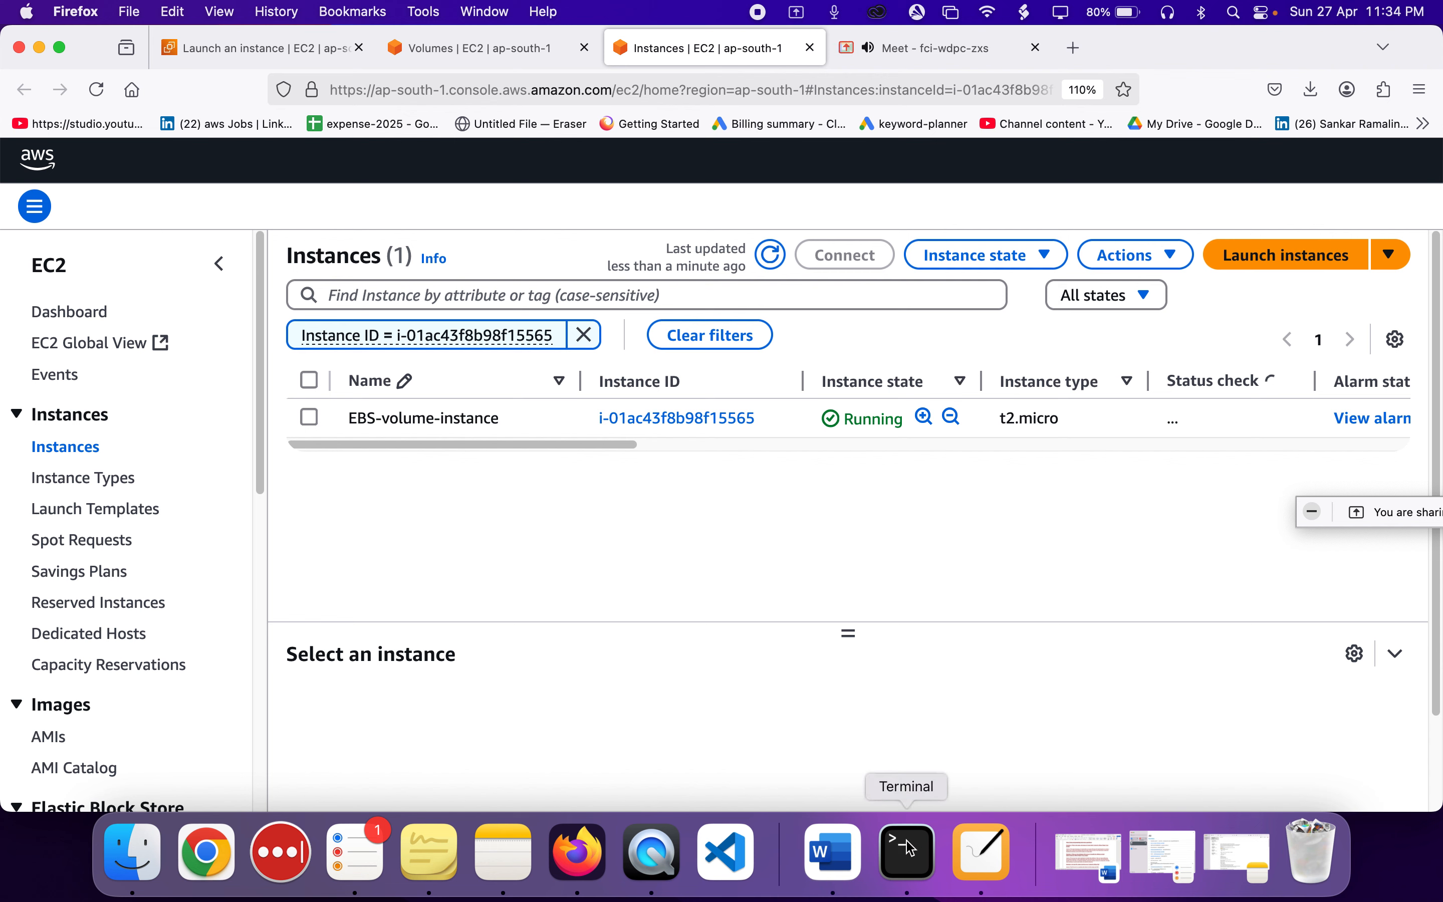
right_click(913, 814)
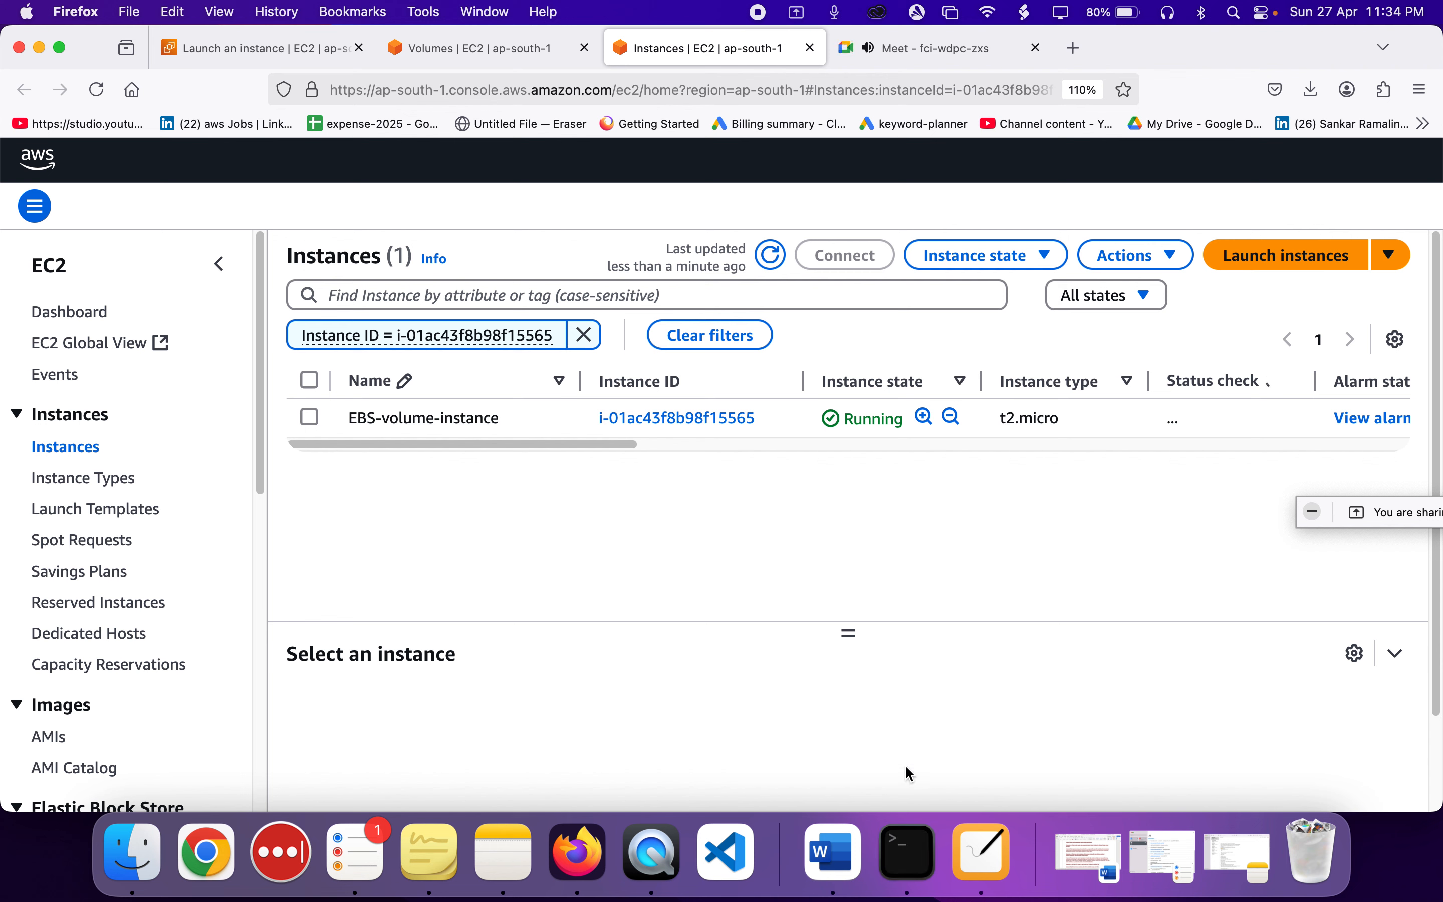
click(909, 777)
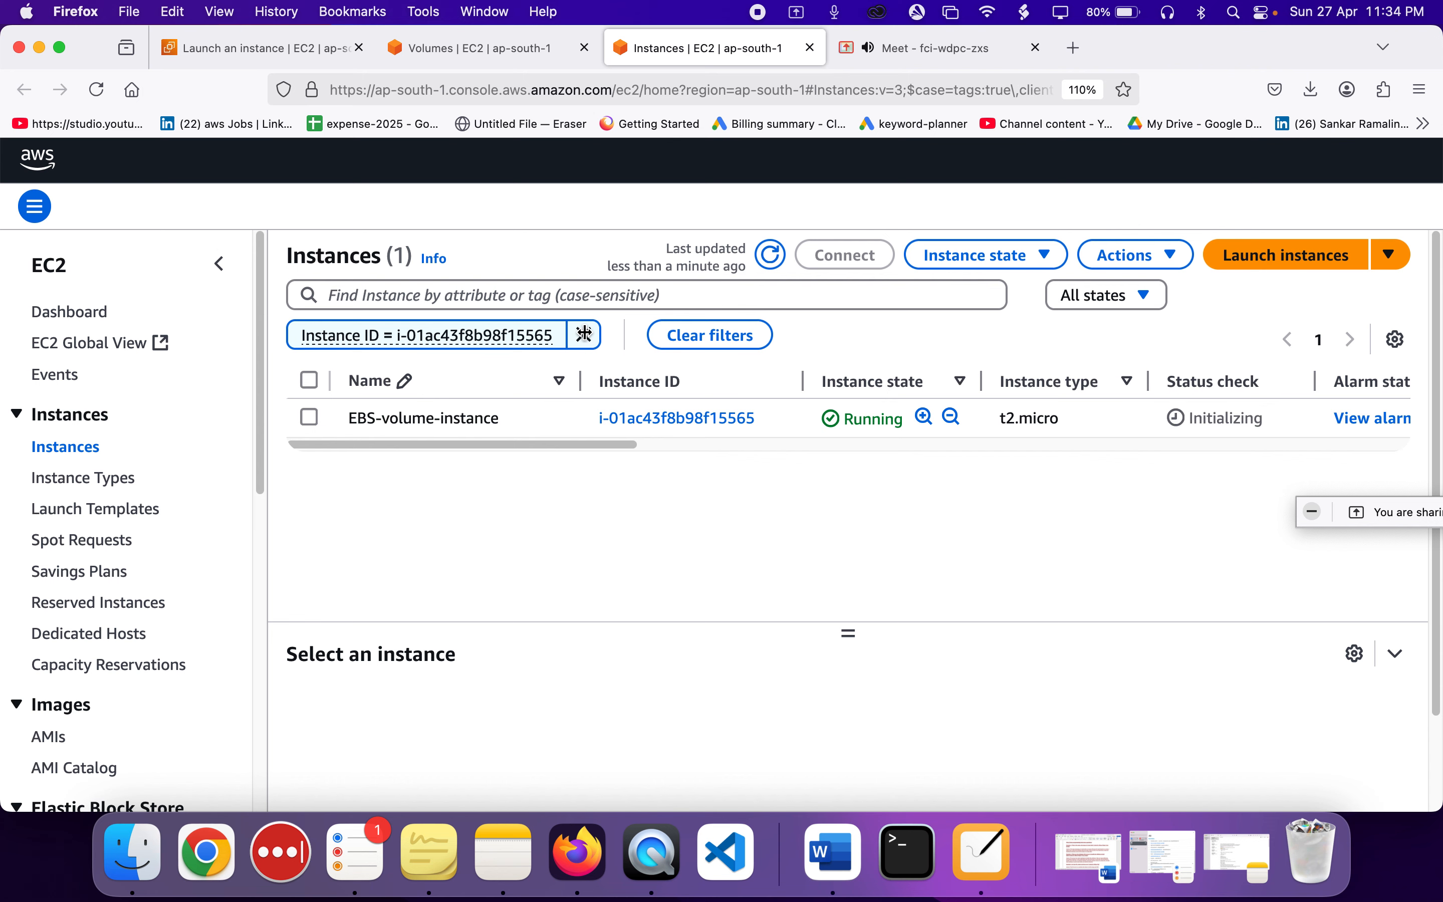
- Remove the instance ID filter from the Instances list and close the launch confirmation tab, ending on the Volumes page
click(584, 334)
click(501, 47)
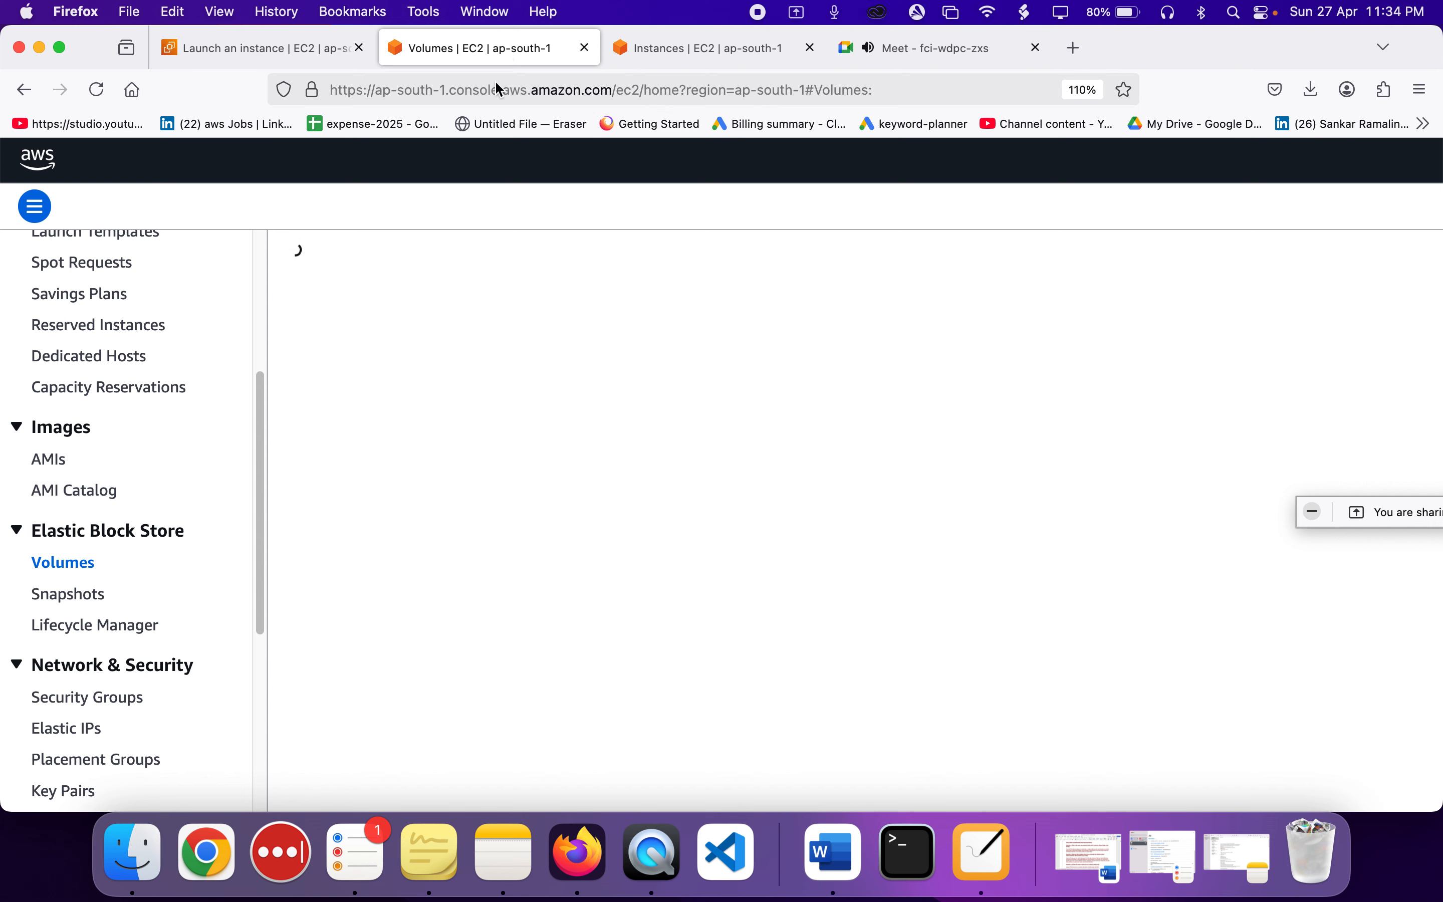
click(721, 59)
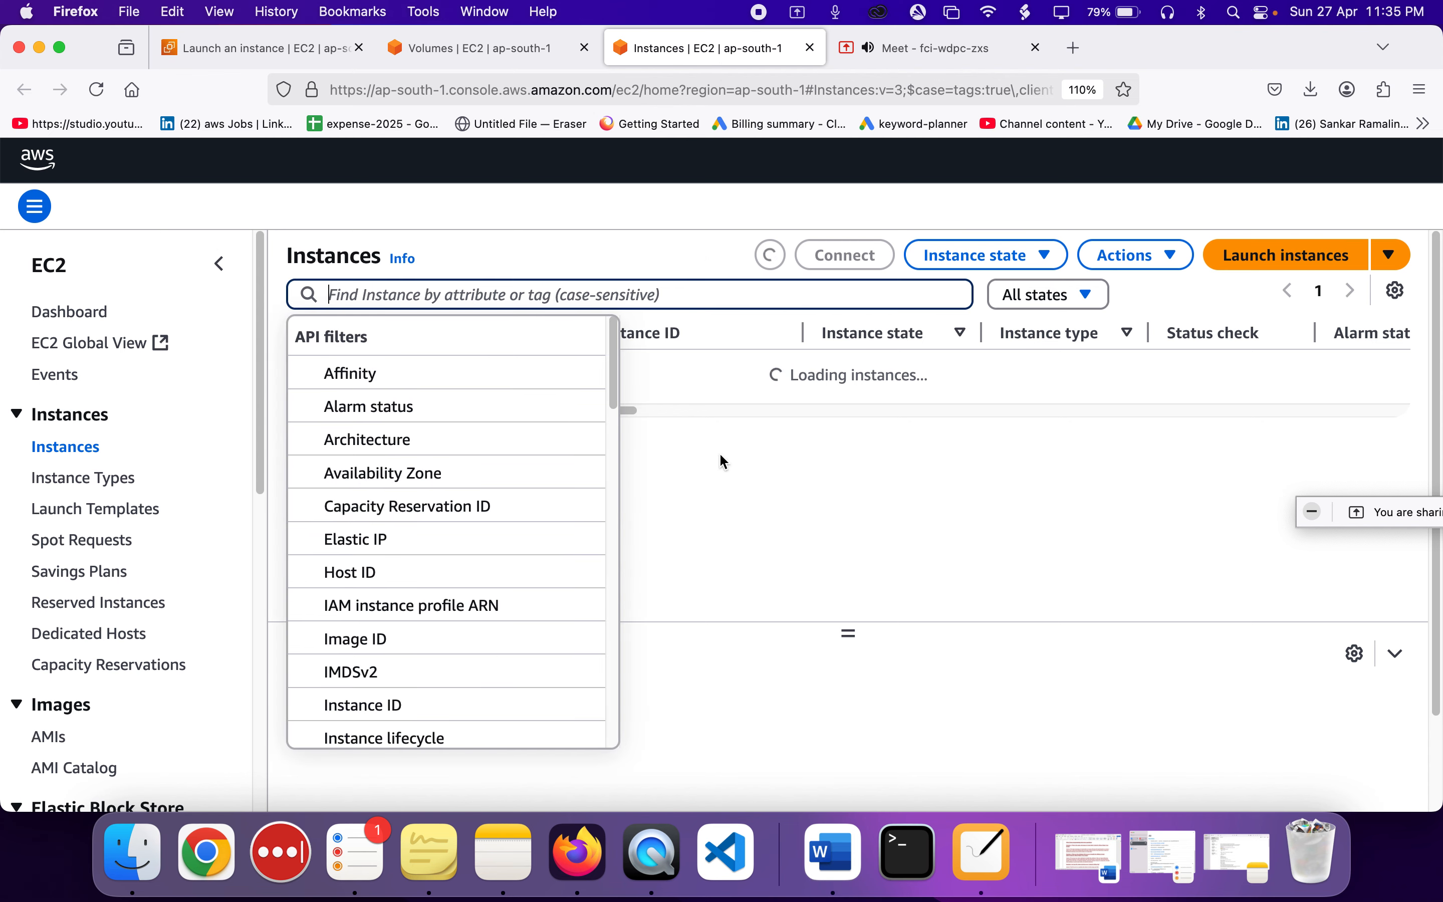
click(480, 51)
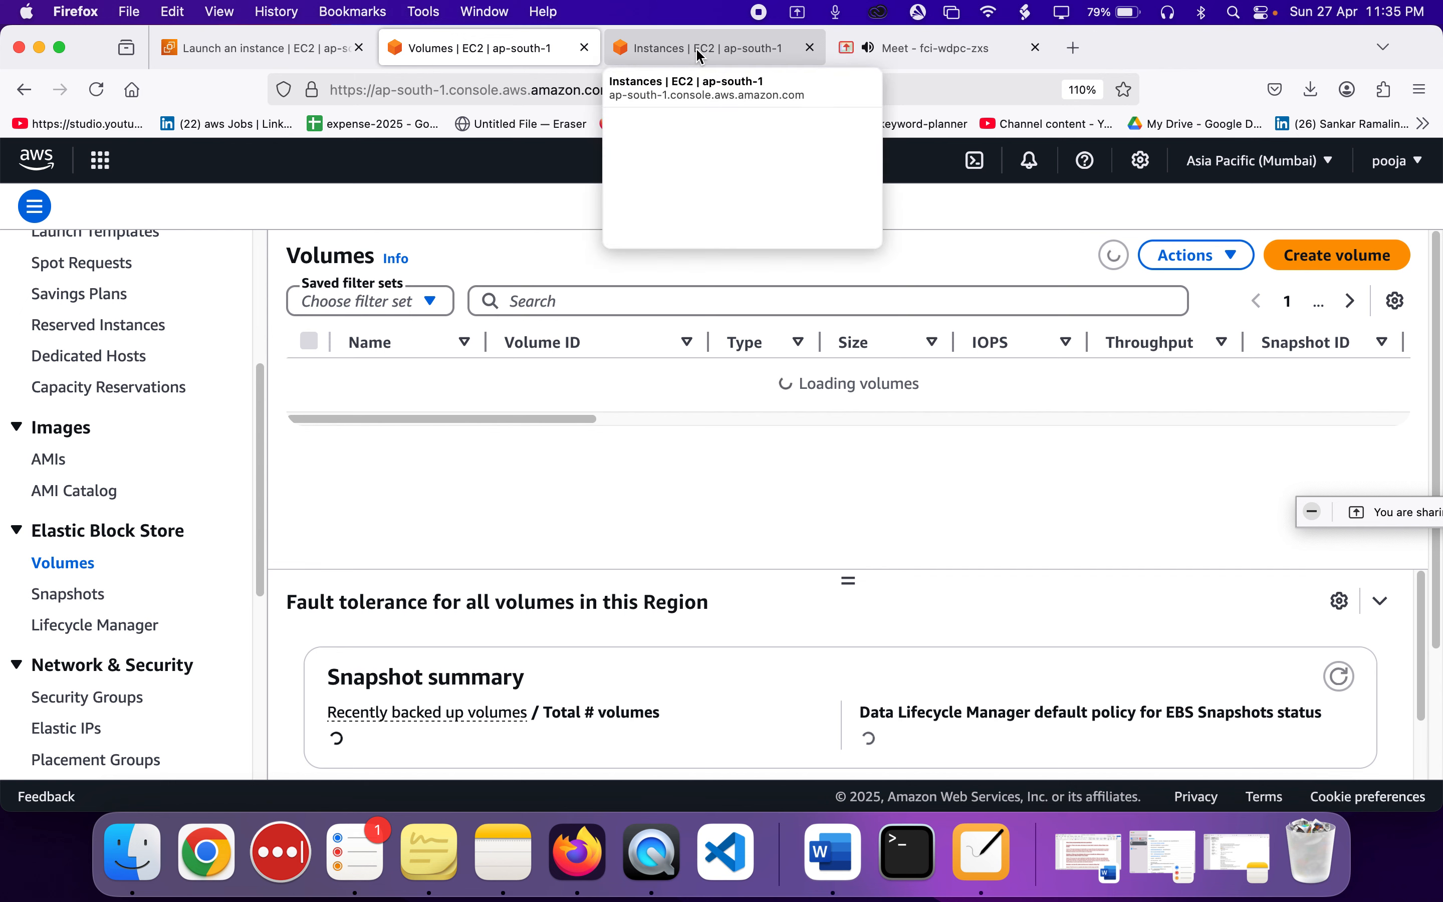
click(359, 48)
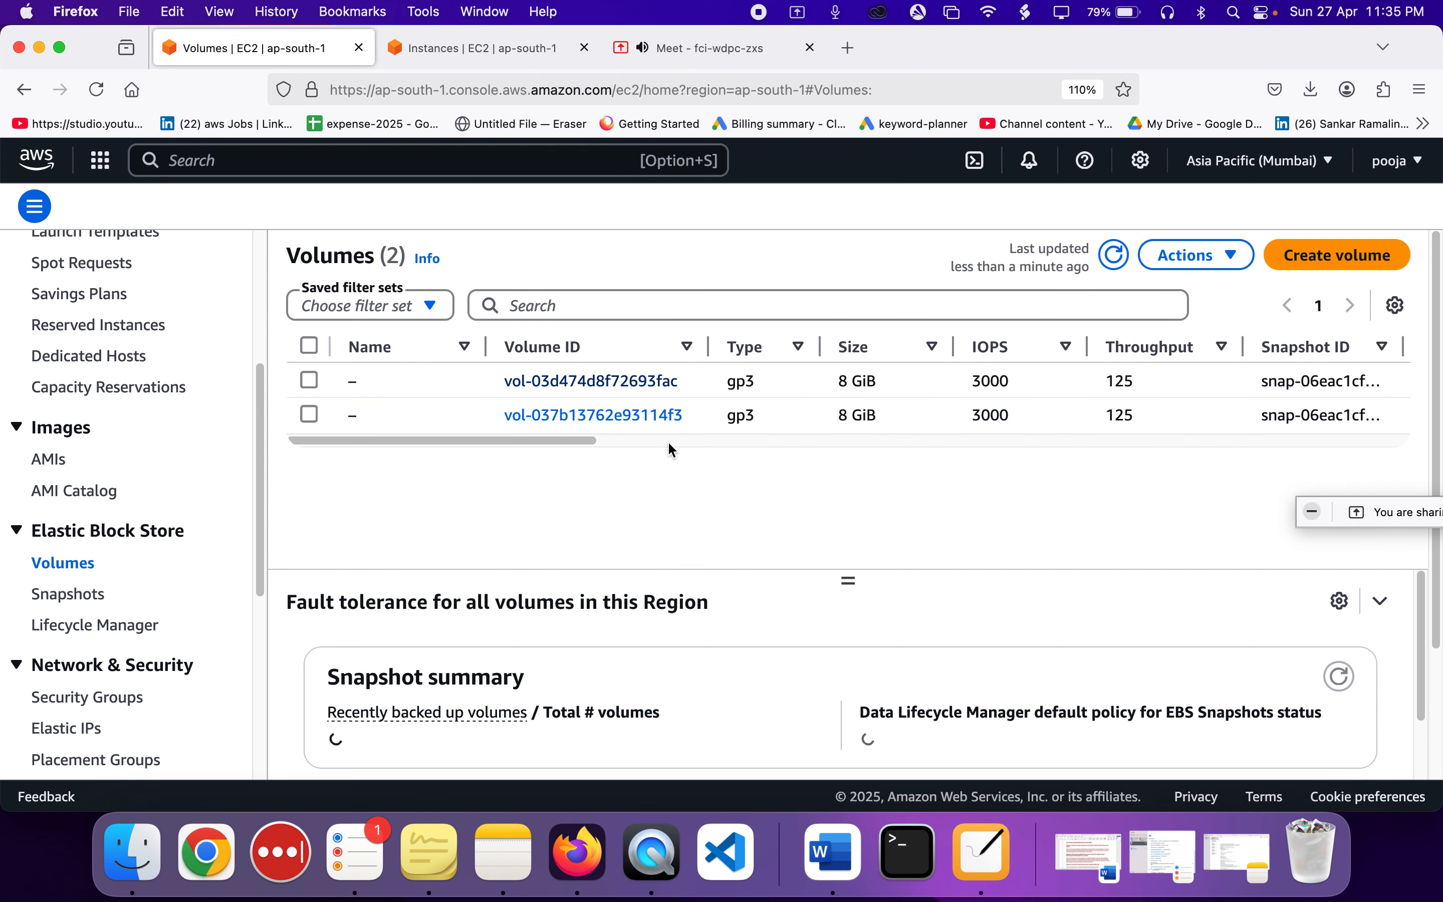
- Examine the Attached resources column of the Volumes list to see which instance each volume belongs to
scroll(669, 444, right, 10)
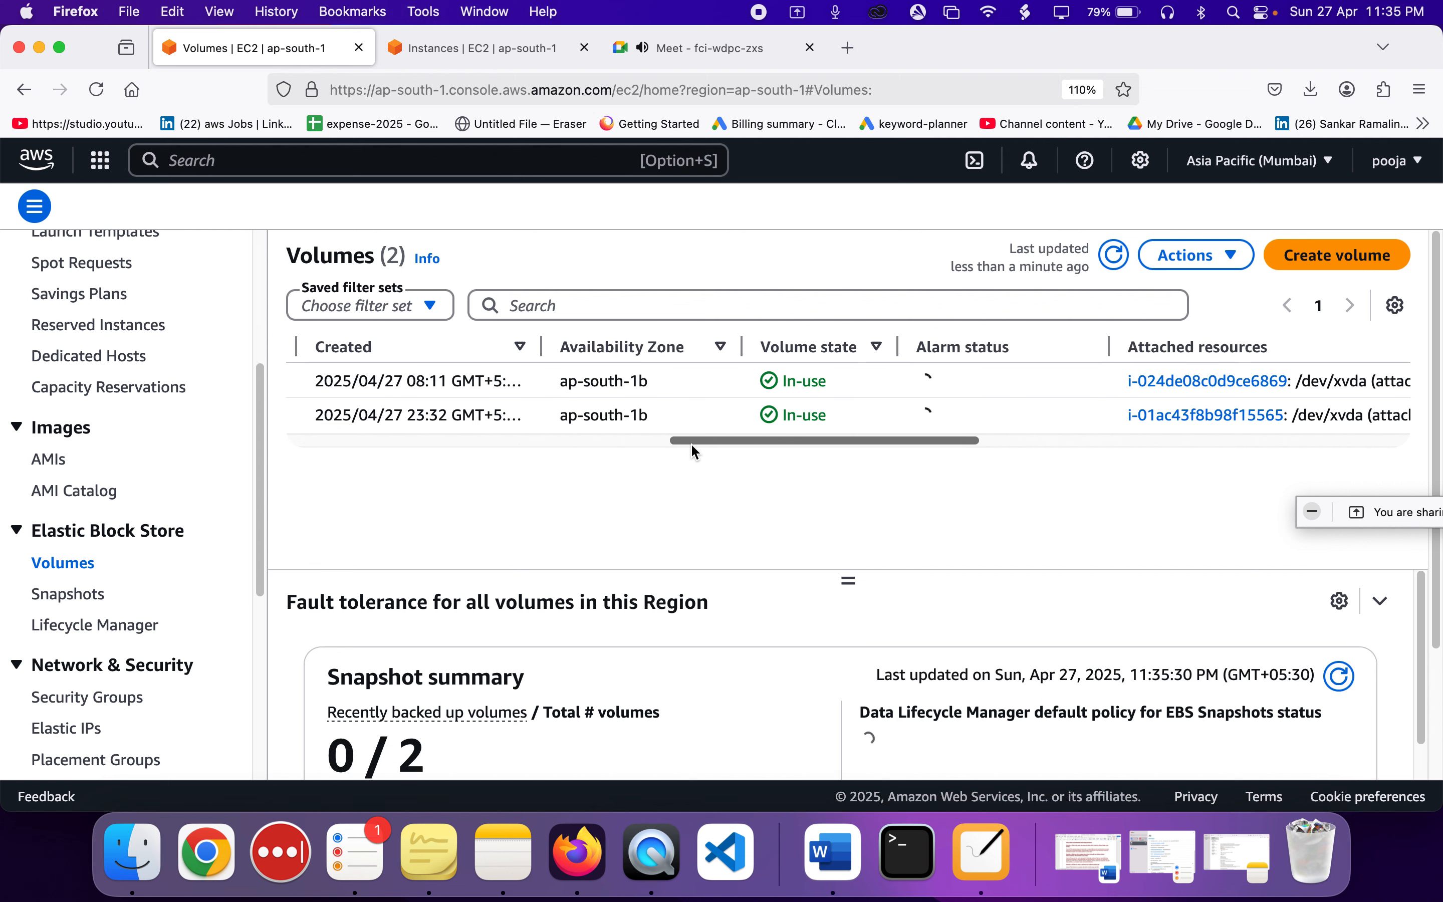
drag(696, 439, 784, 445)
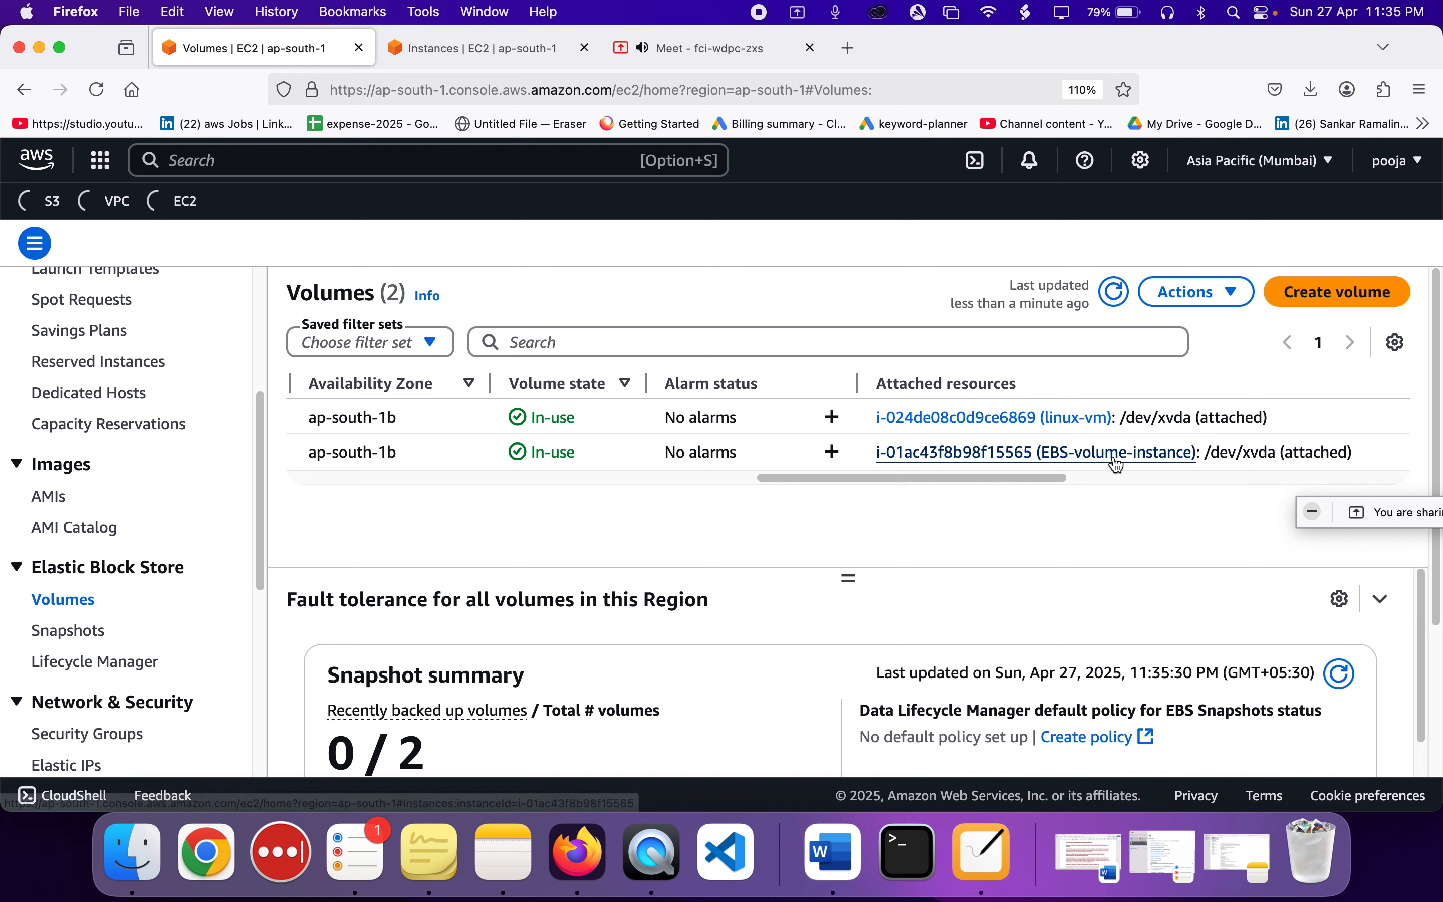
drag(1051, 481, 1088, 483)
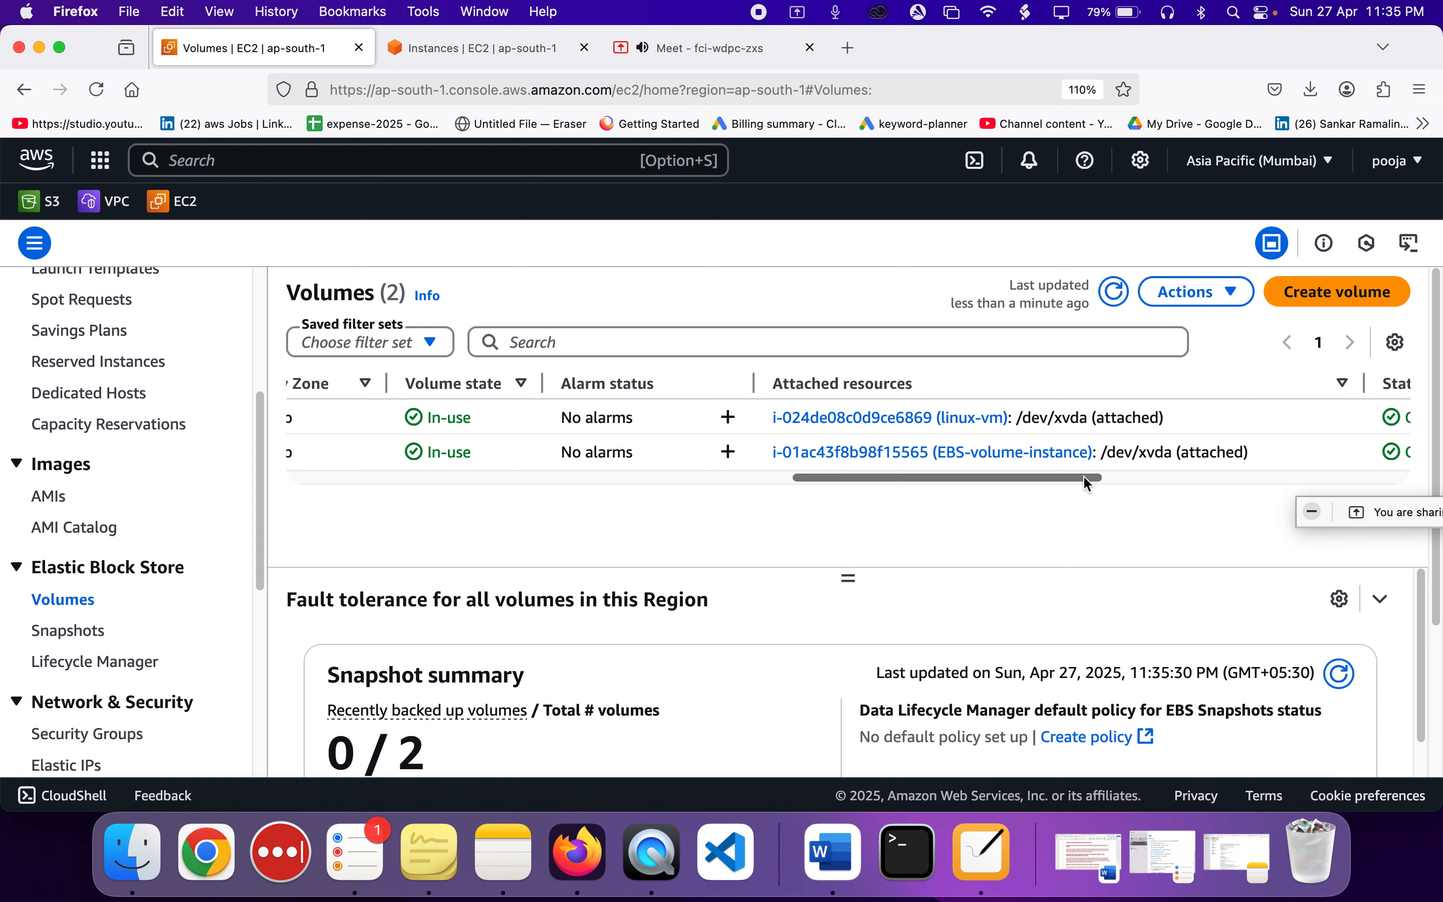
- Switch to the whiteboard app to review the VM sketch, select its VM label, and return to the browser
click(1000, 871)
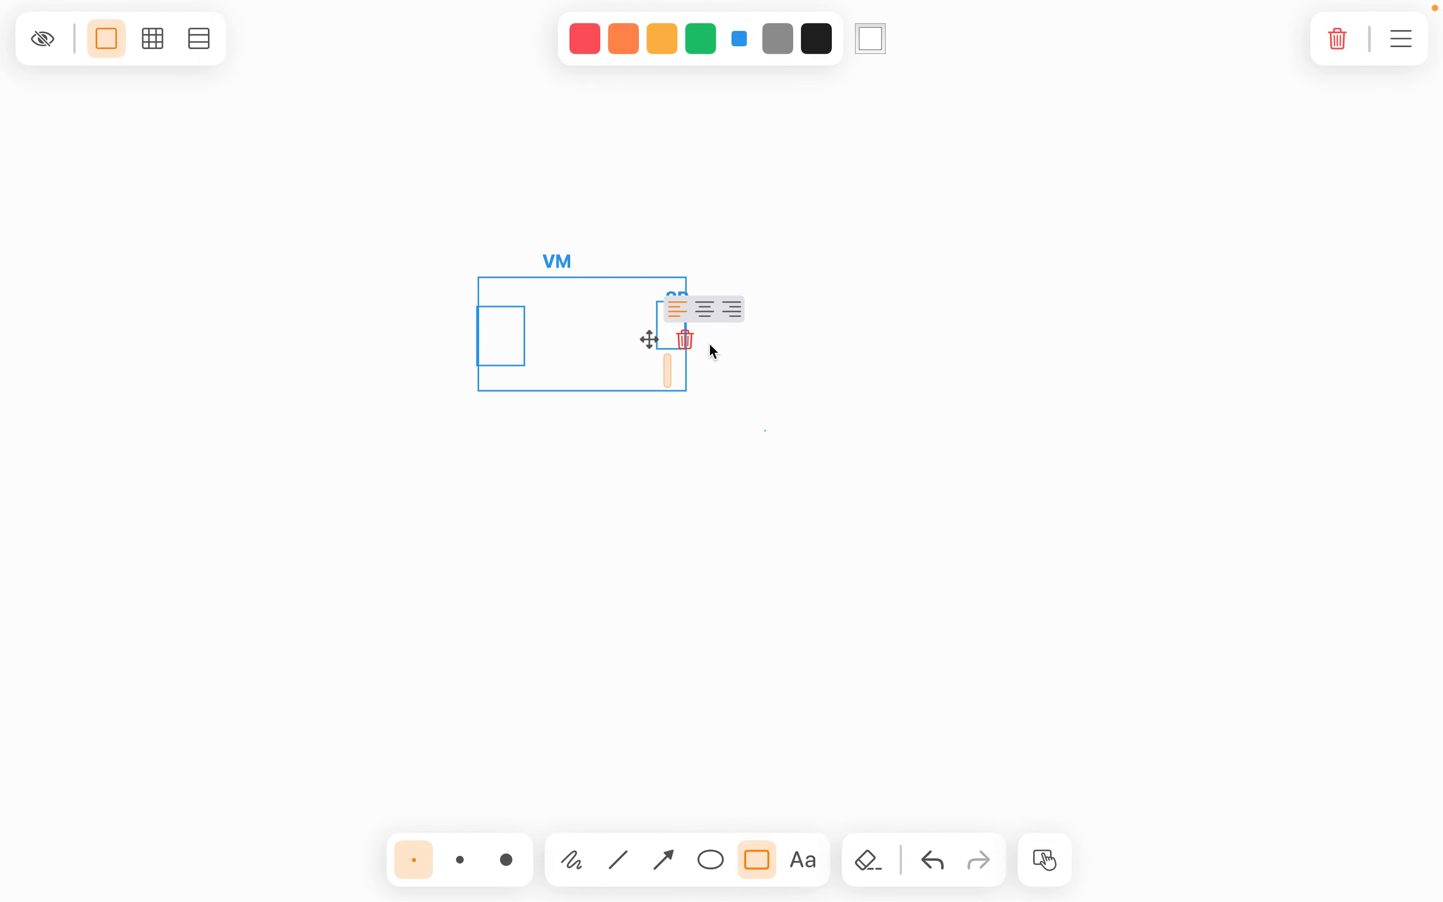
click(555, 259)
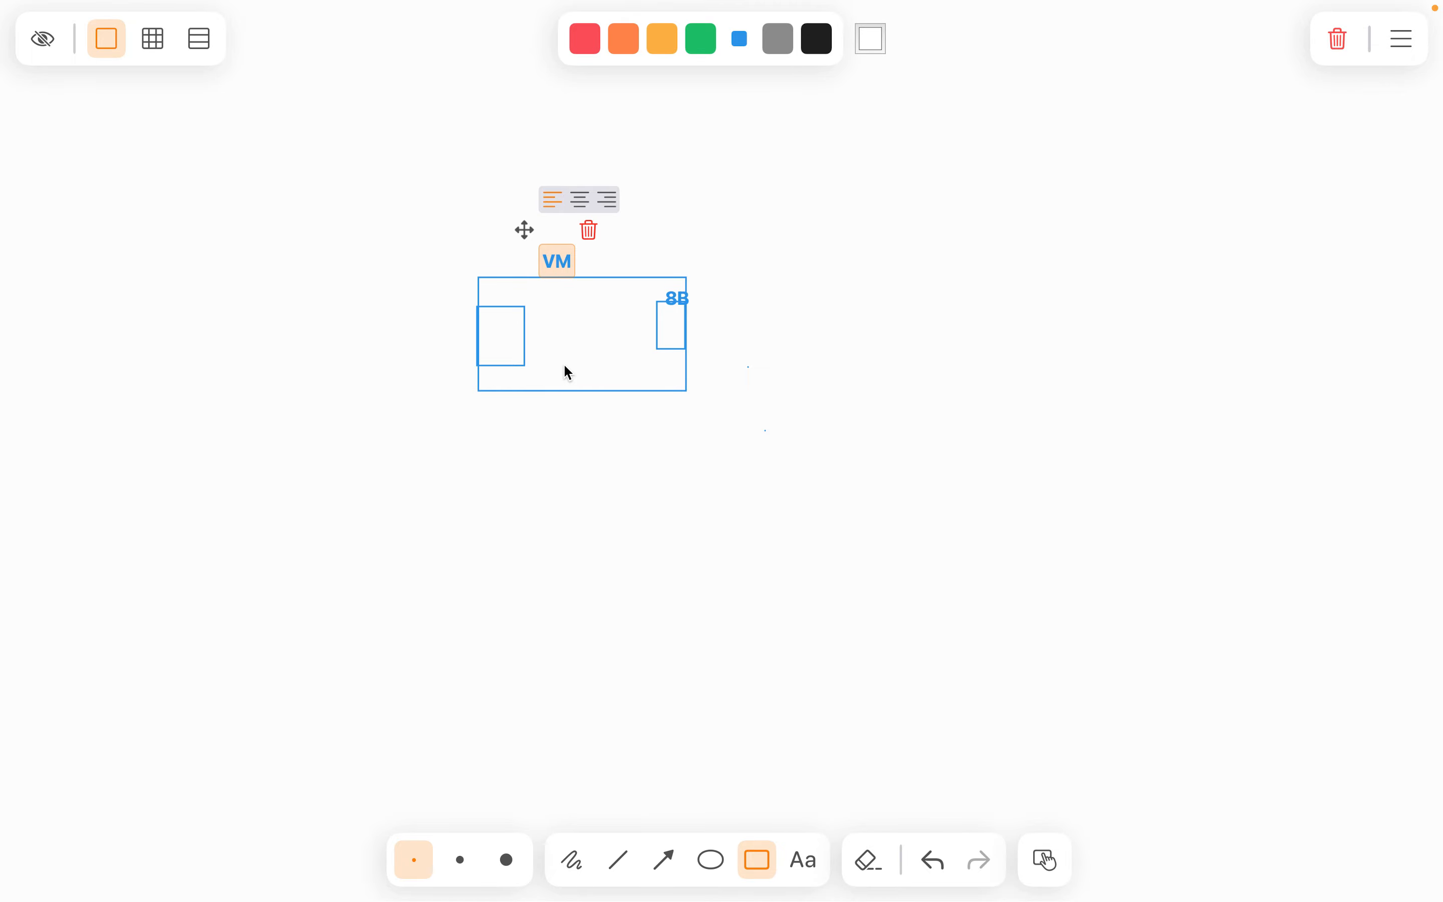
key(ctrl+Left)
key(ctrl+Left)
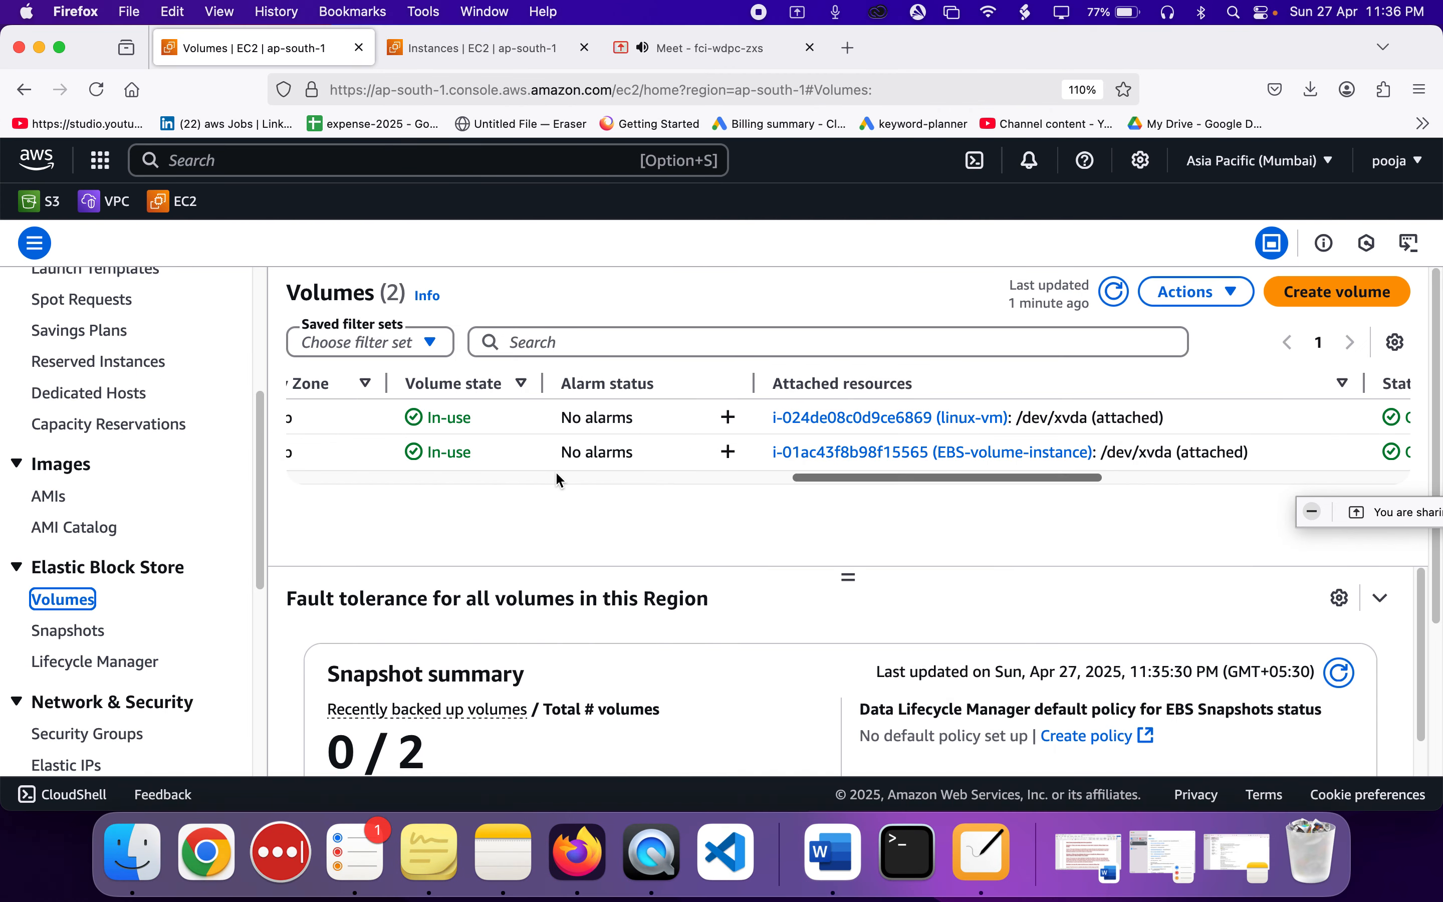
- Compare the Availability Zone entries in the Volumes list with those of linux-vm and EBS-volume-instance, highlighting the instances' zones
scroll(557, 477, left, 10)
drag(556, 475, 668, 495)
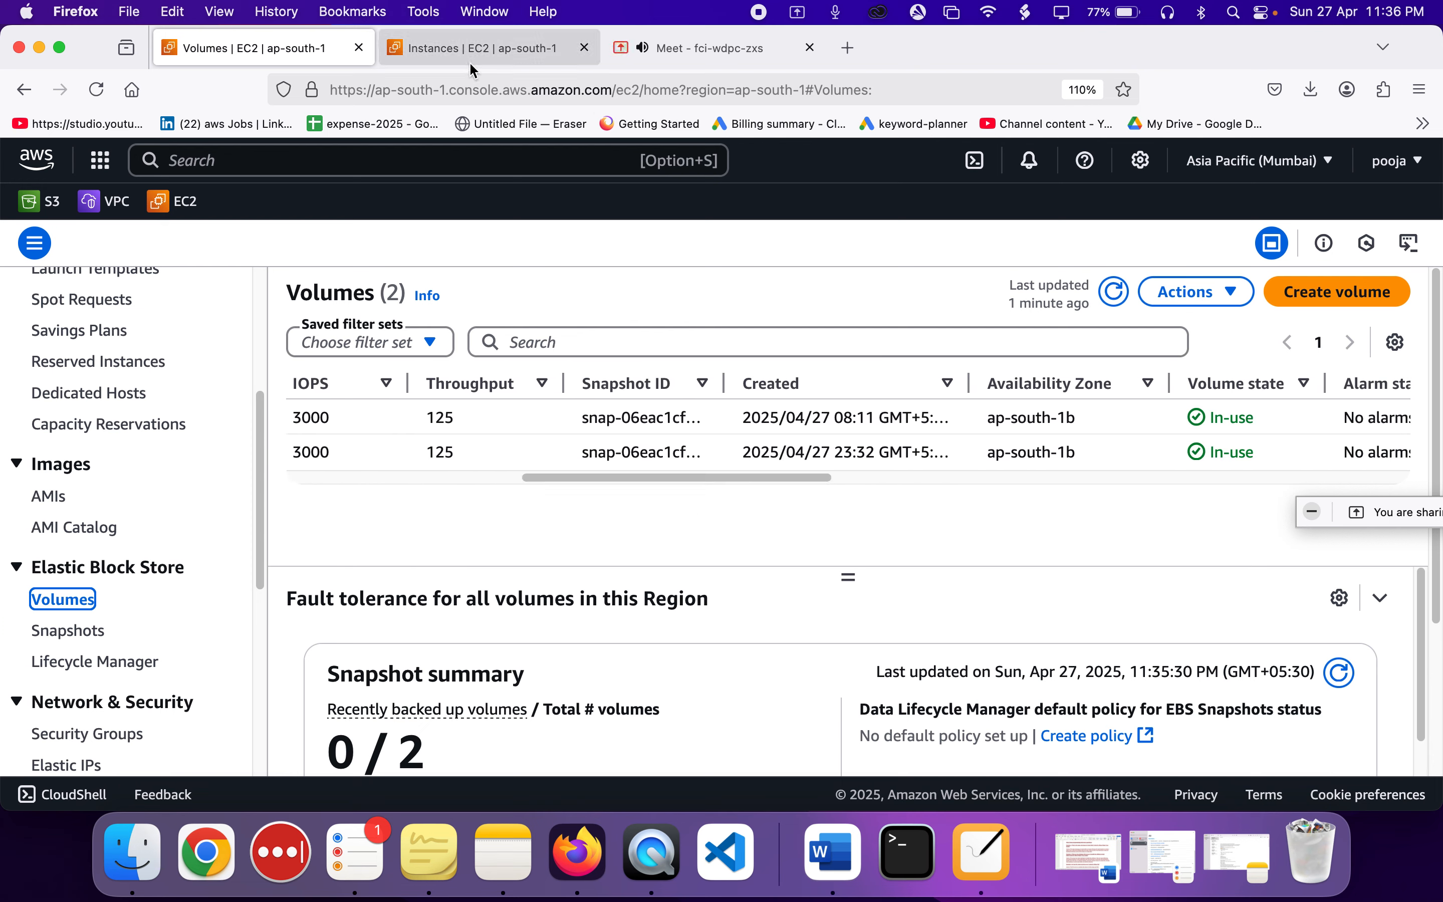
click(463, 48)
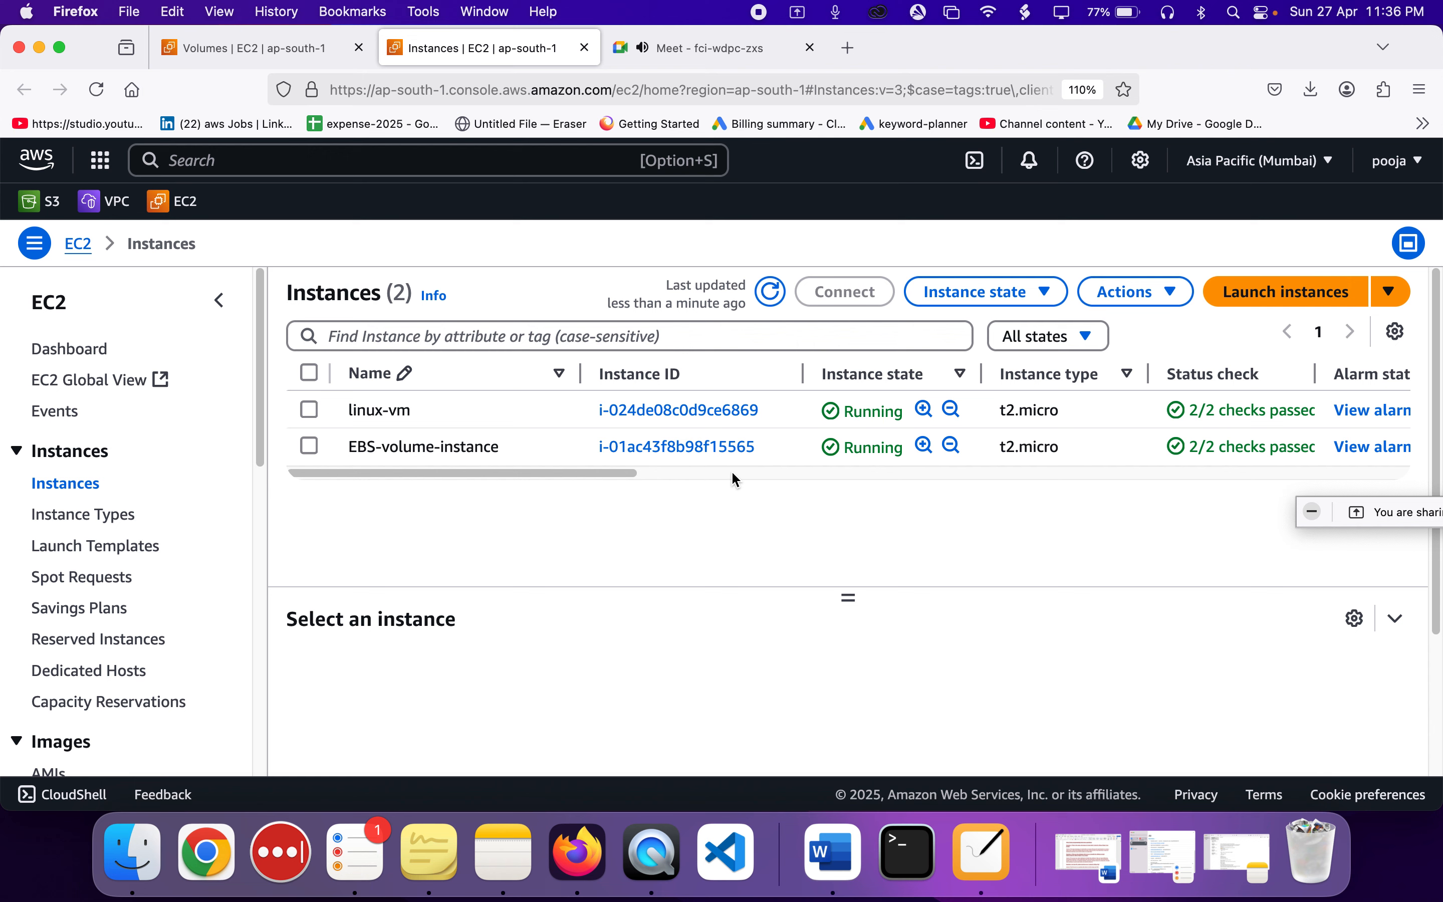
scroll(736, 480, right, 10)
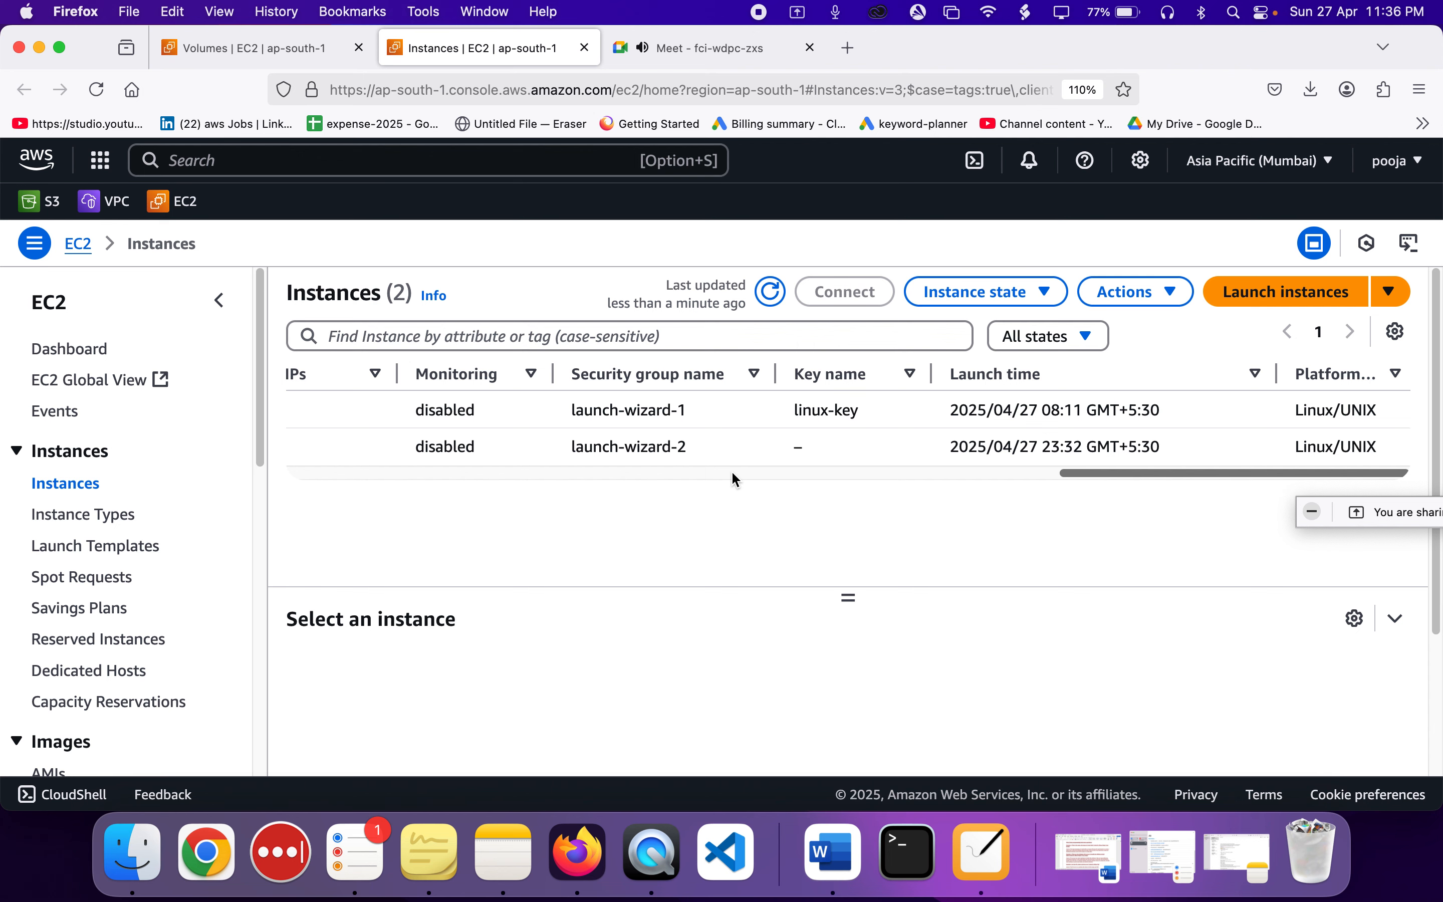
scroll(737, 480, left, 5)
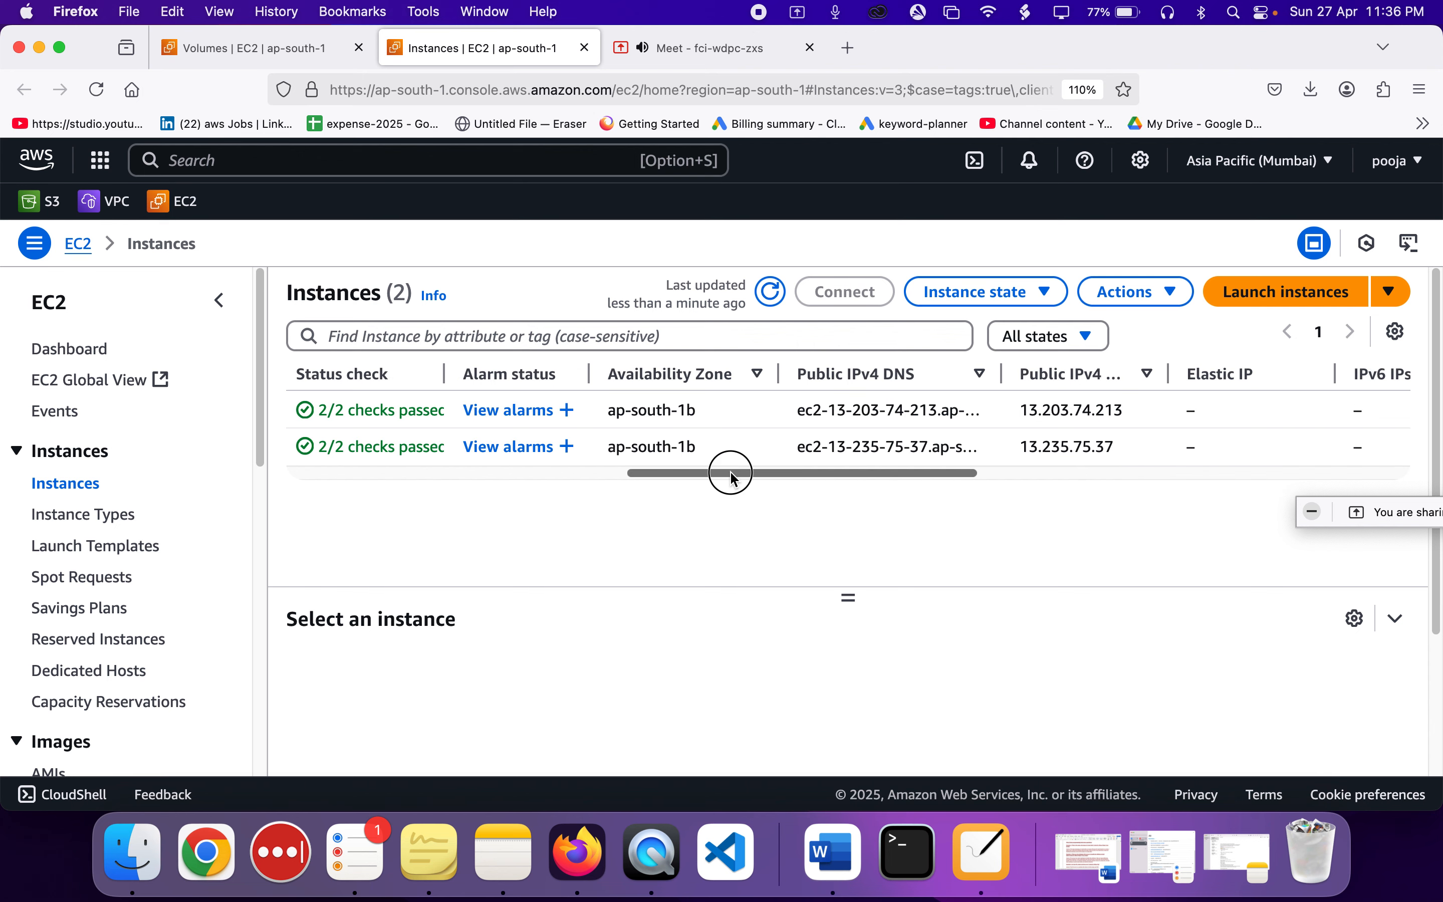
drag(733, 473, 697, 472)
drag(695, 416, 786, 420)
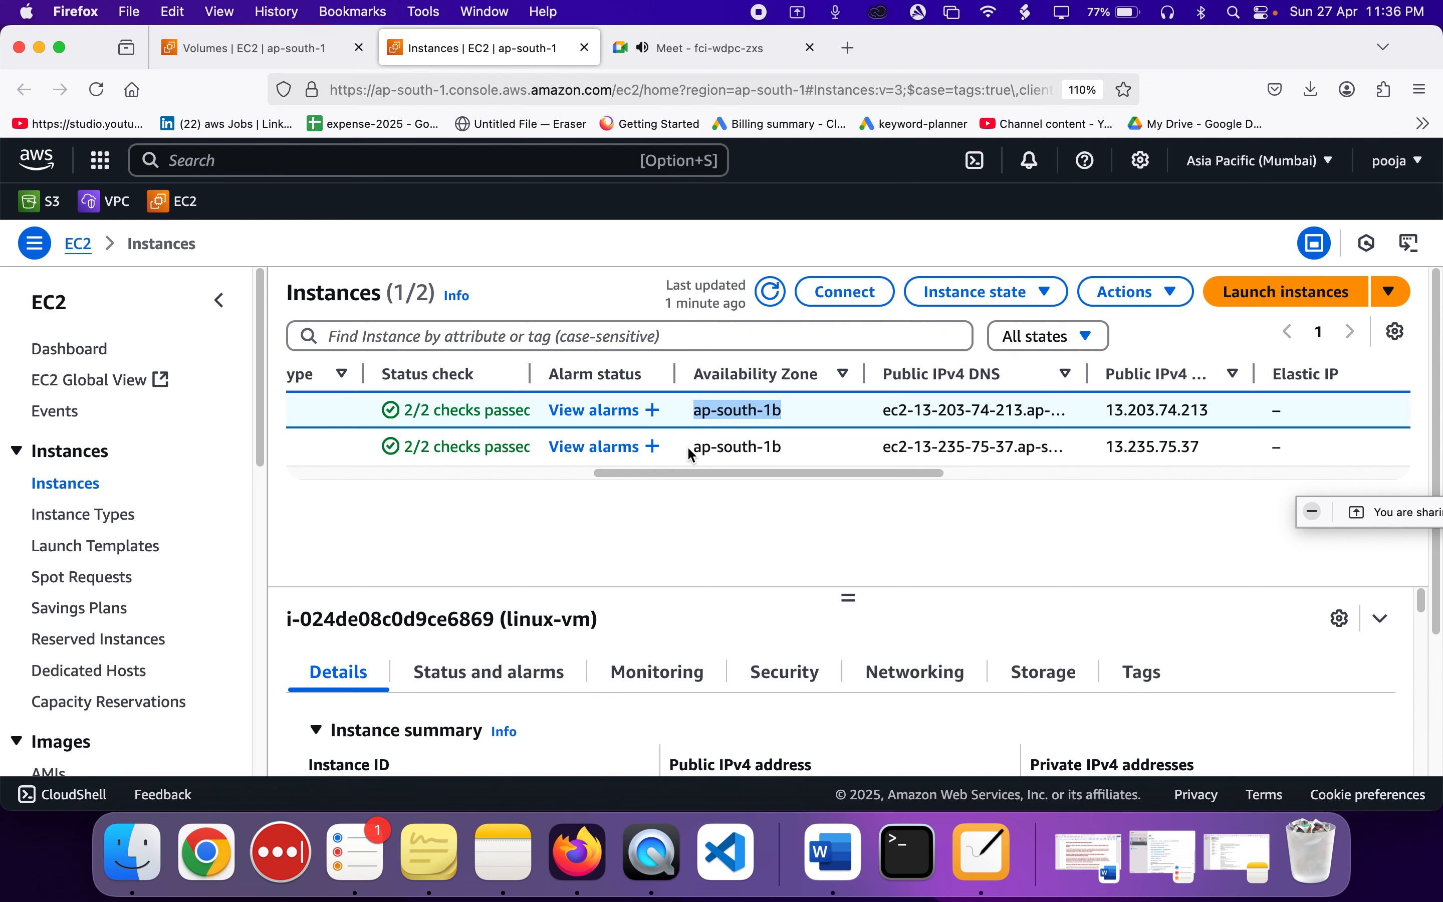
drag(693, 447, 783, 448)
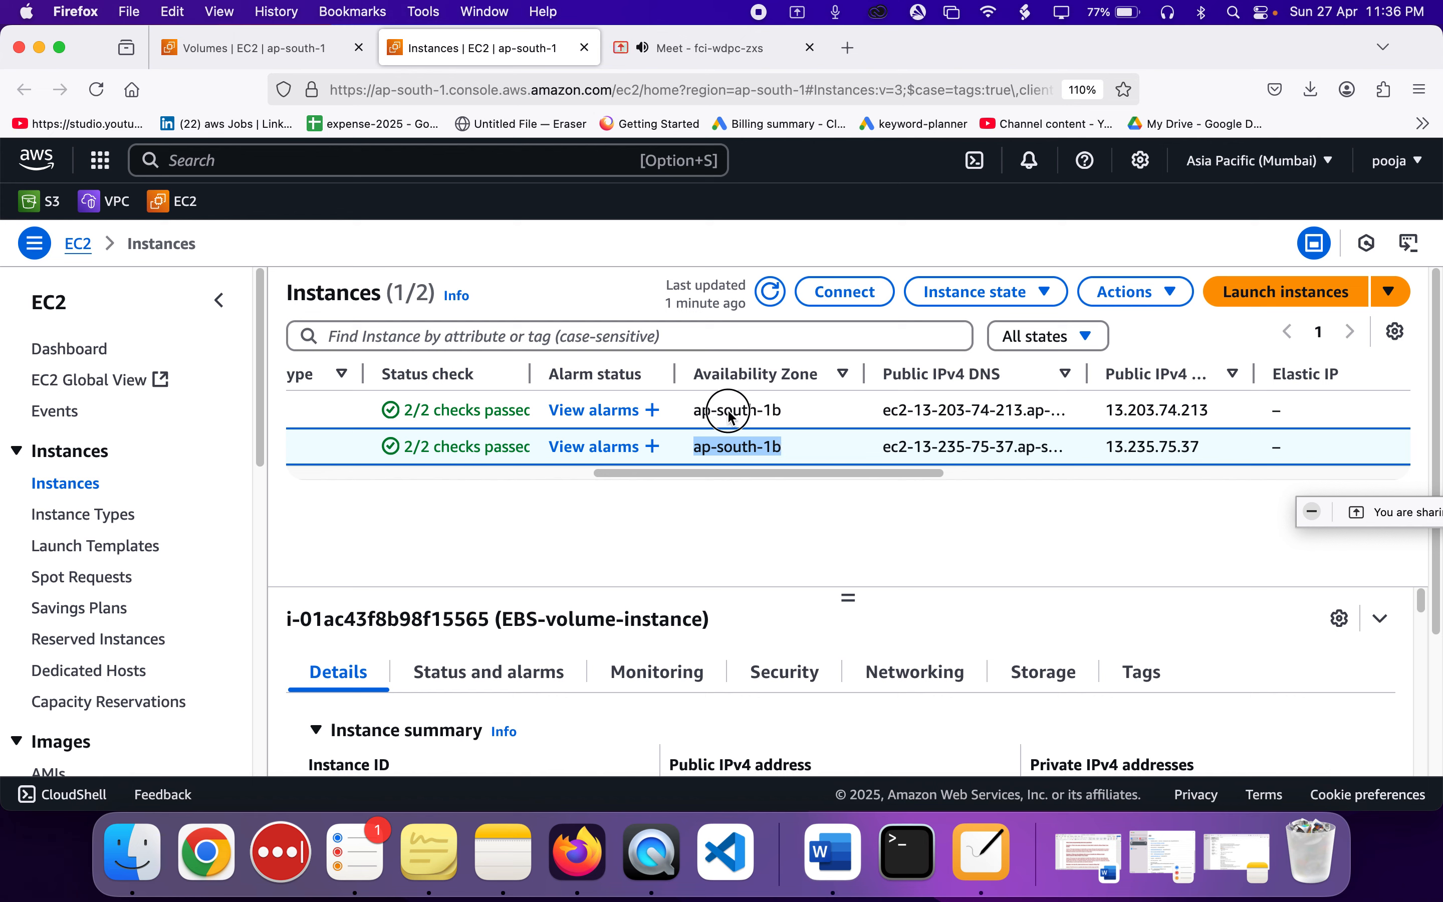
click(730, 411)
double_click(730, 411)
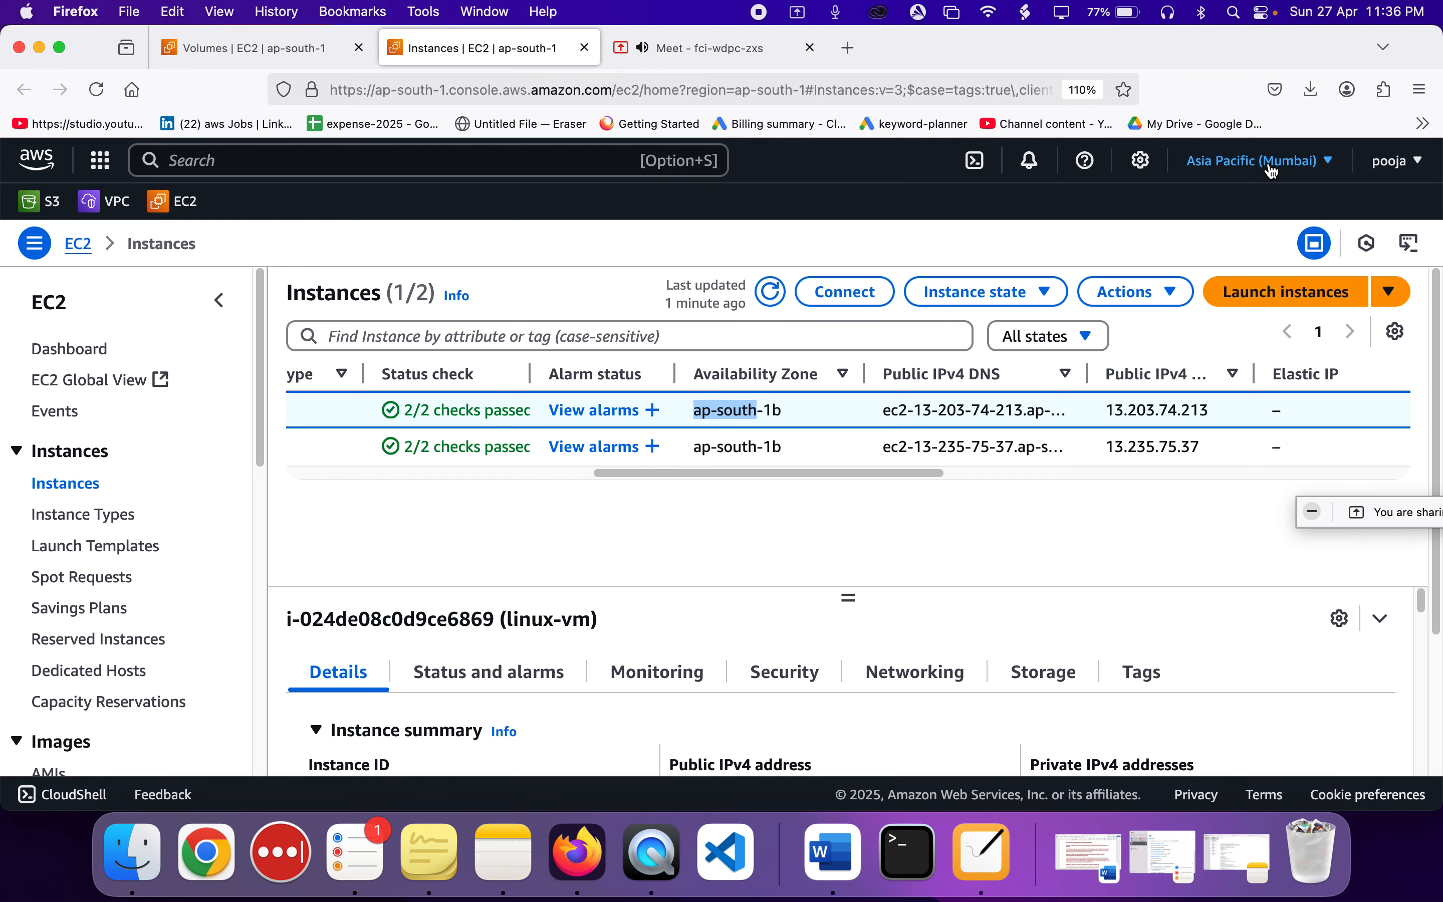
- Open the AWS region list to view the Mumbai region's code, and close the list
click(1271, 172)
scroll(1216, 539, down, 4)
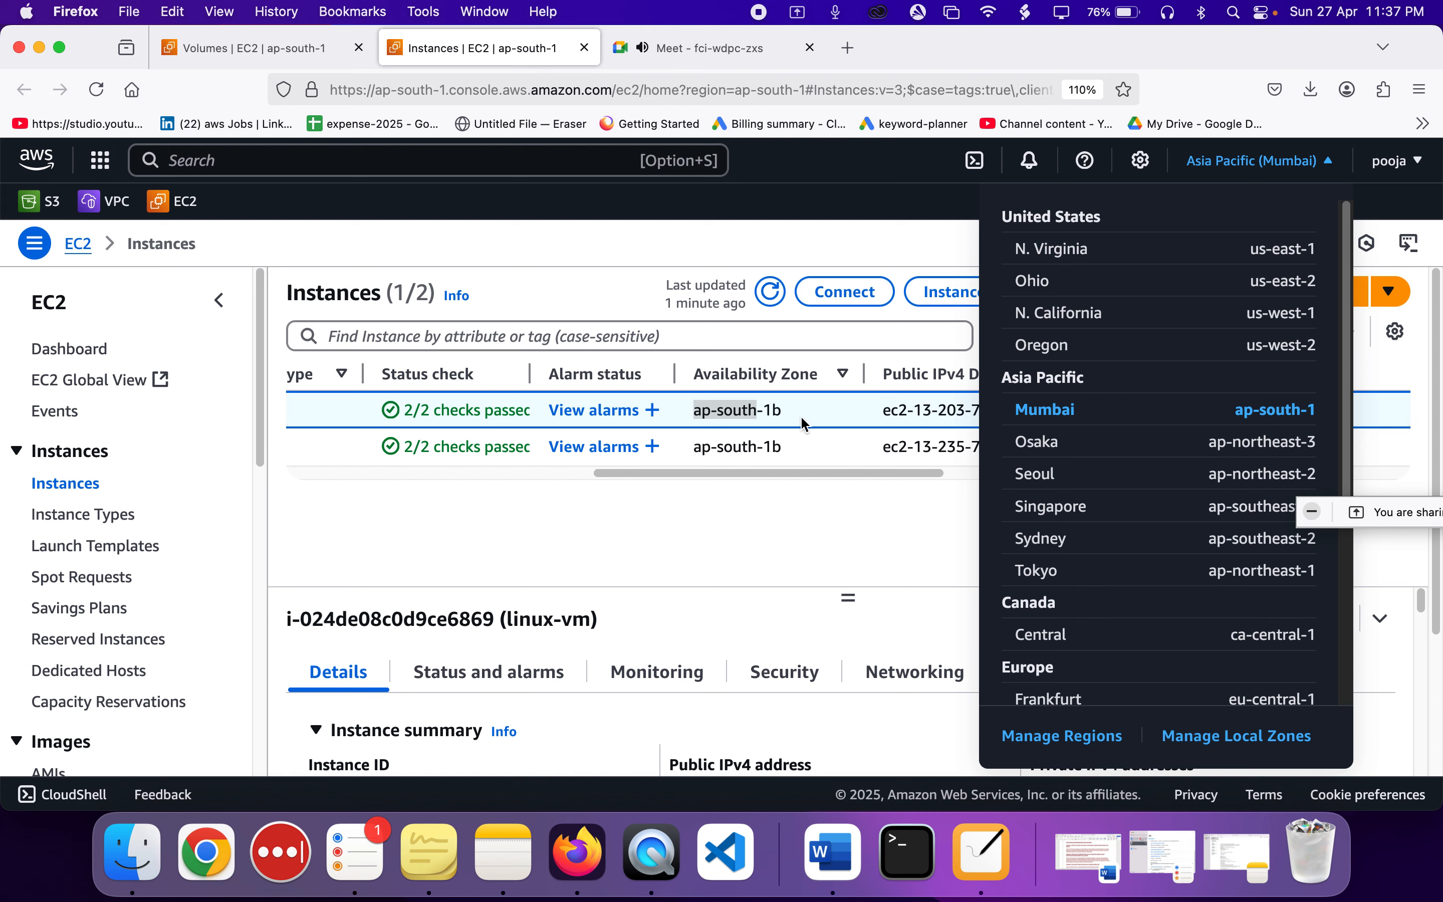
click(818, 506)
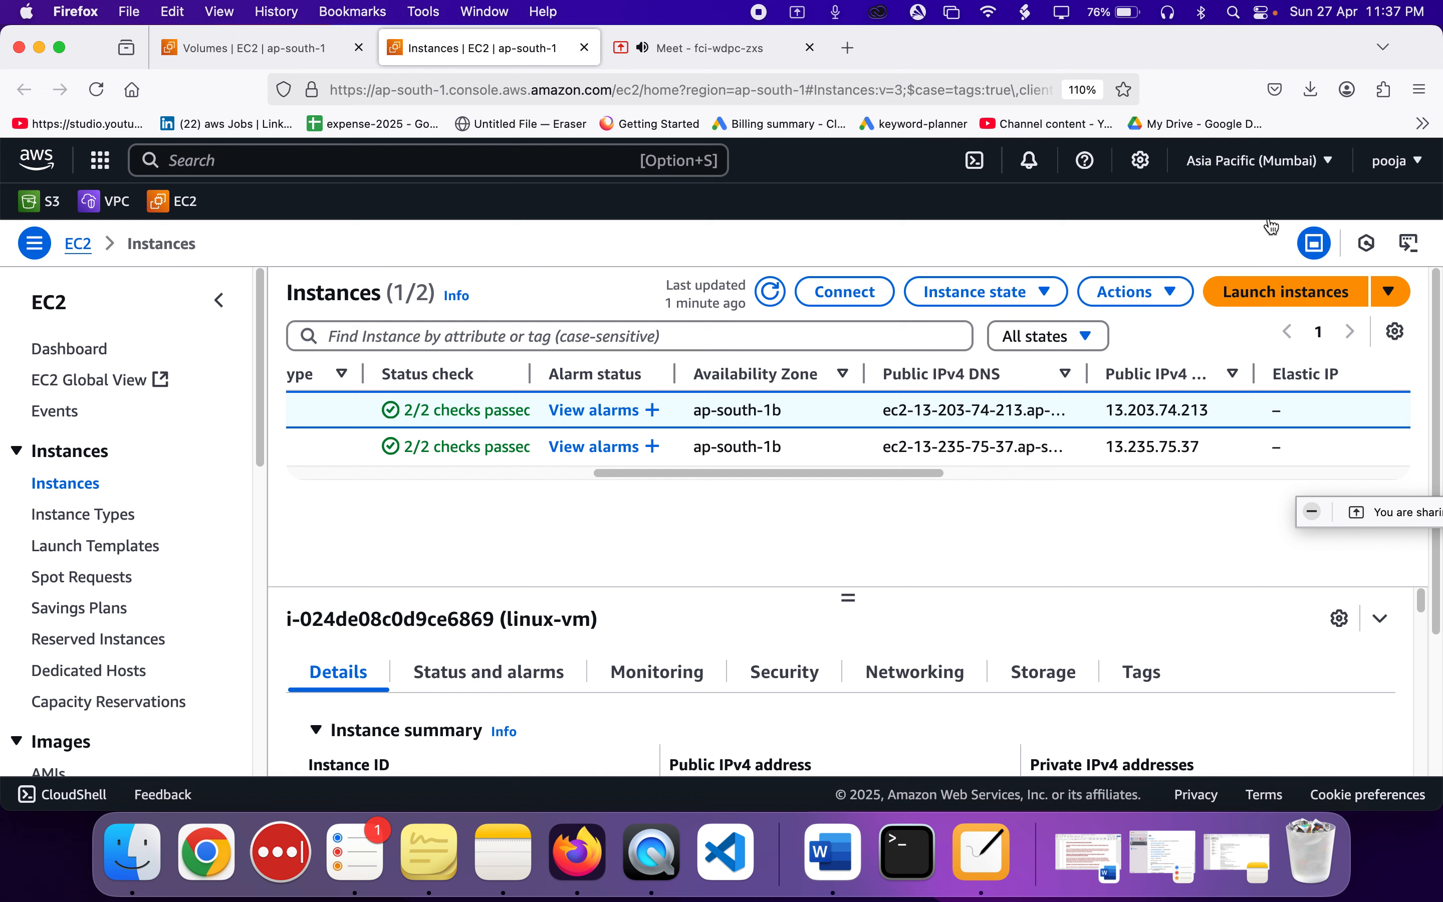
- Switch to the whiteboard app and draw a large rectangle below the VM sketch with three upright rectangles side by side inside it
click(973, 847)
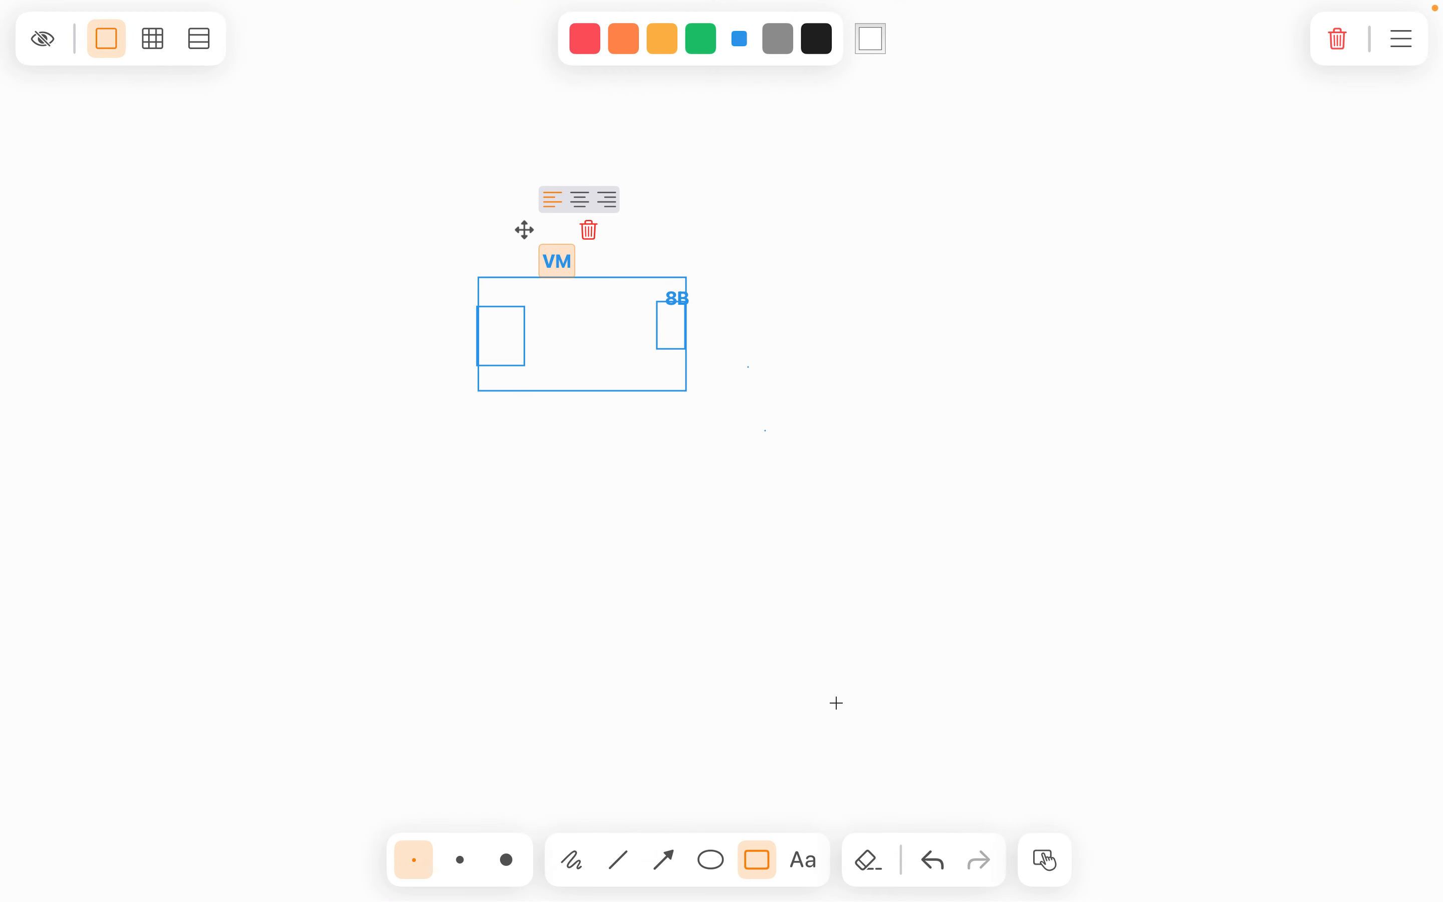
mouse_move(635, 538)
mouse_down()
mouse_move(860, 615)
mouse_move(945, 704)
mouse_up()
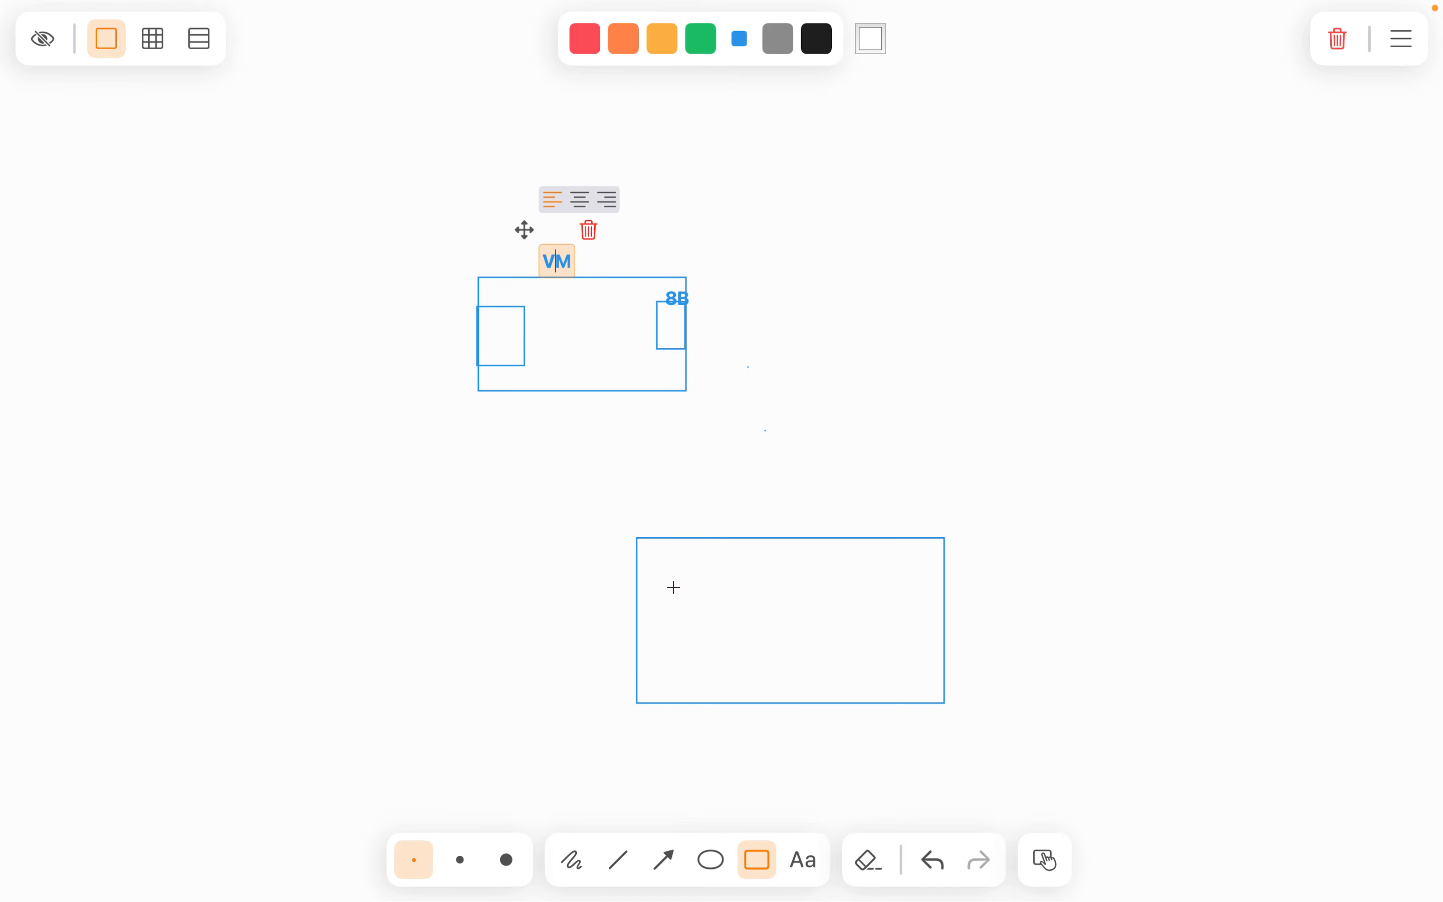
drag(657, 551, 736, 681)
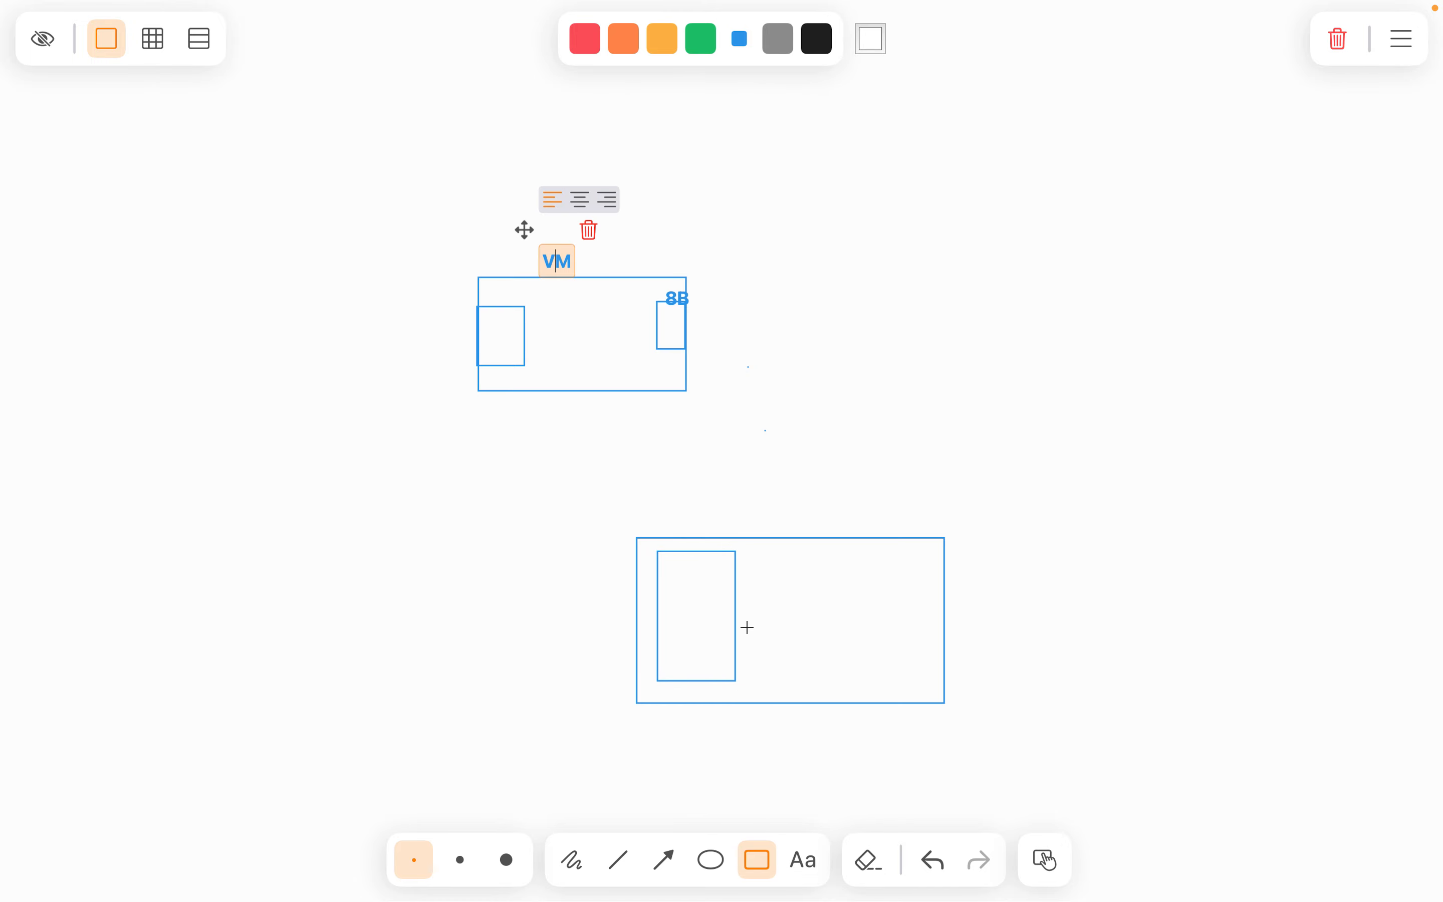
drag(762, 550, 835, 673)
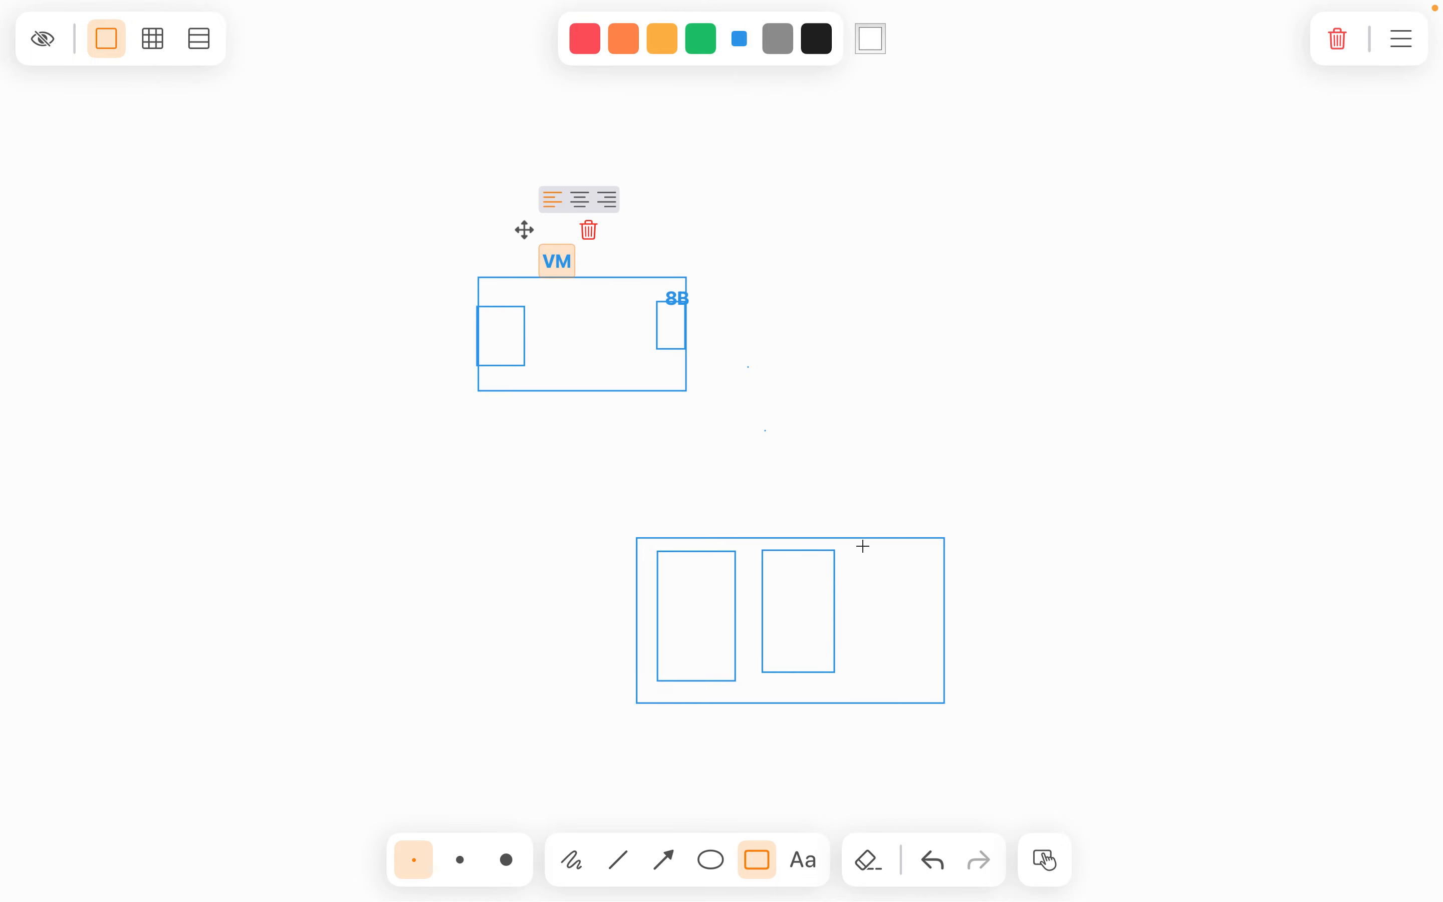
drag(862, 546, 925, 668)
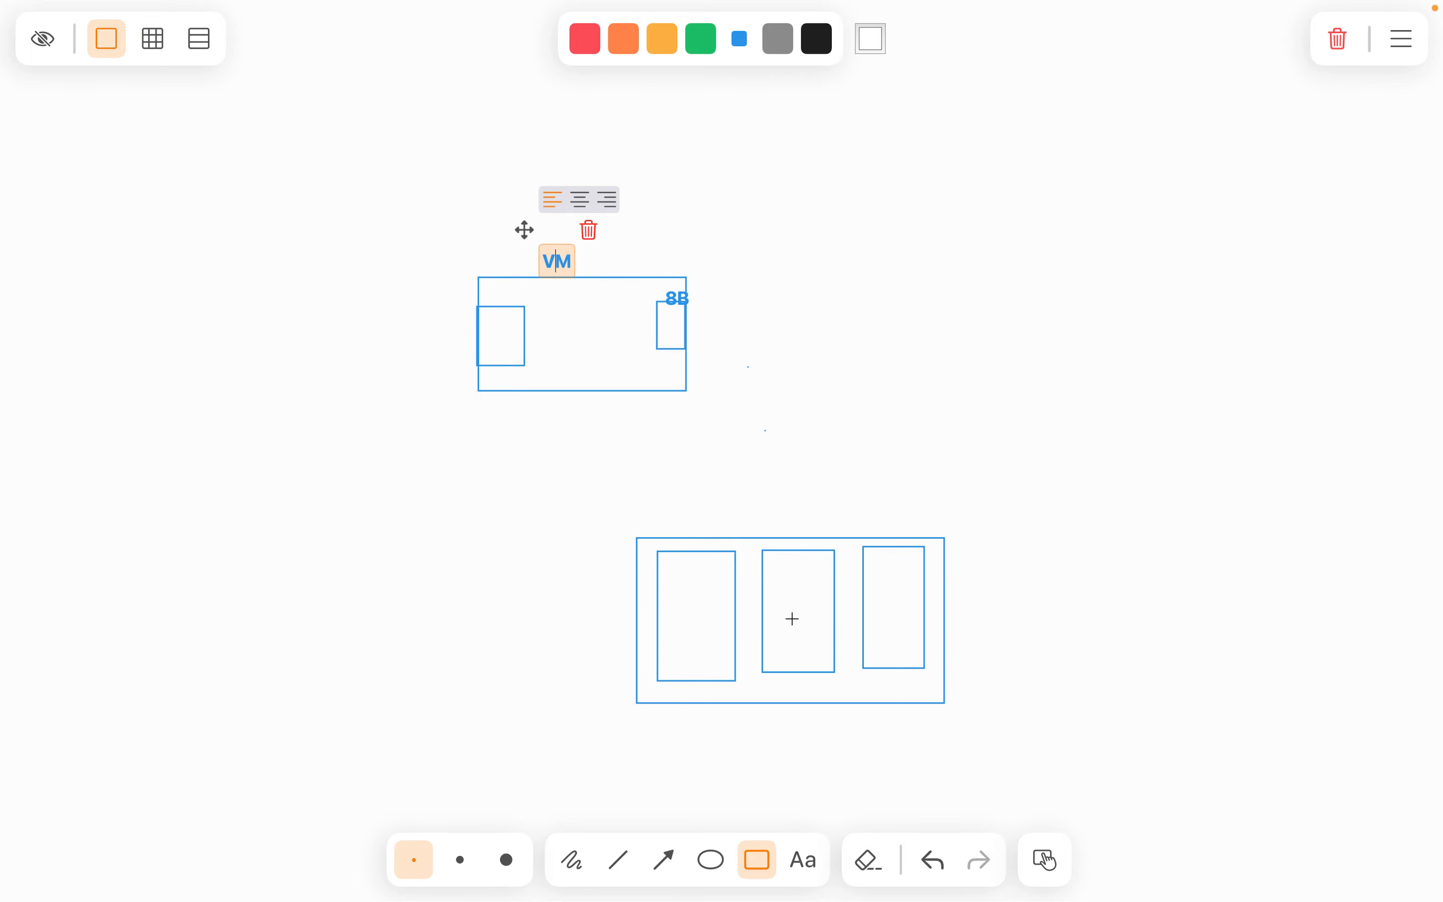
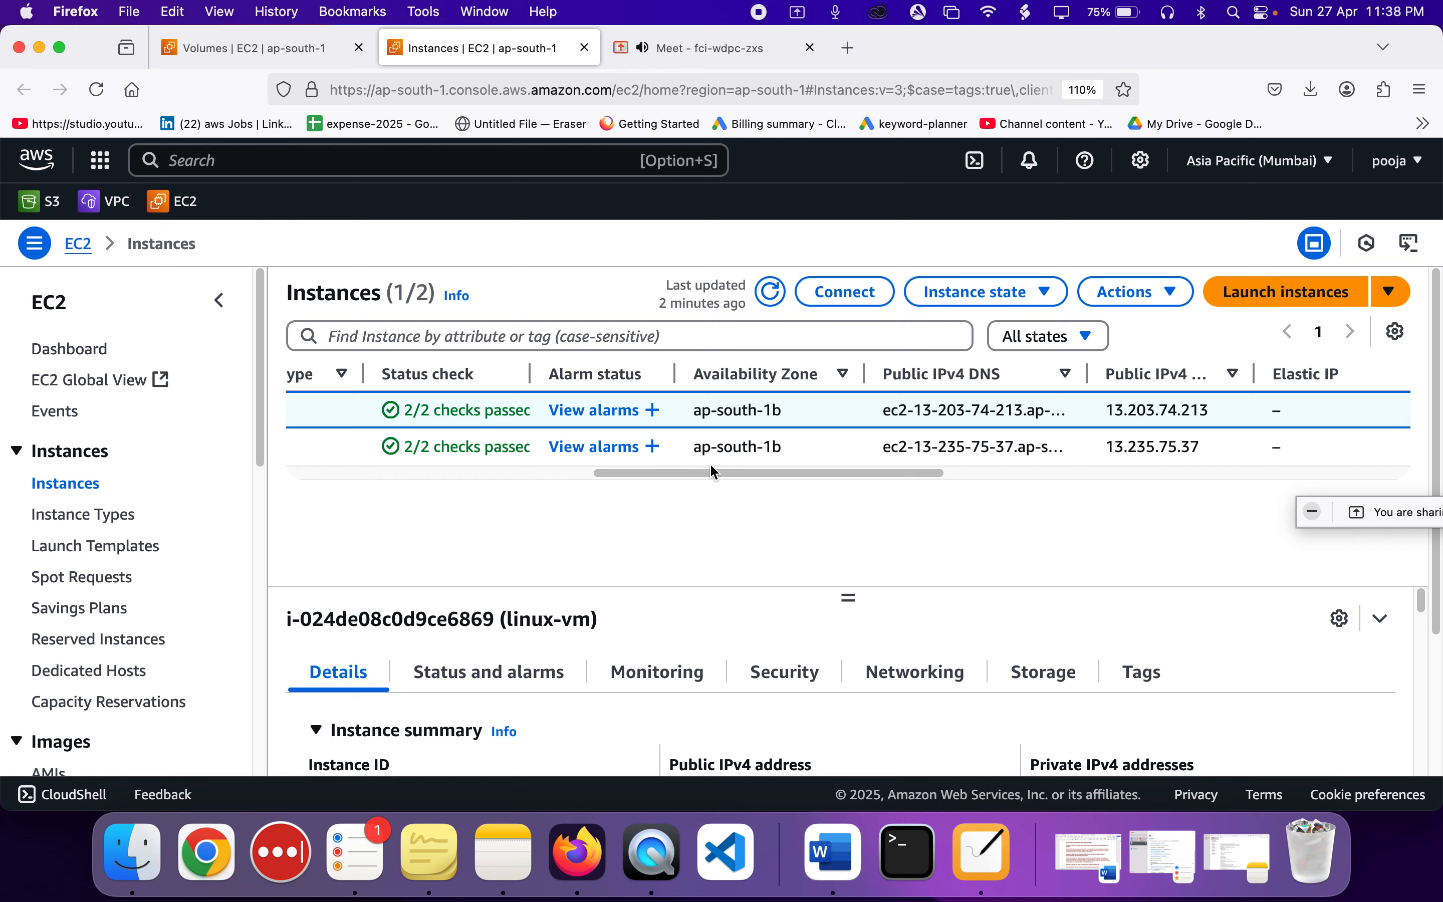
- Review the instances' Availability Zone column and look through the EC2 navigation sections around Elastic Block Store
mouse_move(709, 469)
mouse_down()
mouse_move(659, 470)
mouse_move(720, 454)
mouse_up()
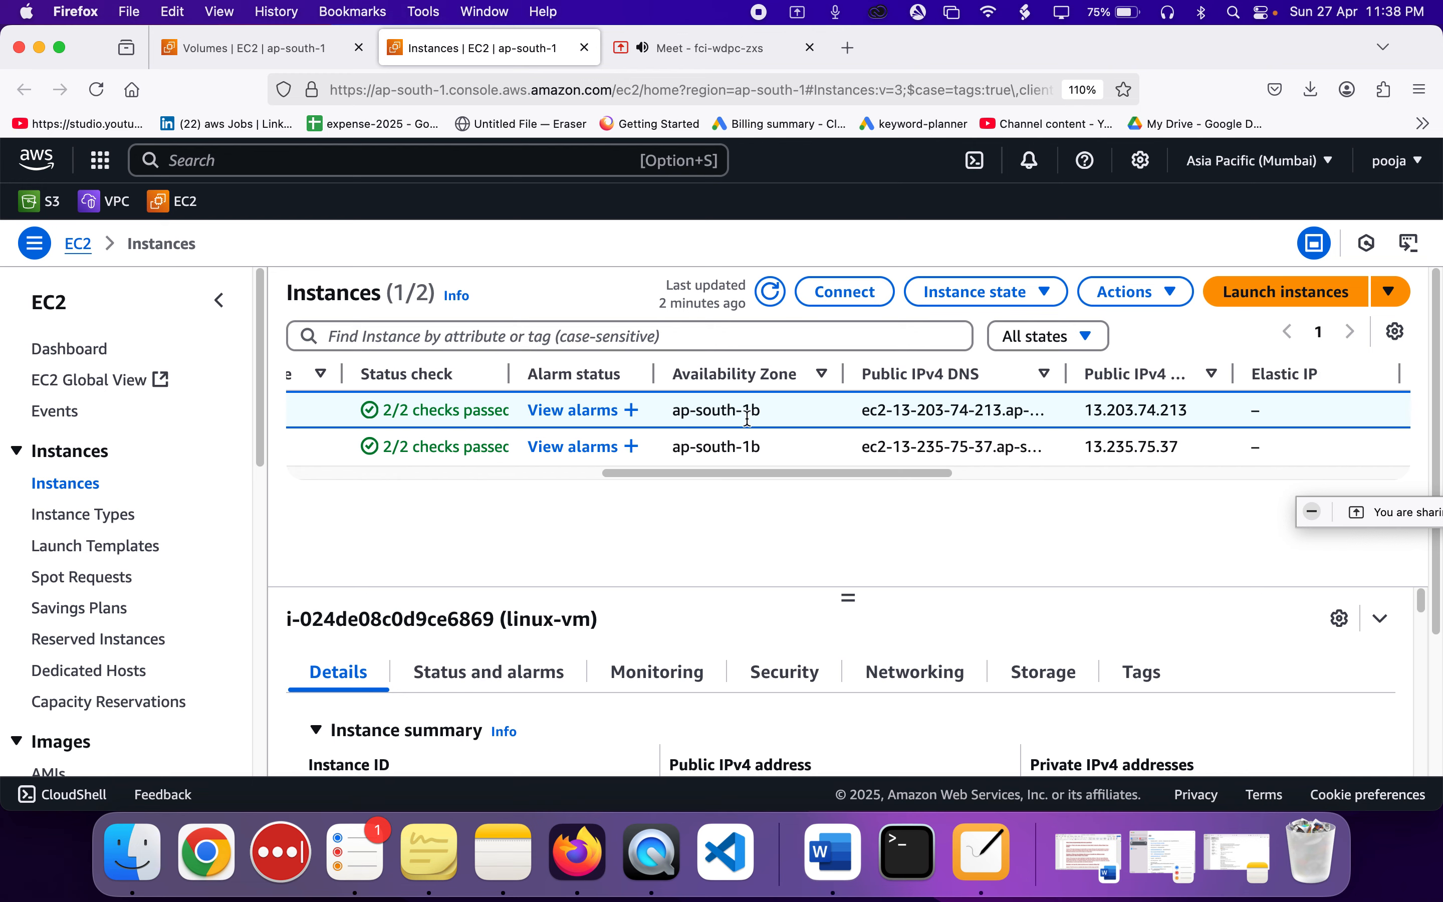
scroll(103, 471, down, 6)
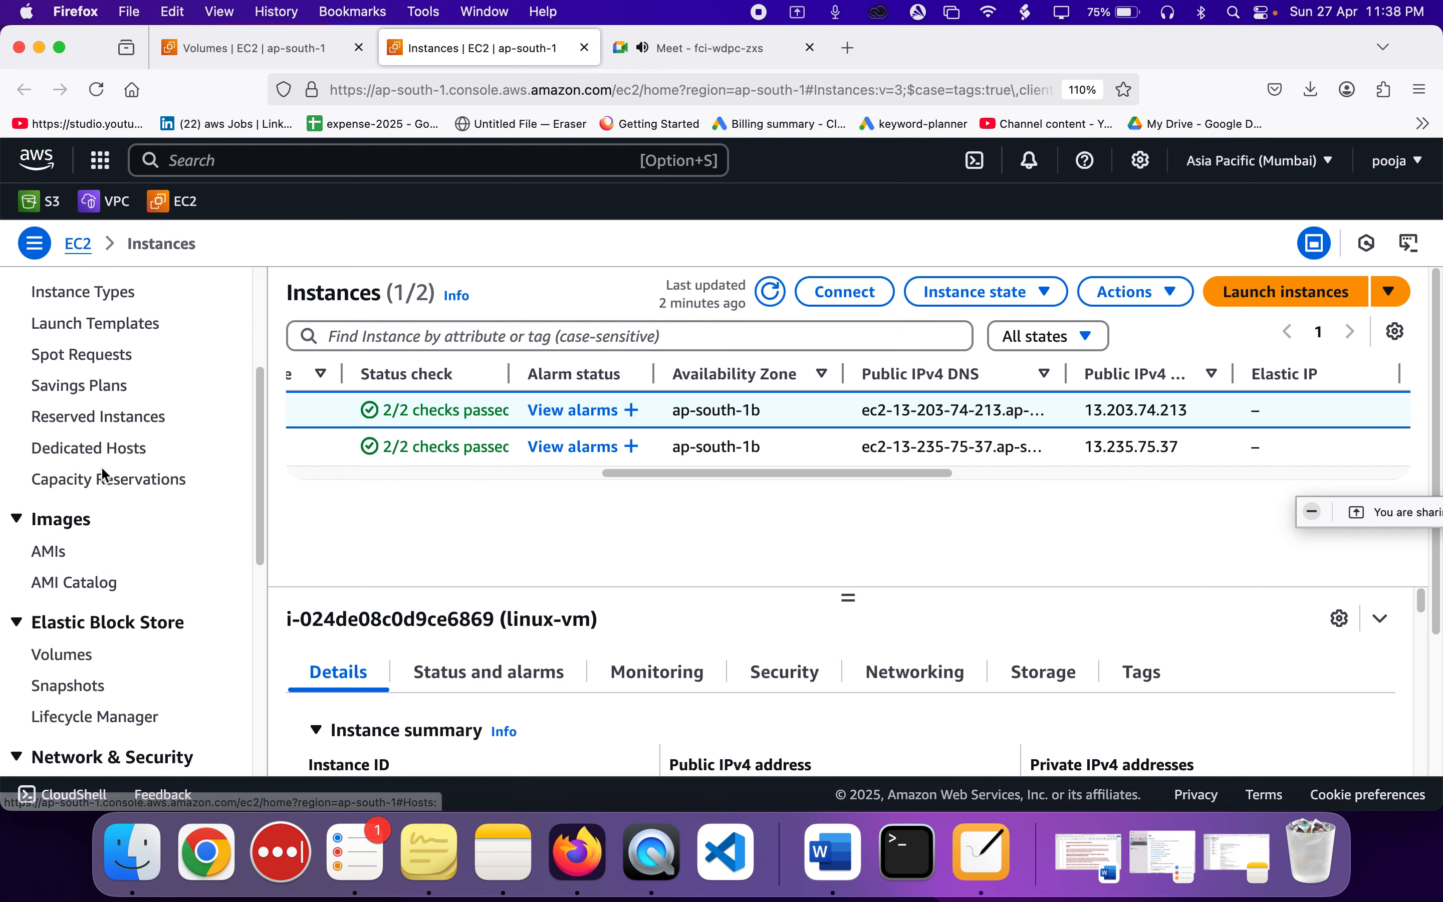
scroll(102, 474, down, 3)
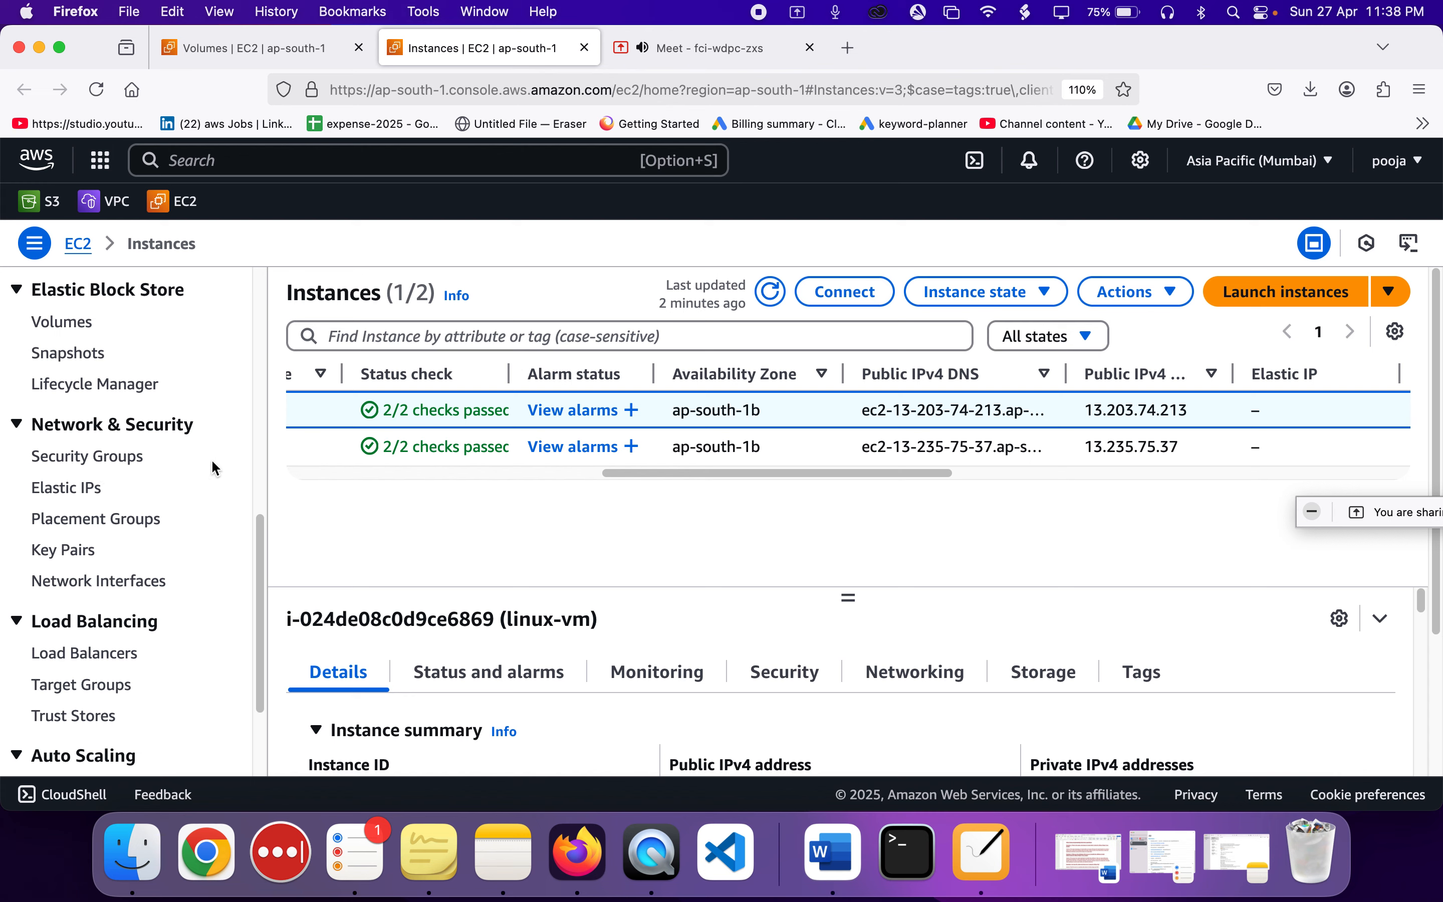
scroll(171, 456, down, 2)
scroll(171, 457, up, 5)
scroll(172, 457, up, 3)
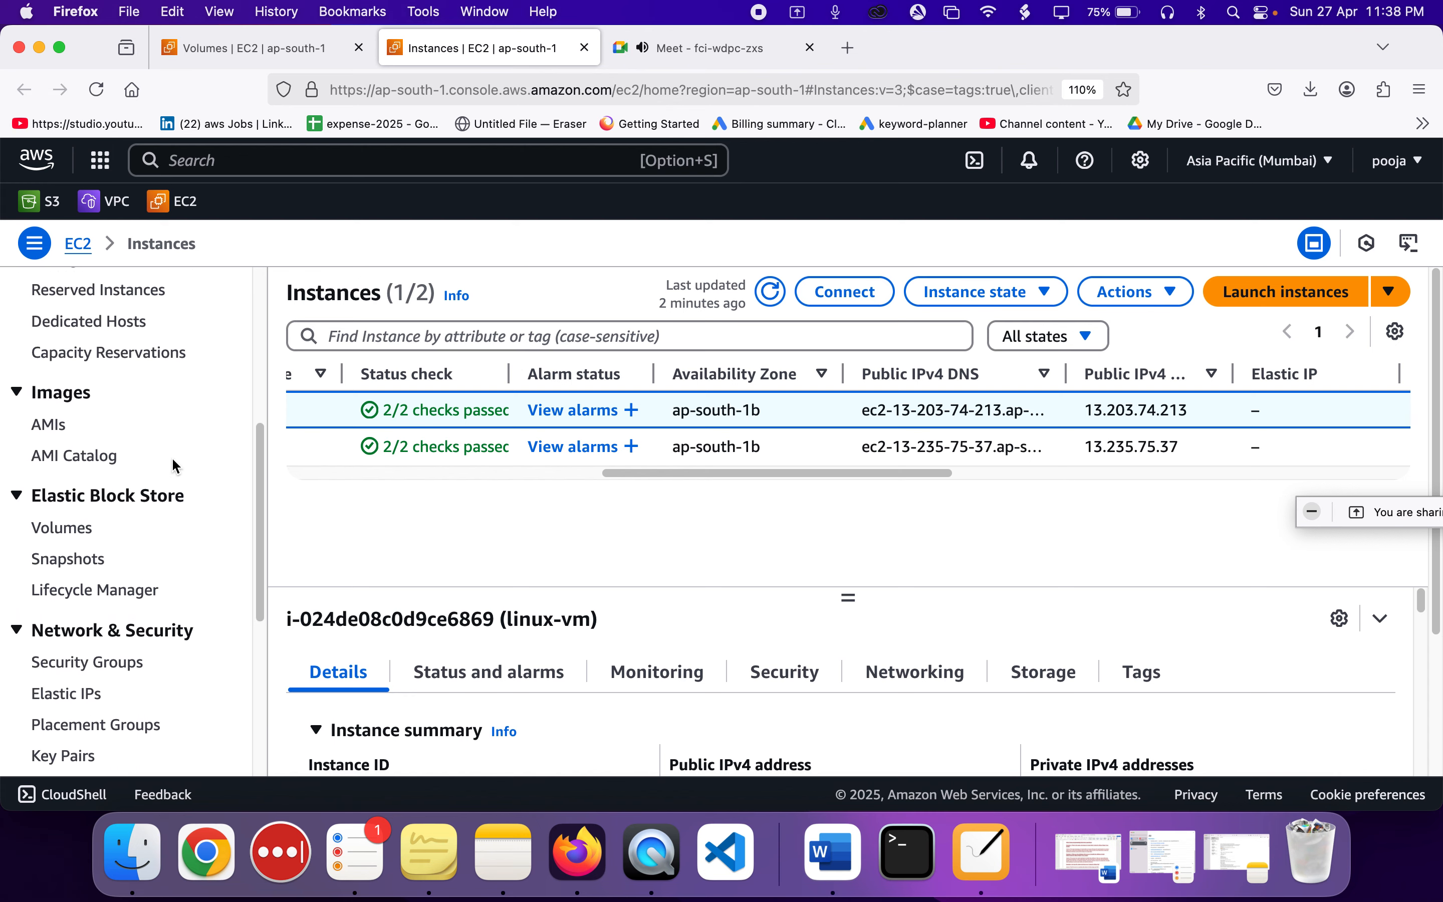
scroll(171, 463, down, 3)
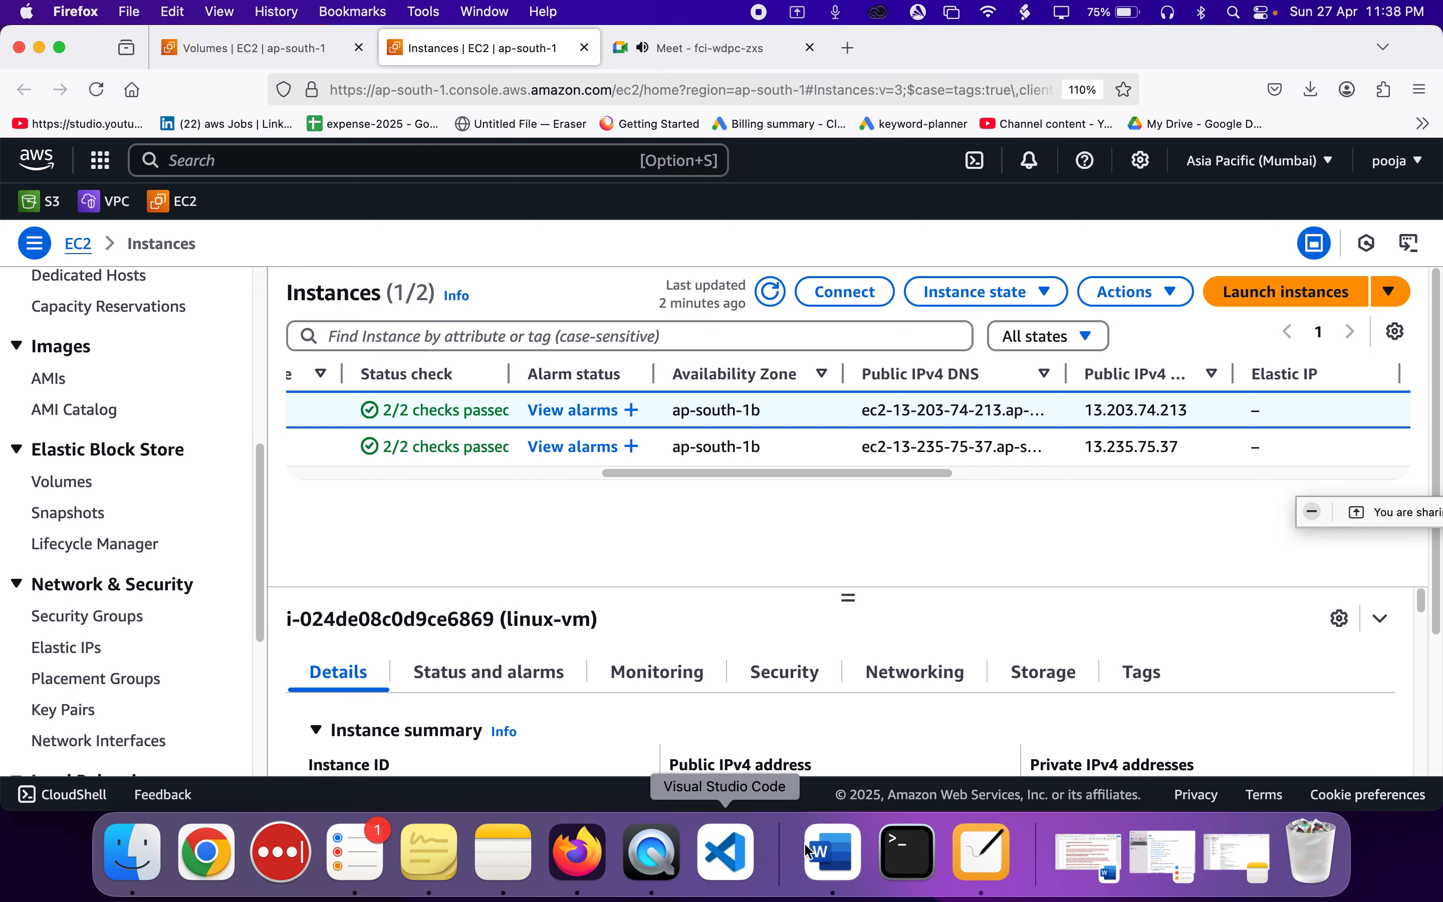
- Return to the whiteboard, highlight the VM and 8B labels, and label the VM sketch's left inner box 20
click(990, 898)
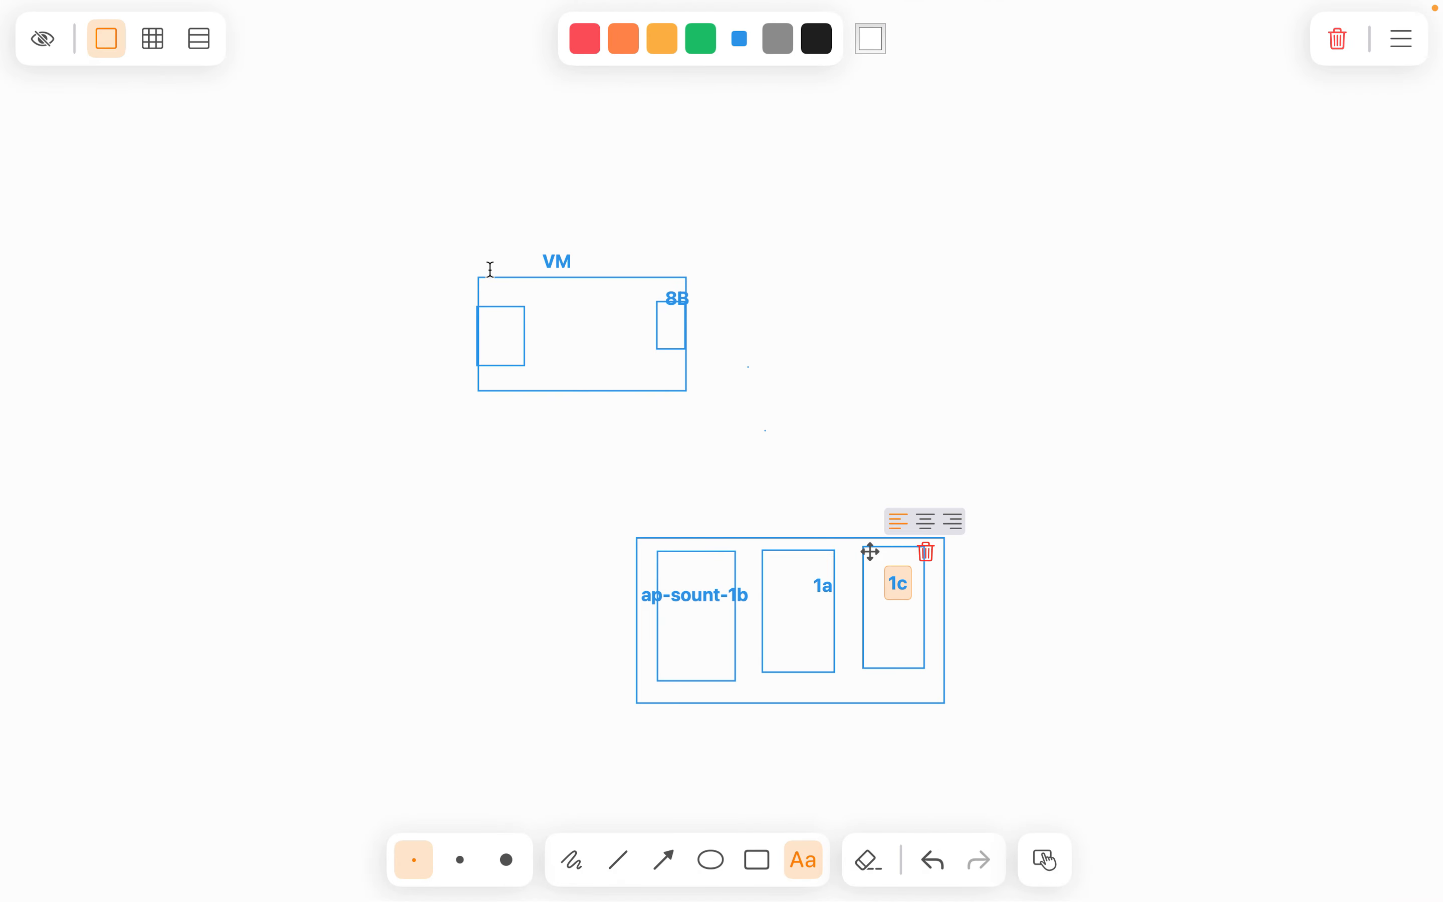
double_click(561, 260)
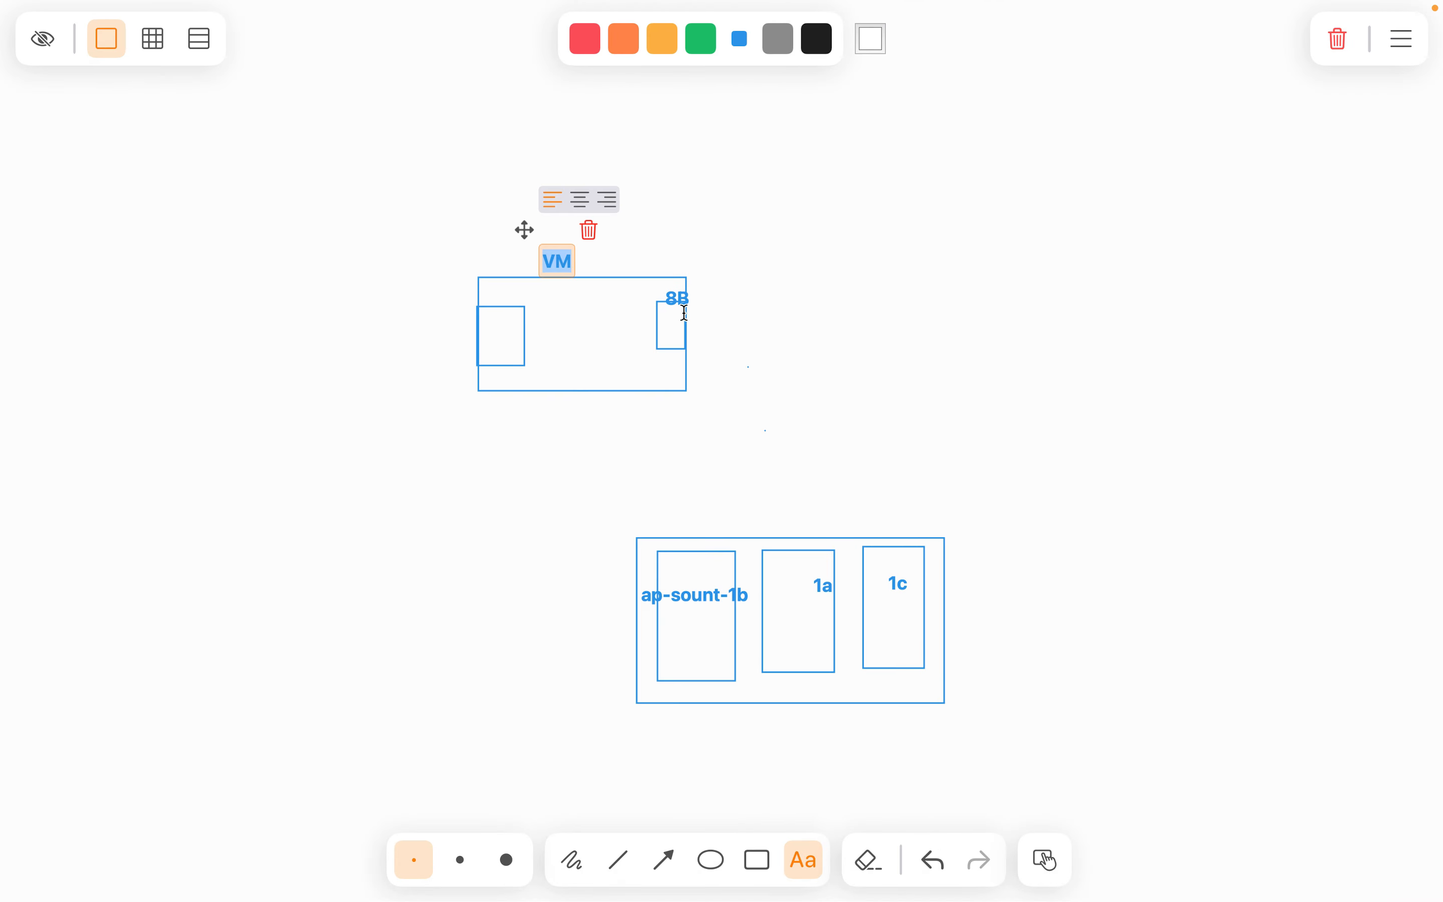
double_click(680, 297)
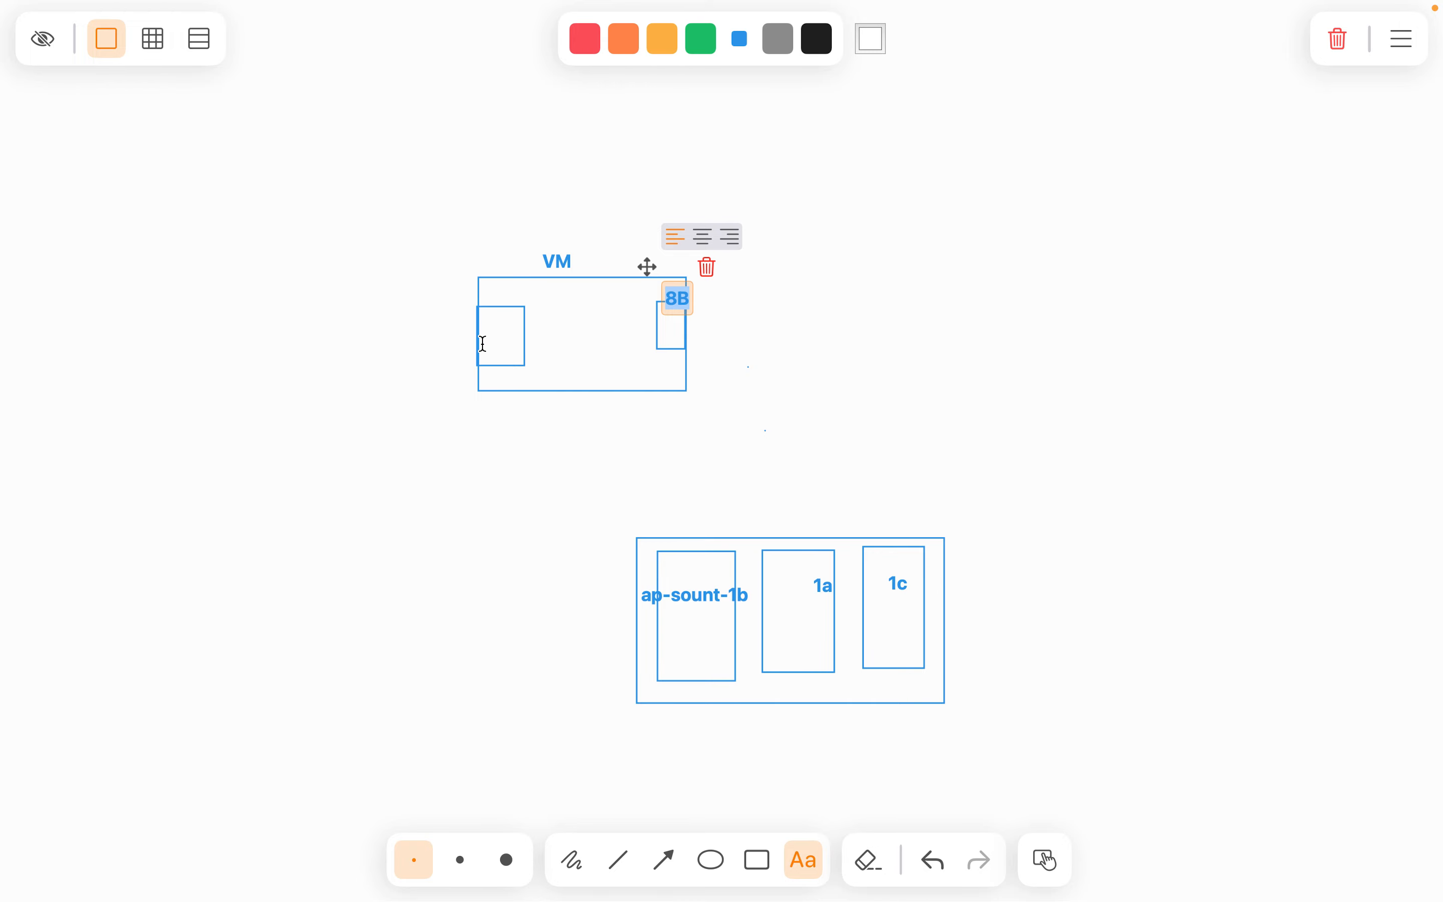
click(510, 341)
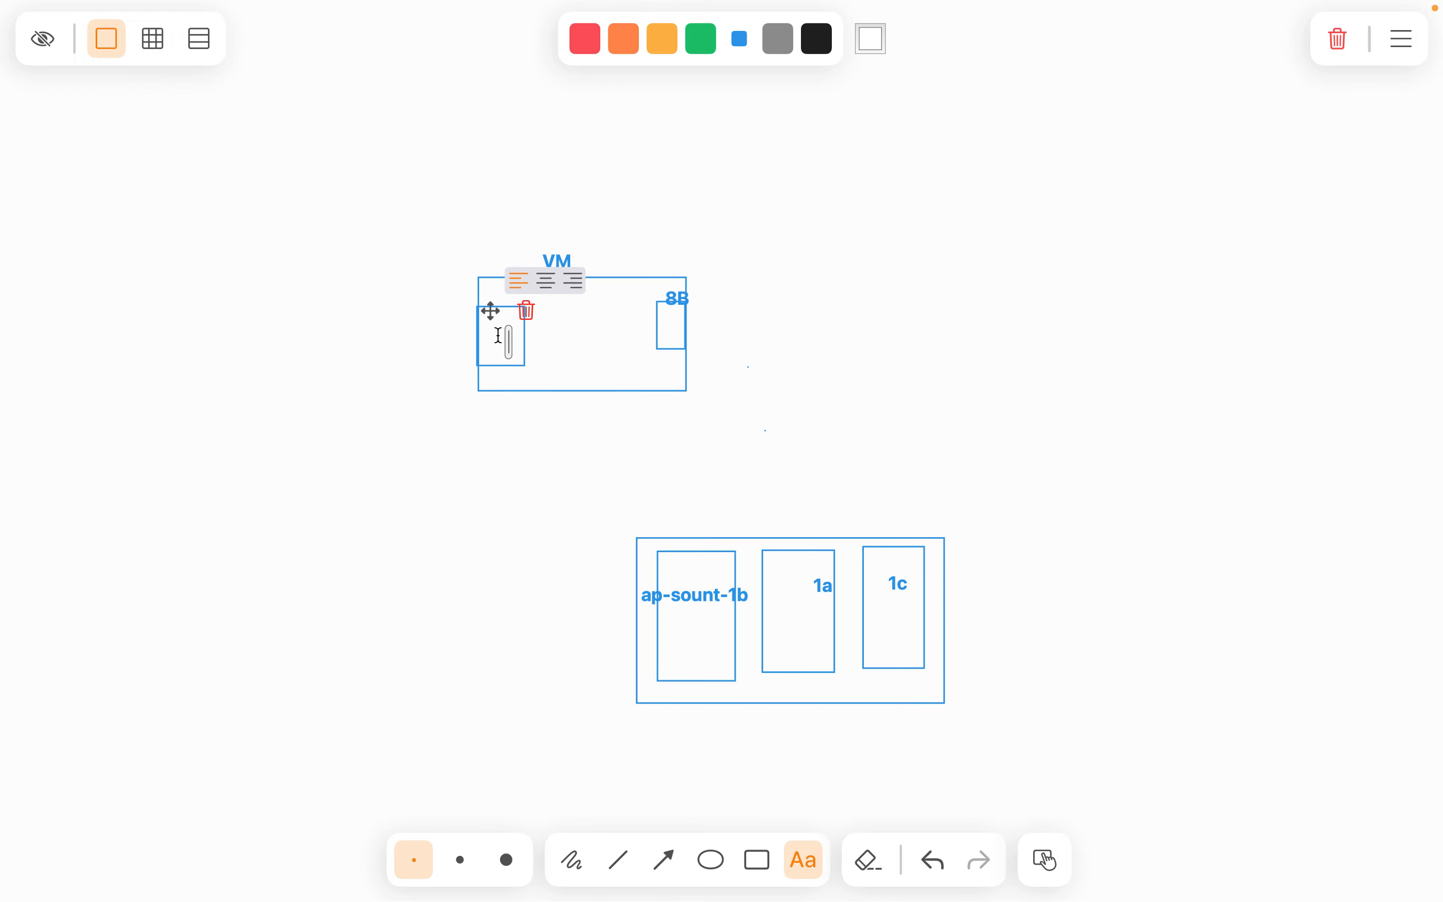
text(20)
click(577, 357)
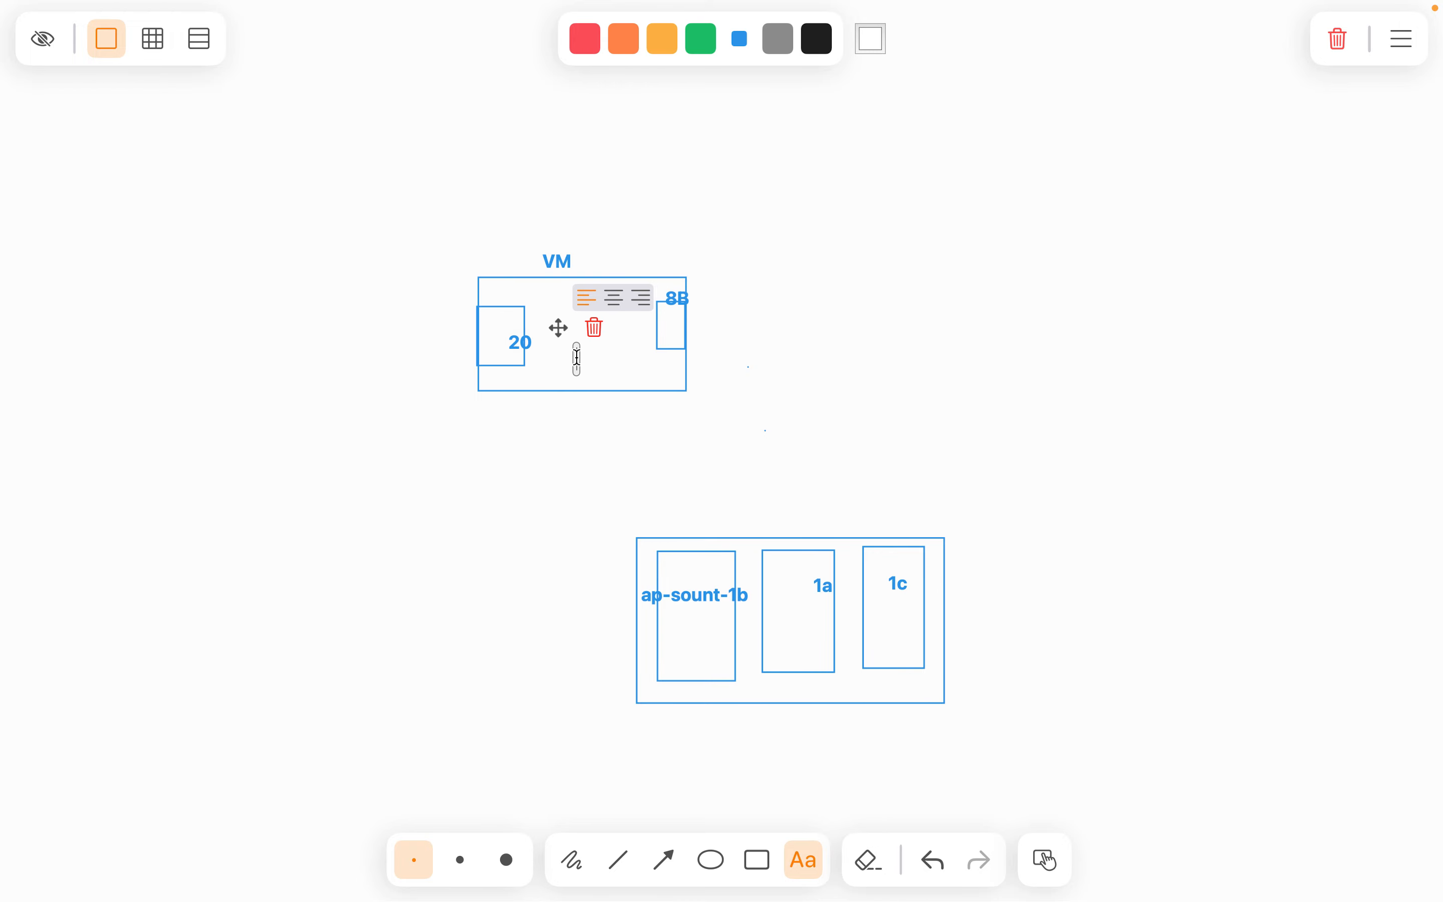
- Highlight the 8B, 20 and VM labels in turn to point out the VM's two volumes on the whiteboard
double_click(677, 294)
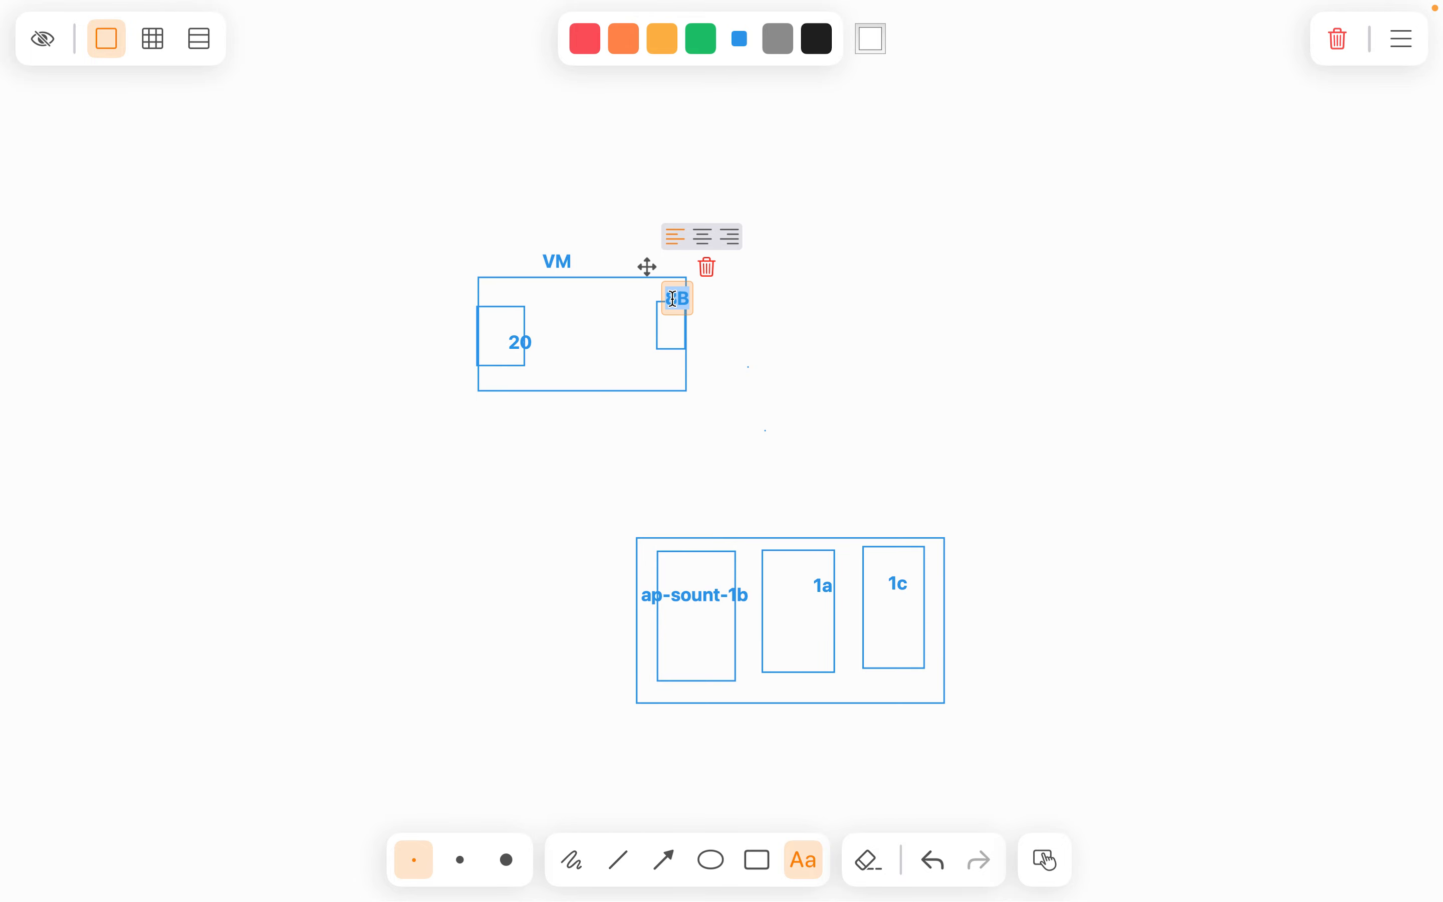
click(672, 298)
double_click(519, 344)
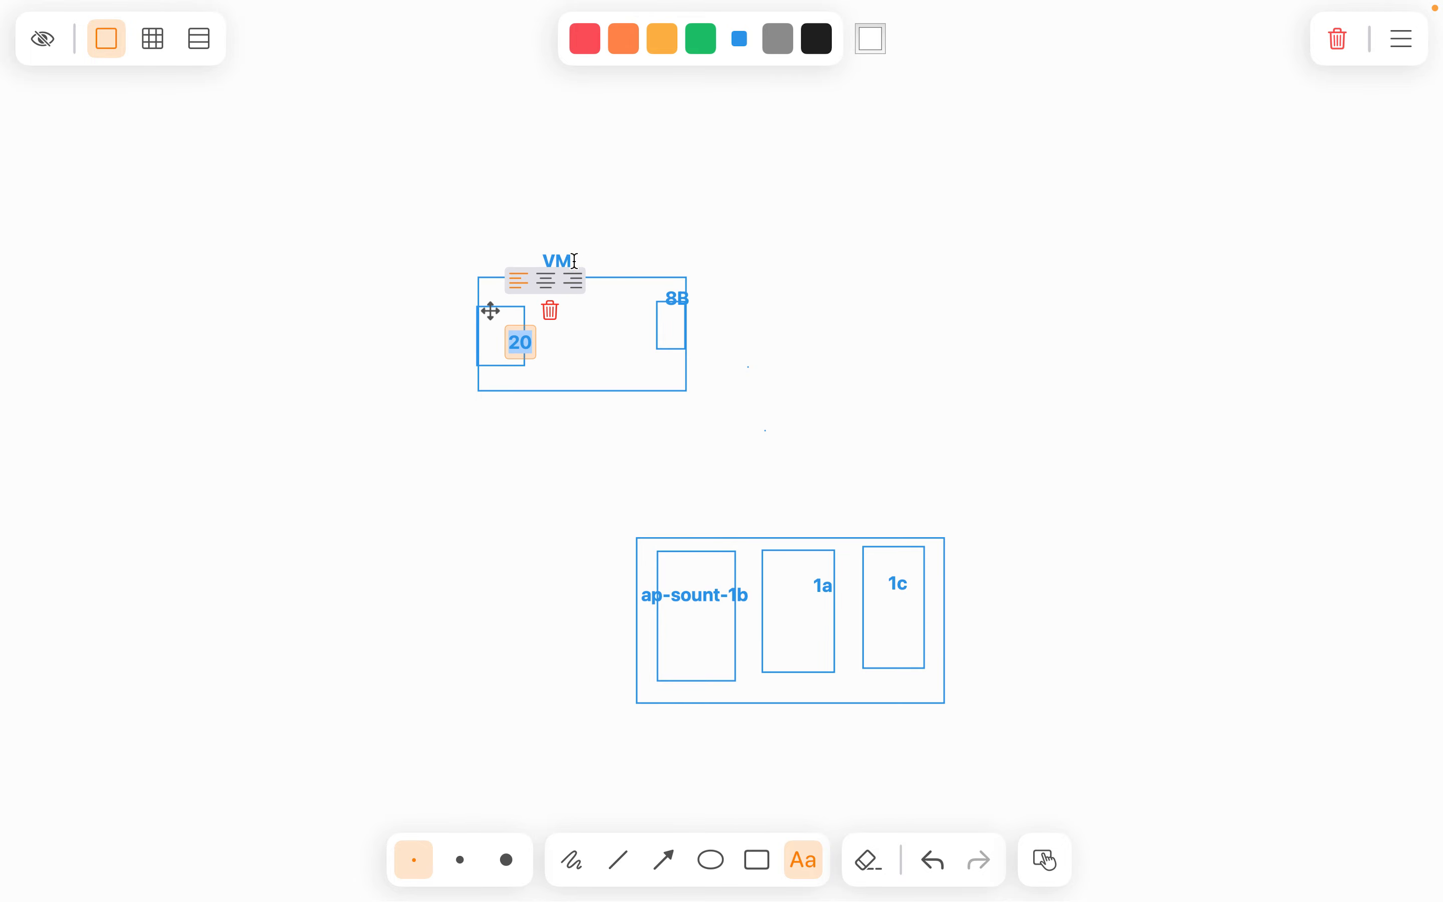
double_click(554, 253)
click(621, 439)
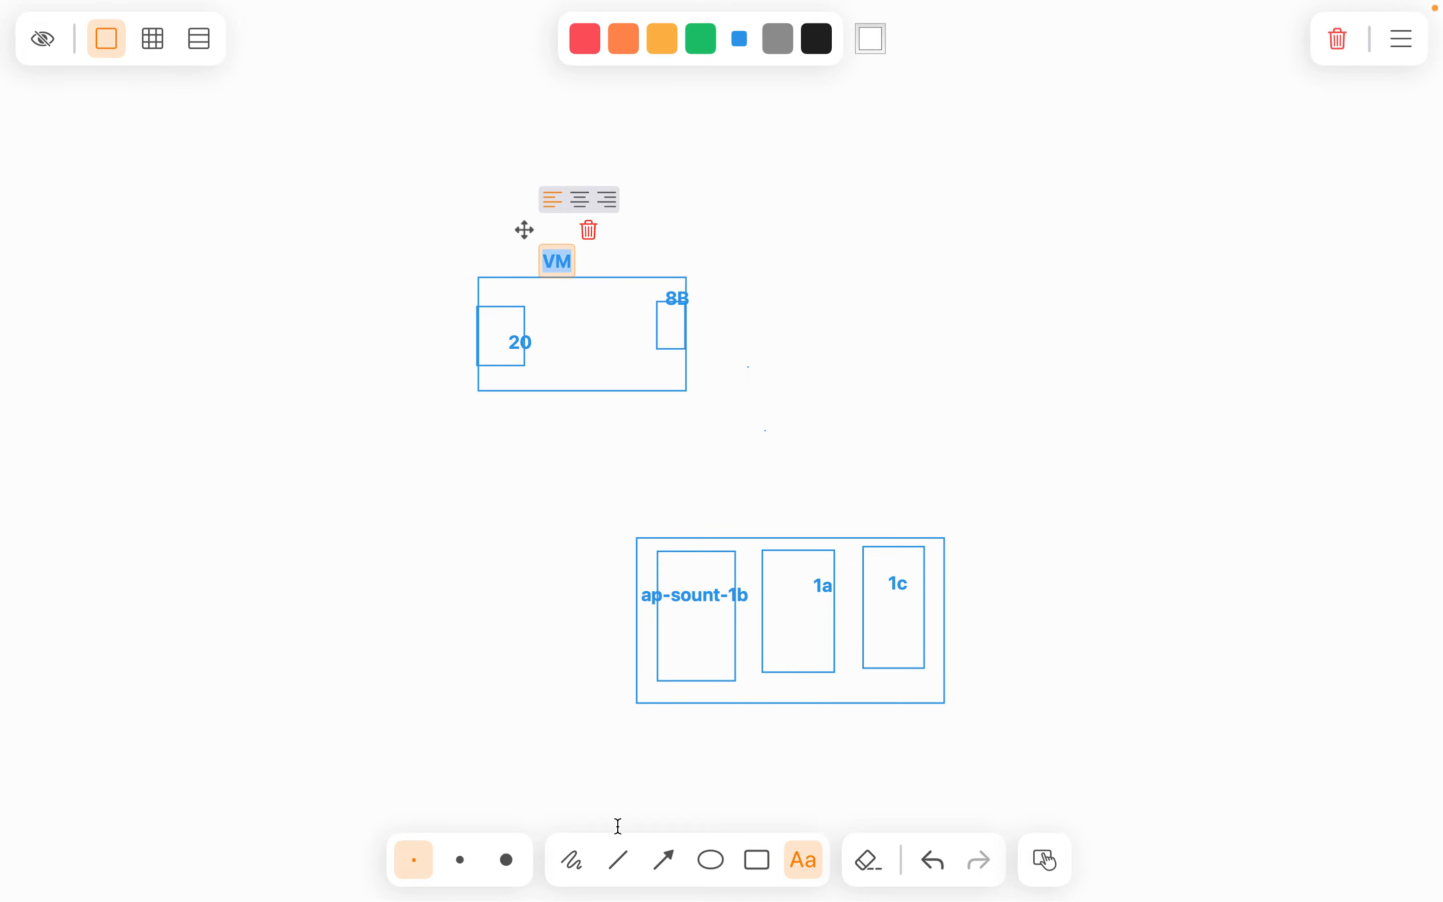
- Switch back to Firefox and open the Create volume form from the EC2 Volumes page
click(578, 877)
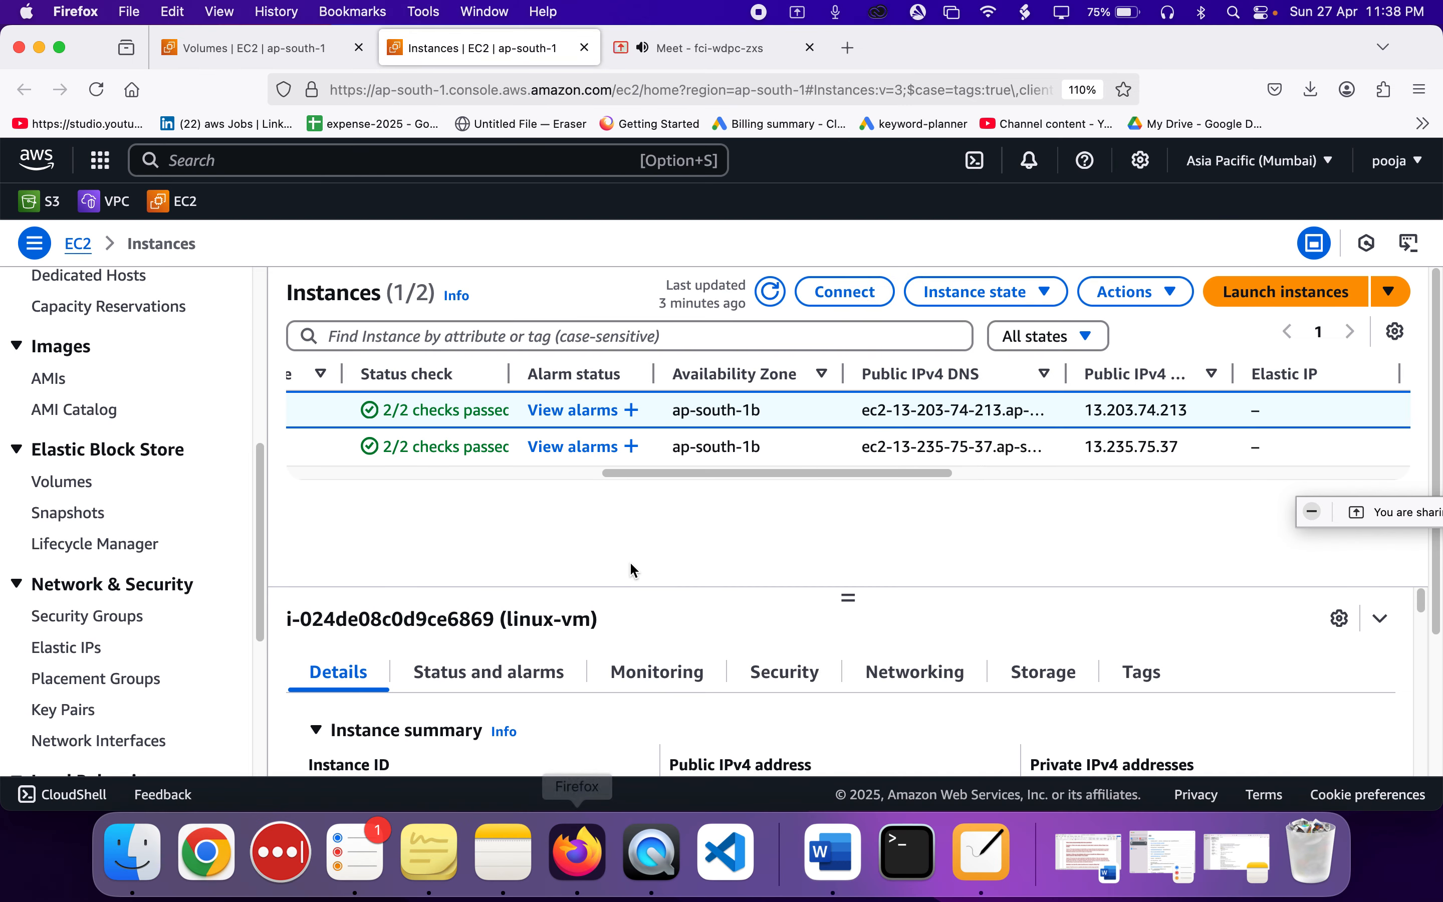
scroll(147, 597, down, 8)
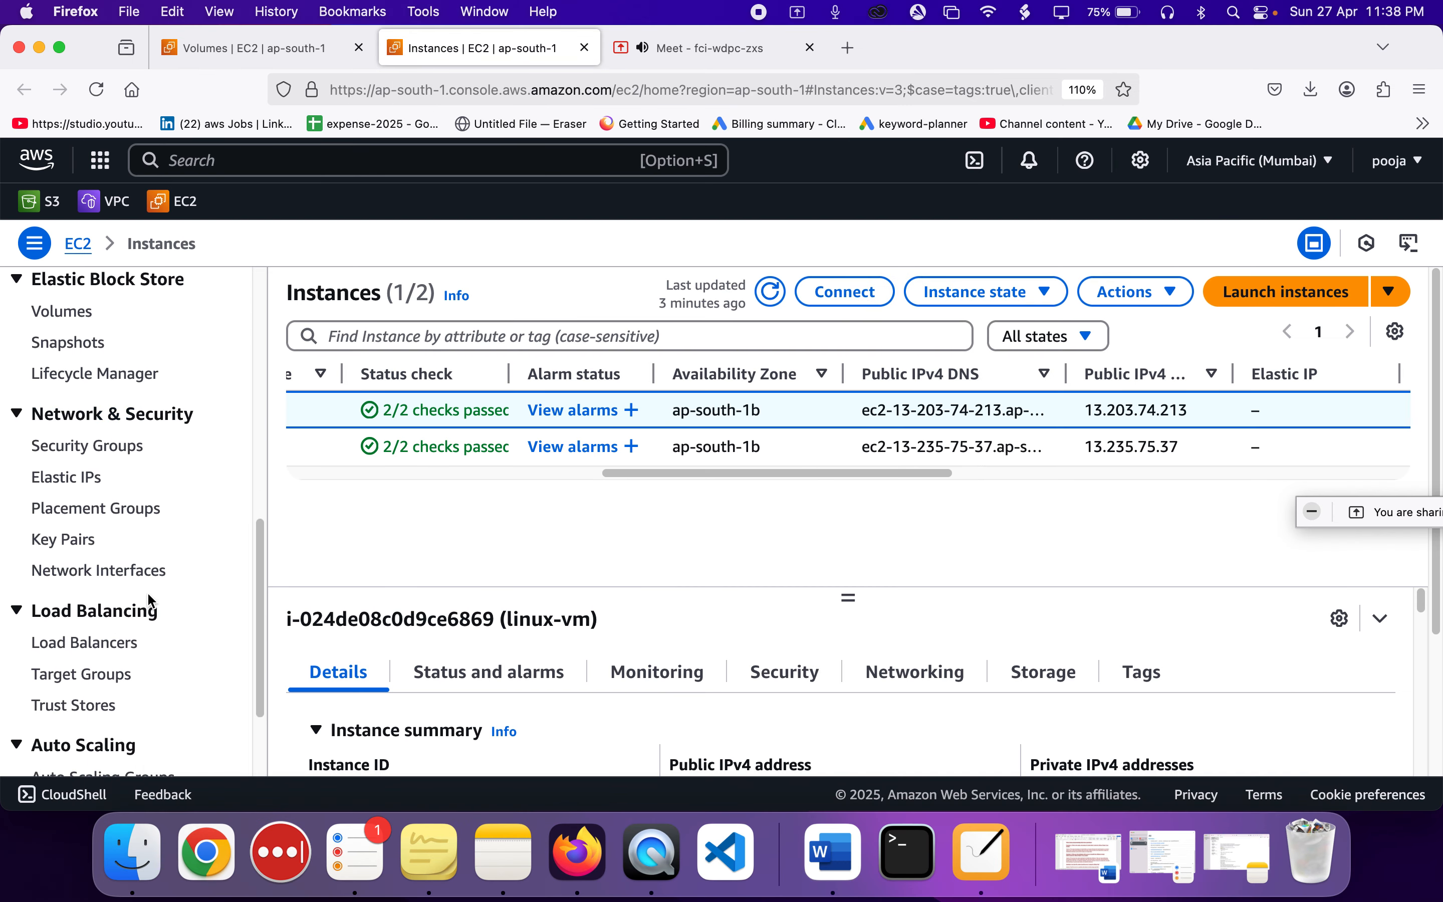
scroll(150, 597, up, 10)
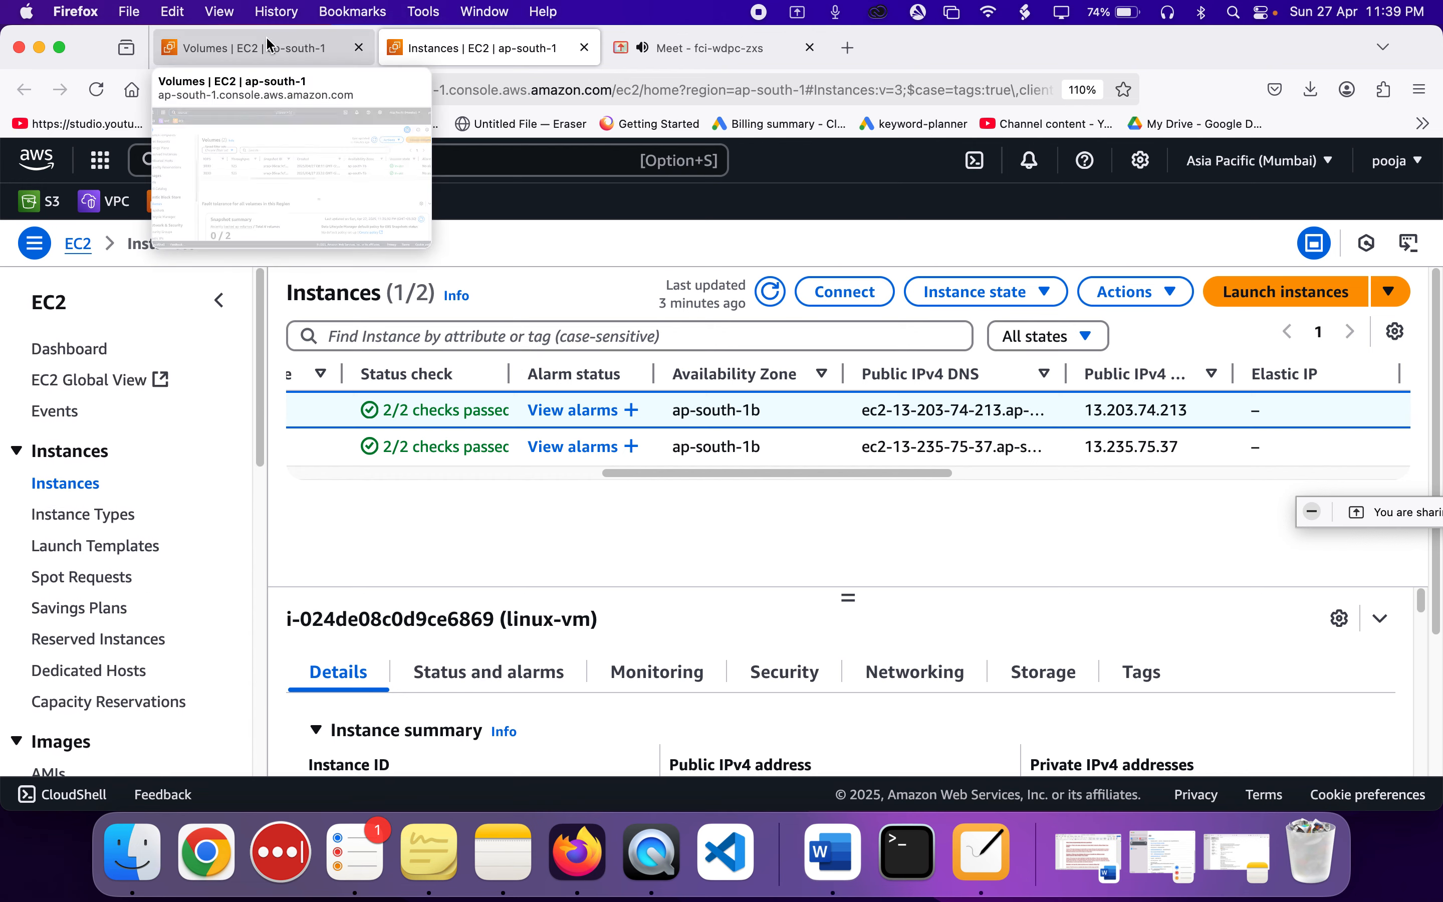
click(250, 48)
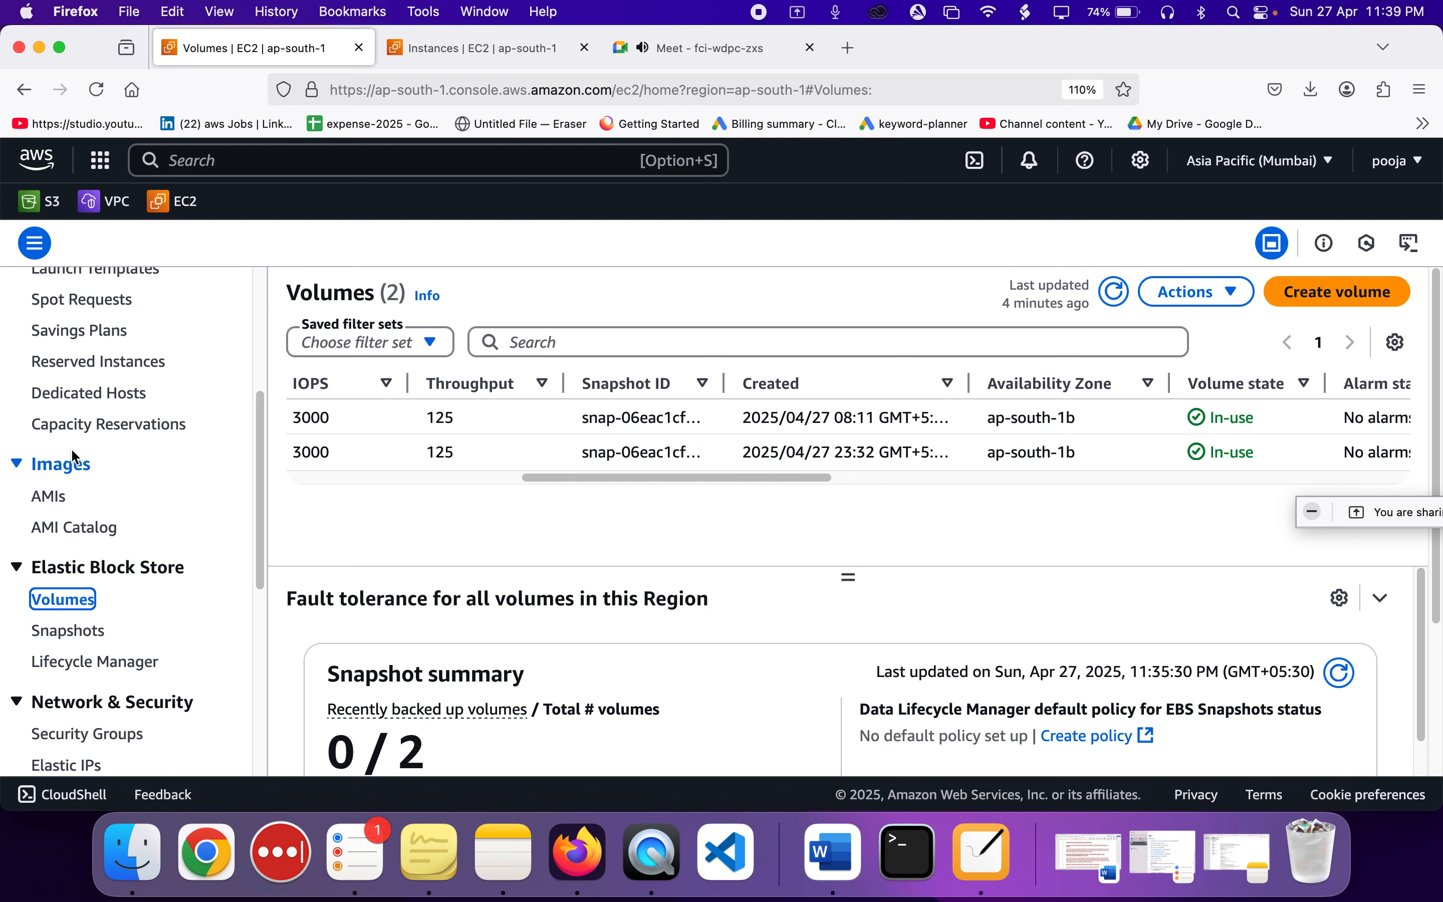
scroll(75, 443, up, 4)
scroll(76, 444, down, 4)
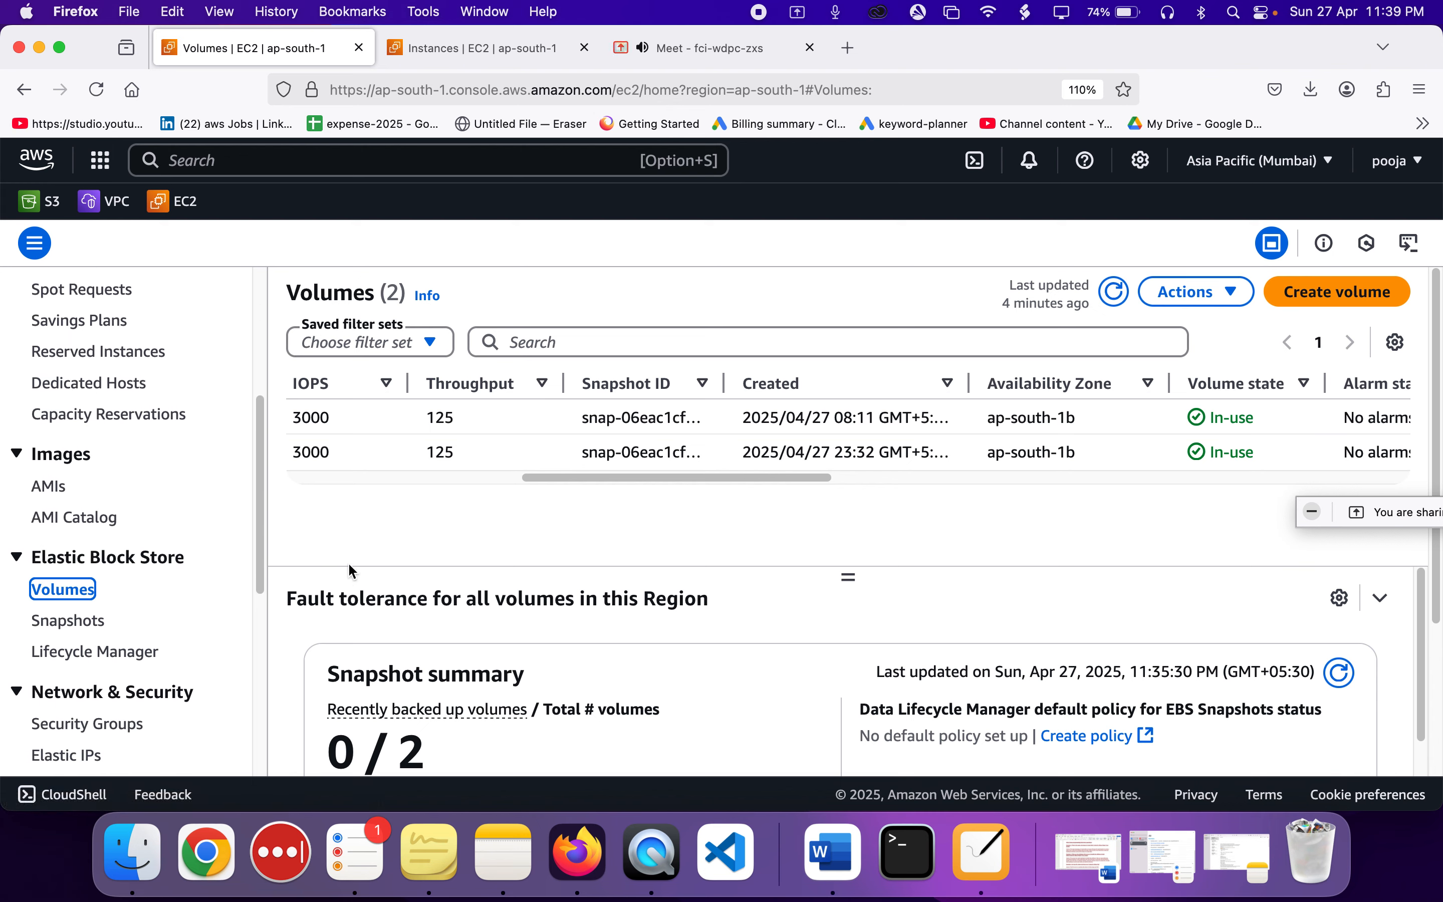
click(1356, 295)
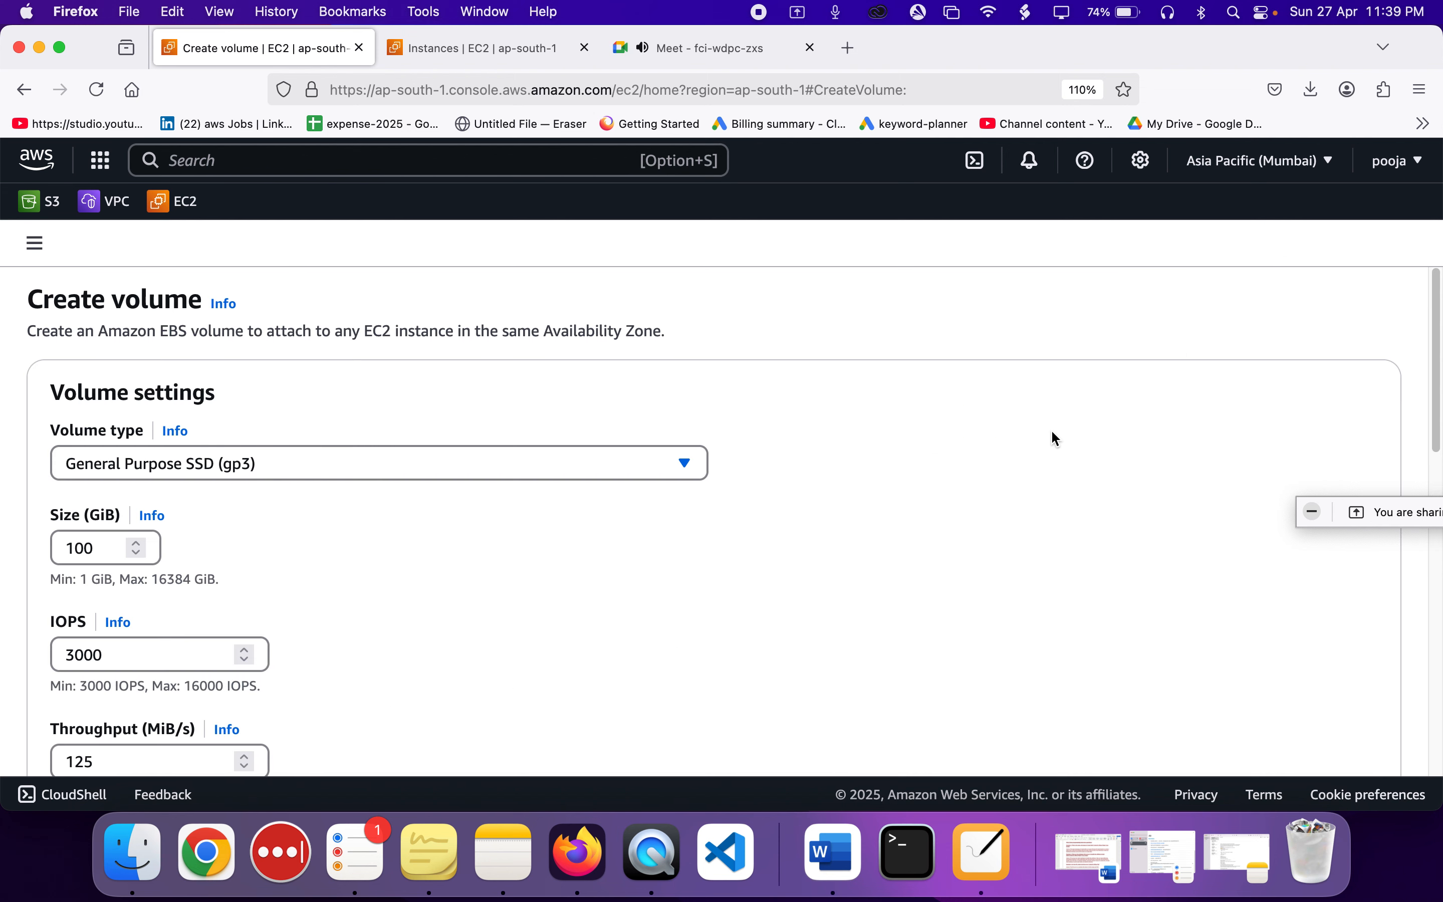
- Set the new volume's size to 20 GiB
scroll(597, 513, down, 3)
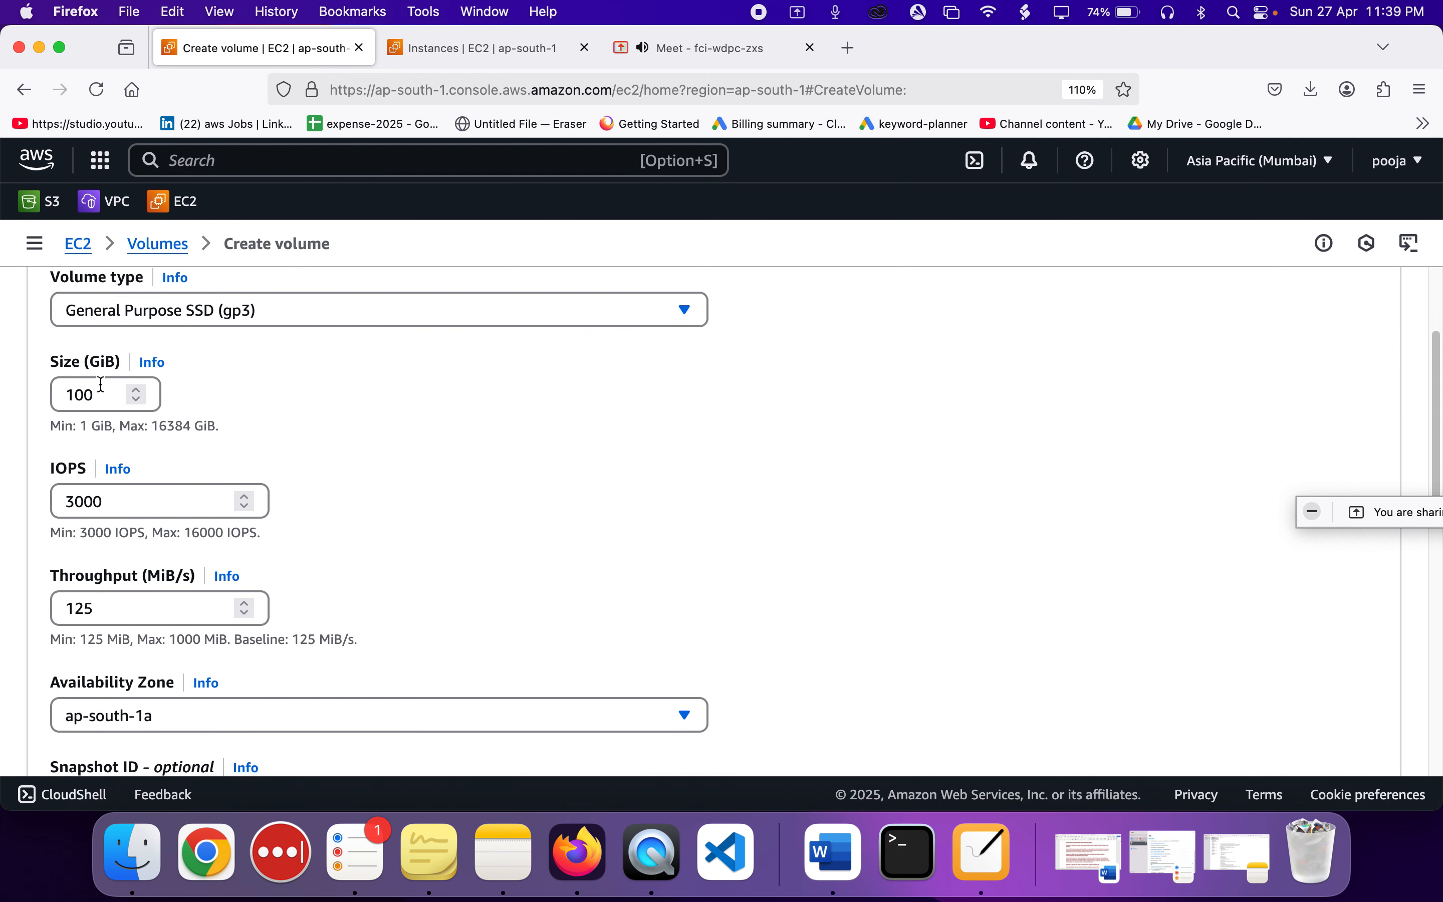
double_click(94, 401)
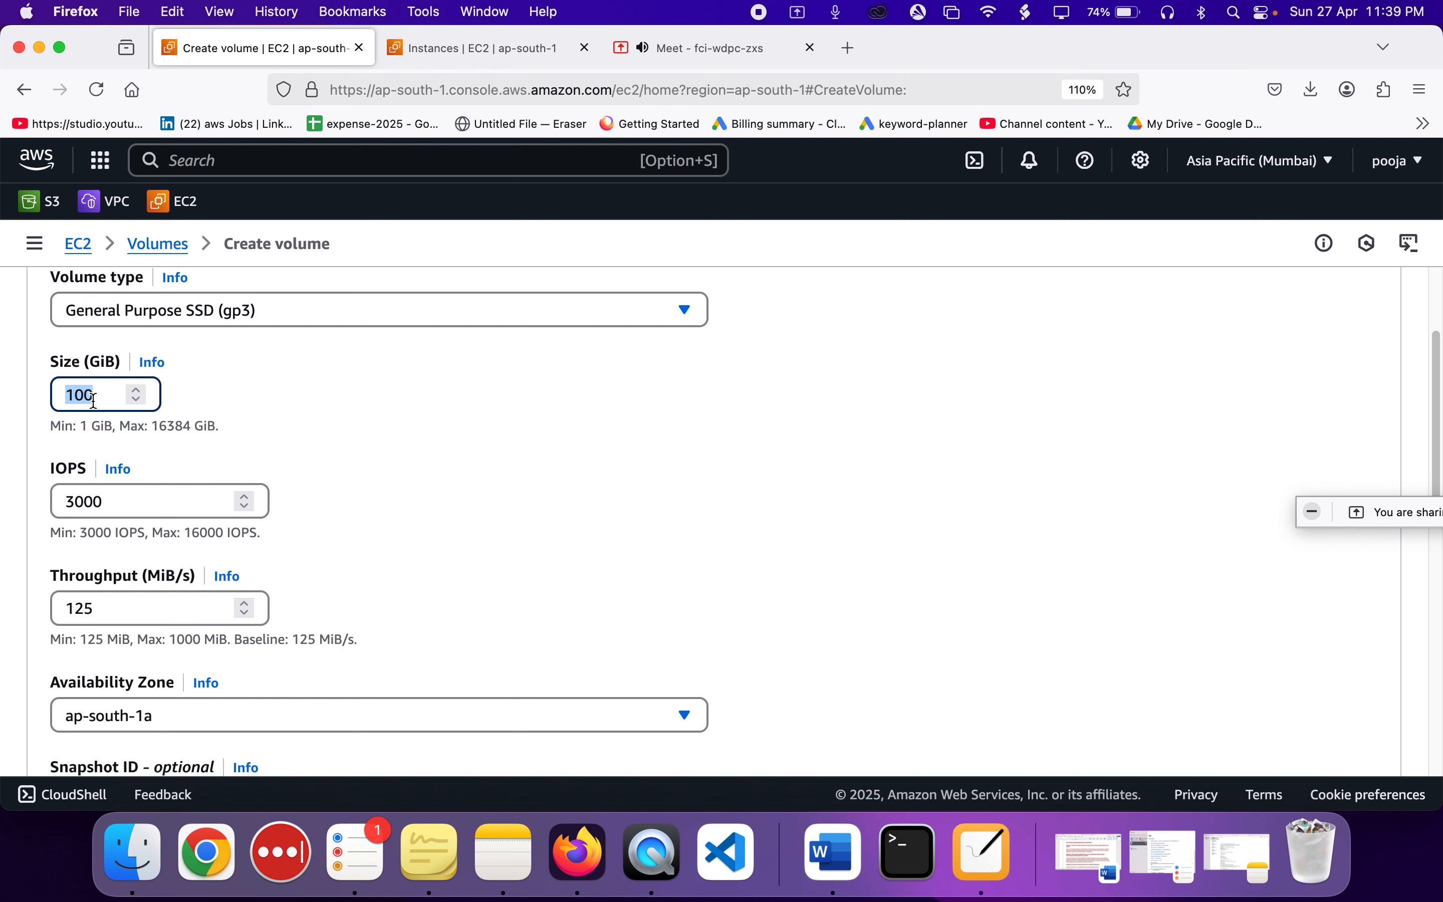
text(20)
scroll(597, 513, down, 3)
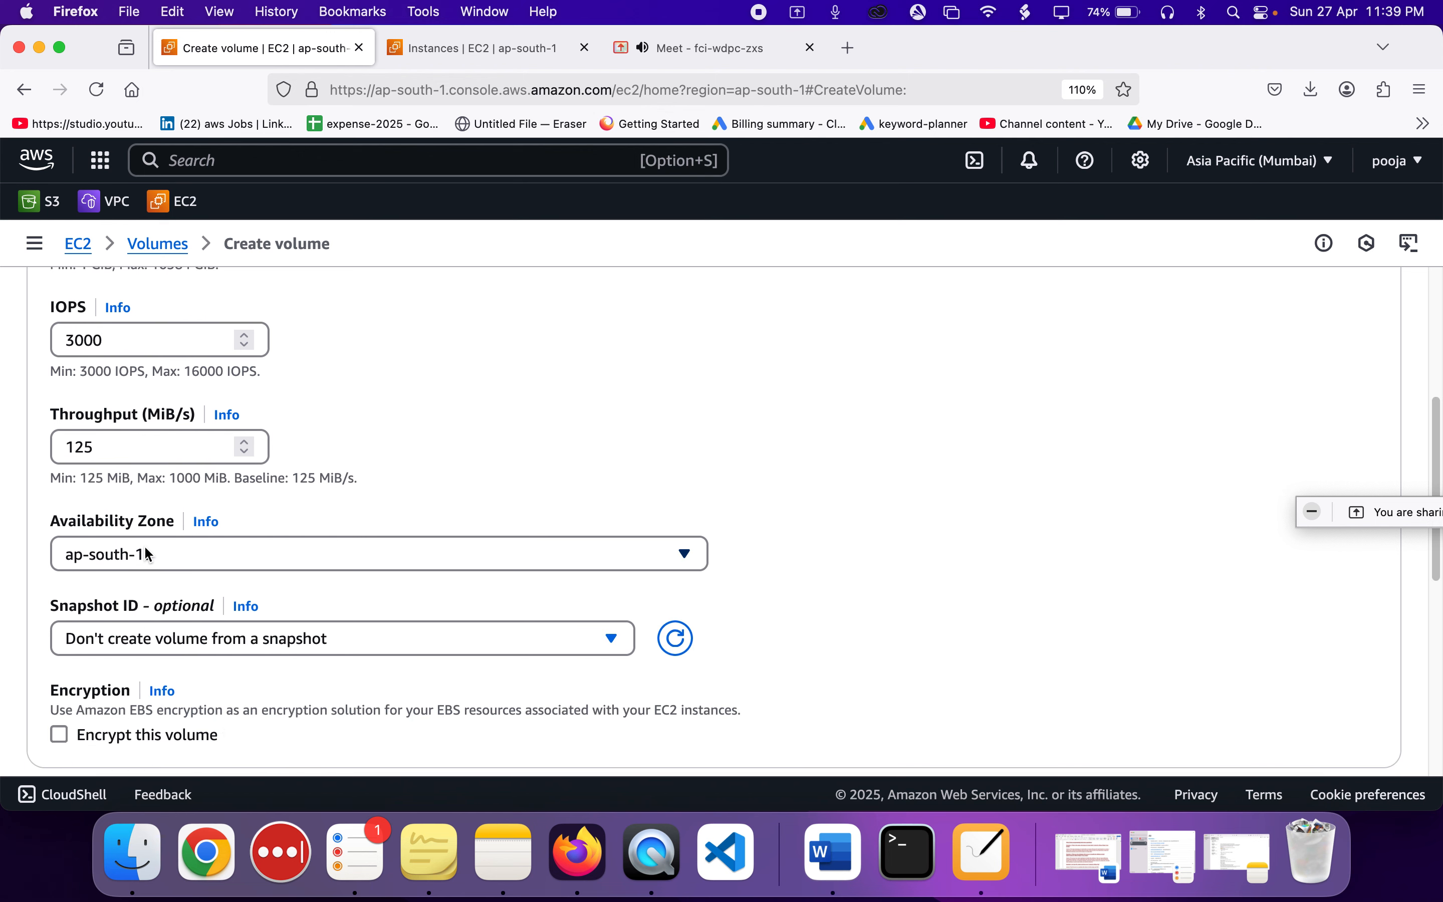
- Compare the new volume's Availability Zone options with the Mumbai entry in the AWS region list
drag(42, 522, 163, 528)
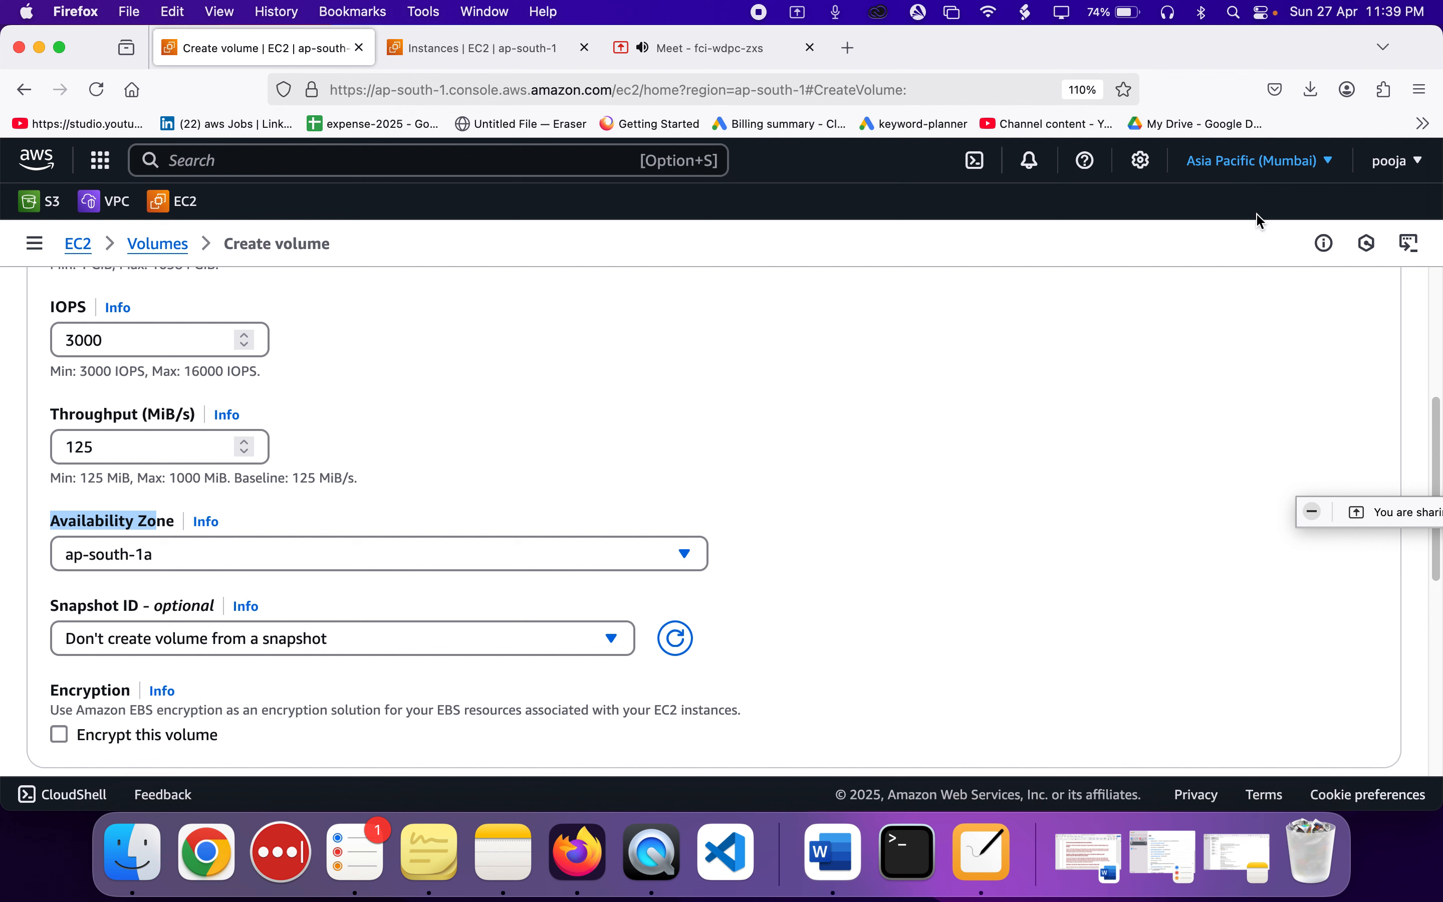
click(150, 556)
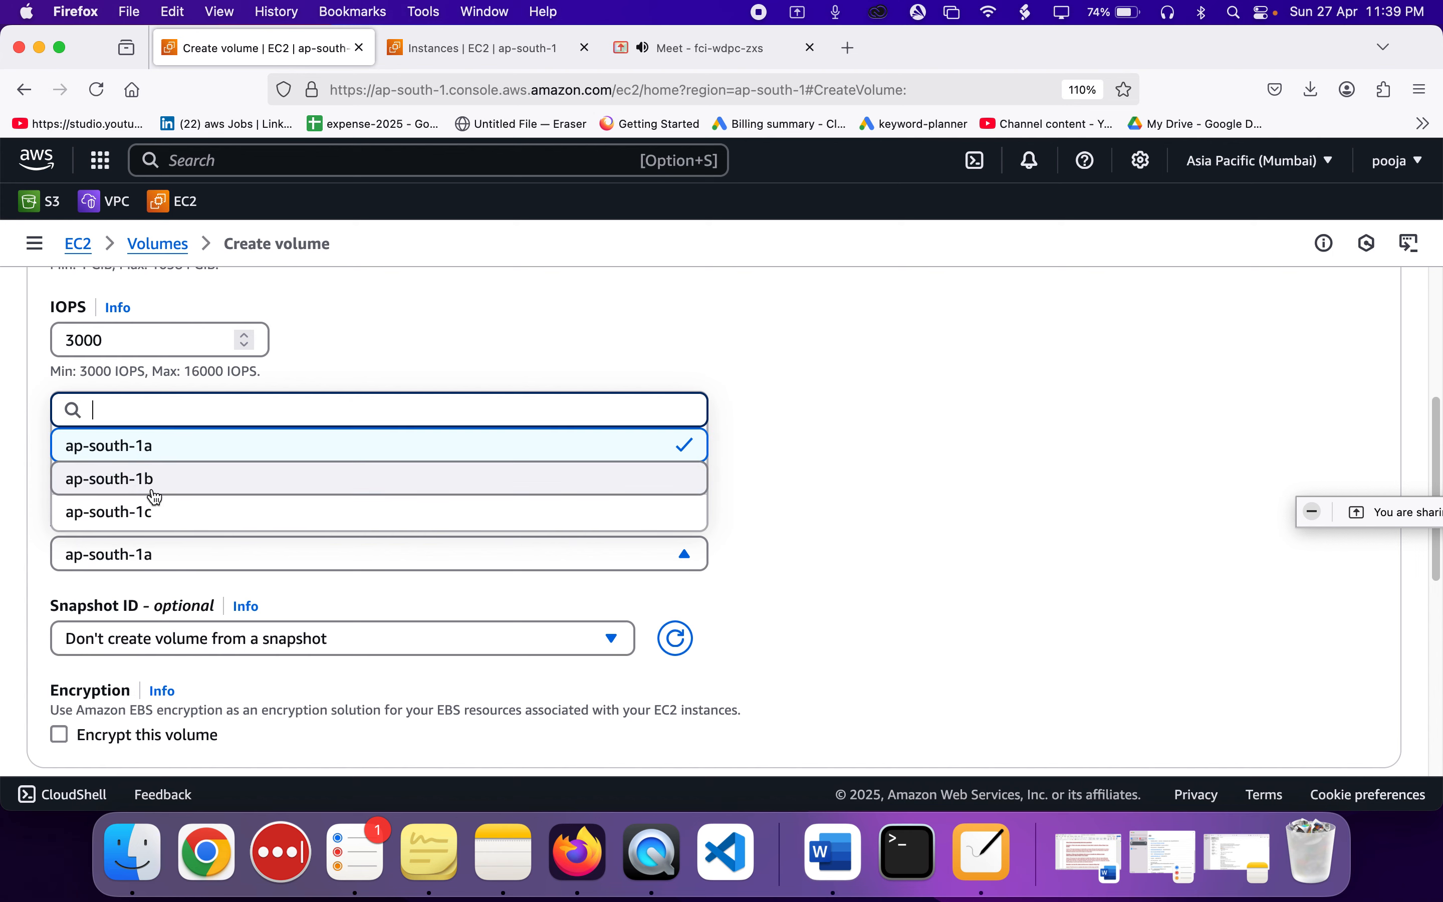
scroll(151, 457, up, 3)
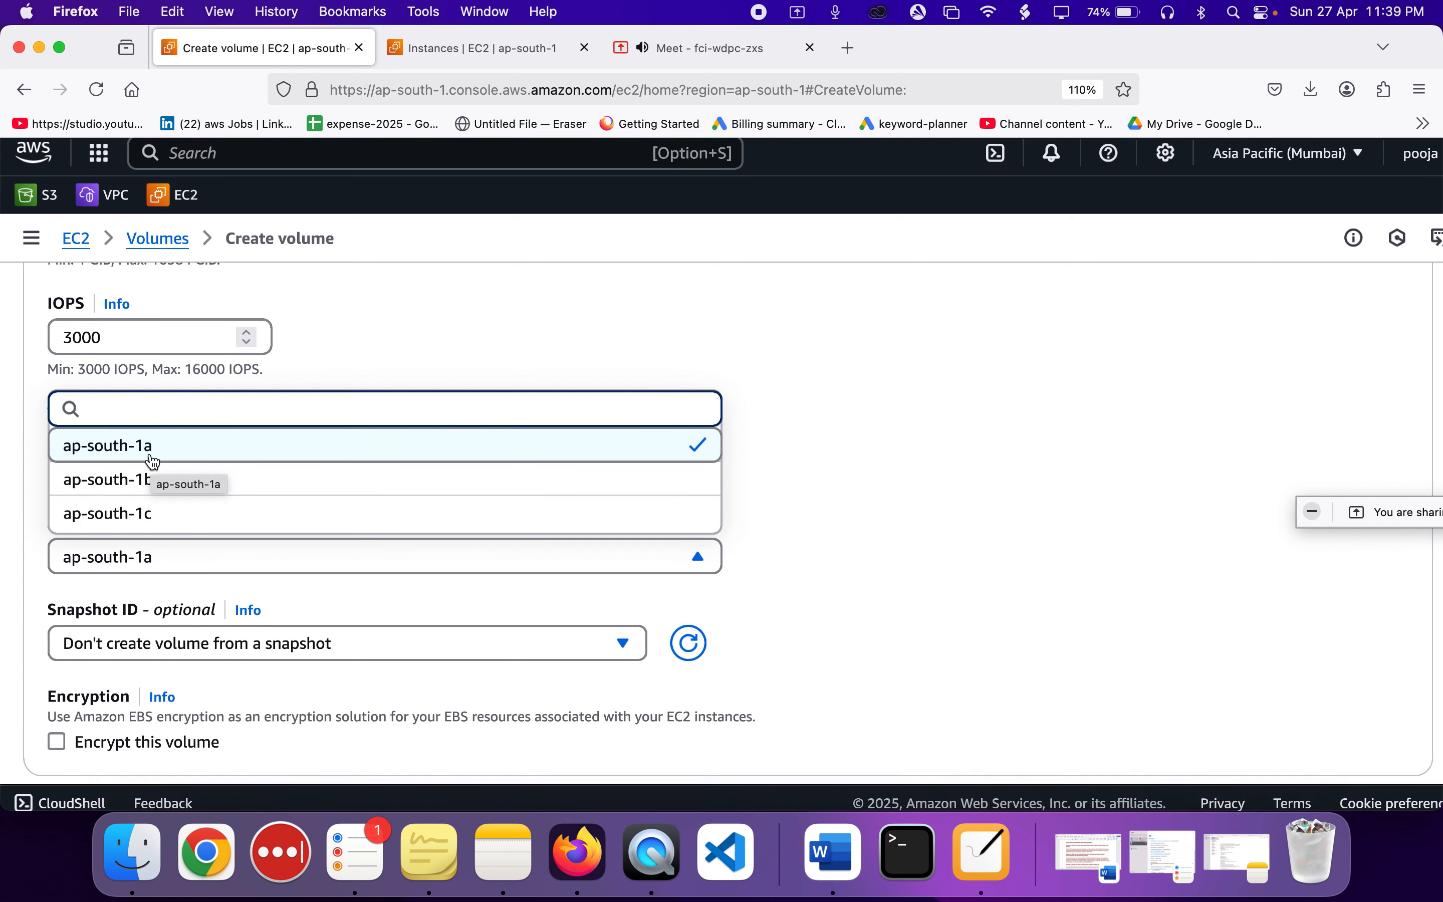
scroll(1126, 160, down, 3)
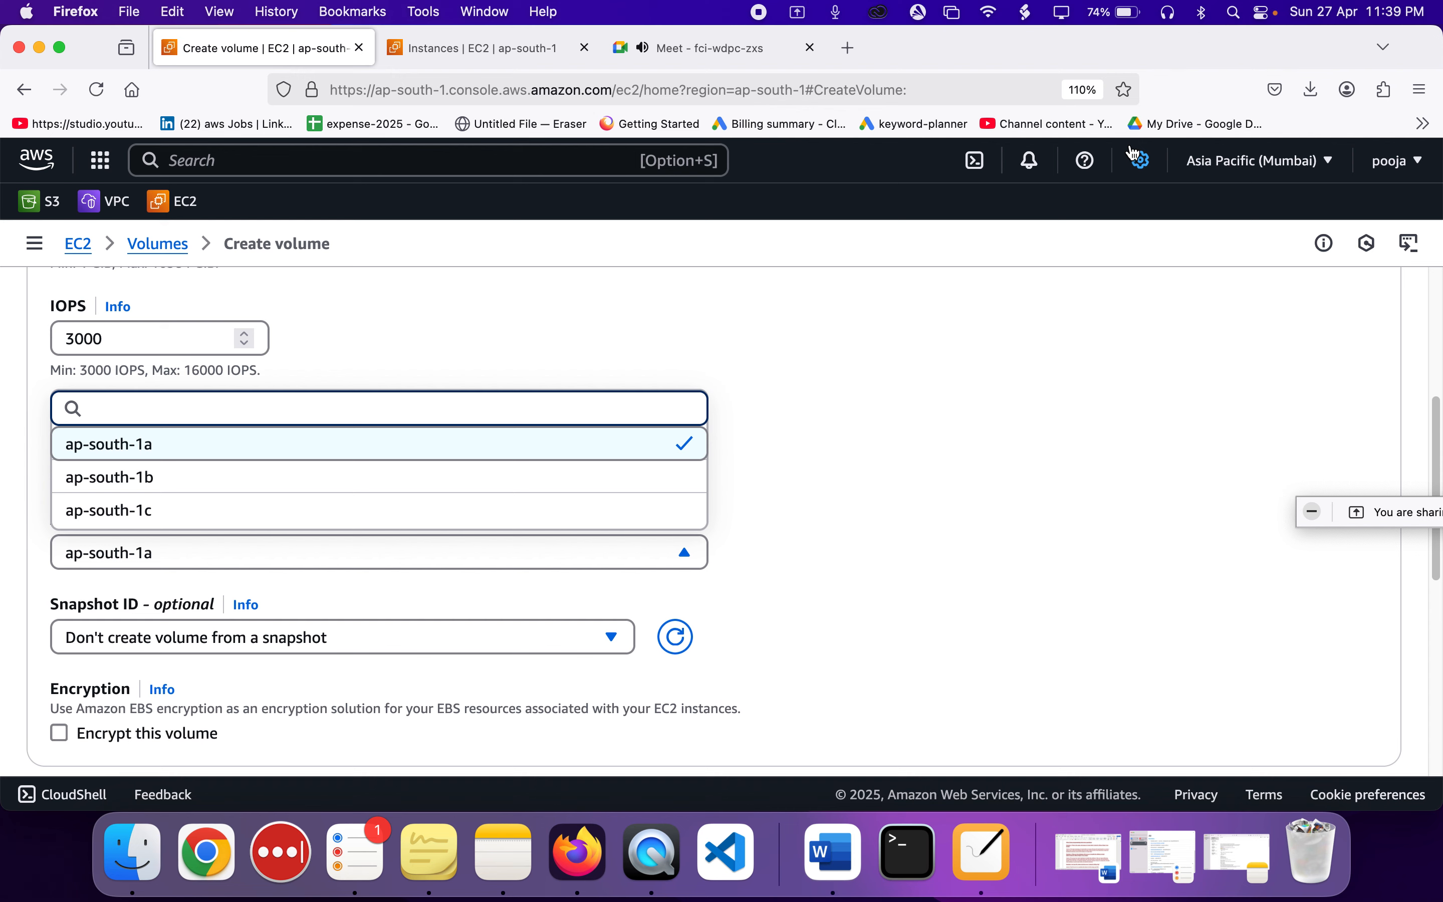
click(1197, 161)
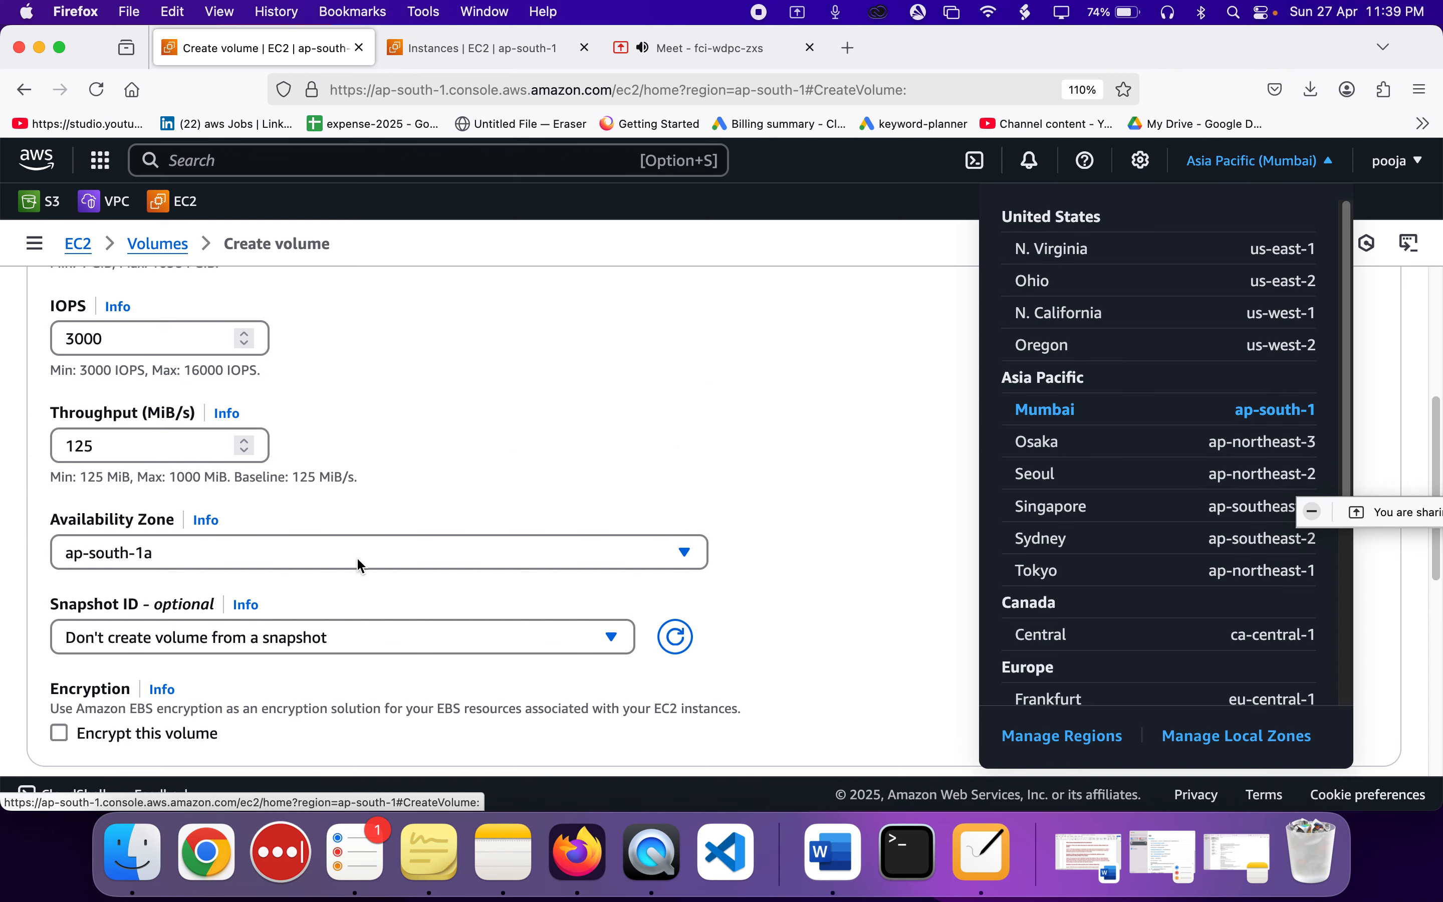
- Set the 20 GiB volume's Availability Zone to ap-south-1b and create the volume
click(292, 560)
click(292, 559)
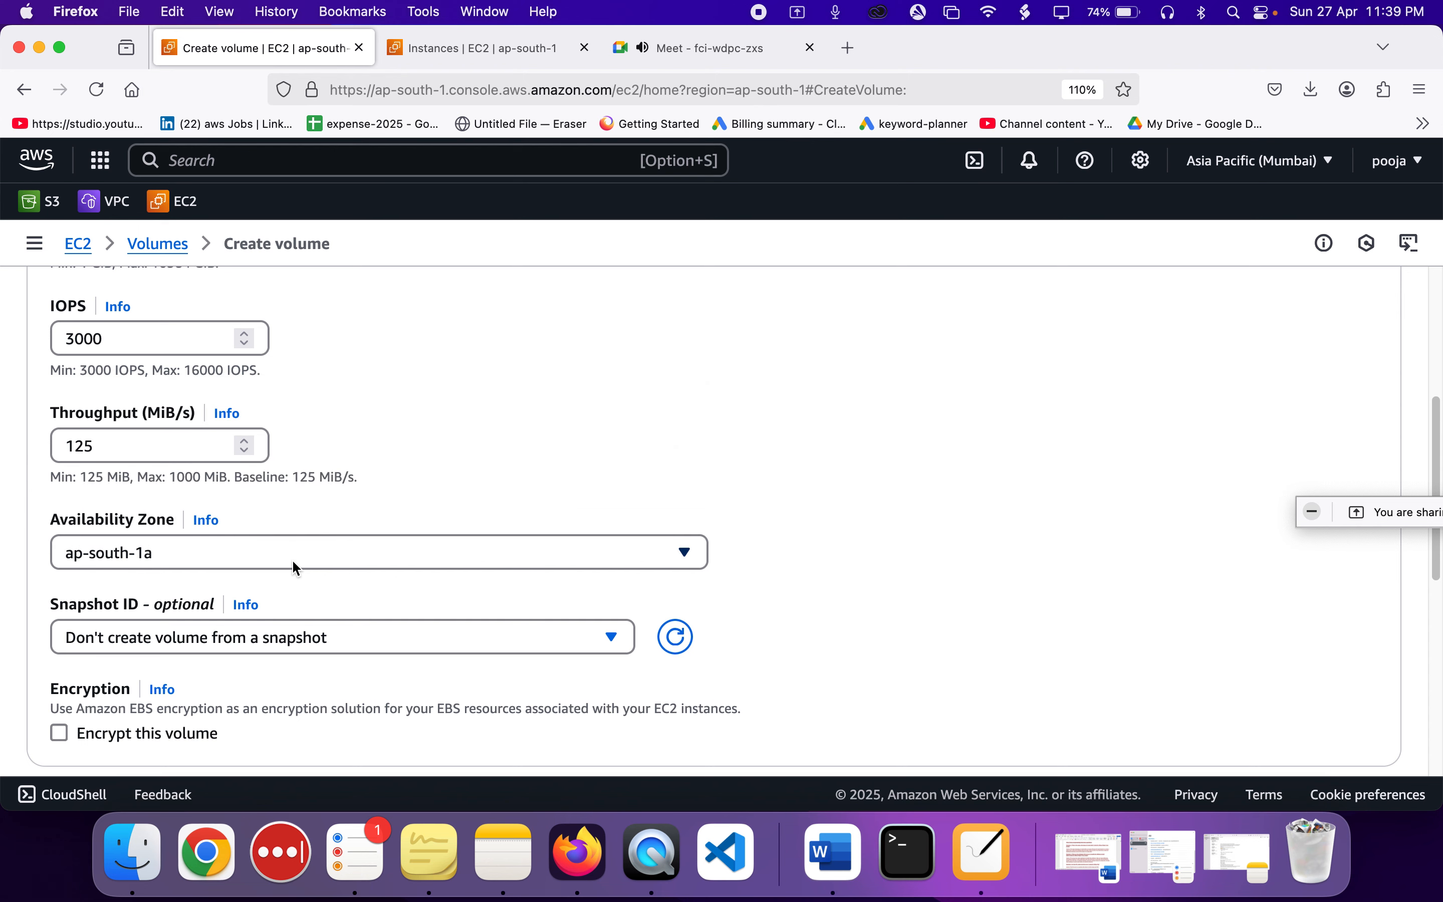
click(296, 567)
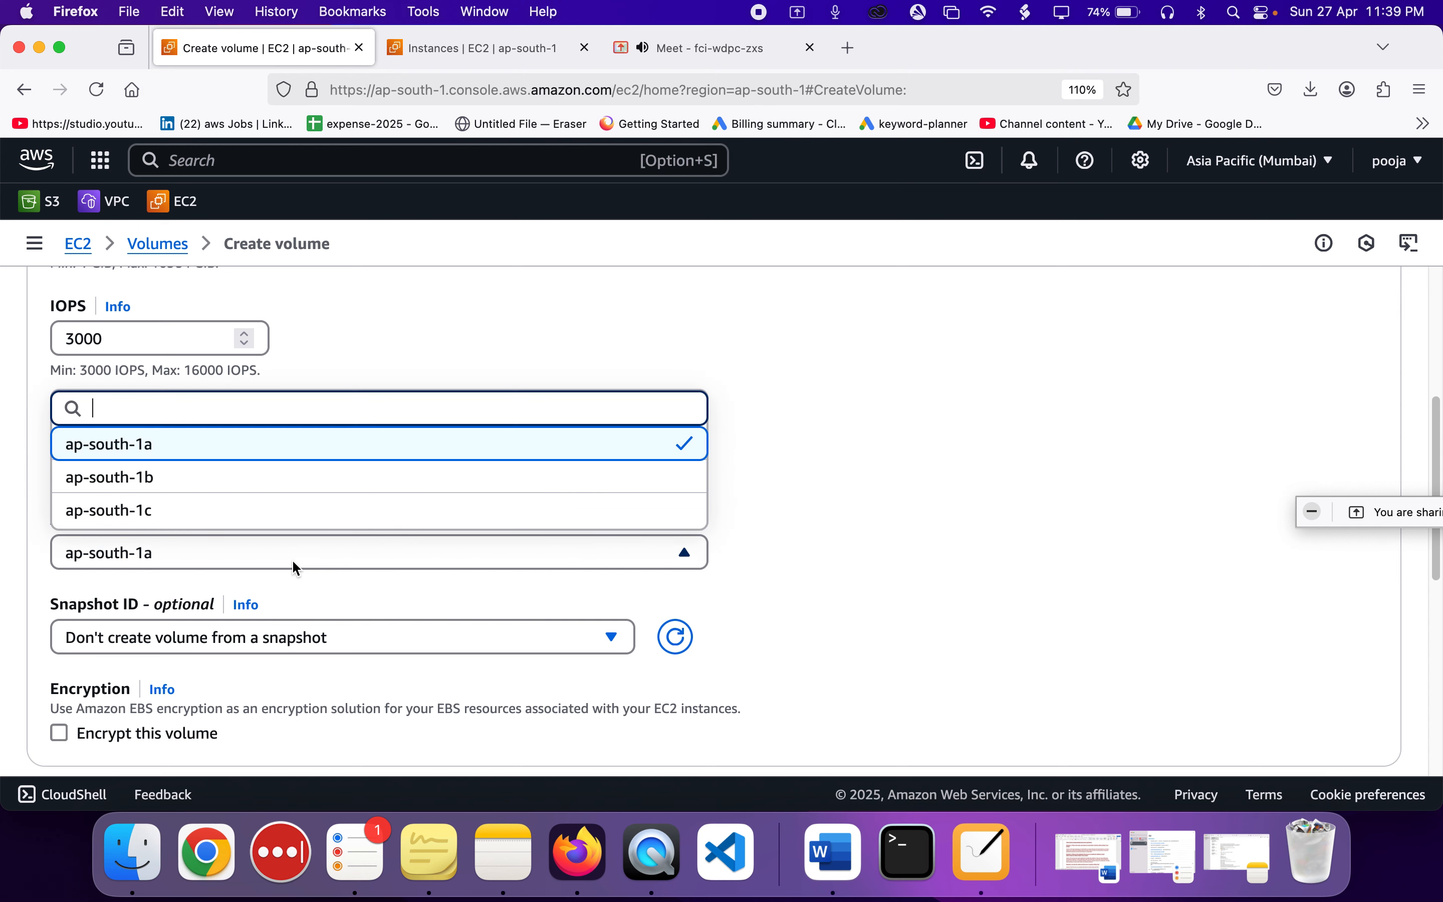
click(834, 398)
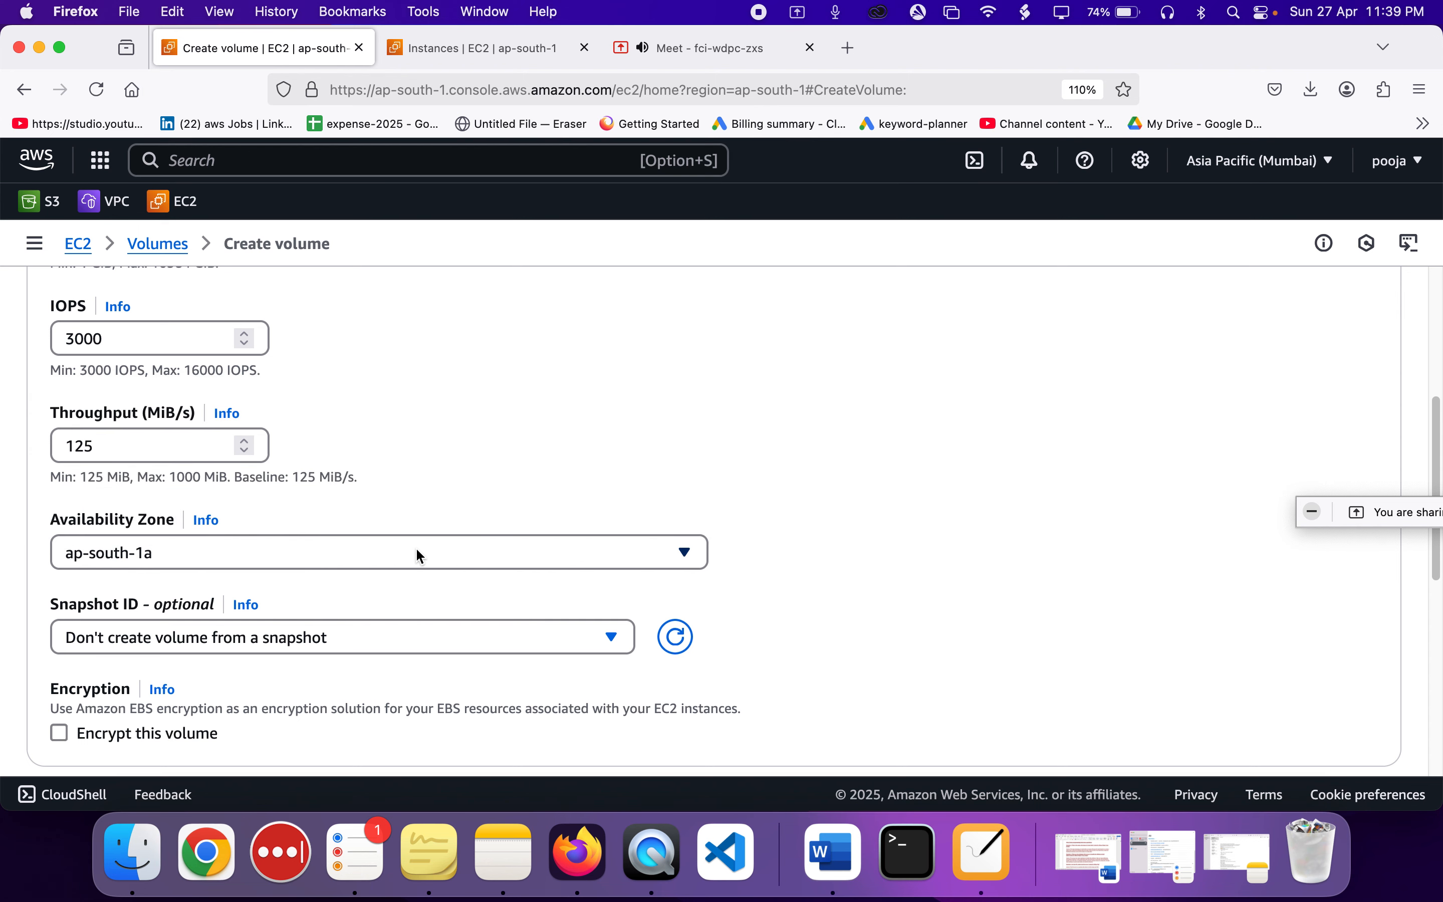
scroll(416, 549, down, 4)
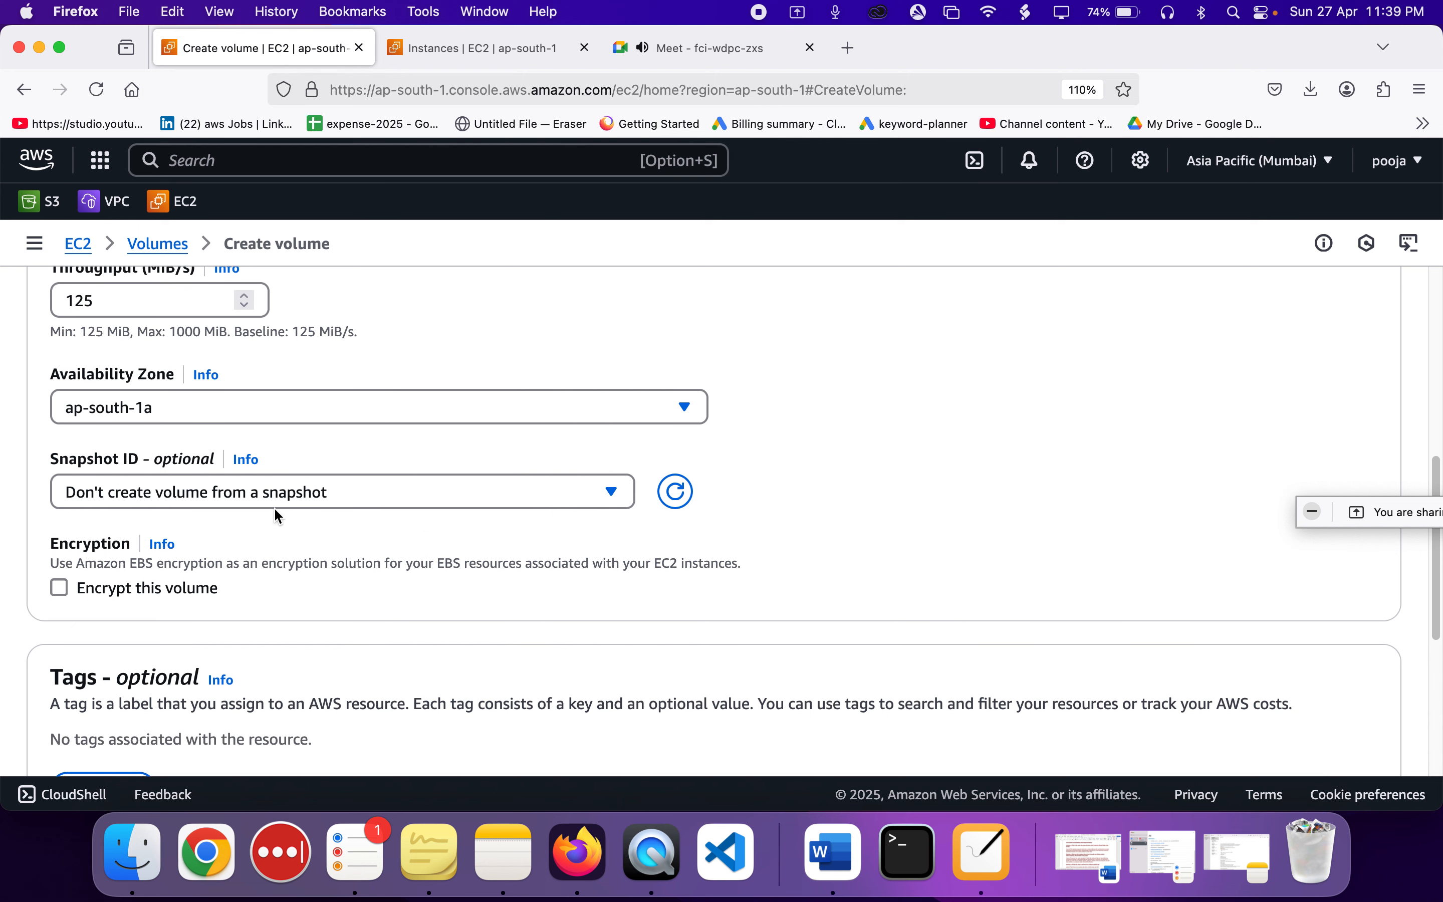
click(169, 403)
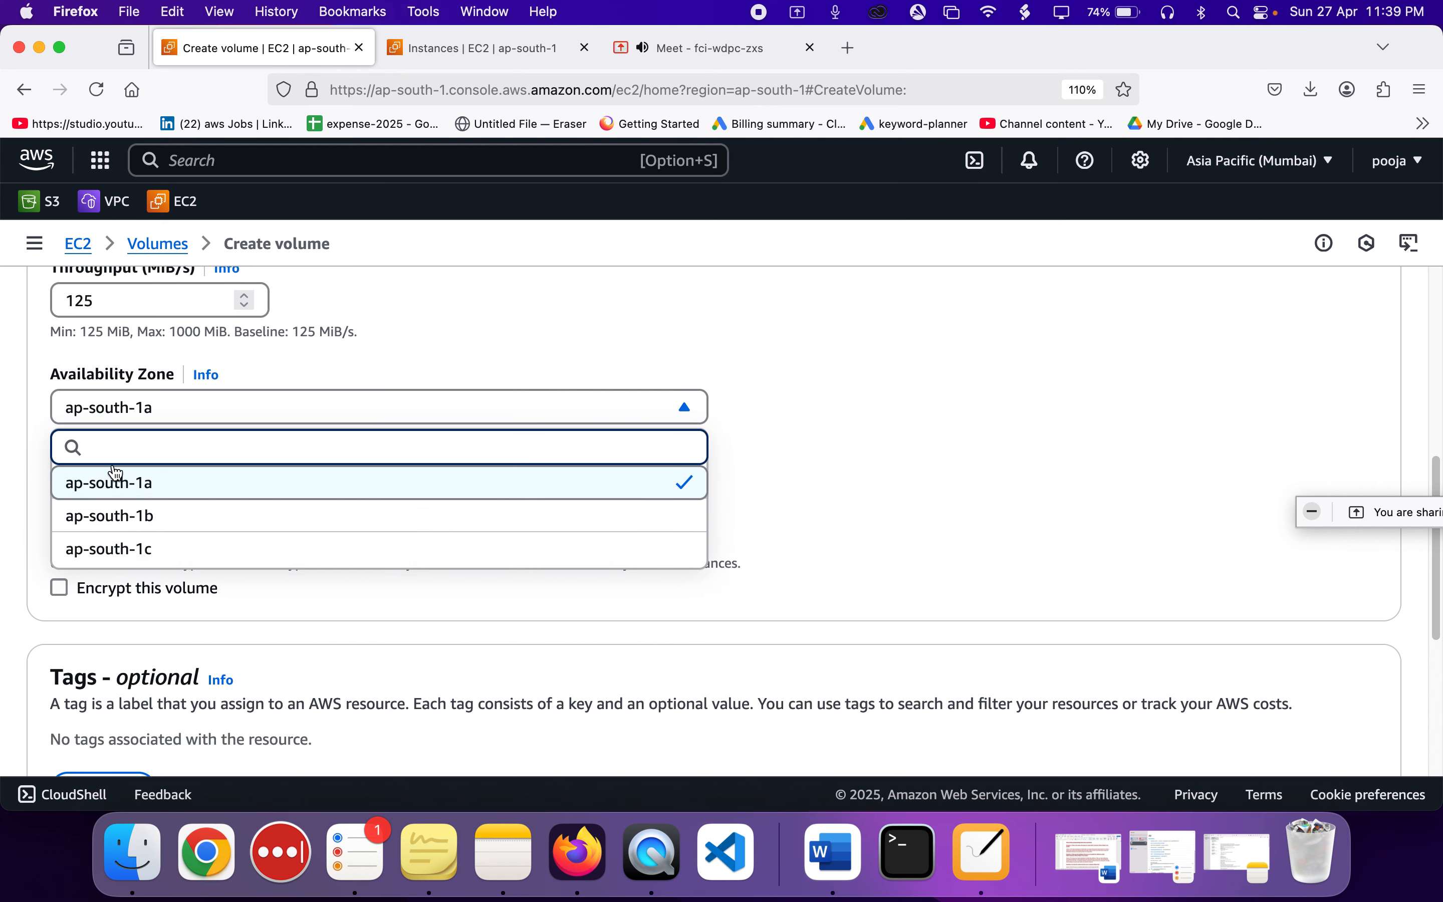
click(141, 517)
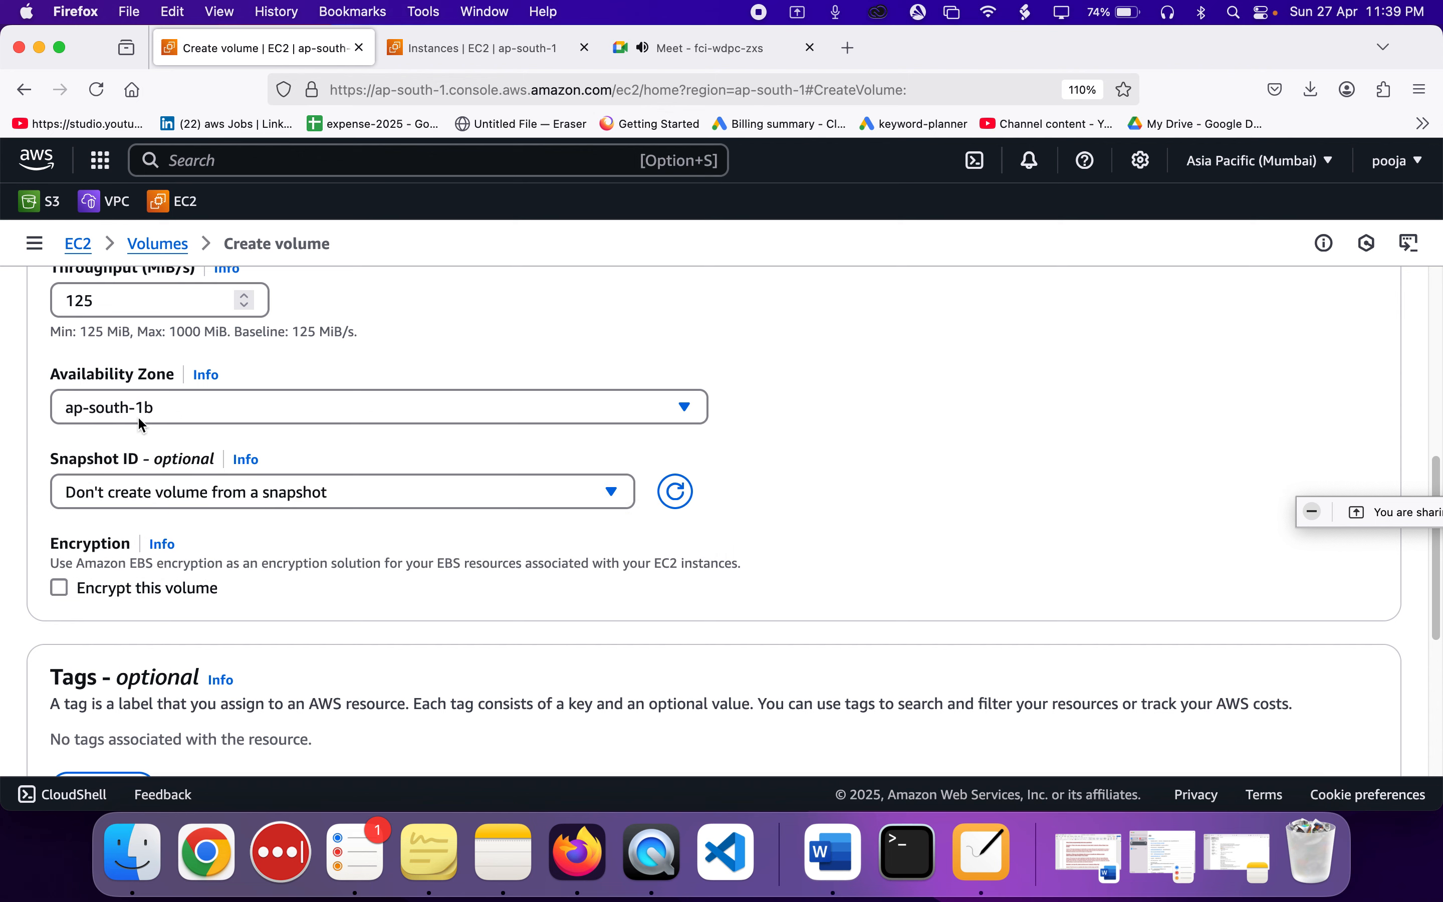
scroll(185, 431, down, 5)
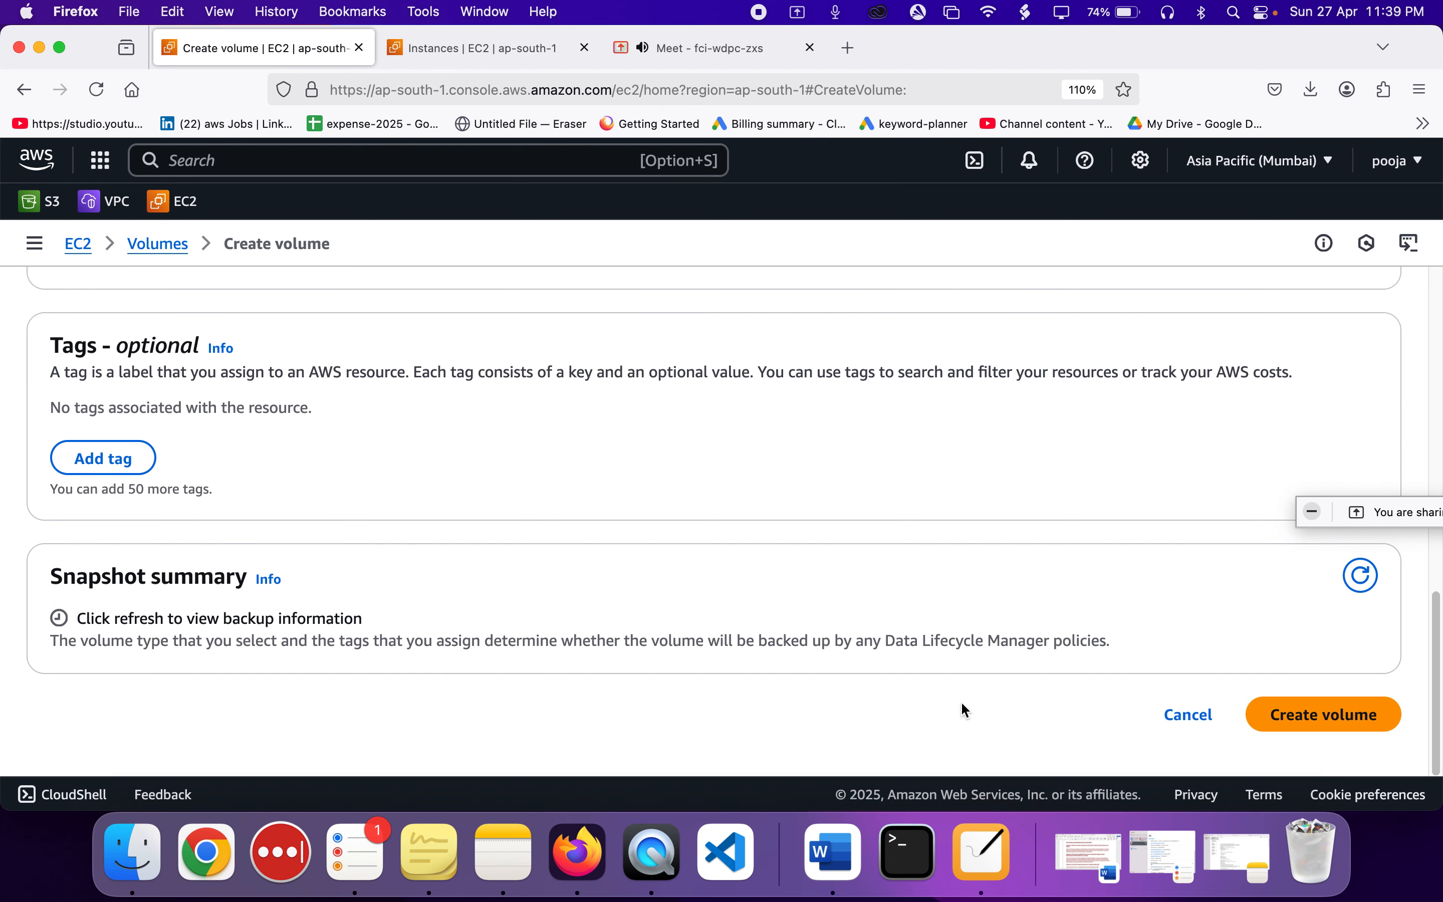
click(1305, 718)
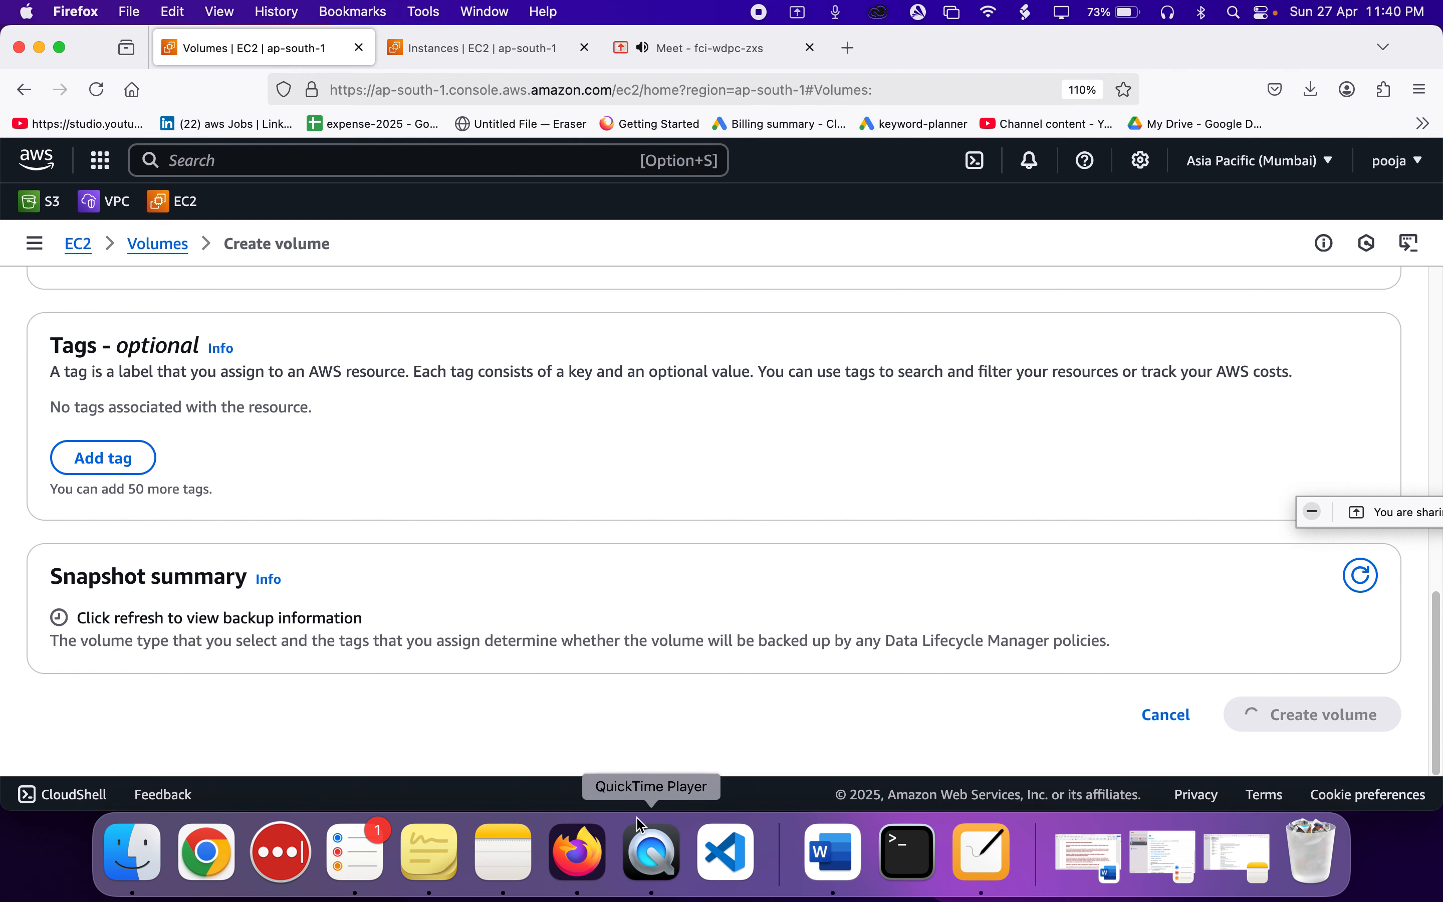
- Switch to the whiteboard and add the label "creaed" inside the box below "ap-sount-1b"
click(996, 859)
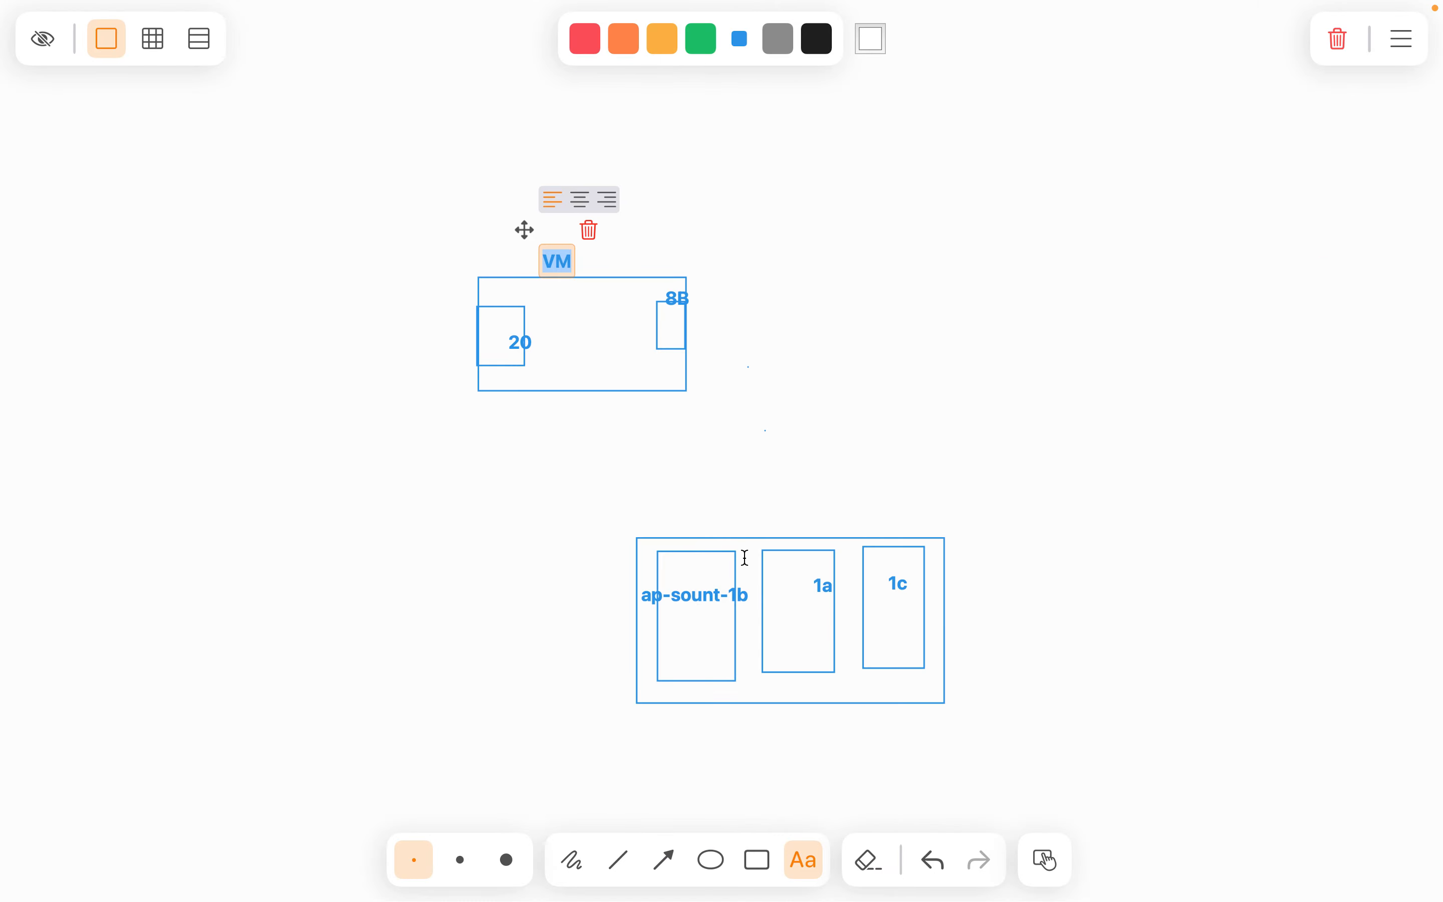
click(709, 633)
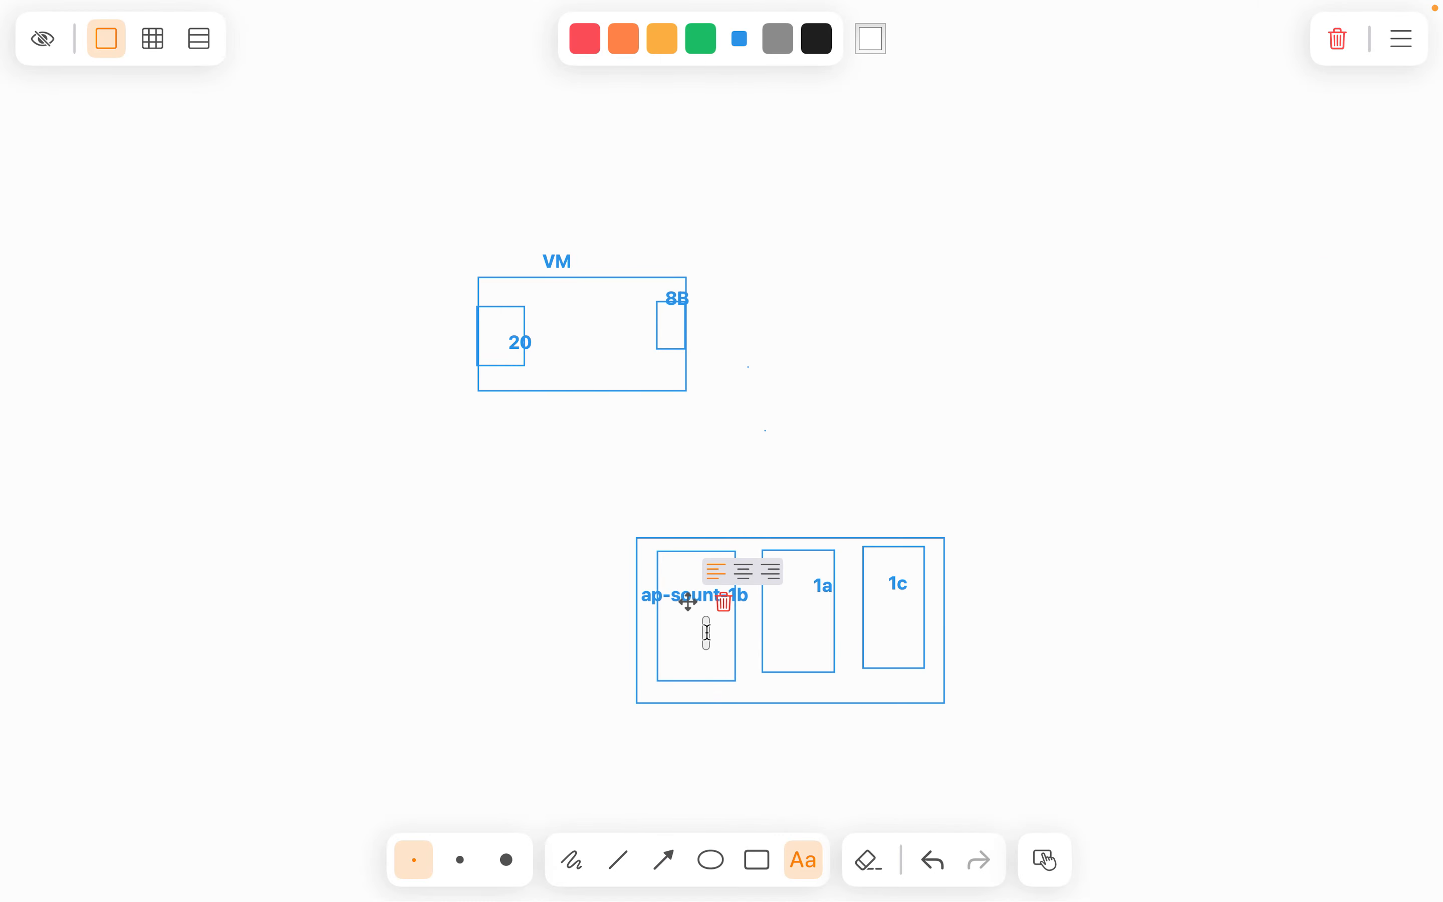
text(creaed)
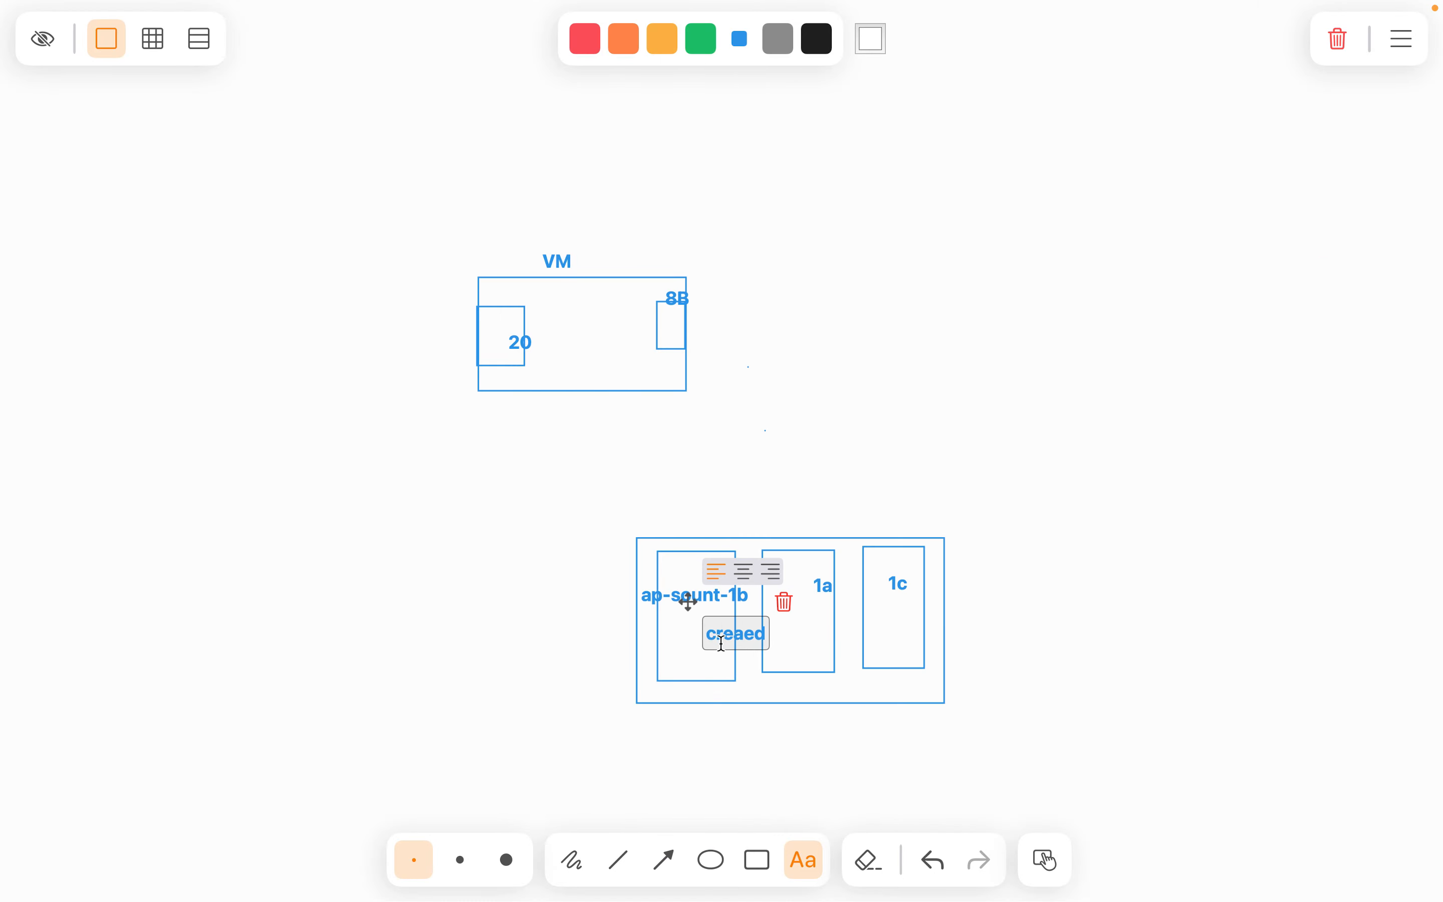
drag(691, 600, 668, 610)
click(816, 631)
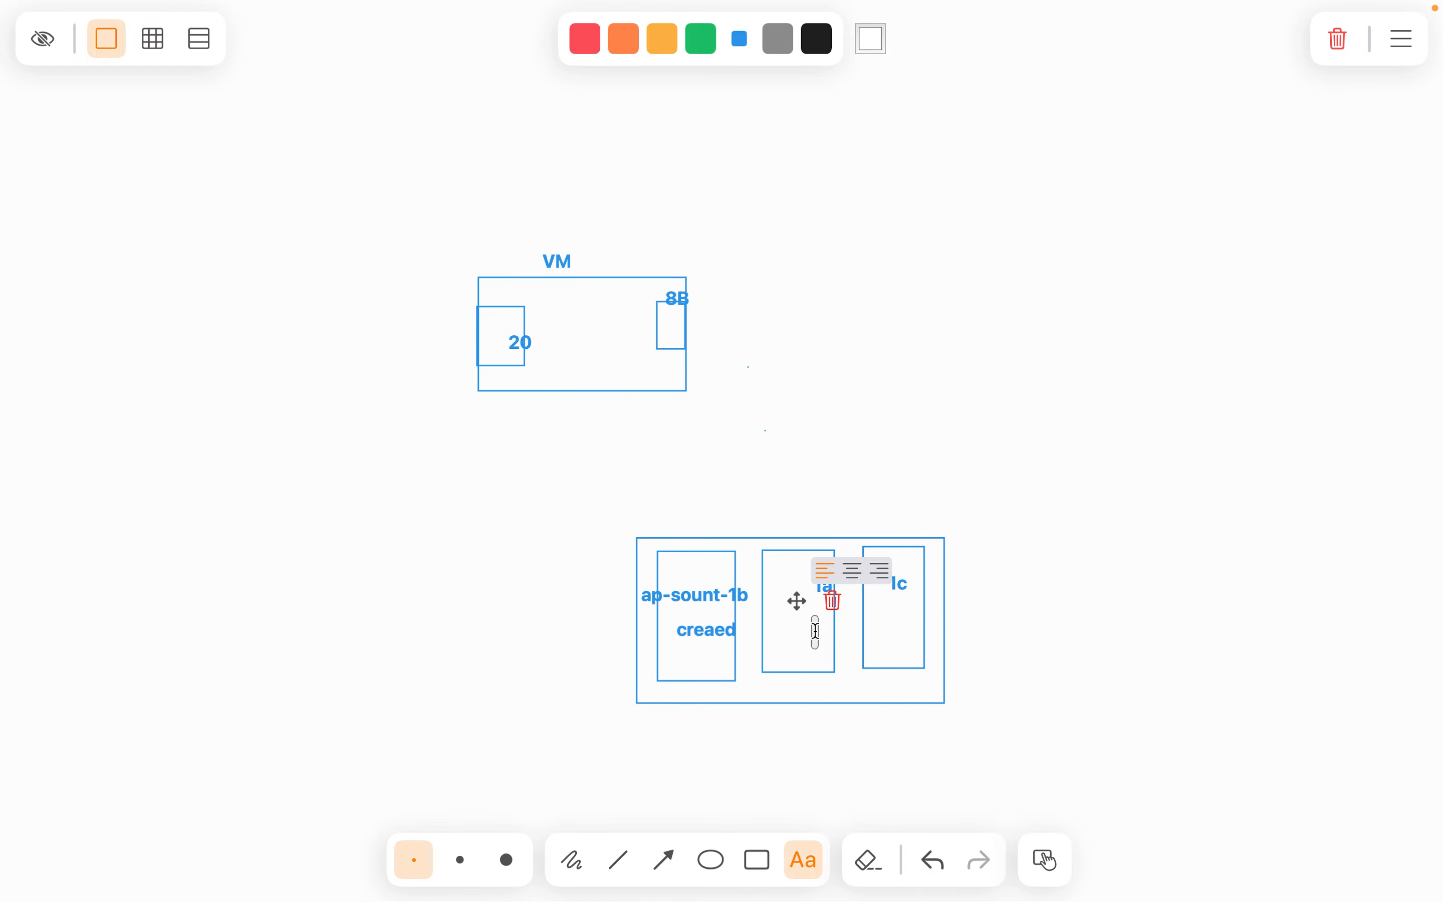
- Switch back to Firefox and check the Availability Zone and state of the new 20 GiB volume
key(ctrl+Left)
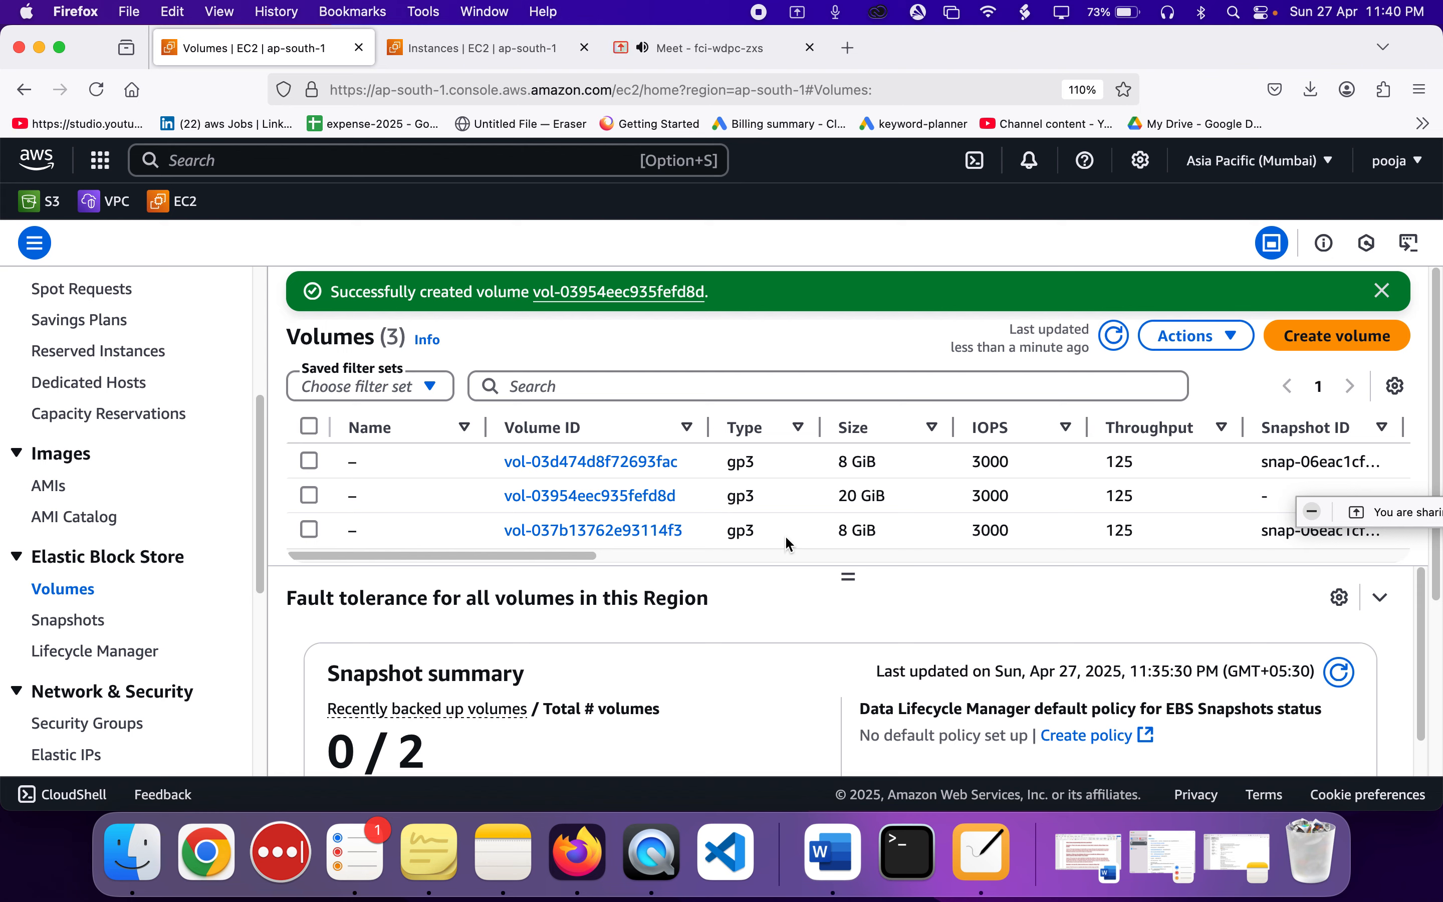
scroll(927, 504, right, 5)
scroll(925, 496, right, 10)
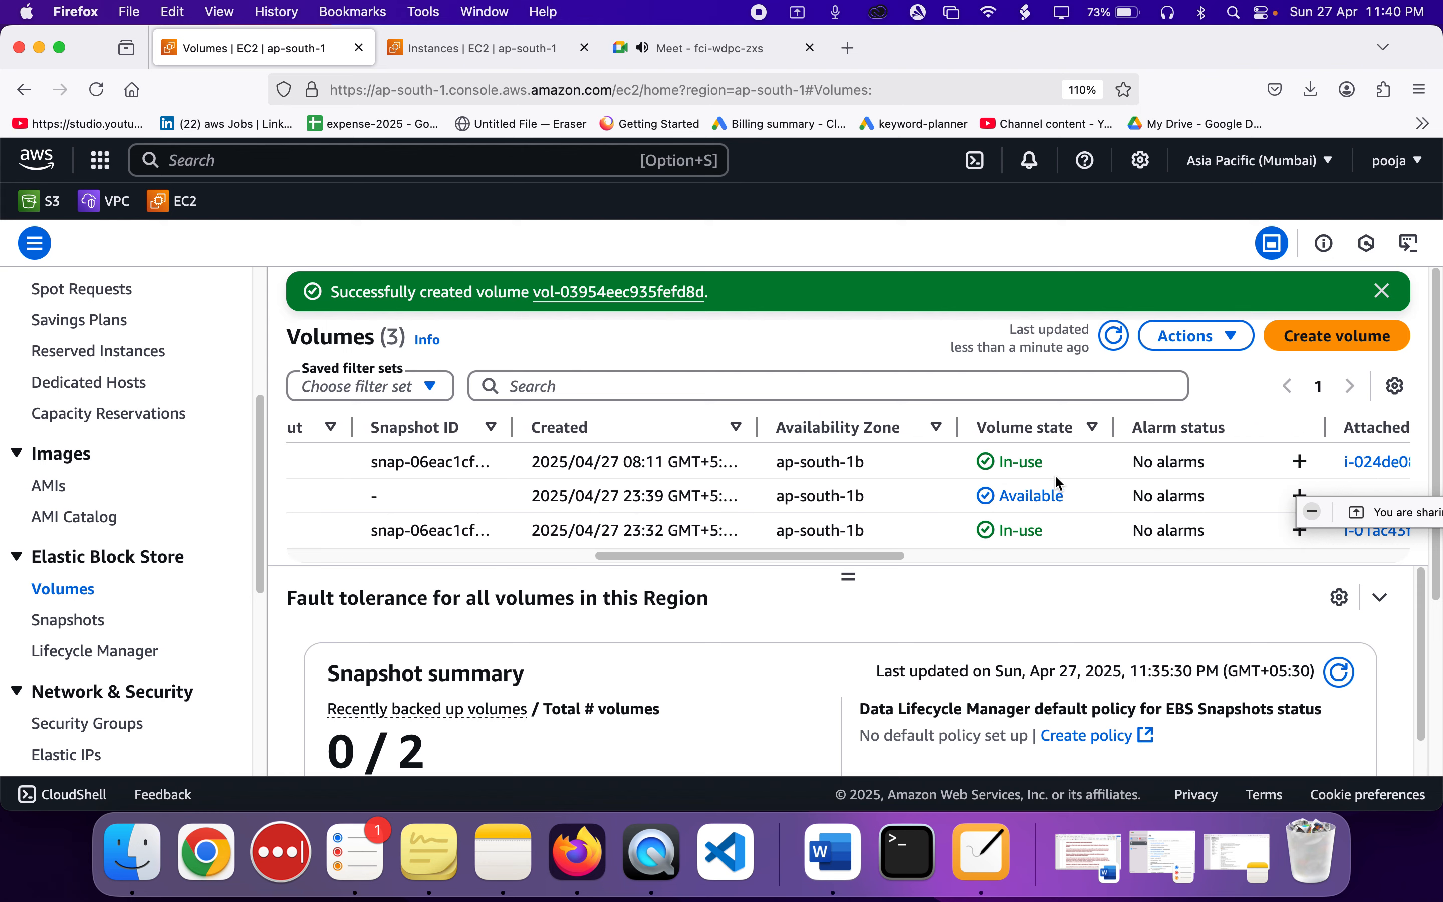
- Create another gp3 volume of 15 GiB in Availability Zone ap-south-1a
click(1321, 336)
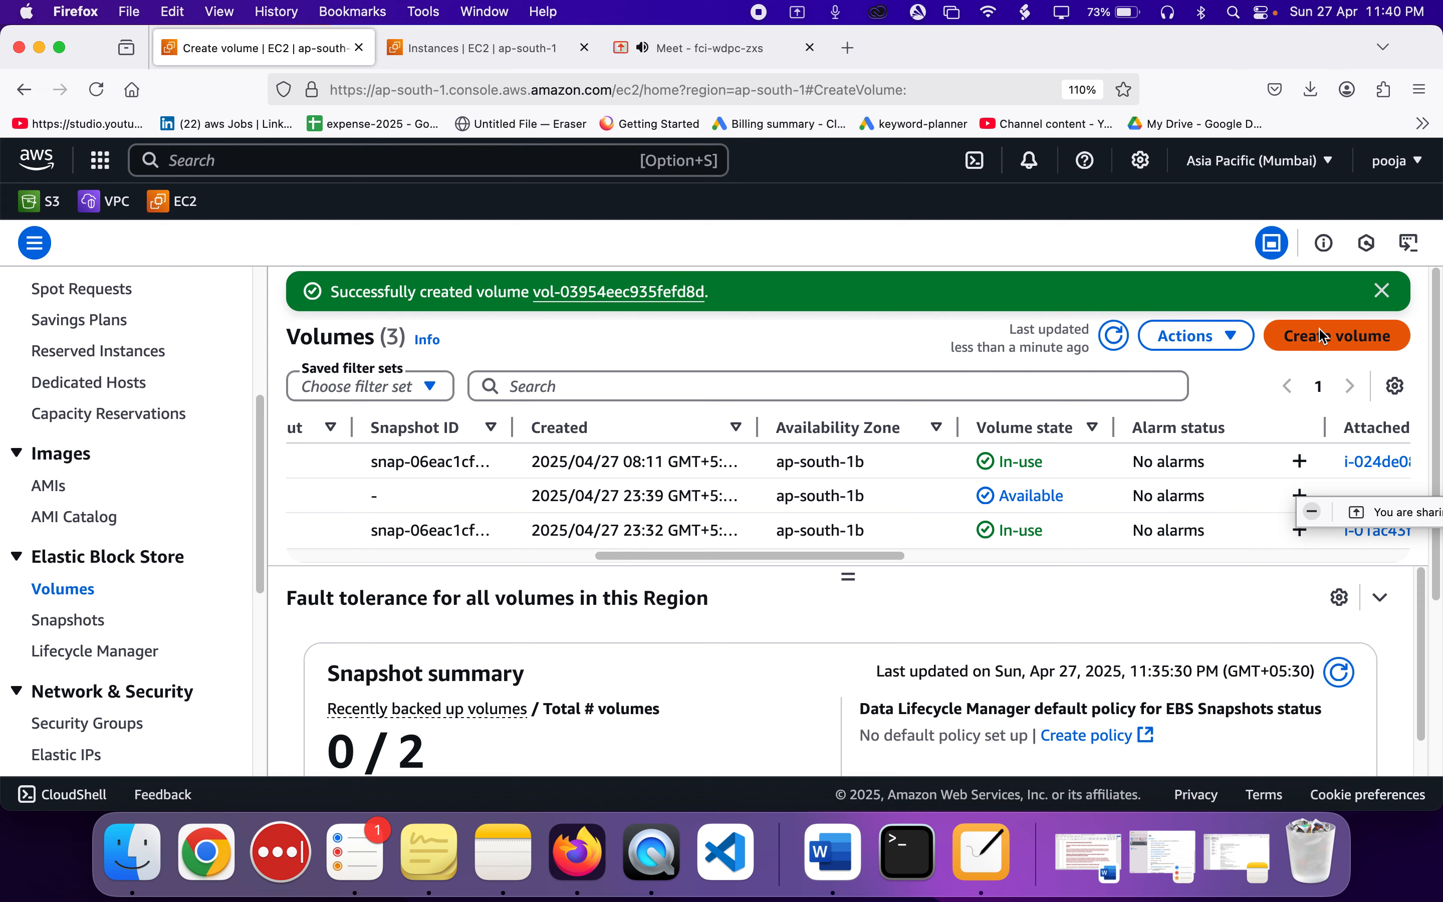
double_click(98, 548)
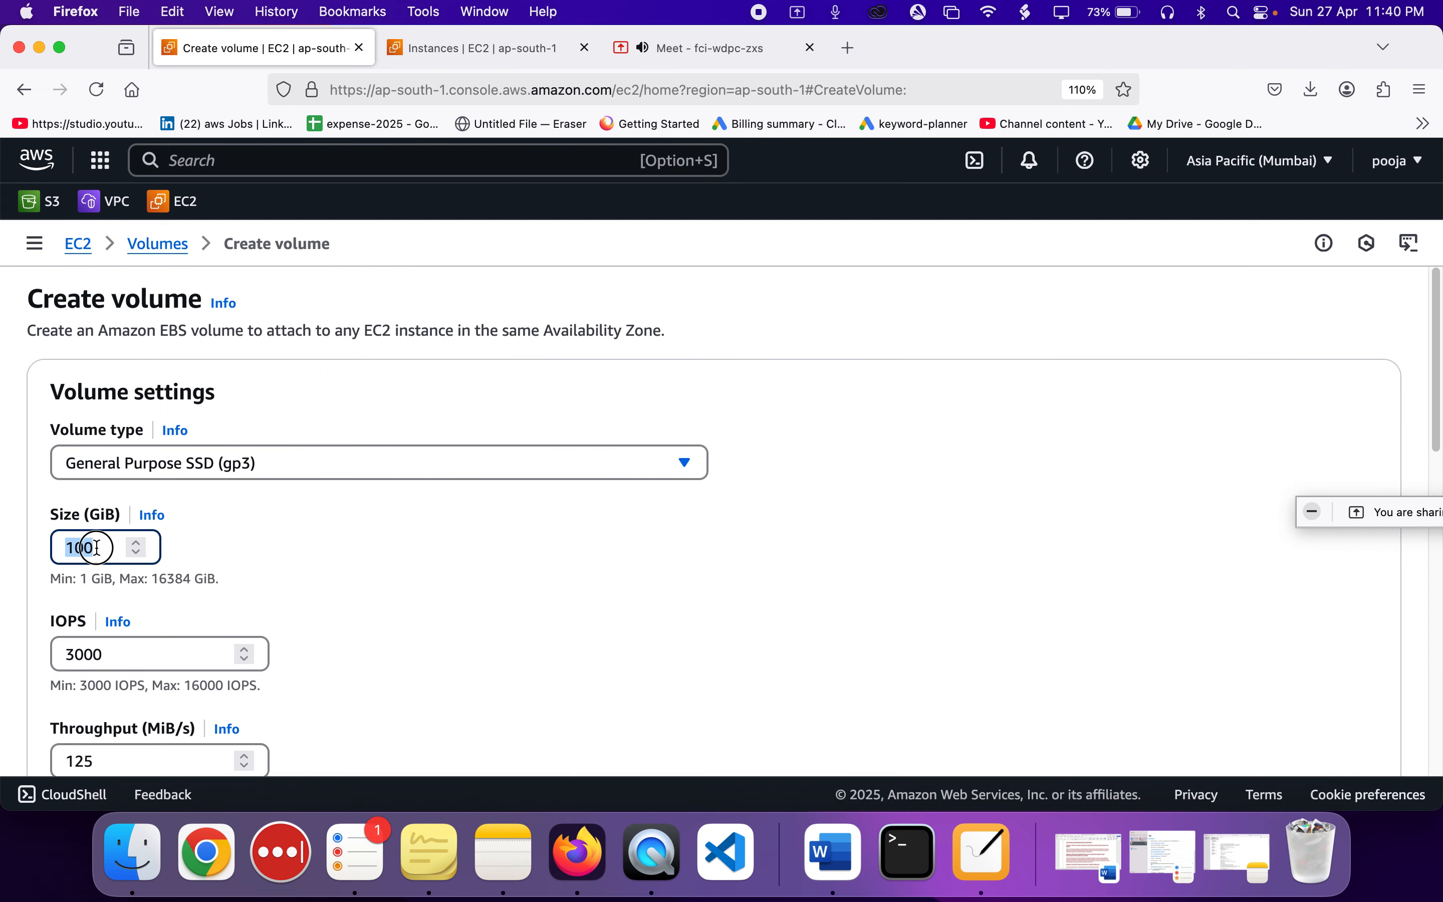
text(15)
click(203, 558)
scroll(204, 555, down, 5)
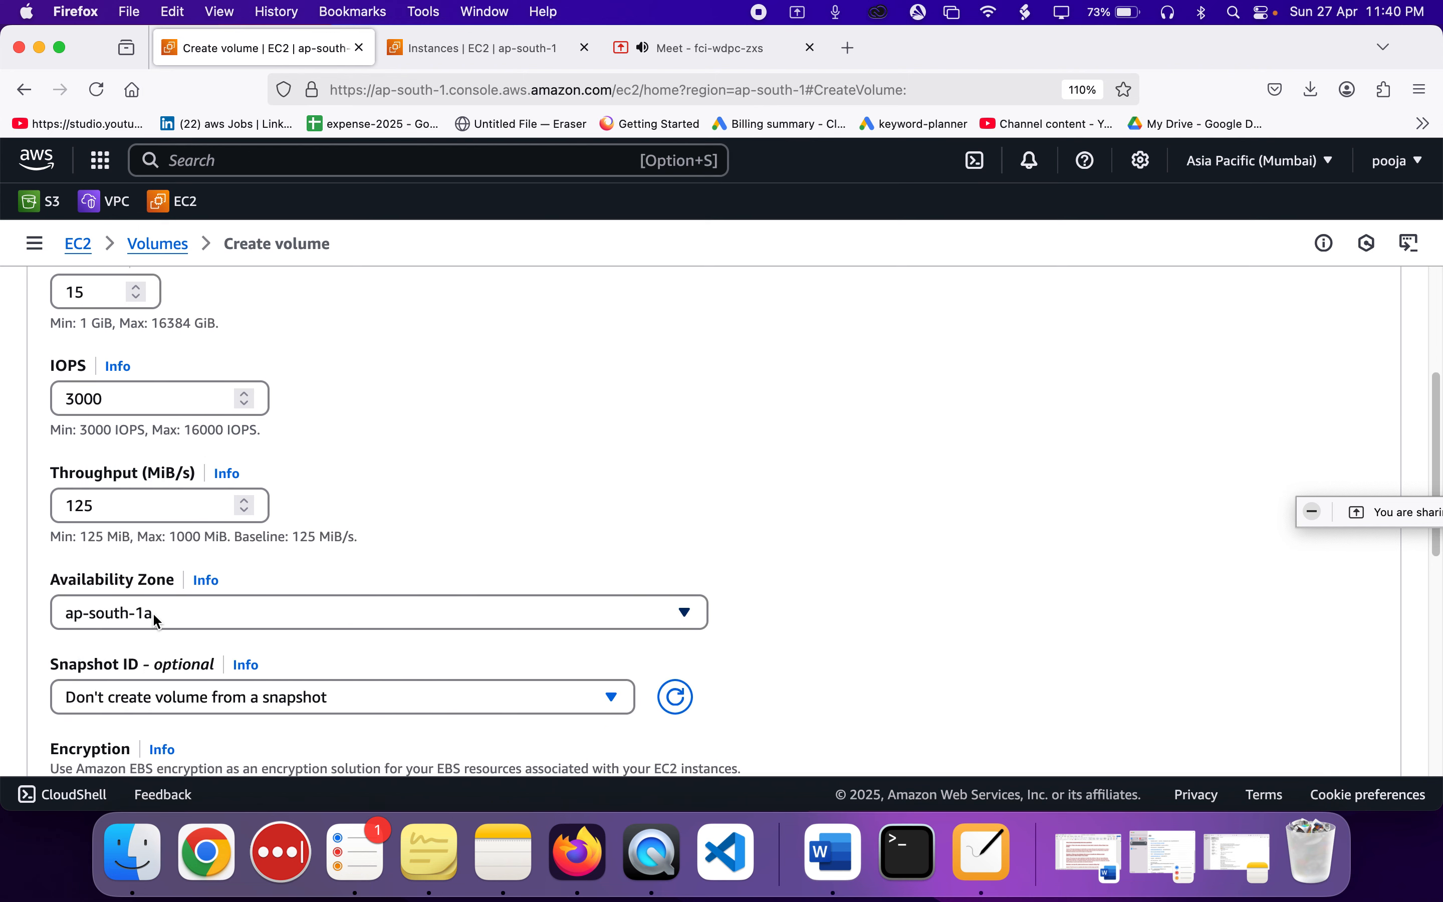
scroll(156, 621, down, 10)
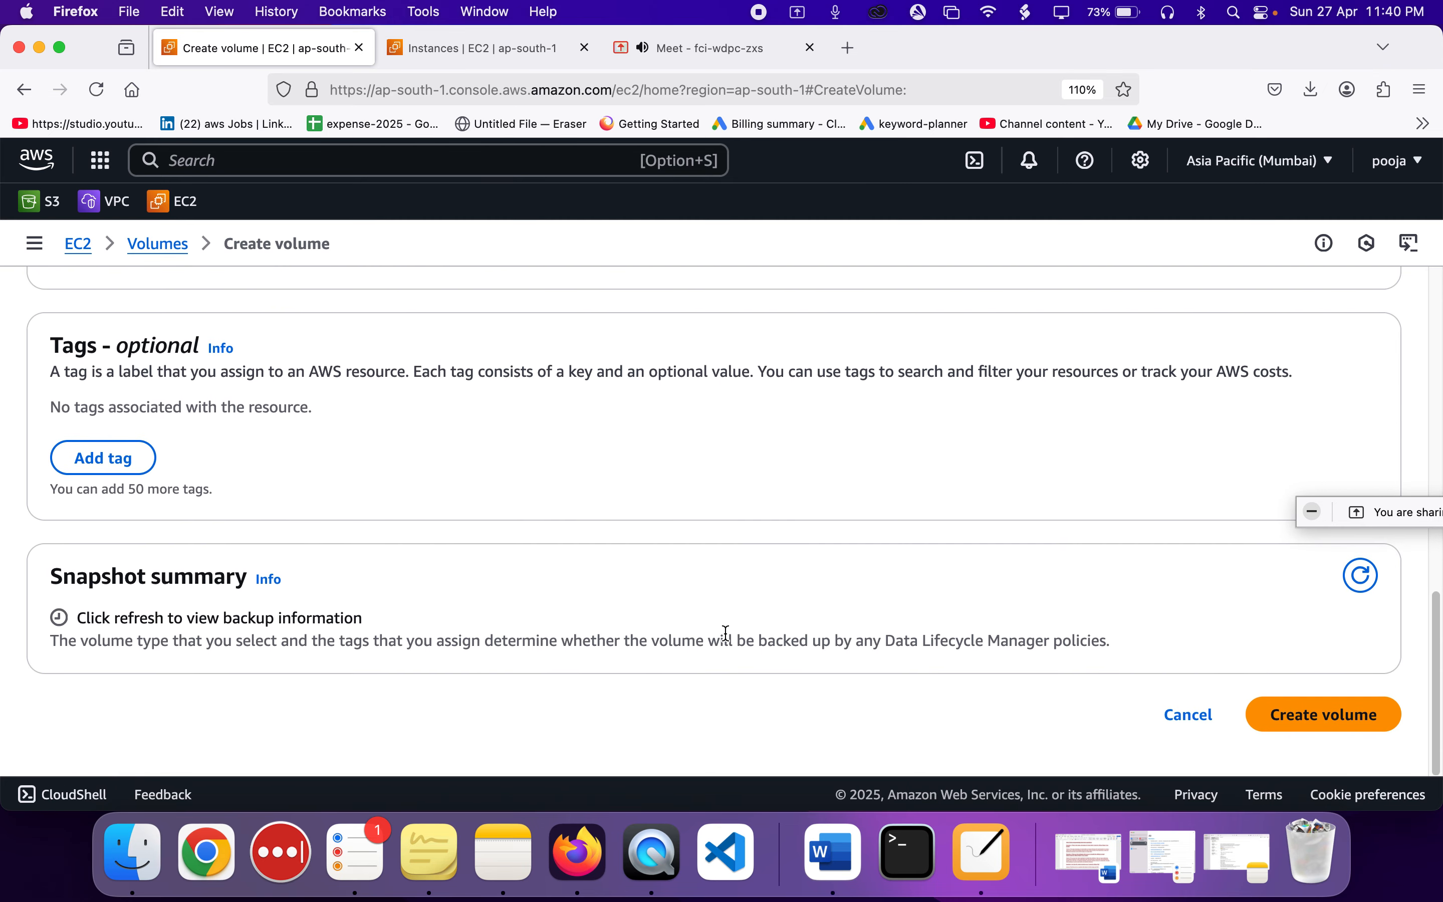
click(1331, 720)
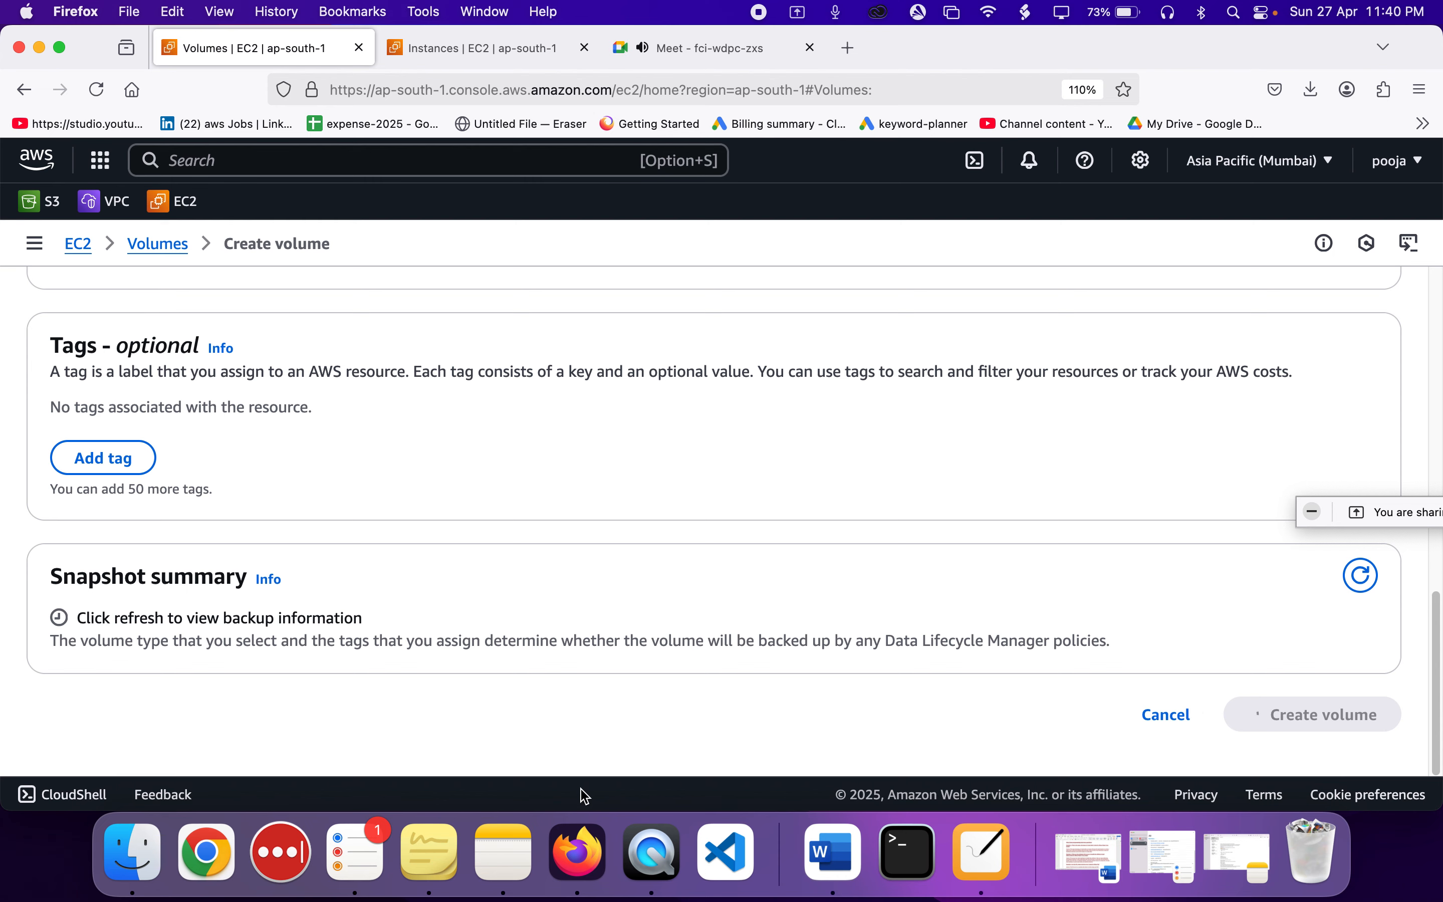
- On the whiteboard, add the label "Created" inside the 1a box and shift the "1a" label towards the box's centre
click(982, 854)
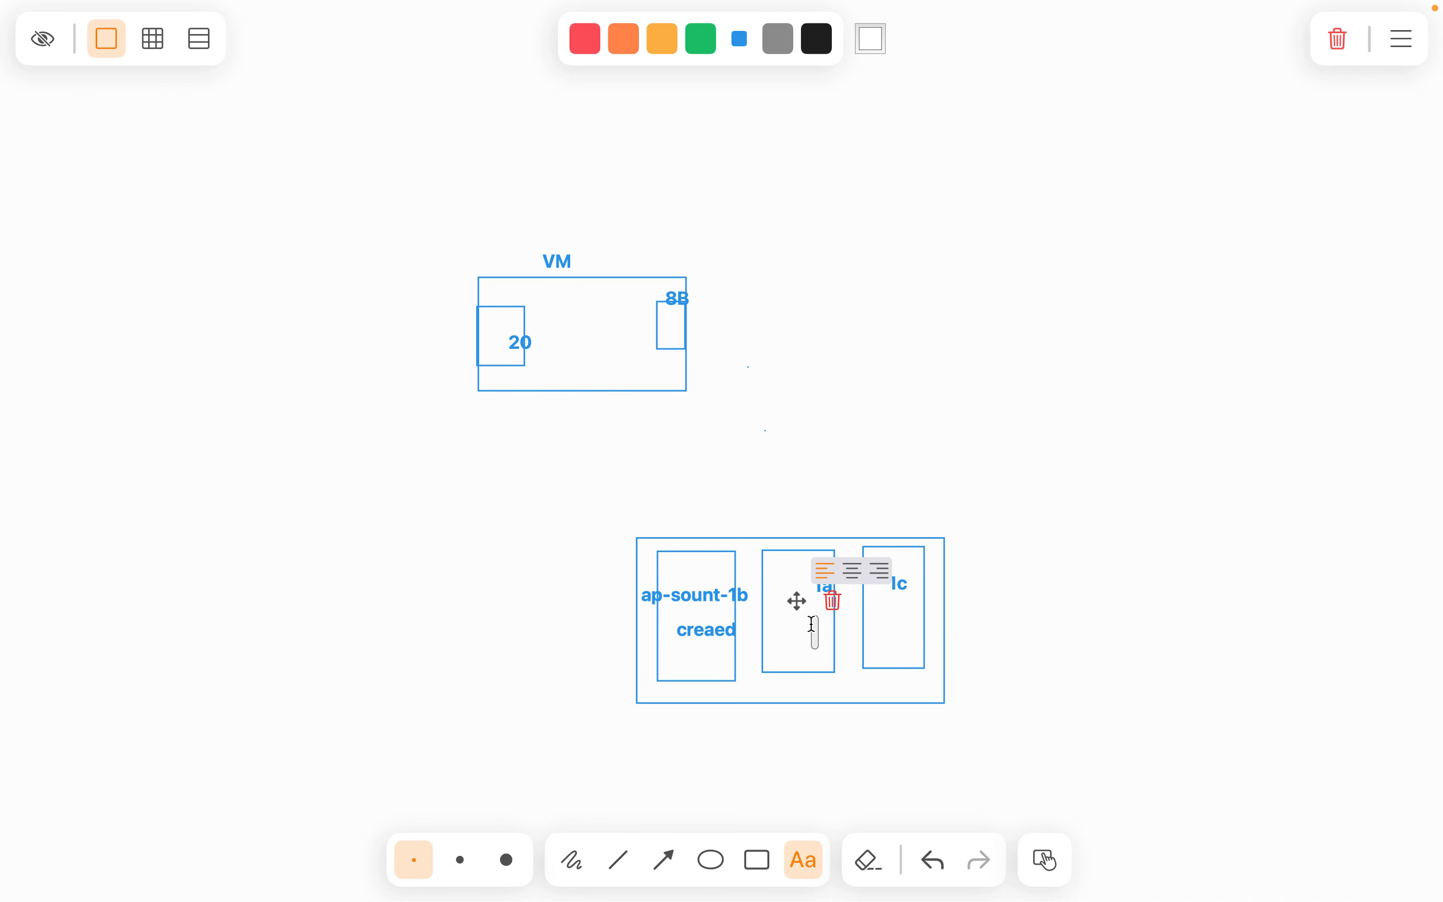
text(Created)
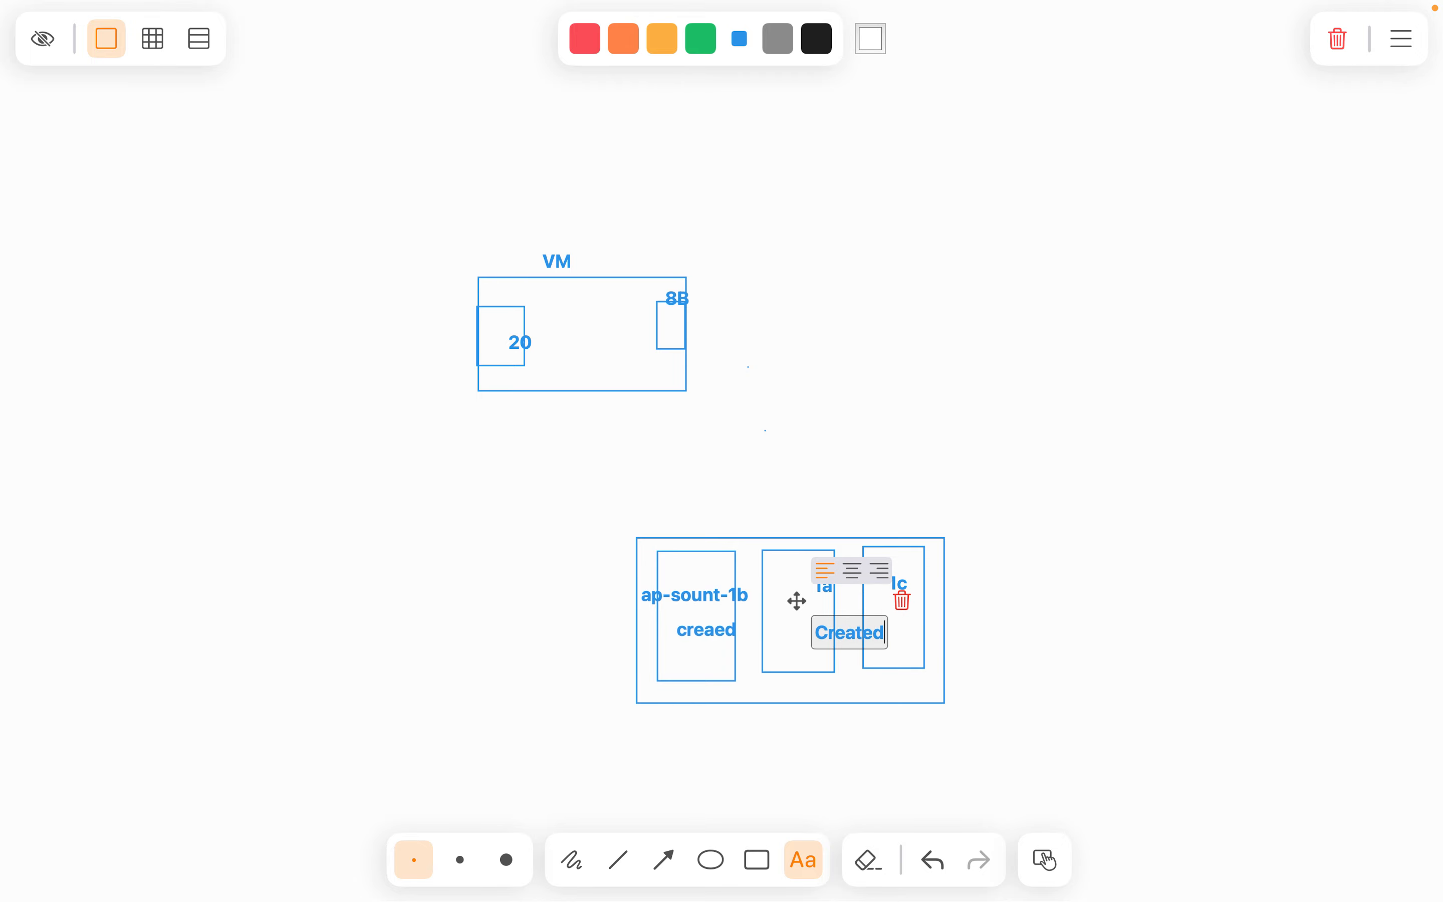
drag(800, 598, 761, 599)
click(1052, 496)
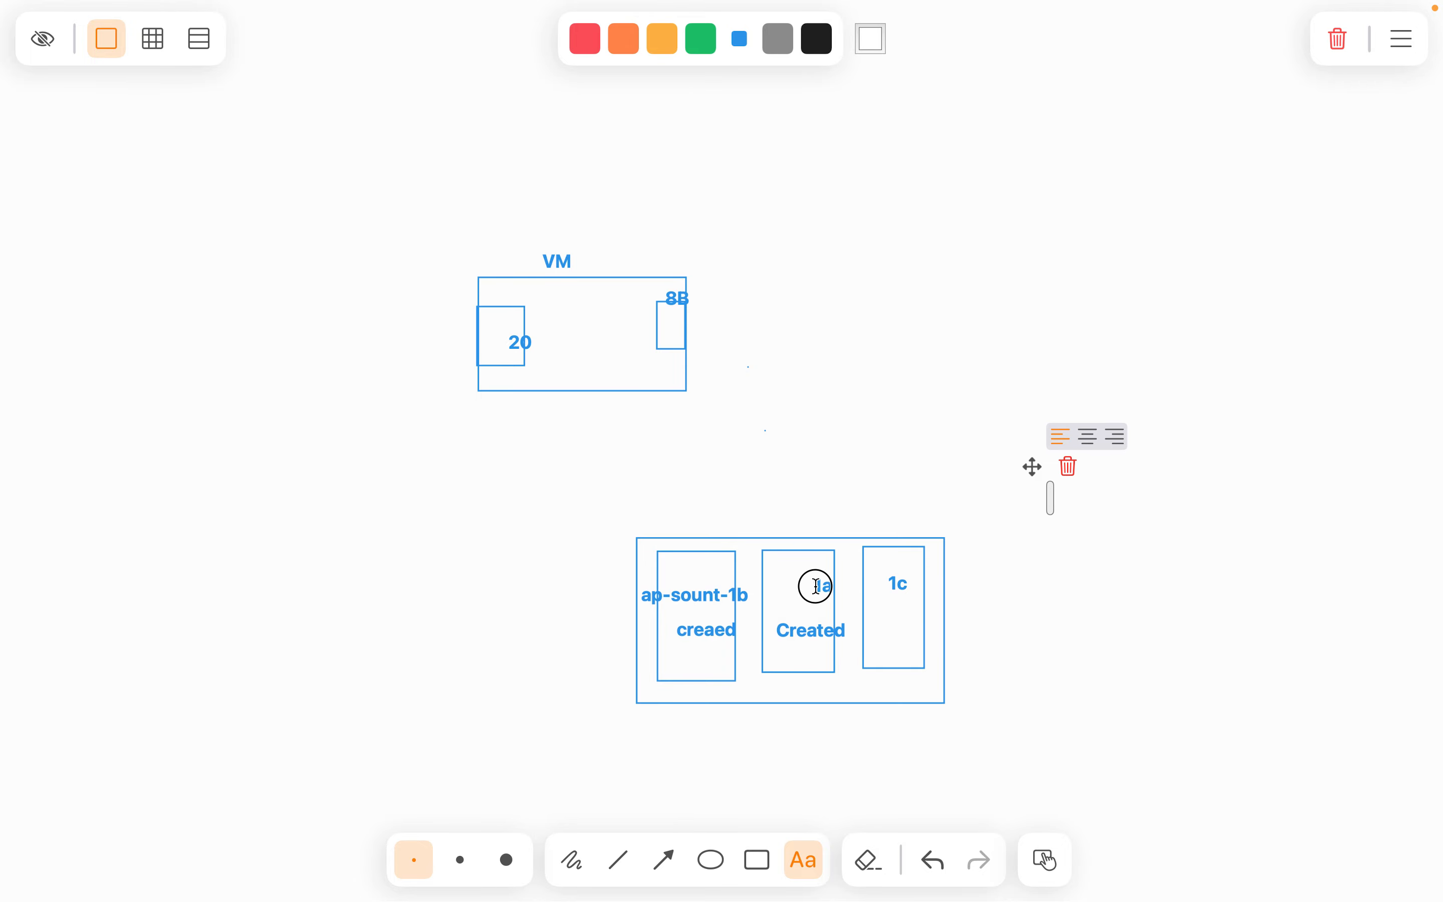
click(817, 586)
drag(797, 555, 773, 557)
click(1085, 632)
- Switch back to Firefox, refresh the list of volumes and move the screen-sharing bar clear of the table
key(ctrl+Left)
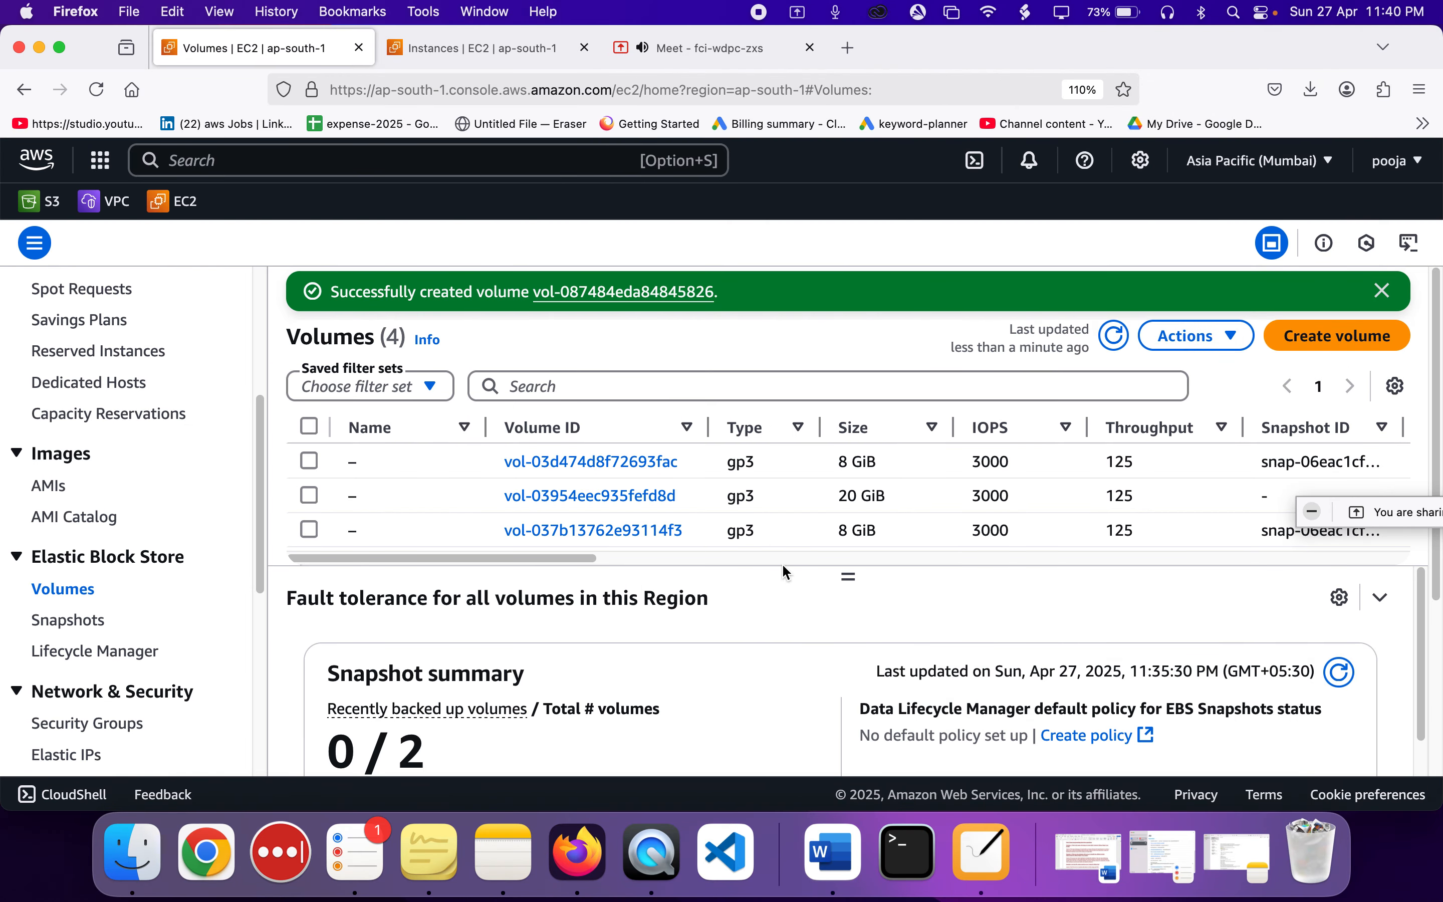
scroll(786, 561, right, 4)
scroll(787, 560, left, 4)
click(1114, 336)
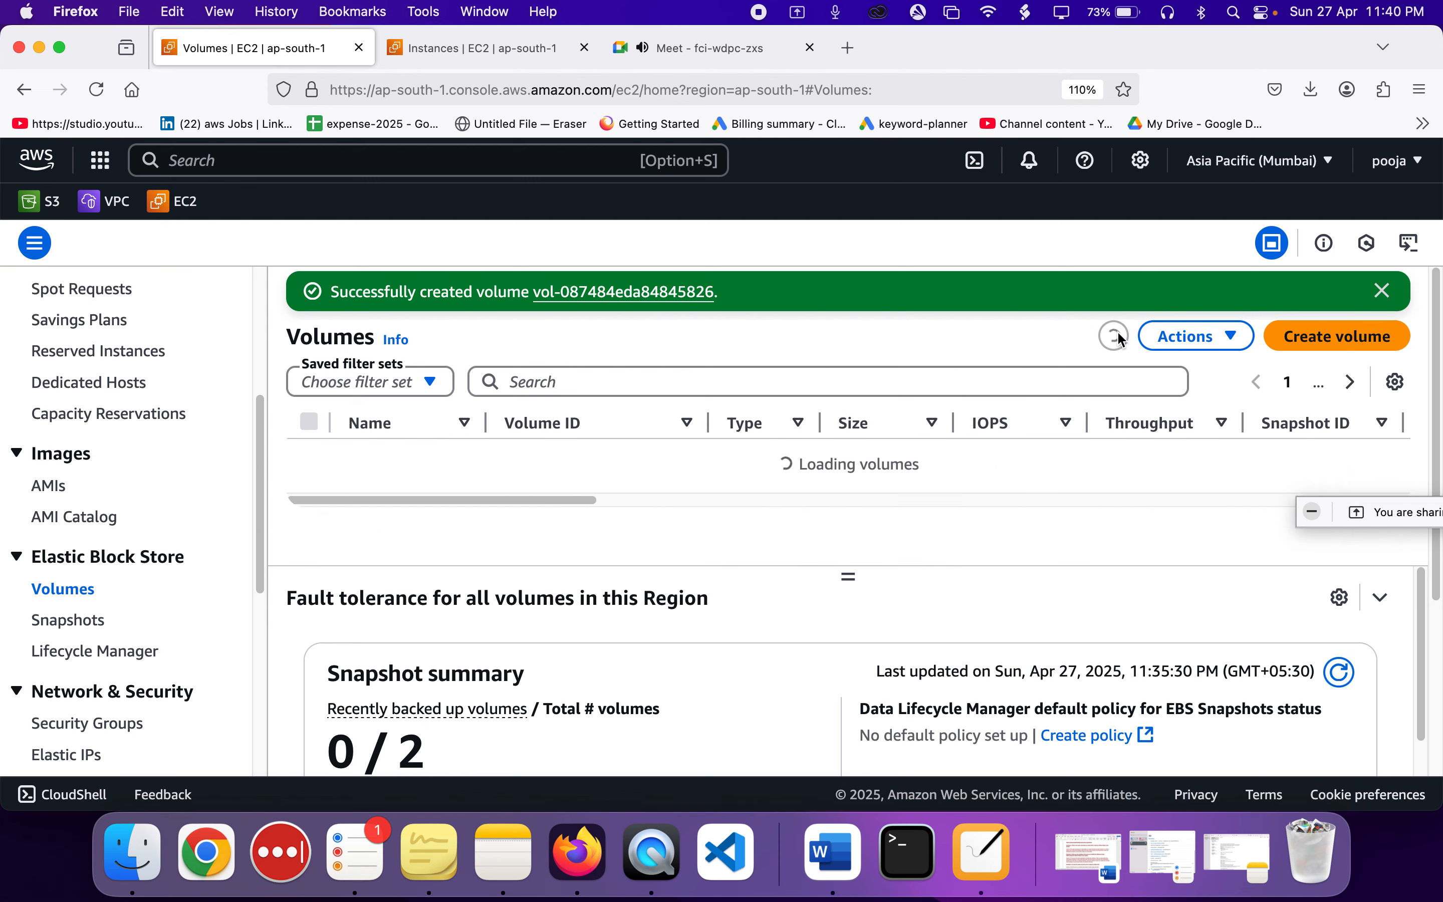
scroll(736, 552, down, 2)
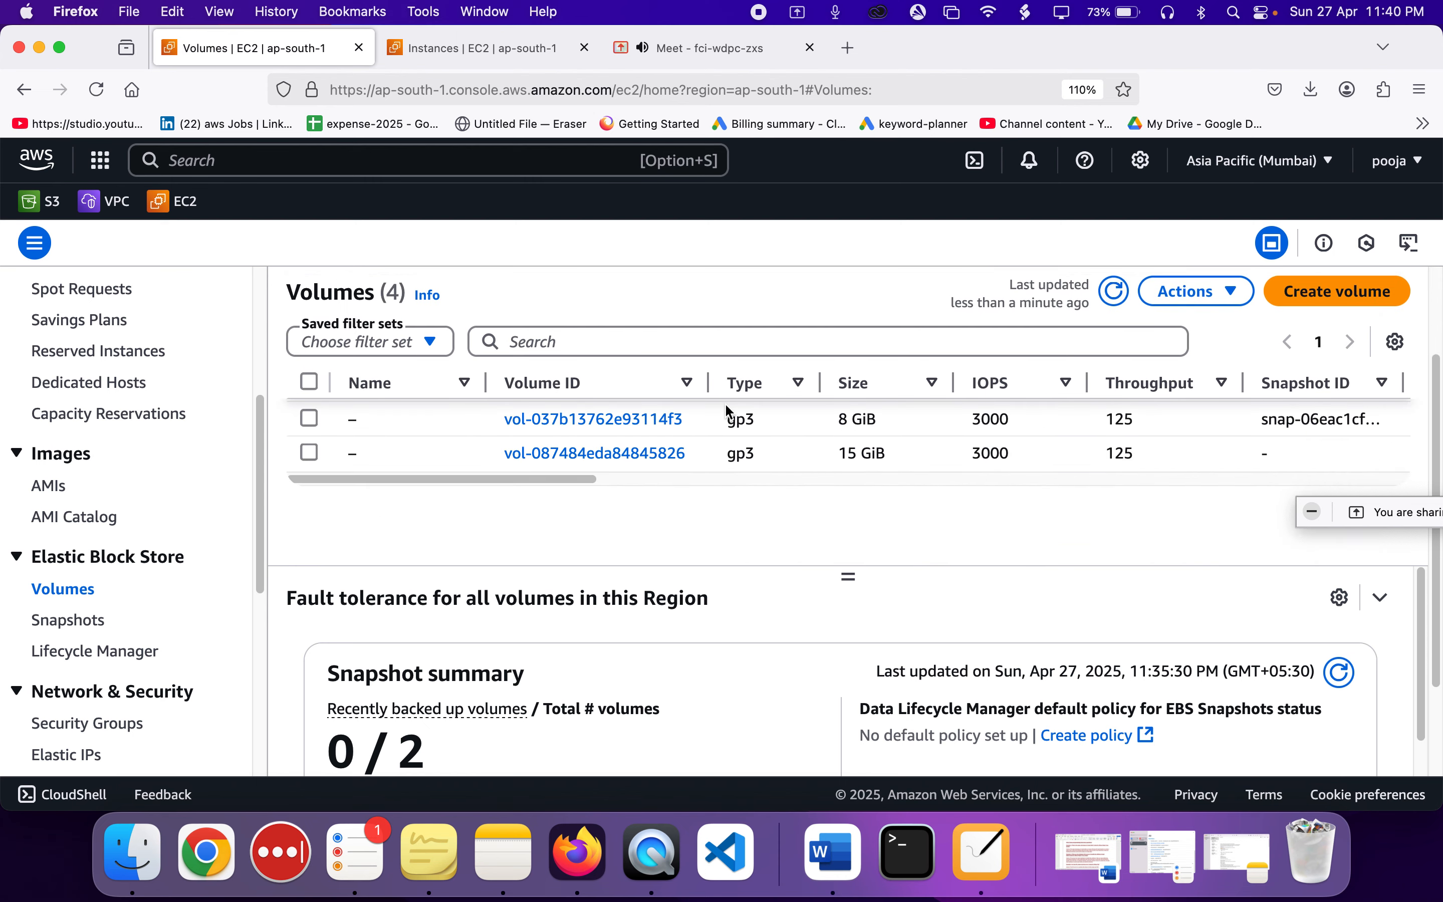
scroll(757, 510, up, 2)
scroll(757, 510, down, 2)
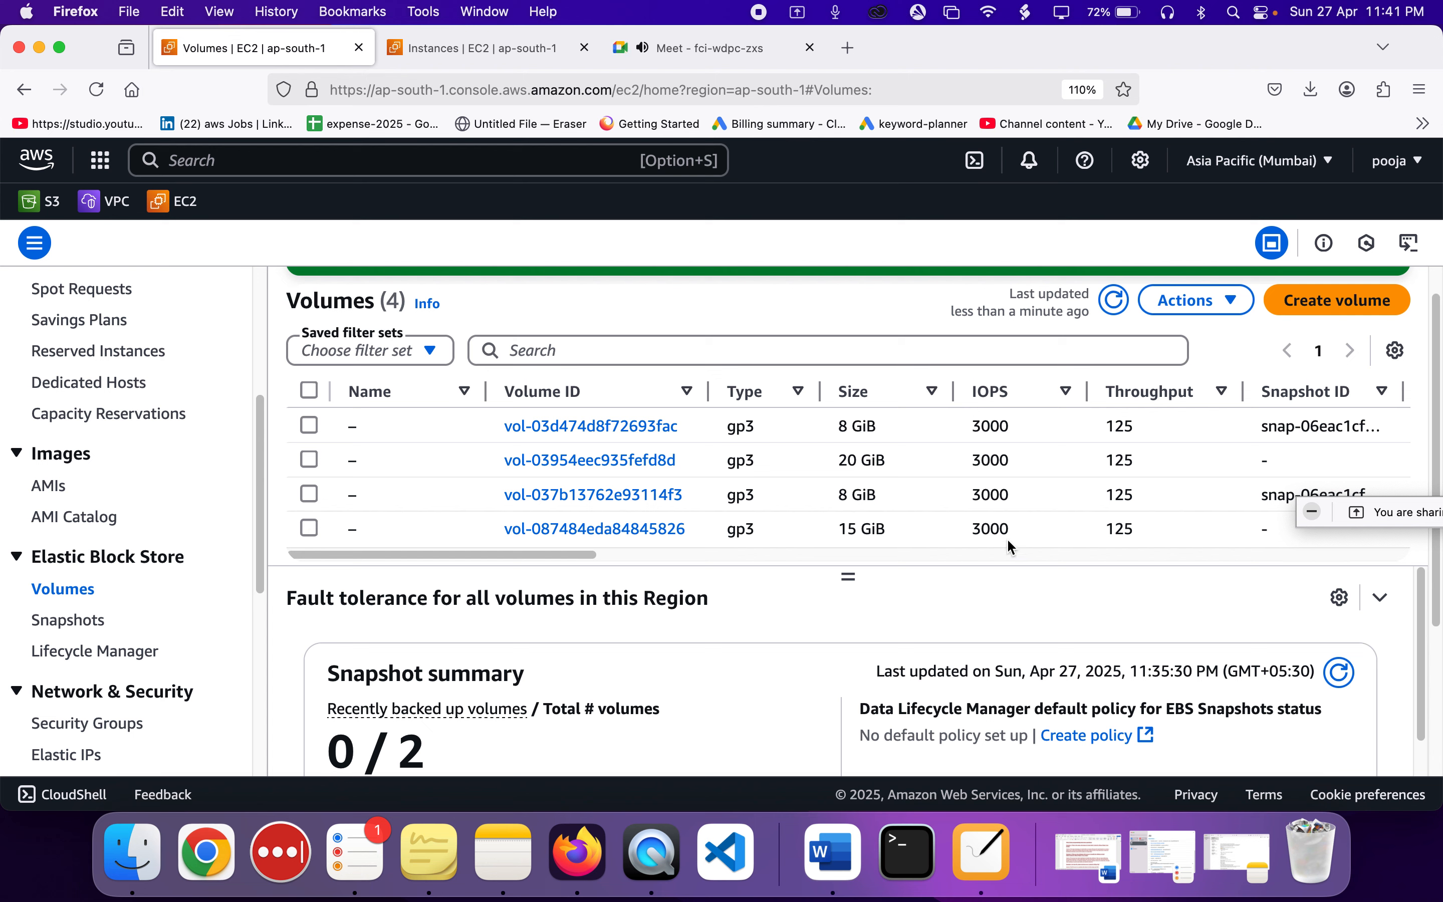
drag(1336, 511, 1406, 818)
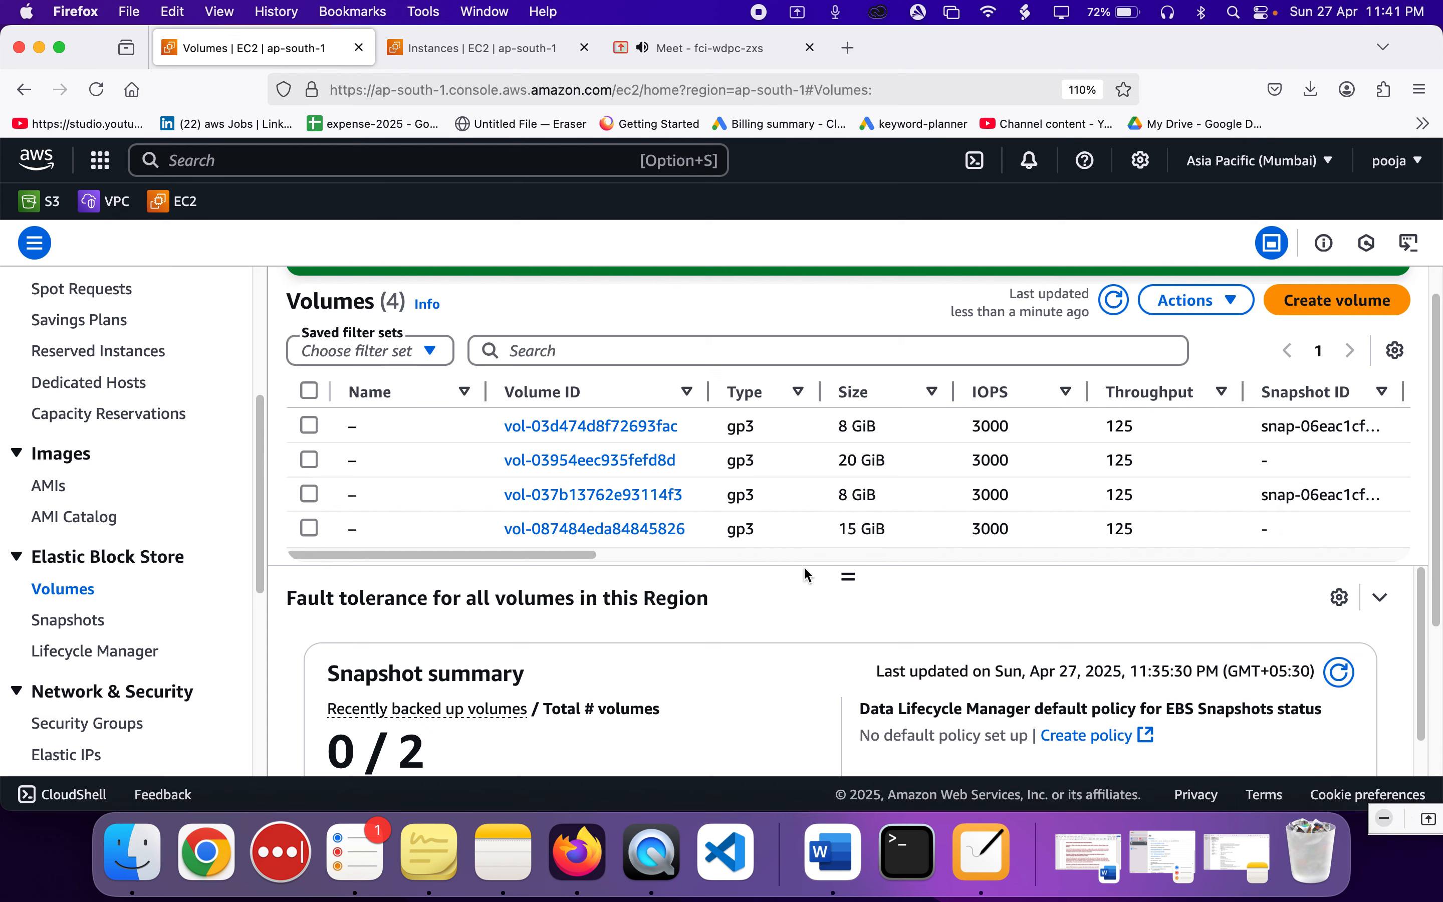
- Select the 20 GiB volume and check its Availability Zone and state in the list
drag(801, 554, 643, 552)
scroll(631, 548, left, 5)
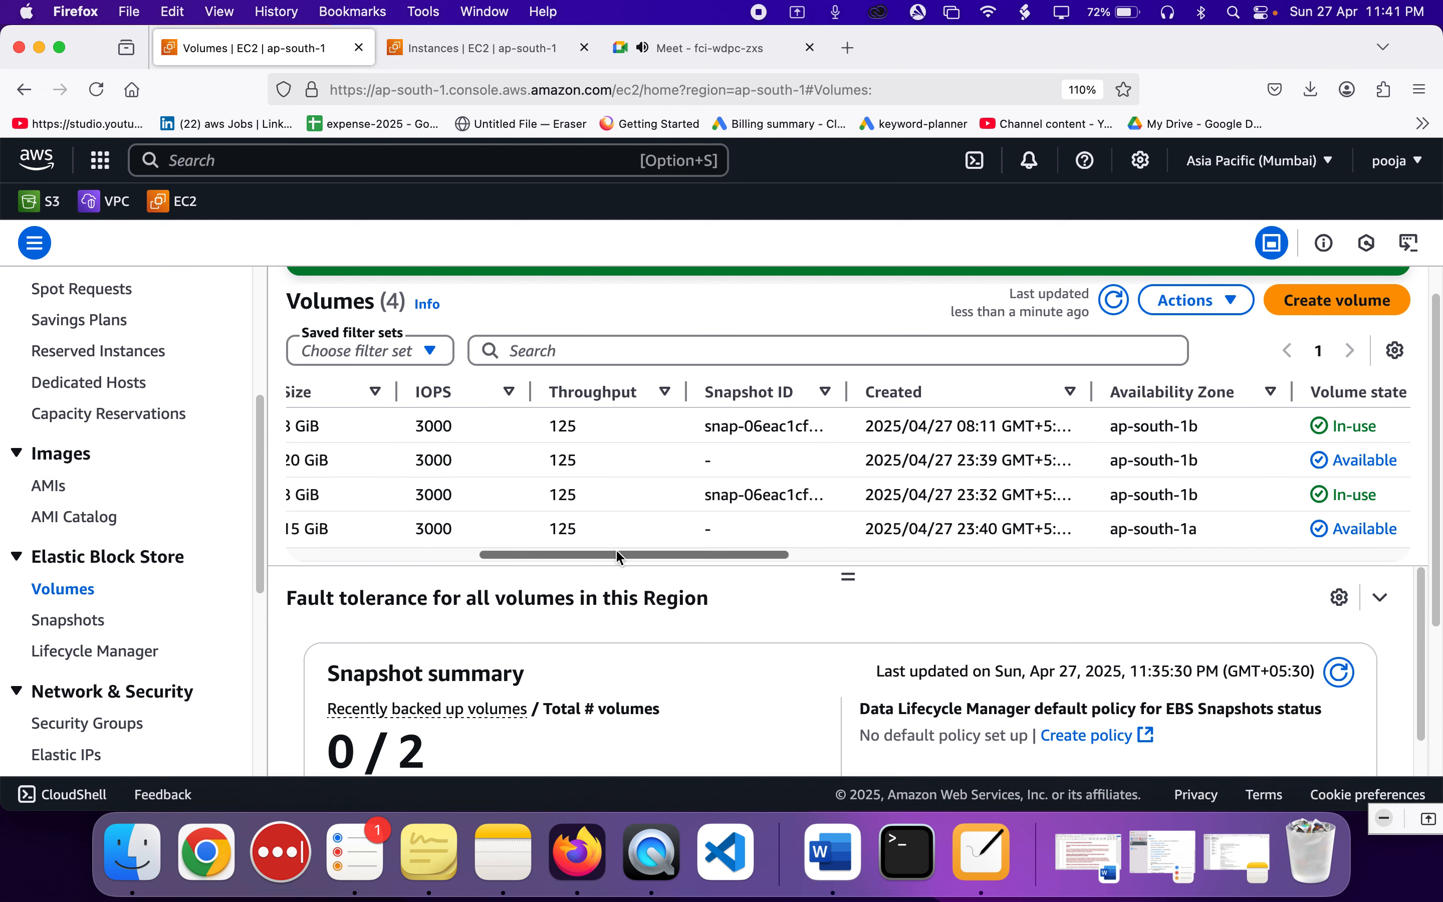
drag(618, 554, 521, 554)
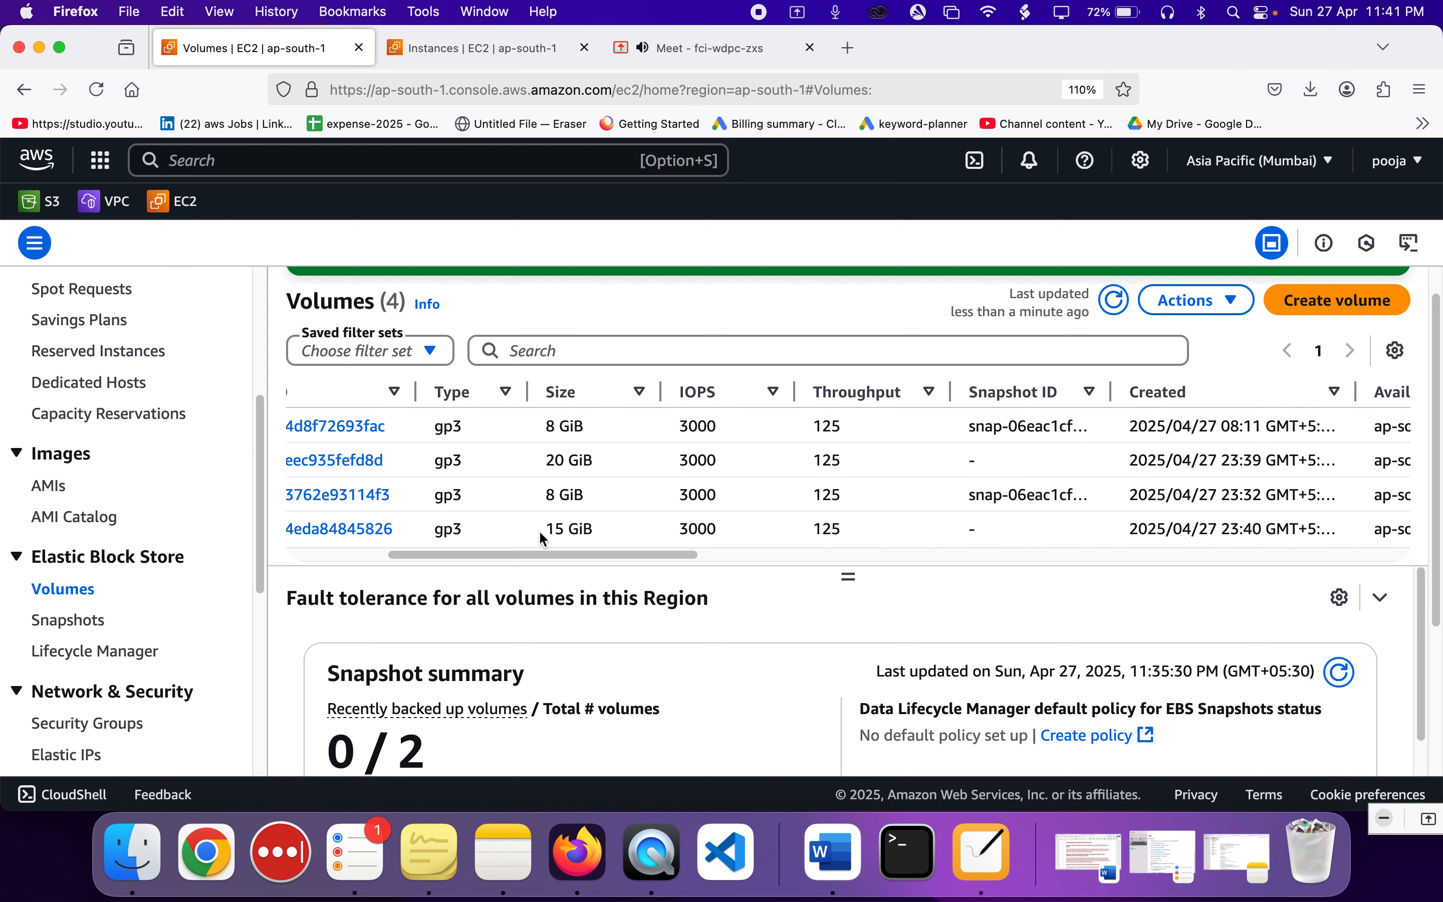
drag(547, 458, 590, 460)
scroll(588, 458, left, 2)
scroll(589, 458, right, 6)
click(590, 458)
scroll(590, 458, right, 1)
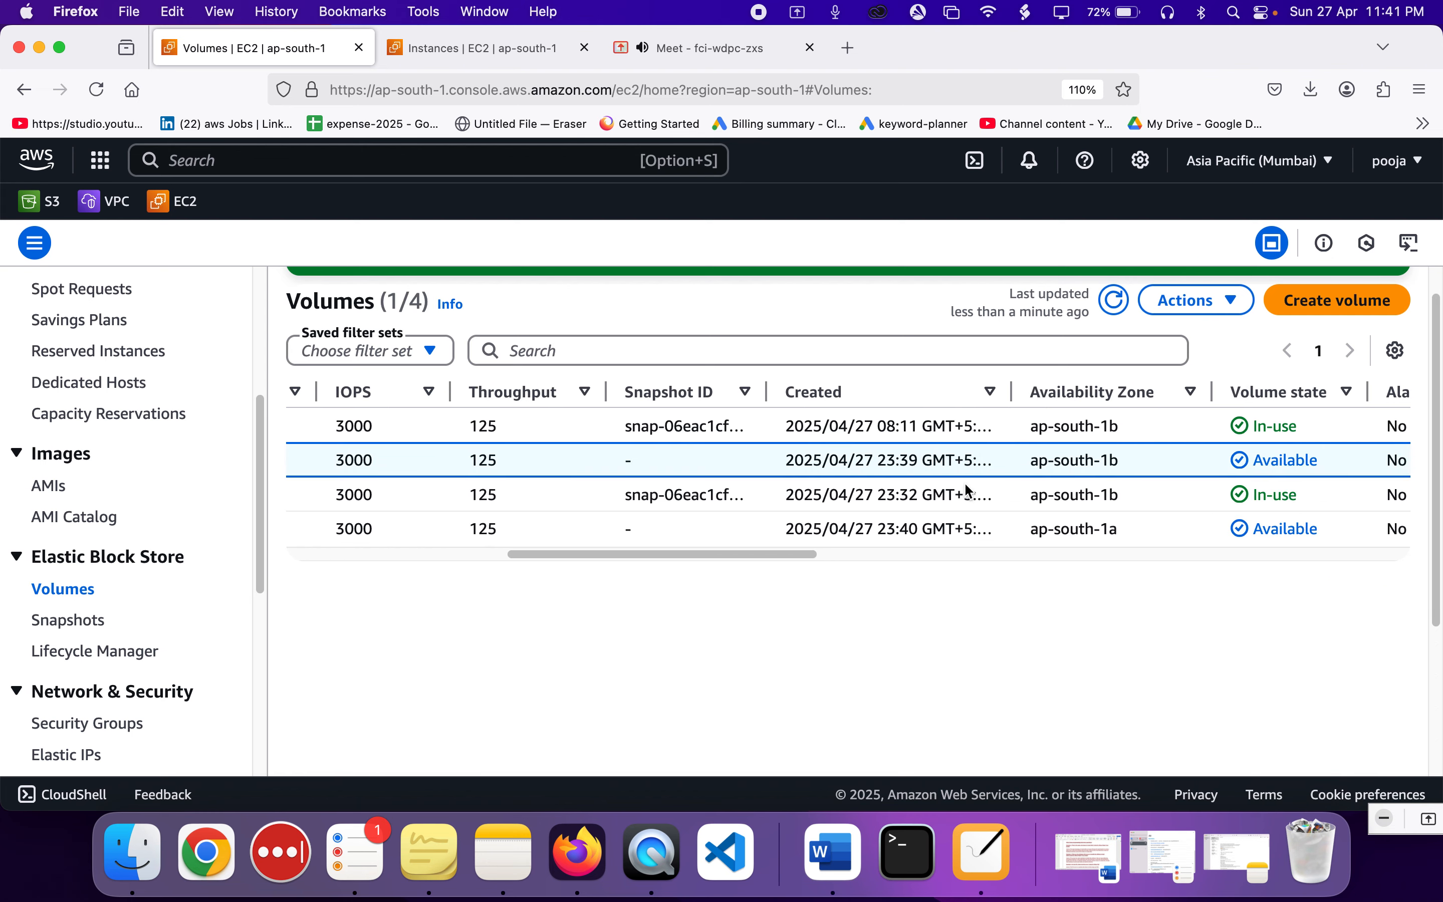
- Select the 15 GiB volume and examine its Availability Zone and state for comparison
scroll(970, 485, left, 5)
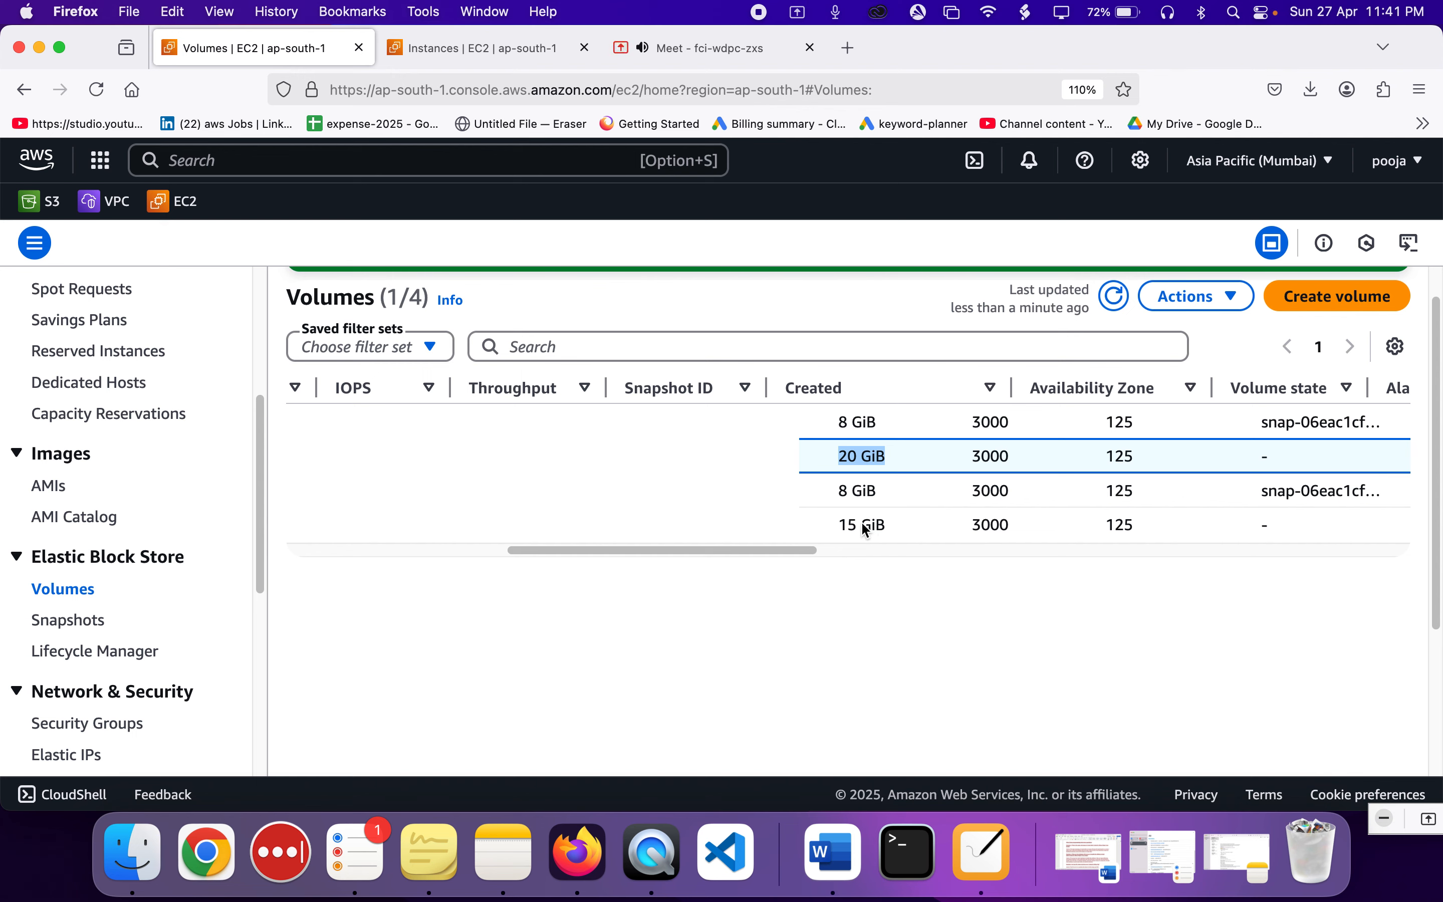
click(866, 529)
scroll(852, 525, right, 5)
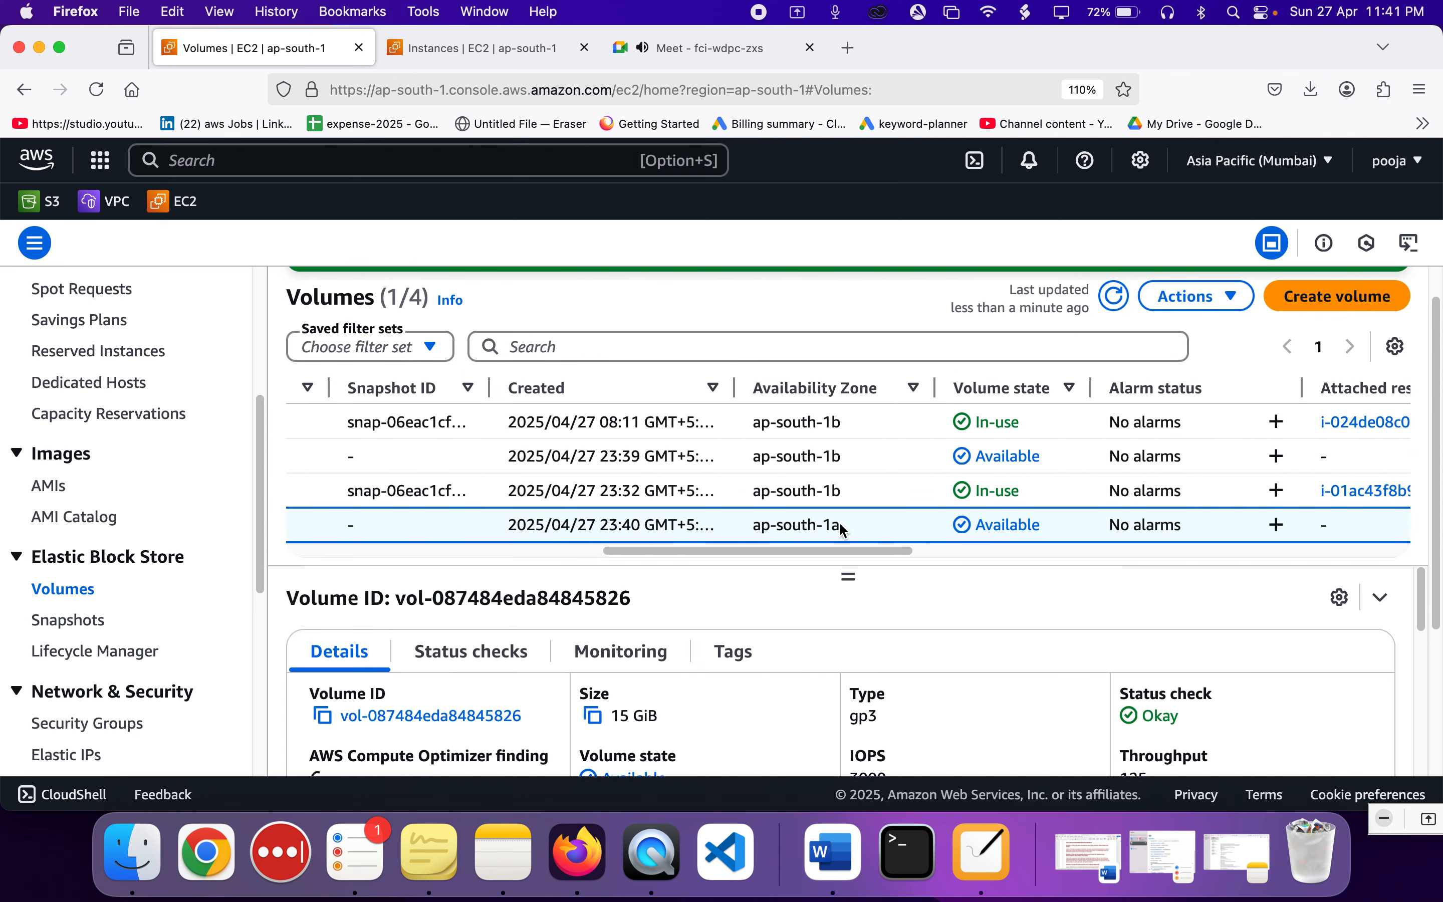
double_click(841, 525)
scroll(840, 524, left, 8)
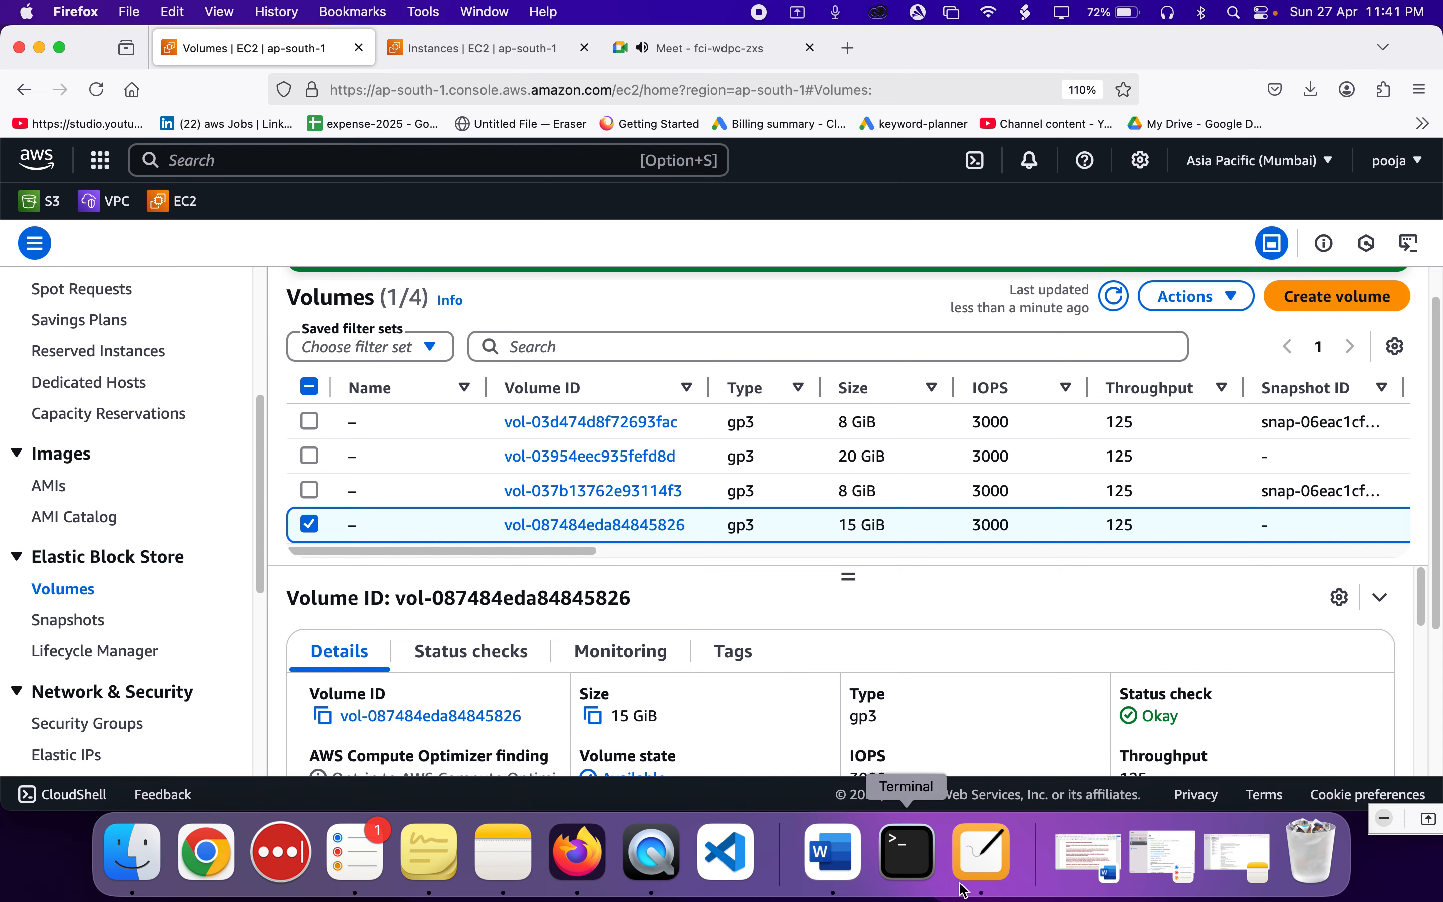
- Switch to the whiteboard, point out the "VM" and "20" labels on the instance drawing, and return to Firefox
click(981, 855)
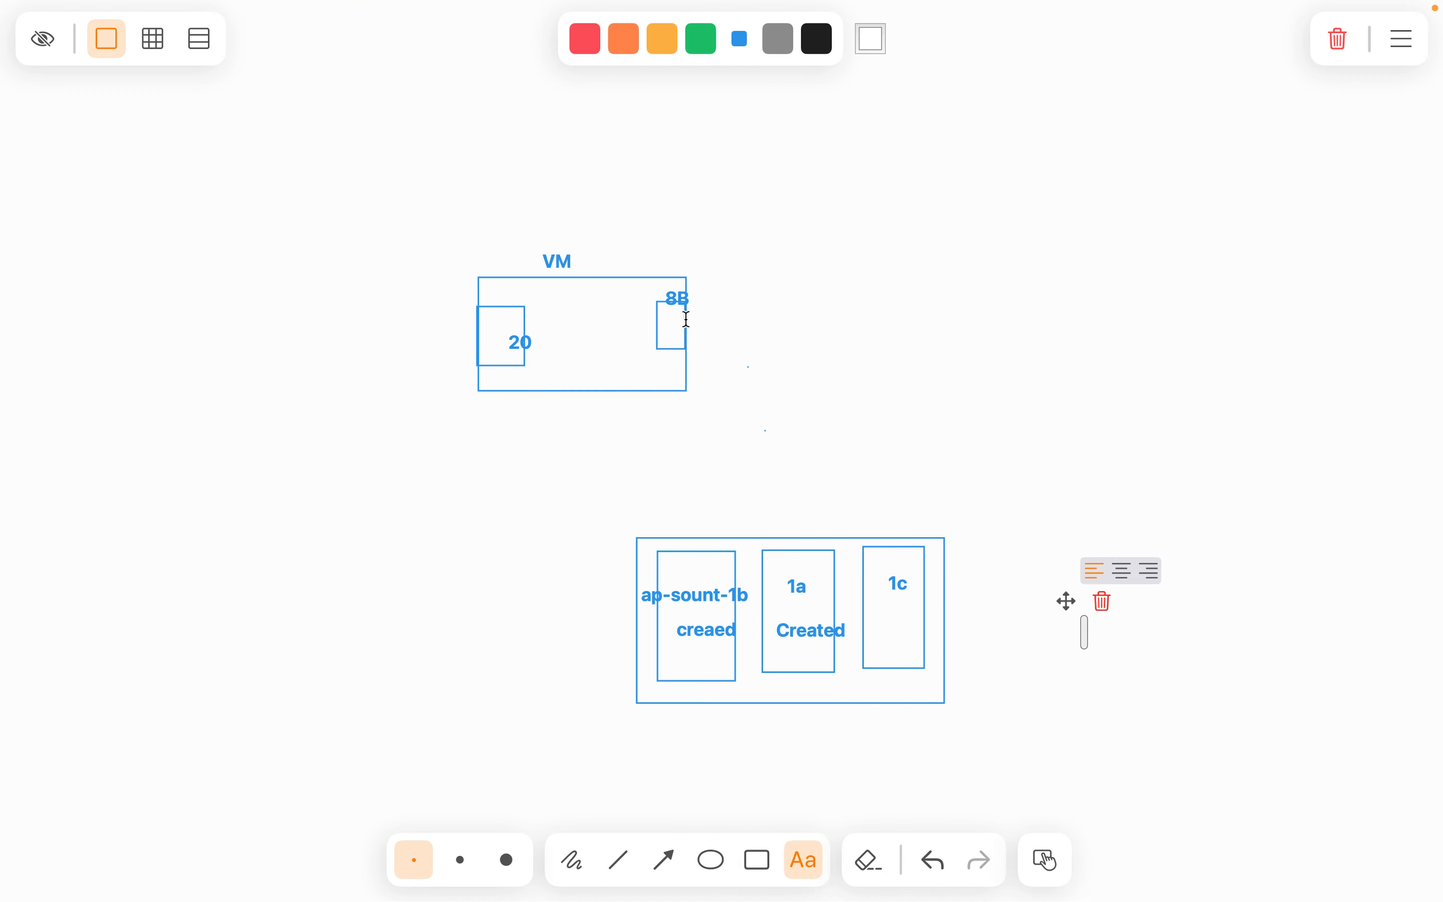
click(554, 264)
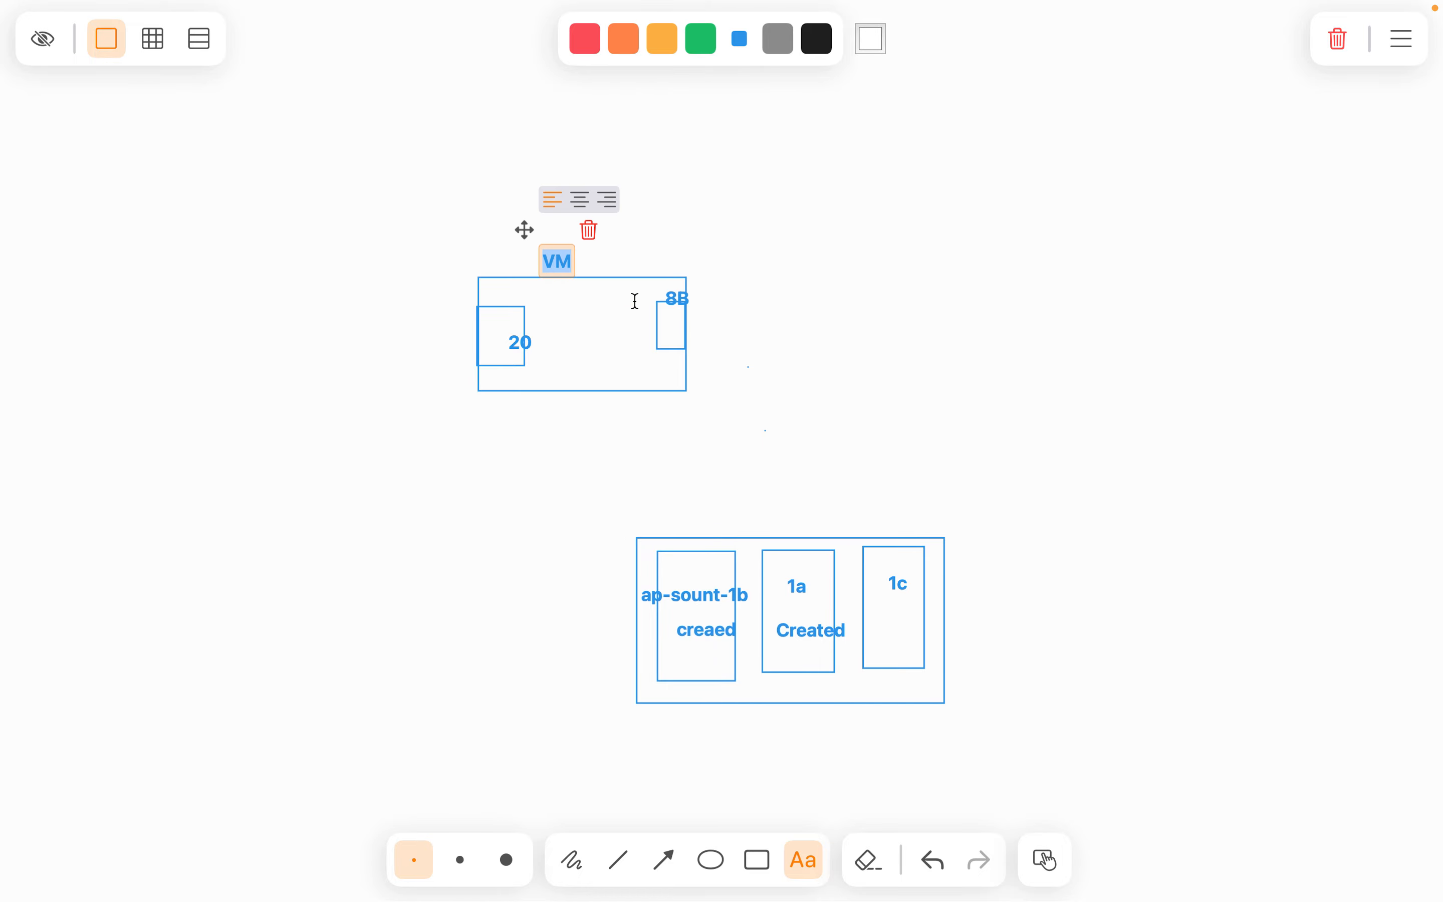
click(524, 344)
key(ctrl+Left)
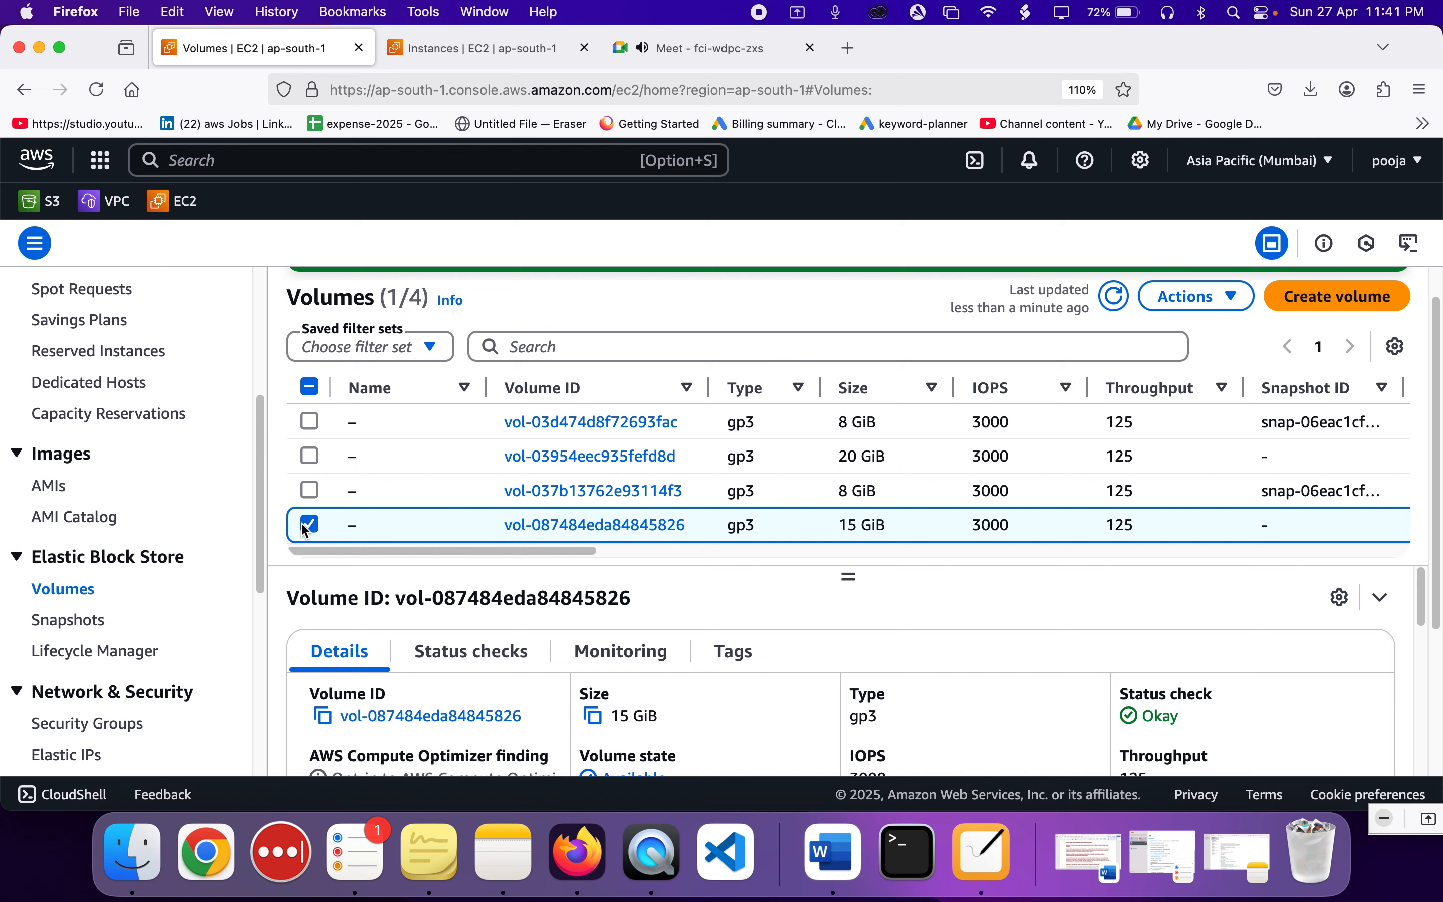
- Open the attach form for the 15 GiB volume and check which instances are offered for it
click(1187, 298)
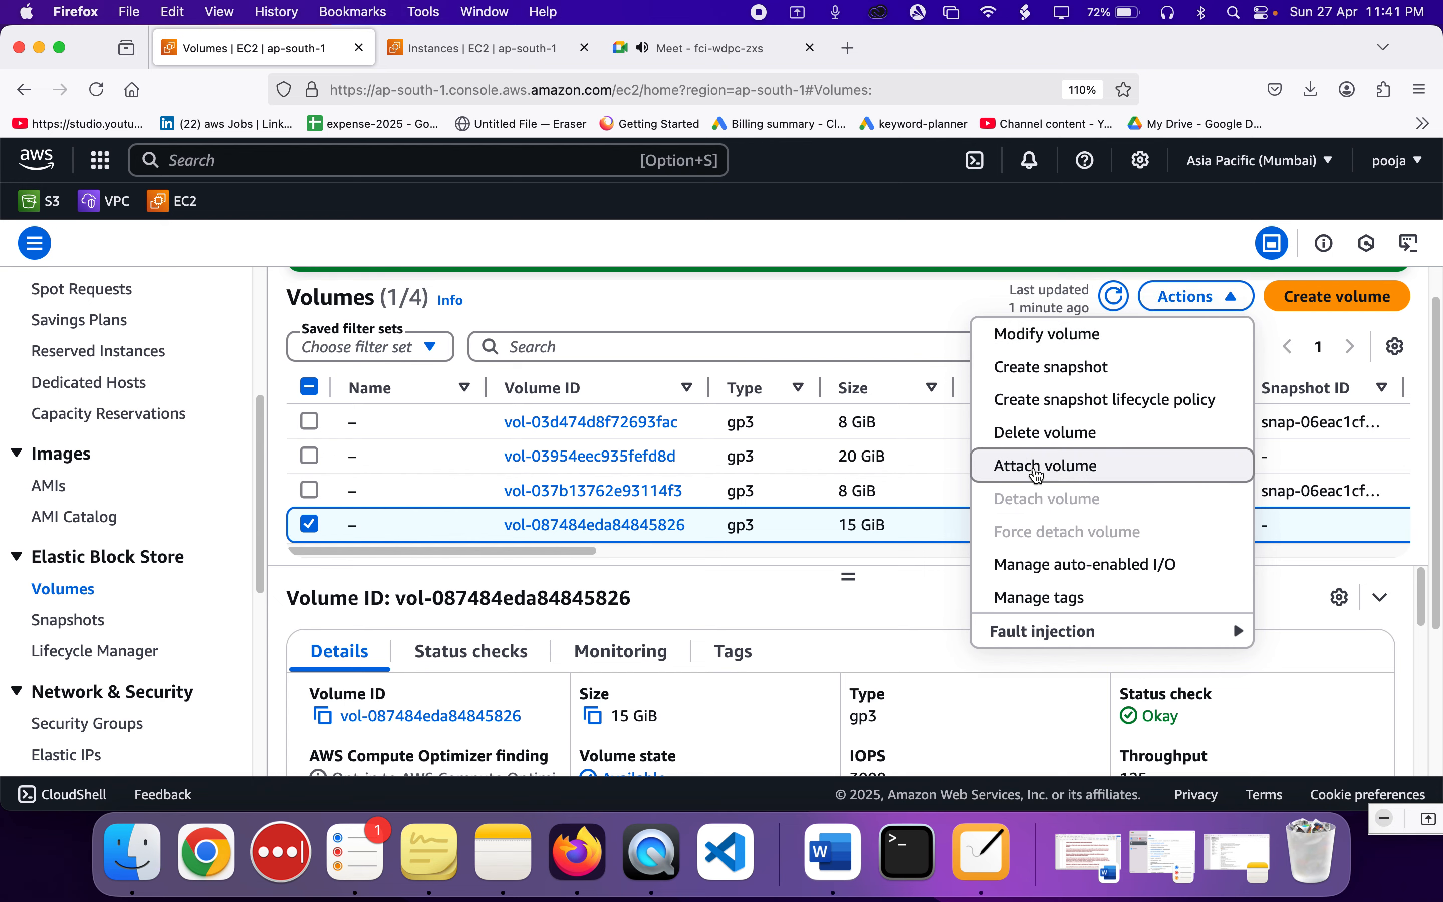
click(1040, 467)
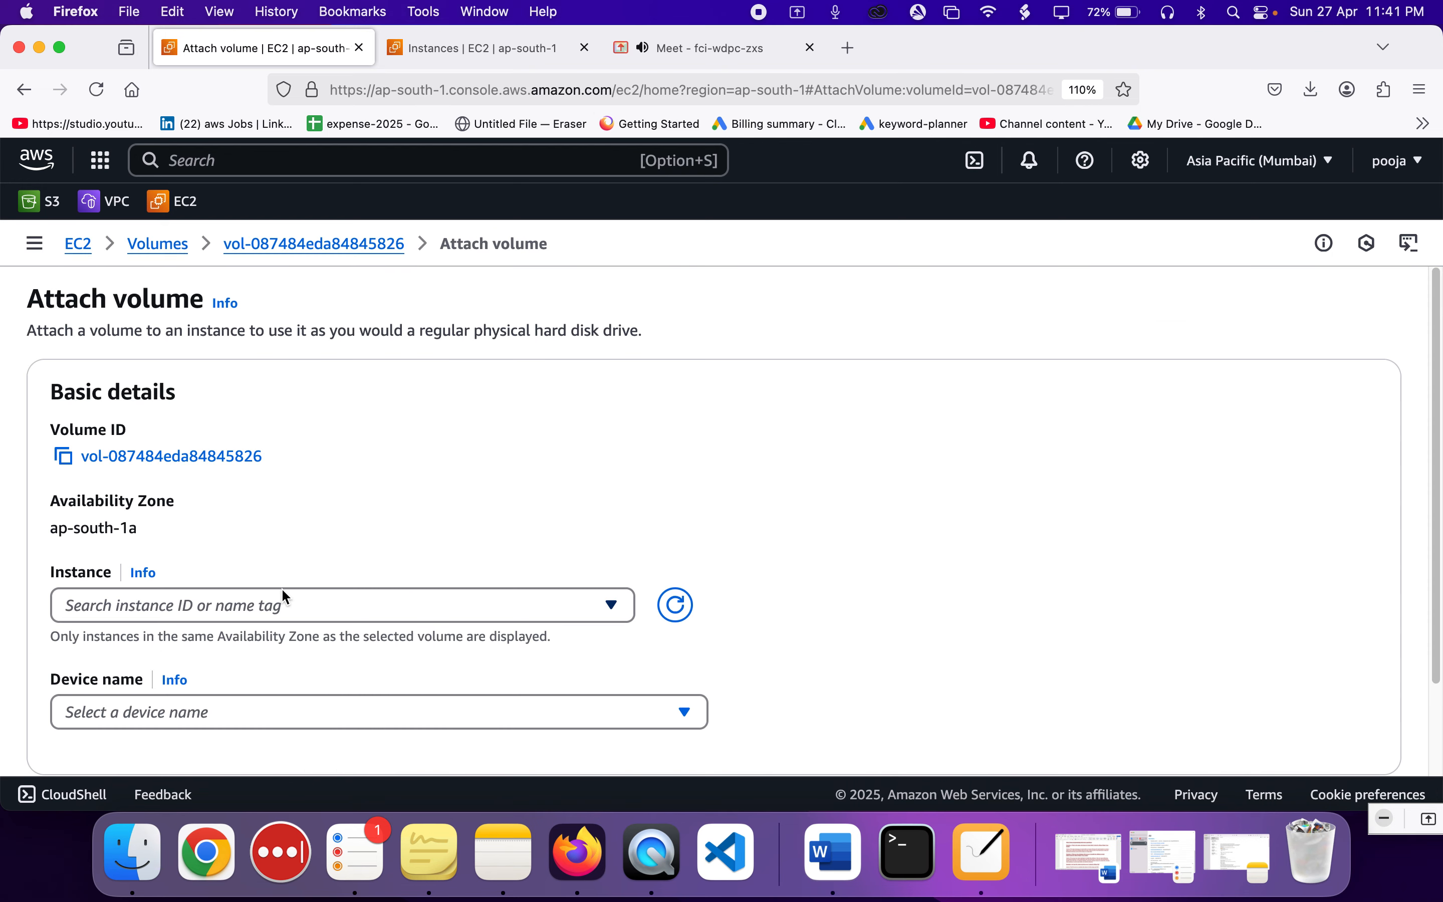
scroll(282, 587, down, 2)
scroll(75, 477, up, 3)
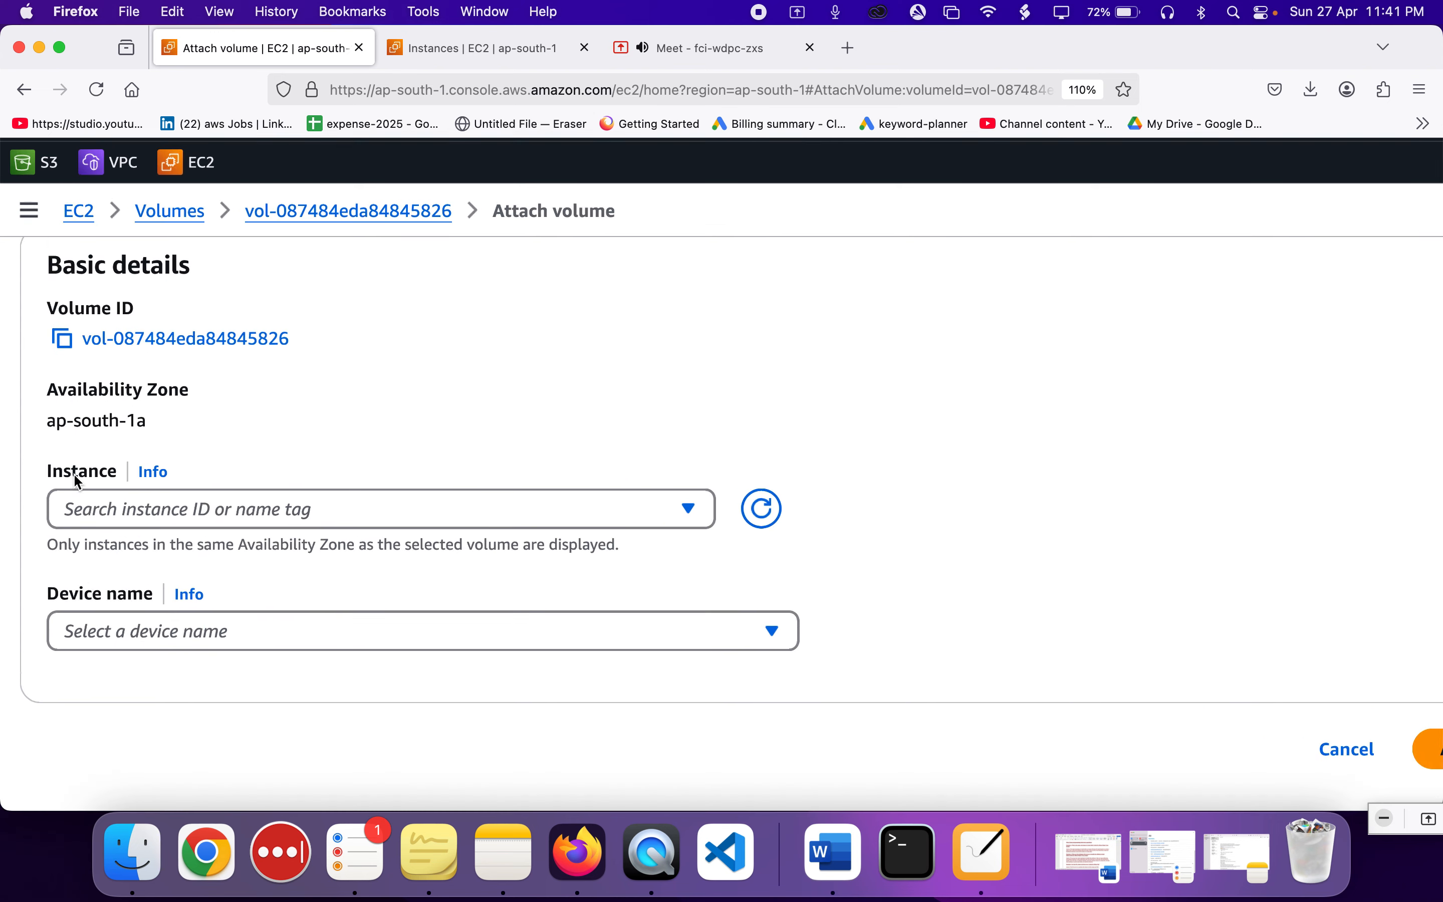
scroll(76, 477, left, 2)
drag(72, 471, 171, 473)
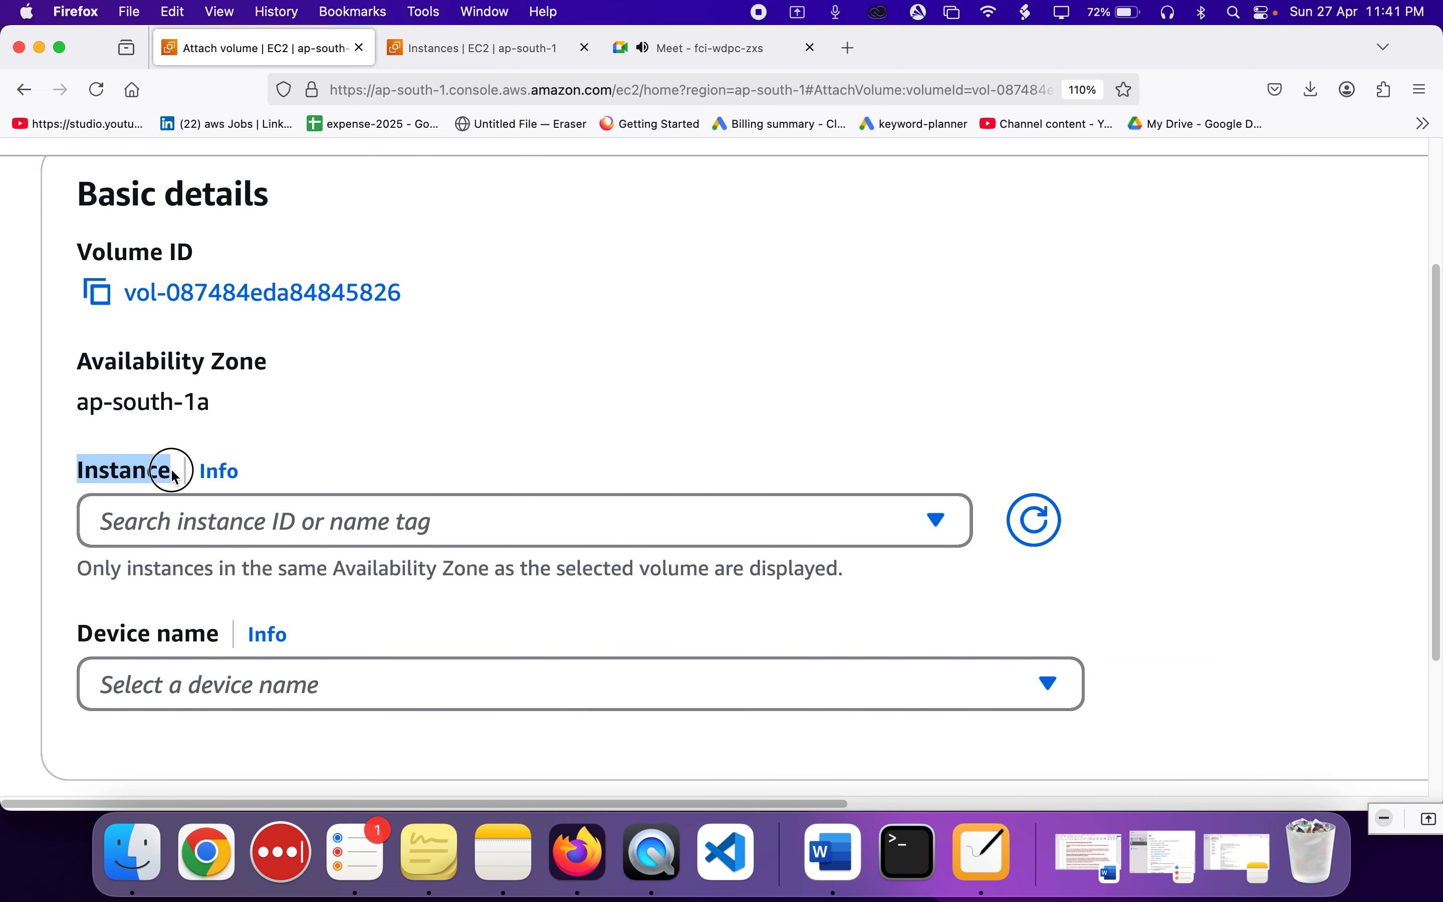
click(428, 514)
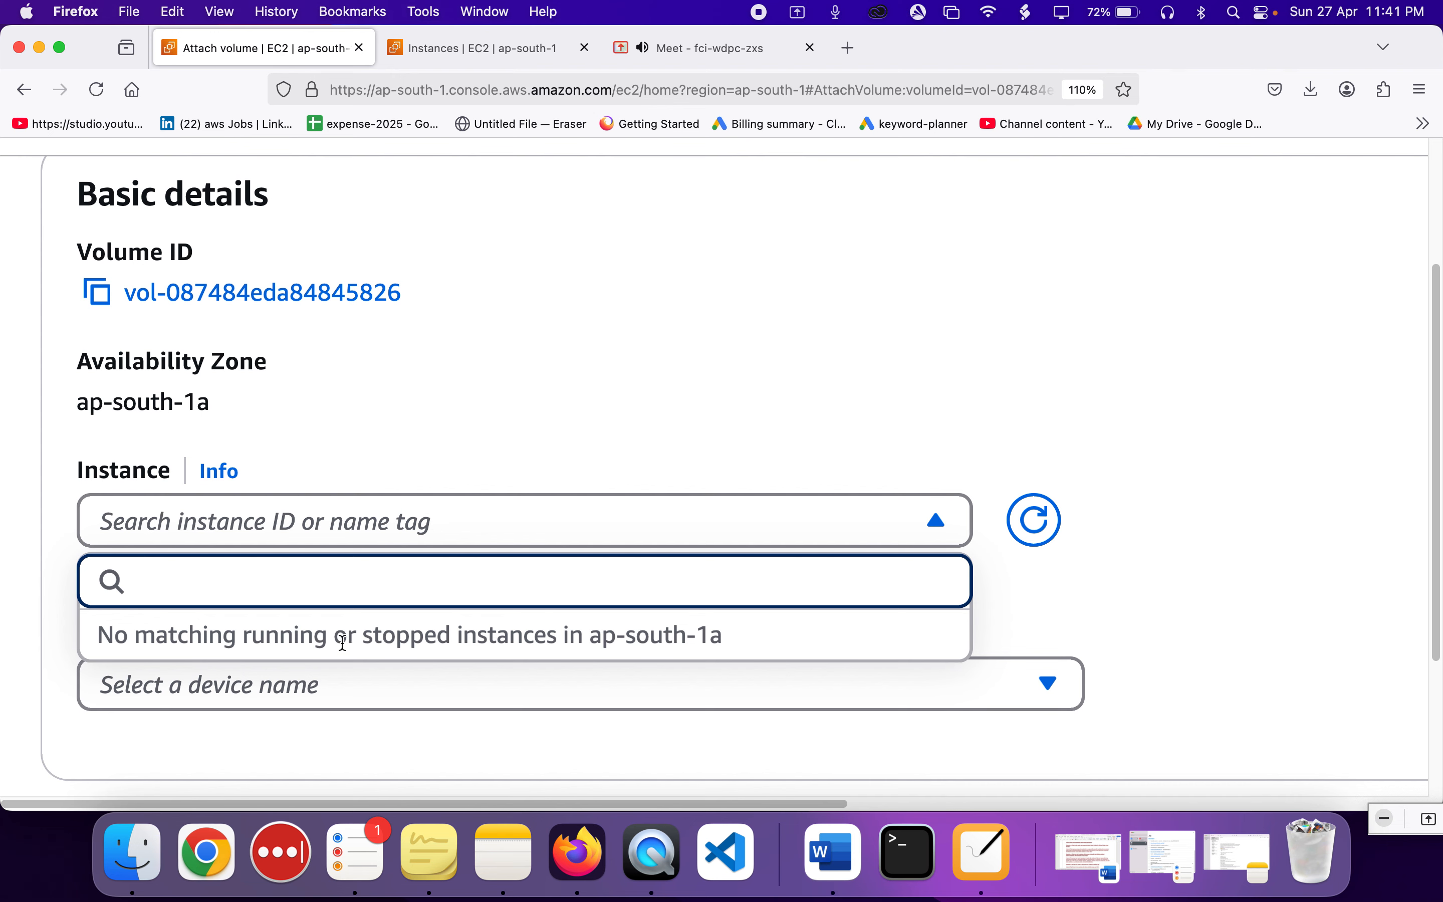
- Compare the 15 GiB volume's Availability Zone with the zone named in the instance choices of the attach form
double_click(81, 407)
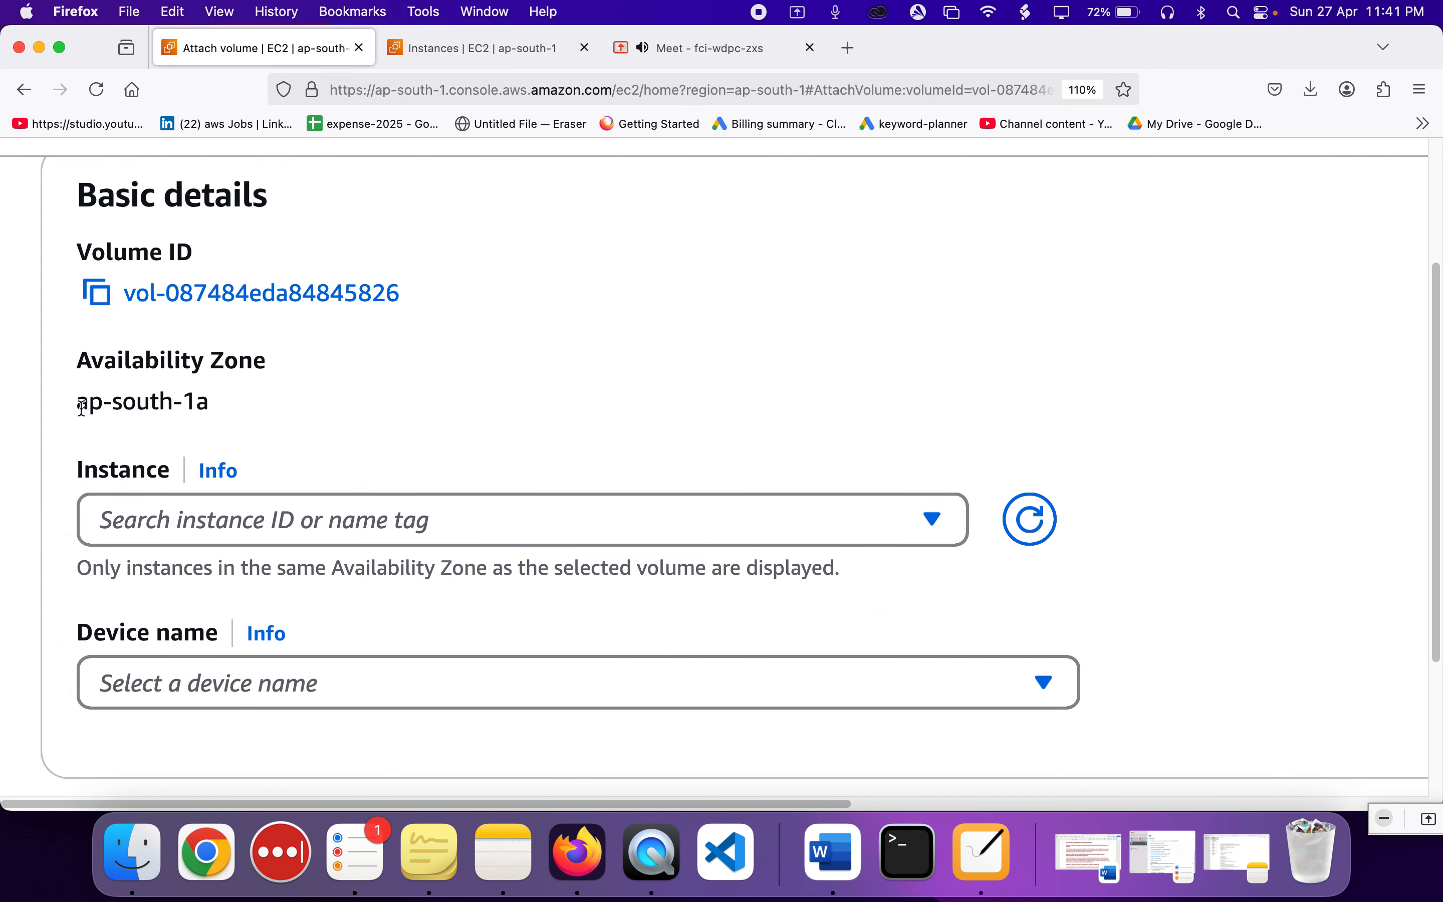
click(214, 404)
double_click(213, 404)
click(245, 520)
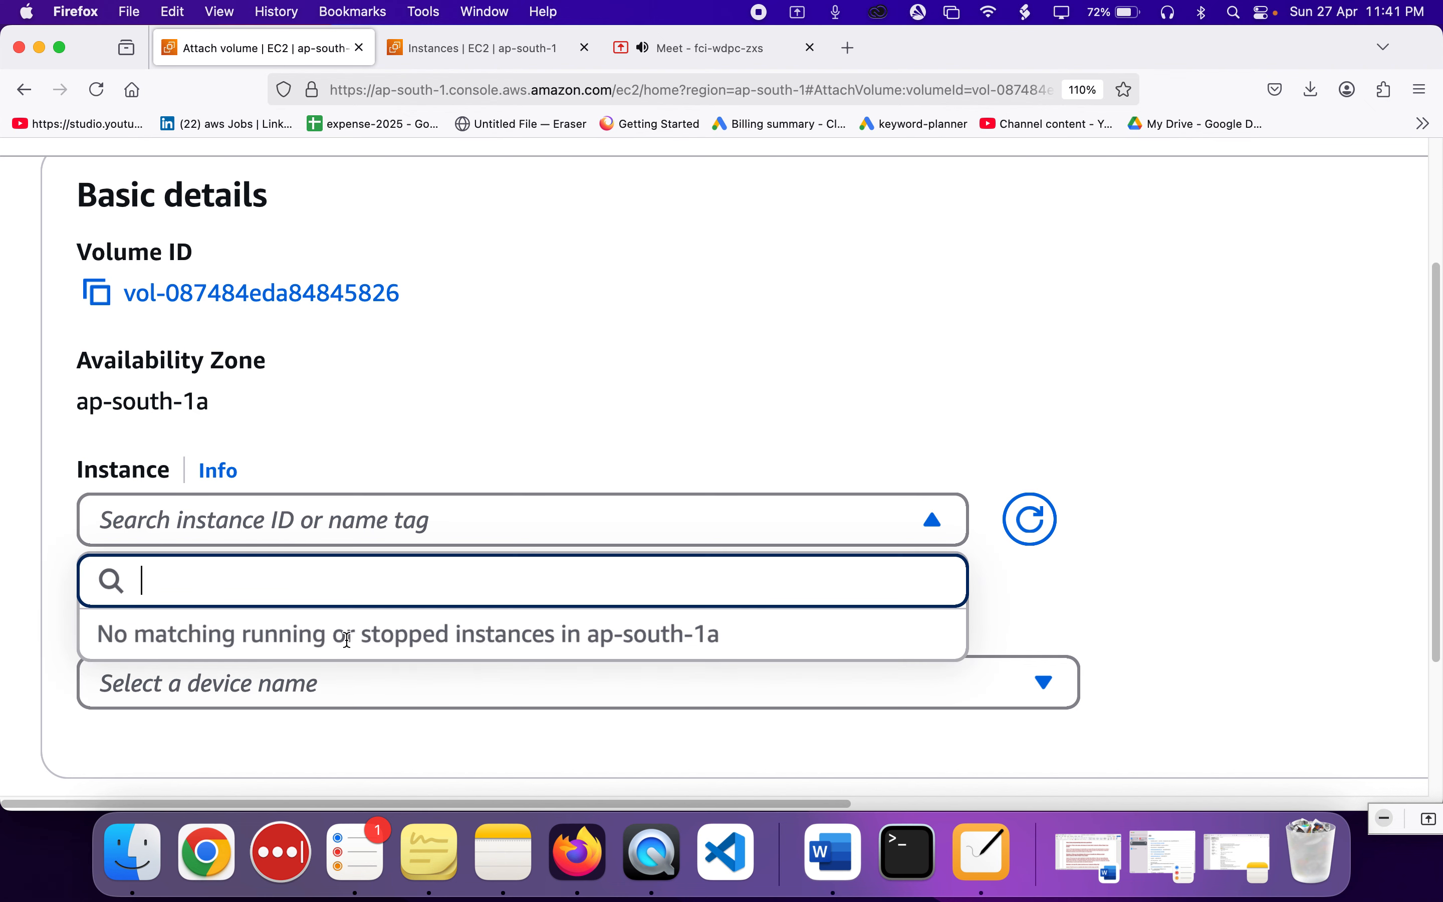
click(592, 639)
drag(593, 638, 714, 642)
scroll(713, 642, down, 5)
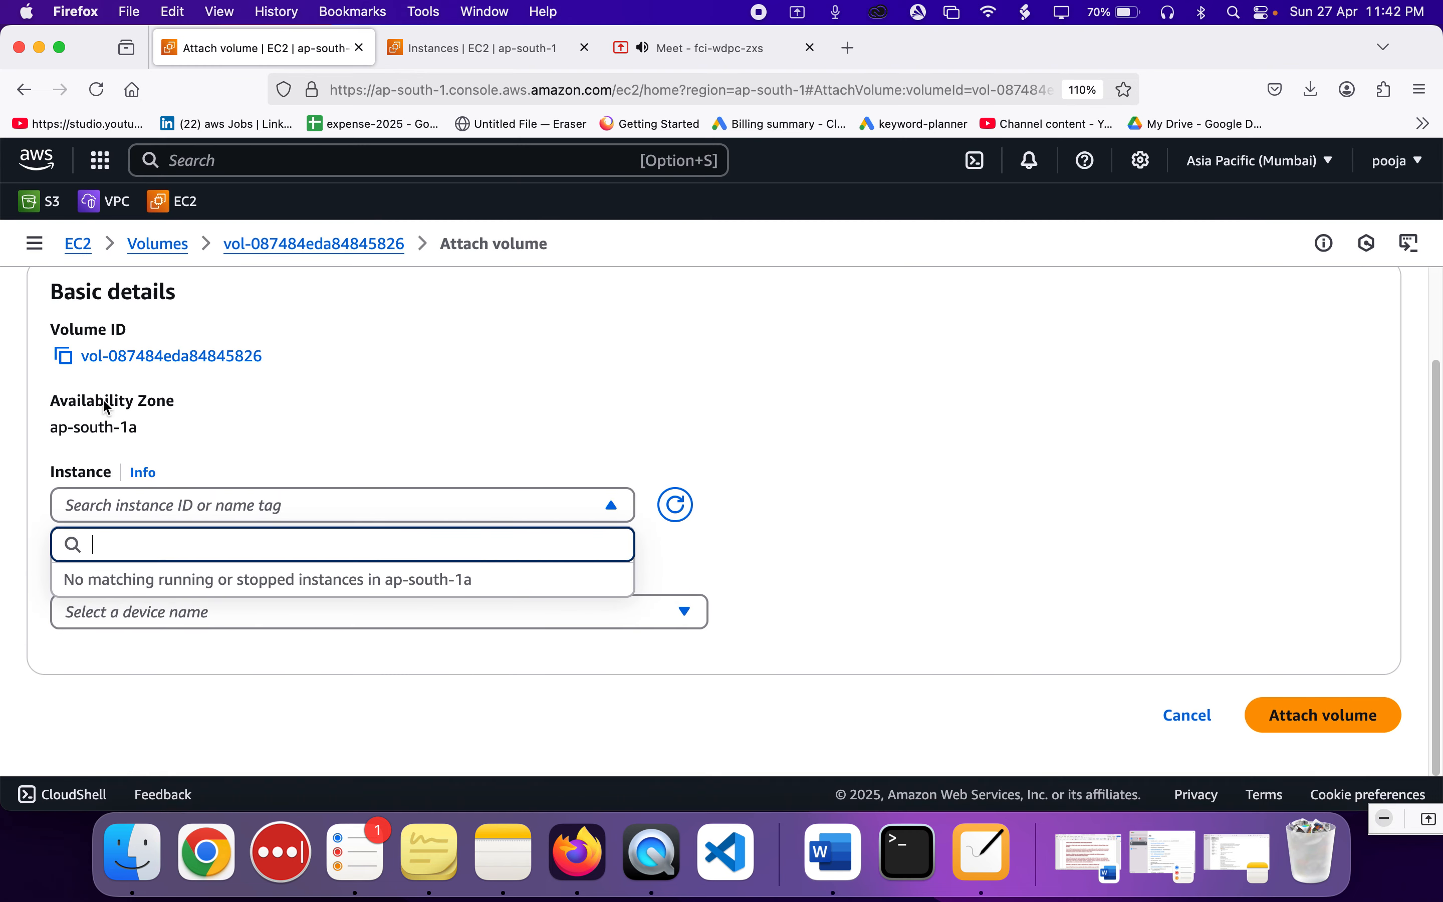
scroll(113, 313, up, 2)
scroll(114, 310, down, 2)
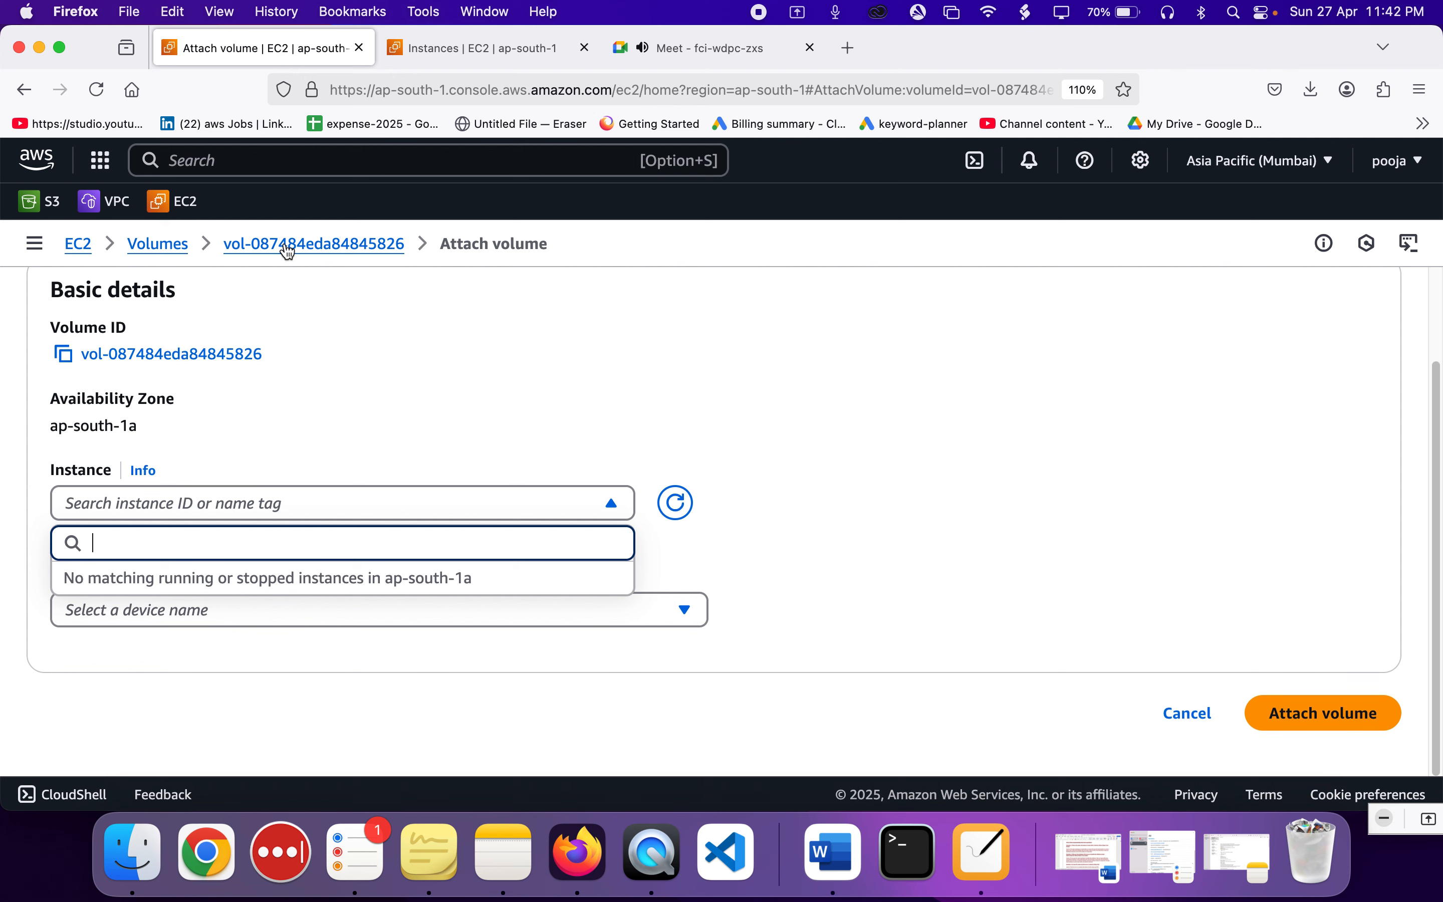
- On the whiteboard, extend the "1a" label to "ap-south-1a" and shift it slightly up and left, then highlight the neighbouring 1b label
click(984, 860)
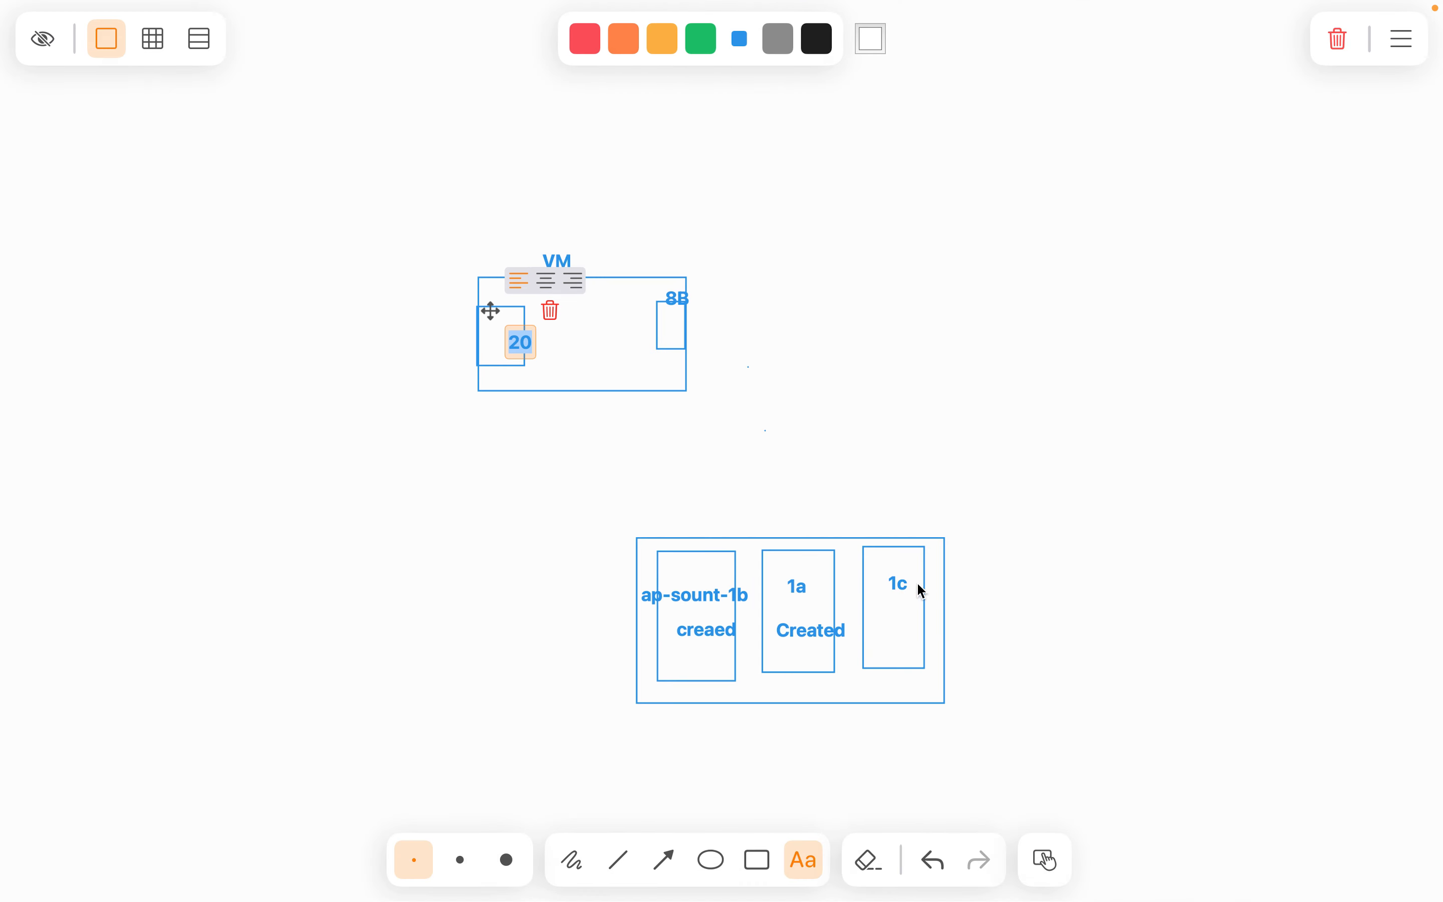
click(799, 580)
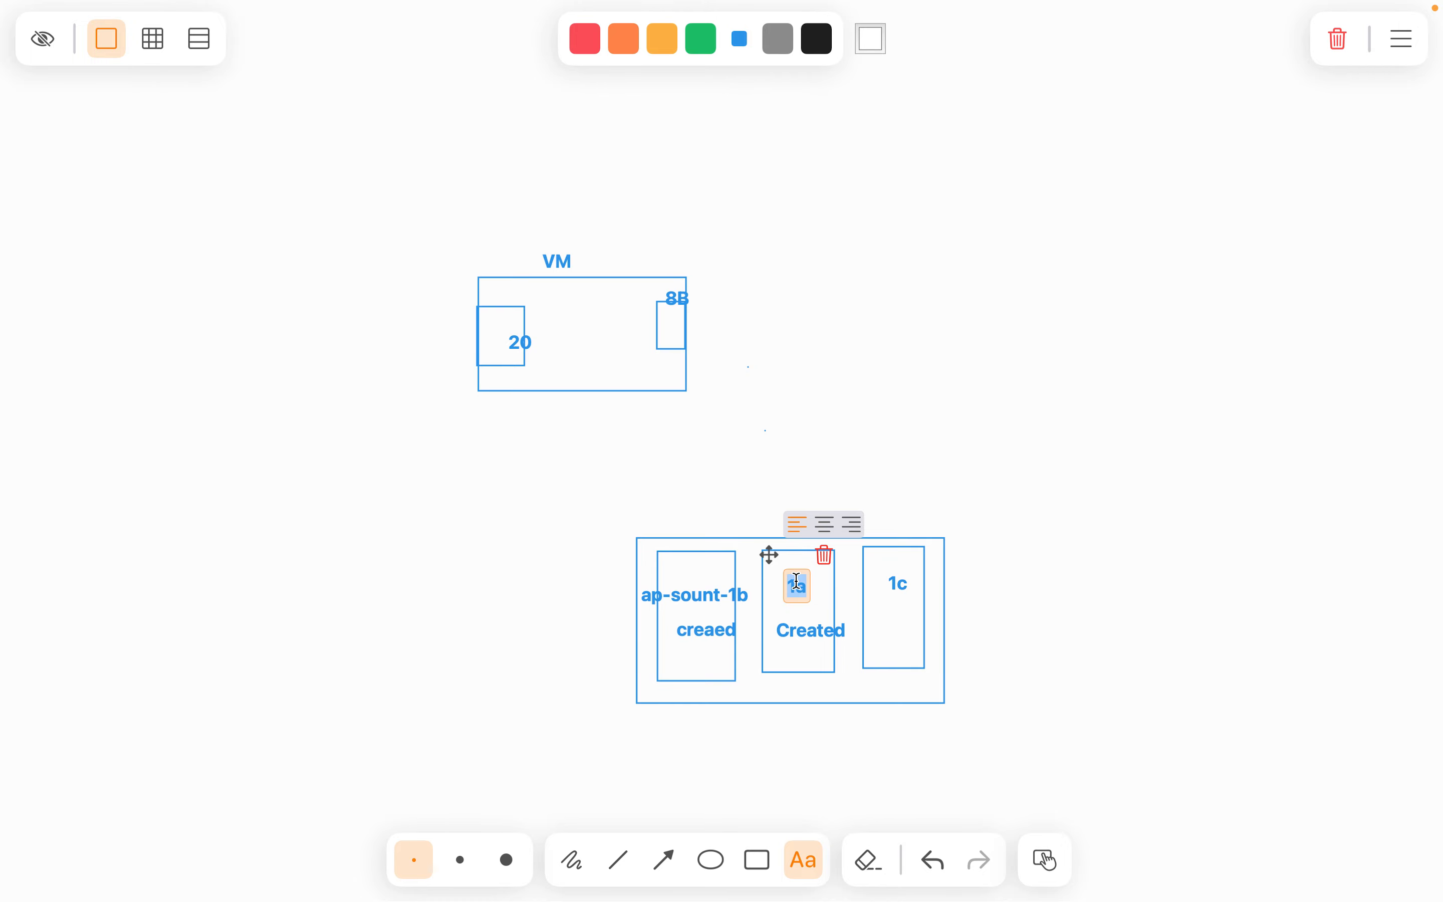
key(Left)
text(a)
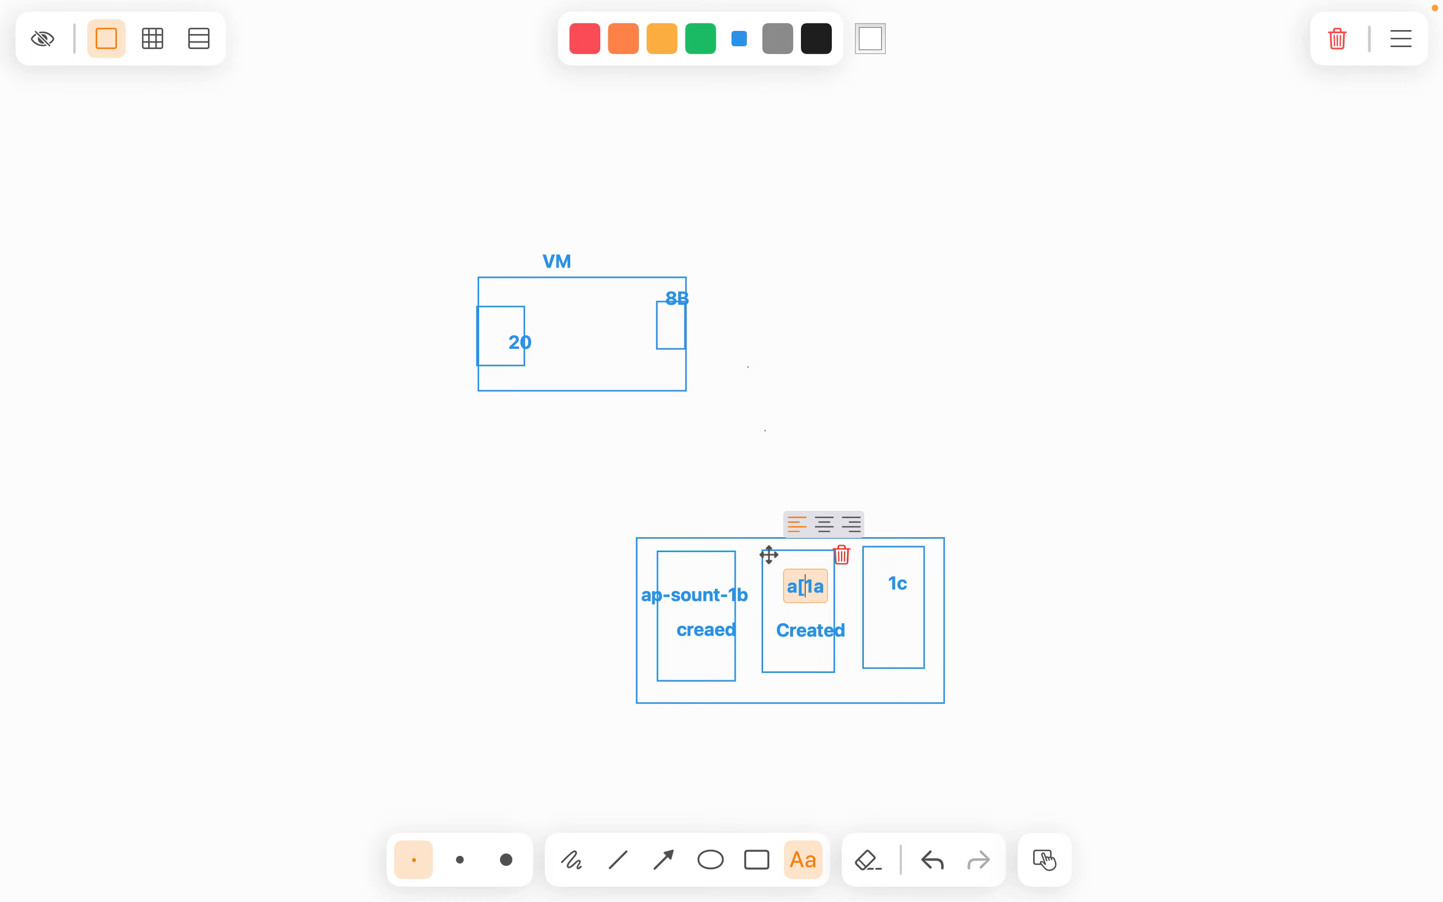
text(p-south)
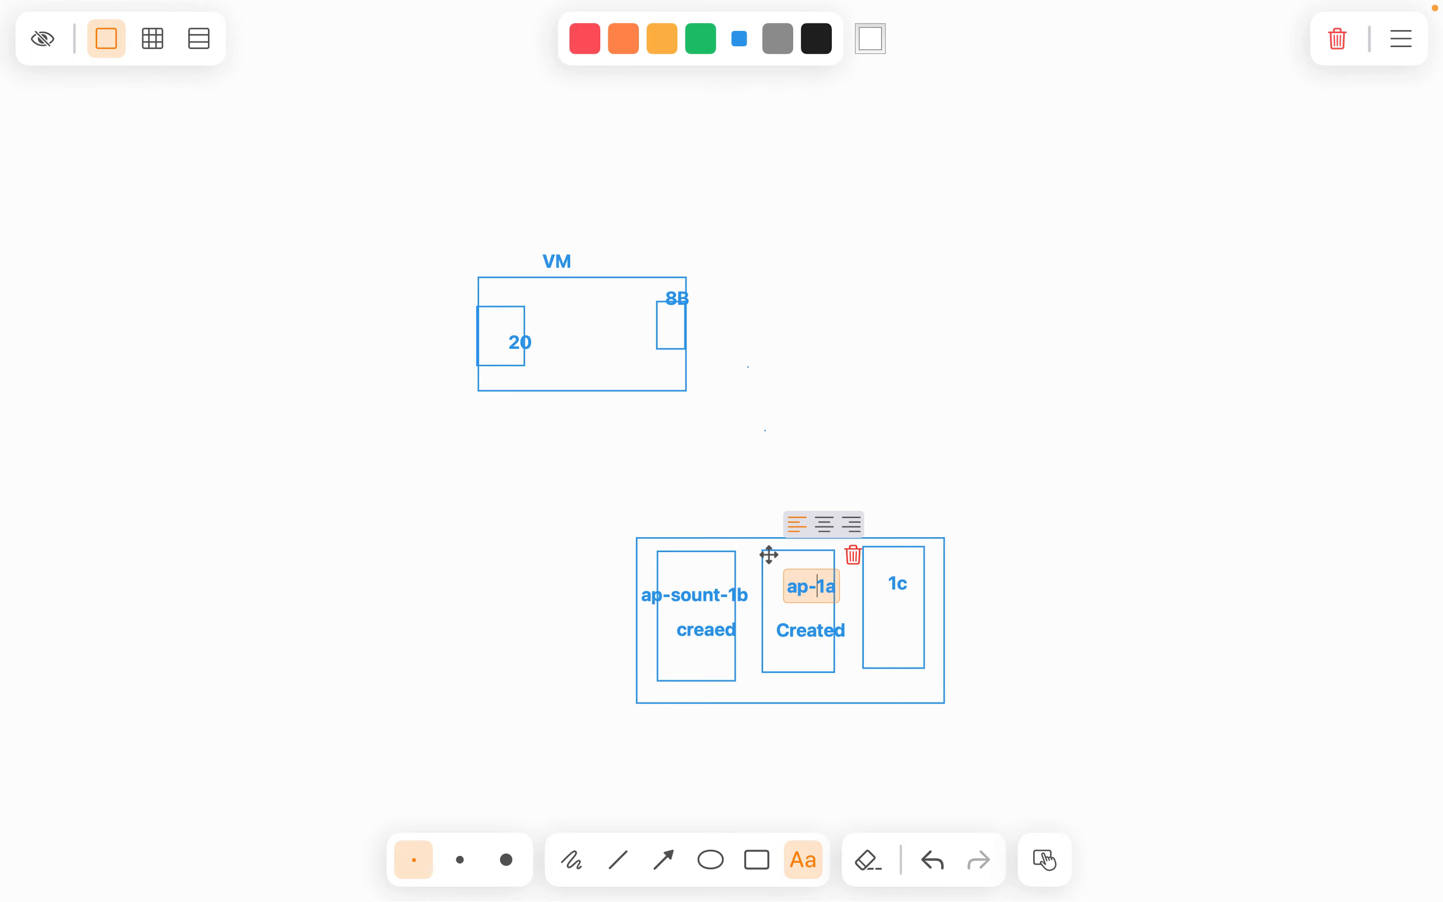
text(-1)
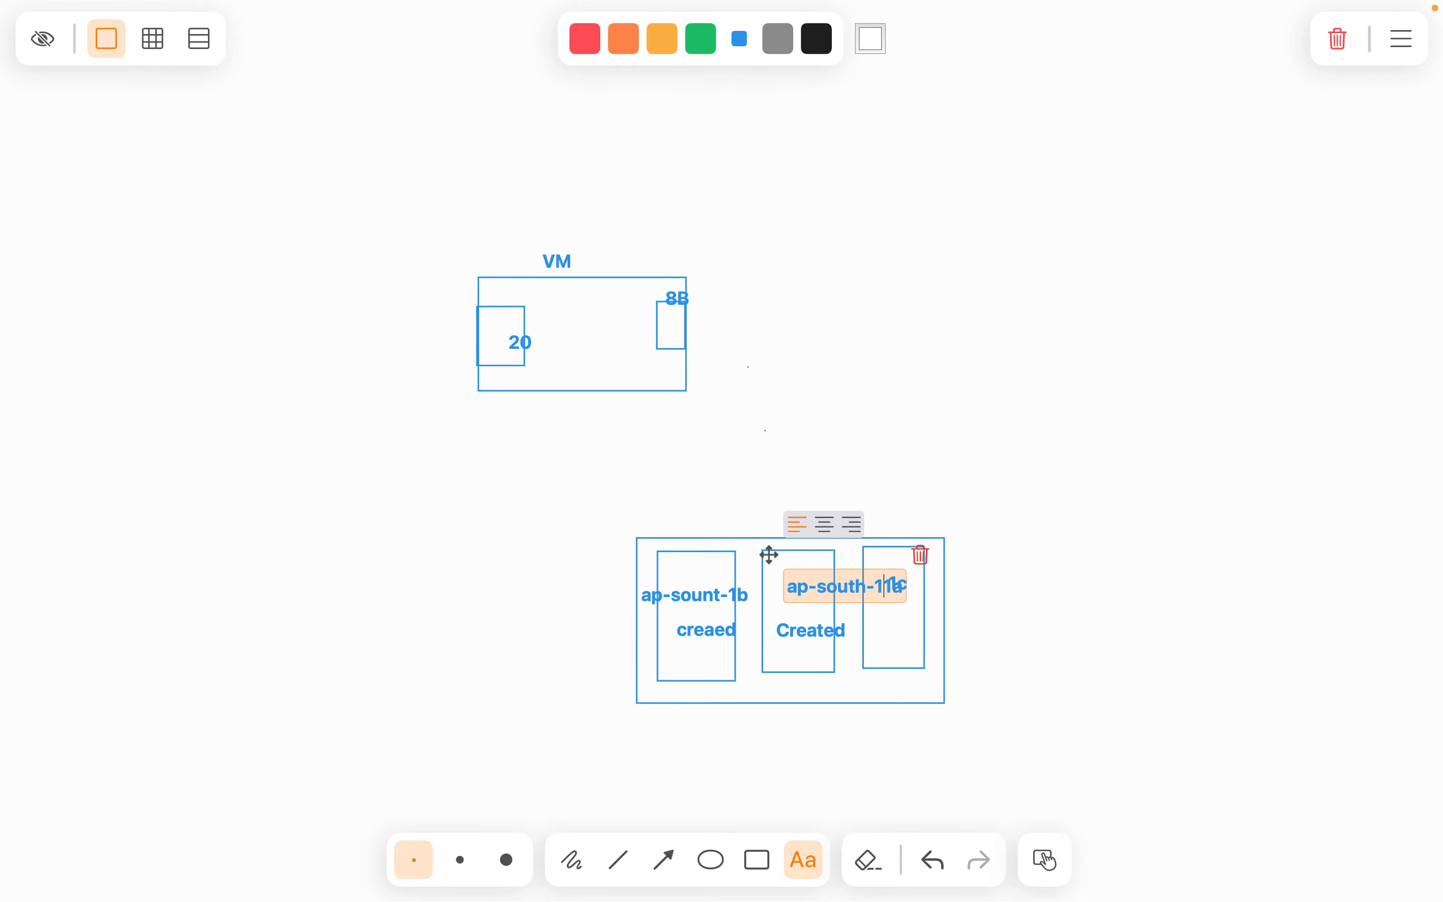
key(BackSpace)
drag(768, 555, 743, 547)
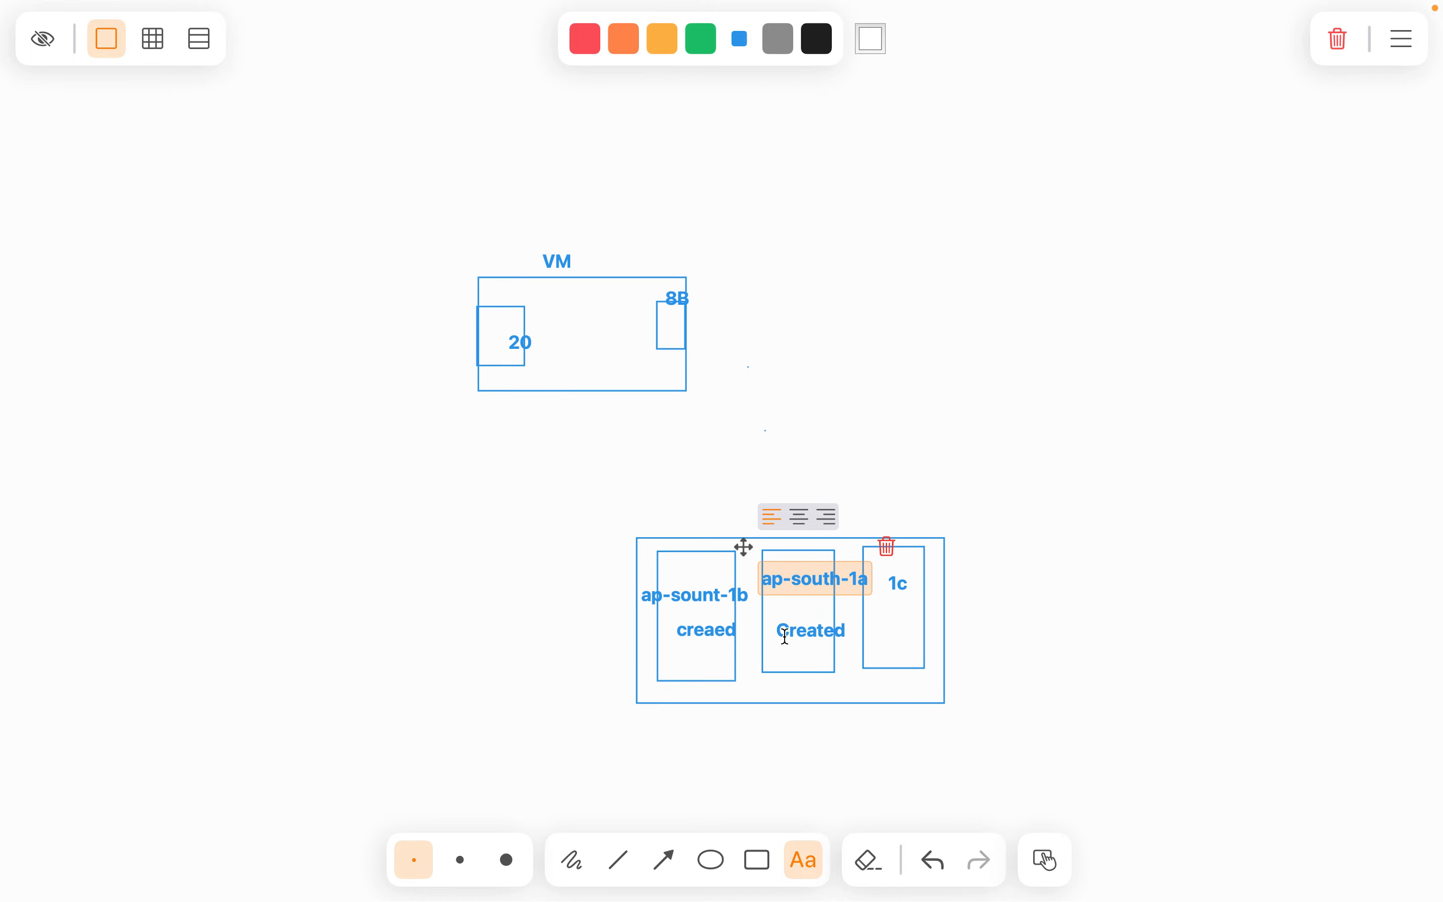
triple_click(675, 604)
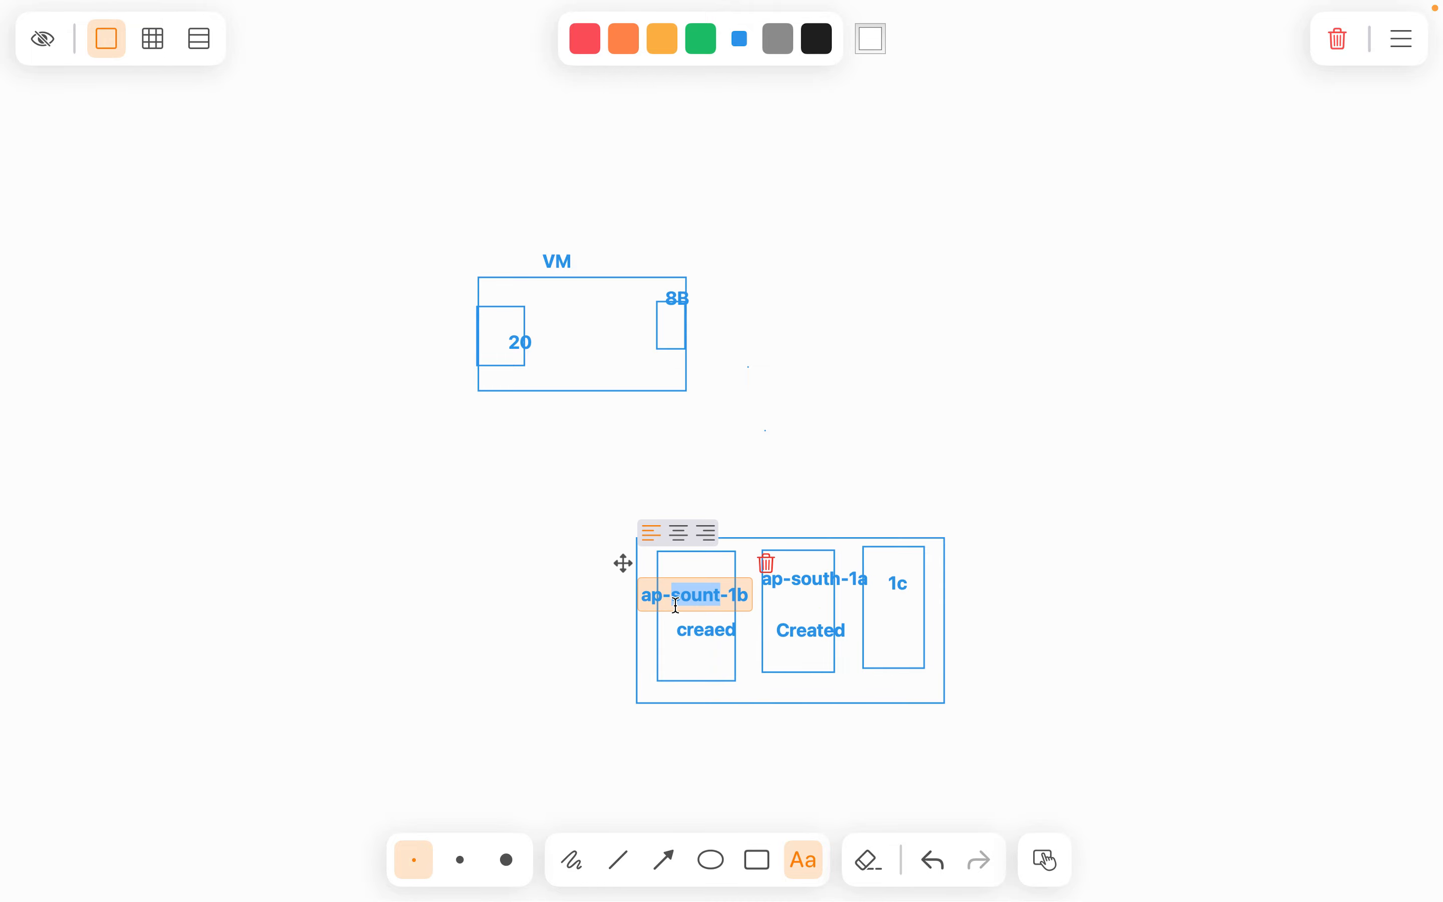
- Return to Firefox, cancel attaching the 15 GiB volume and recheck its Availability Zone in the volumes list
key(ctrl+Left)
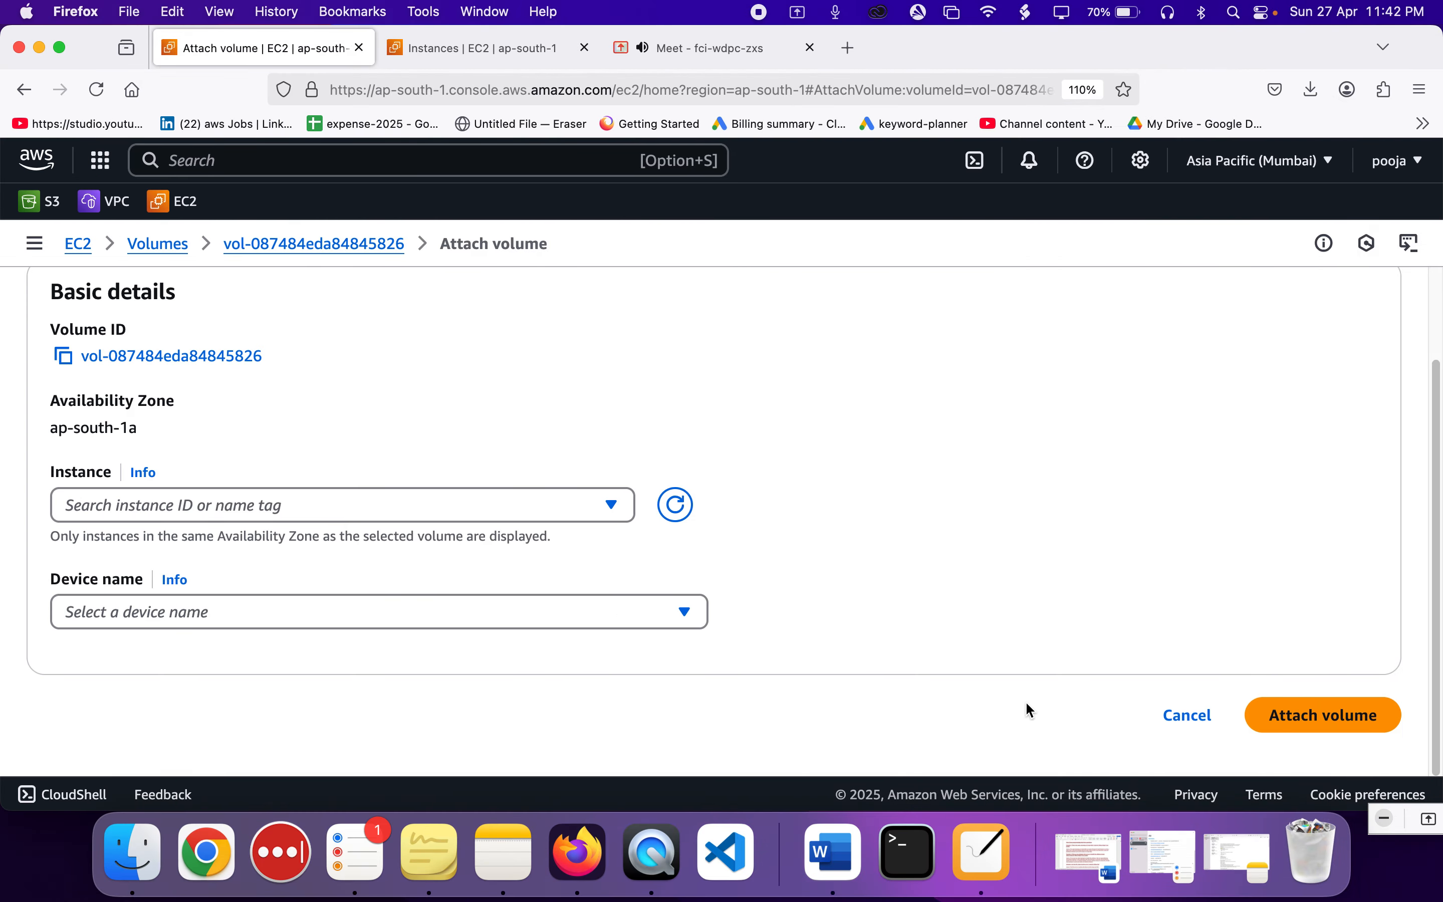
click(1183, 716)
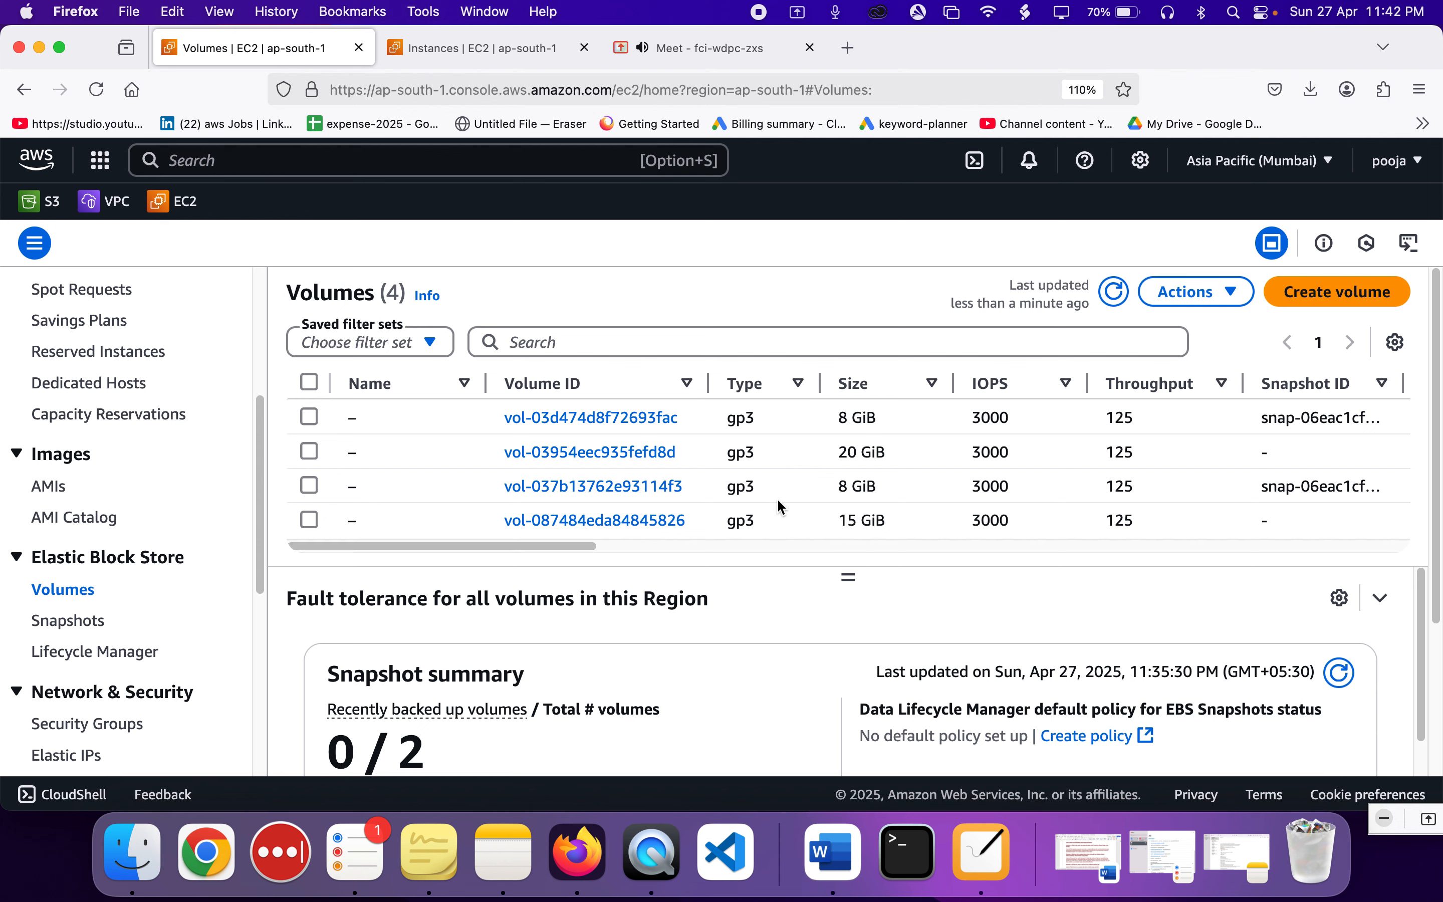
click(835, 522)
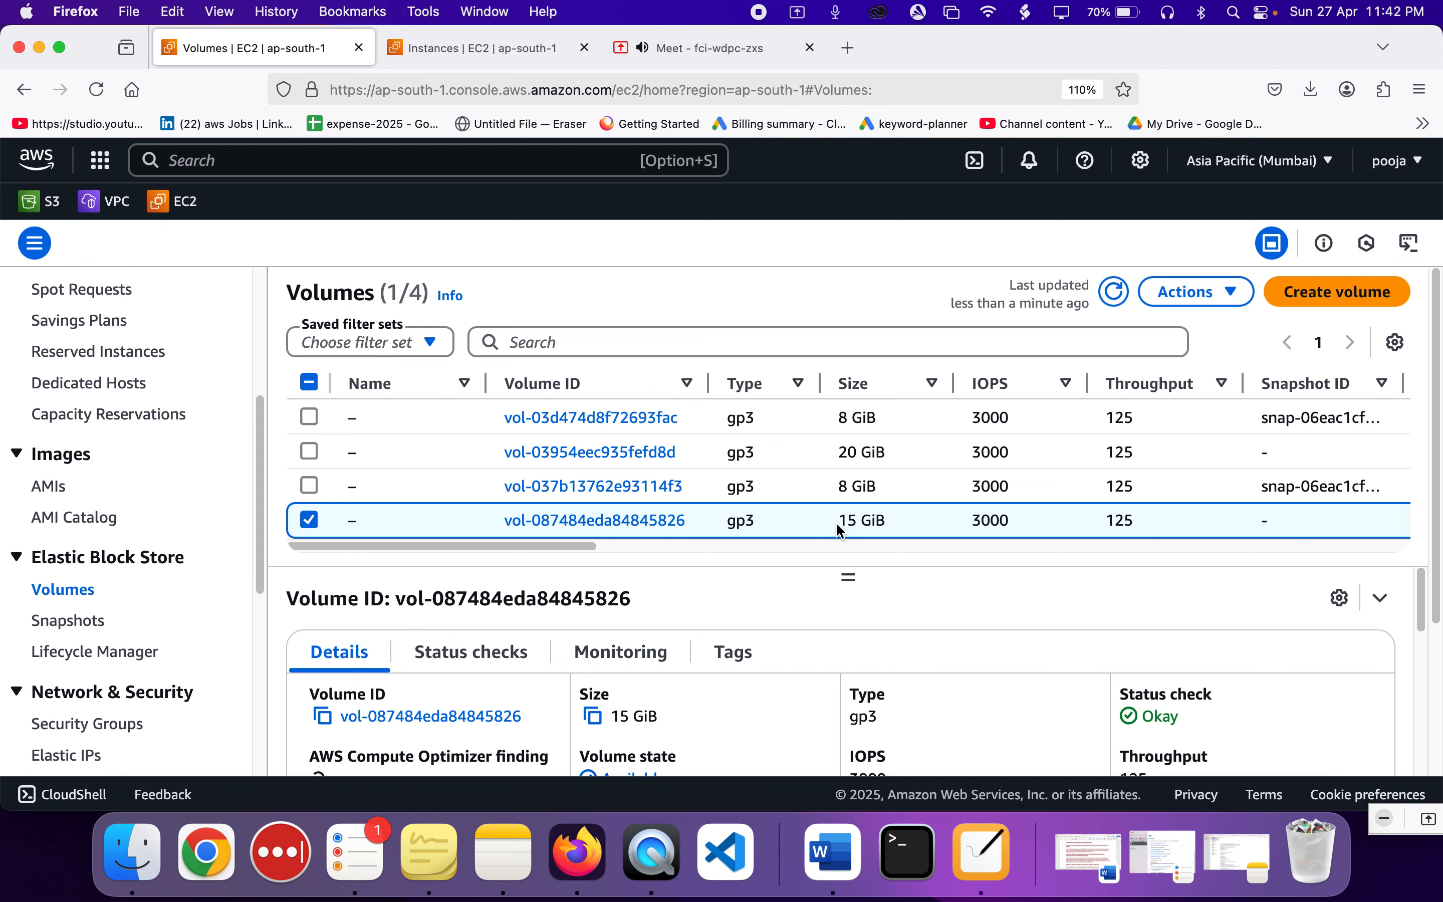
scroll(838, 521, right, 10)
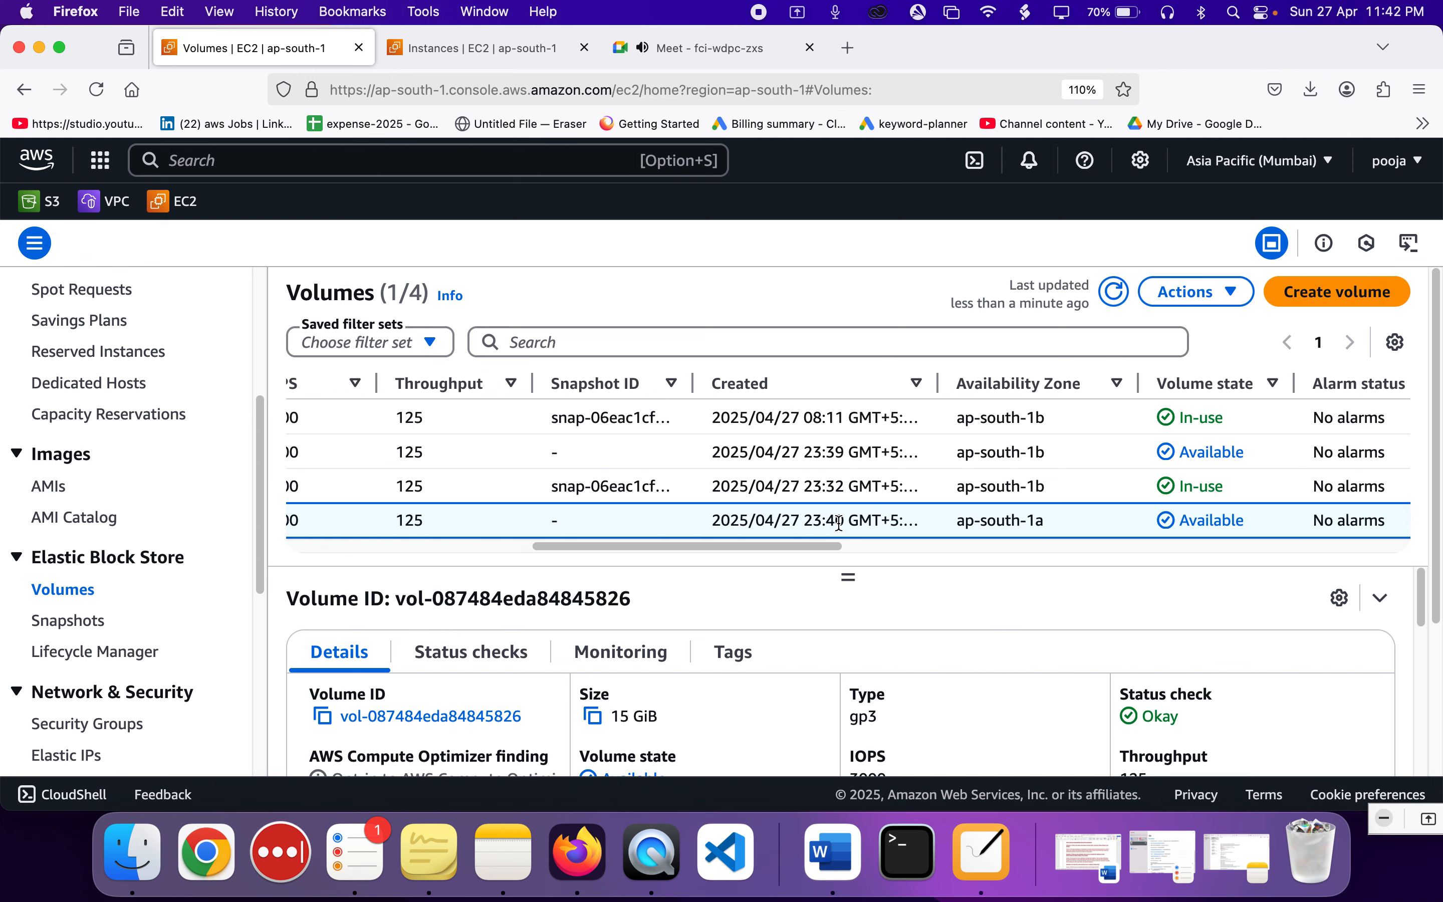
scroll(839, 523, left, 10)
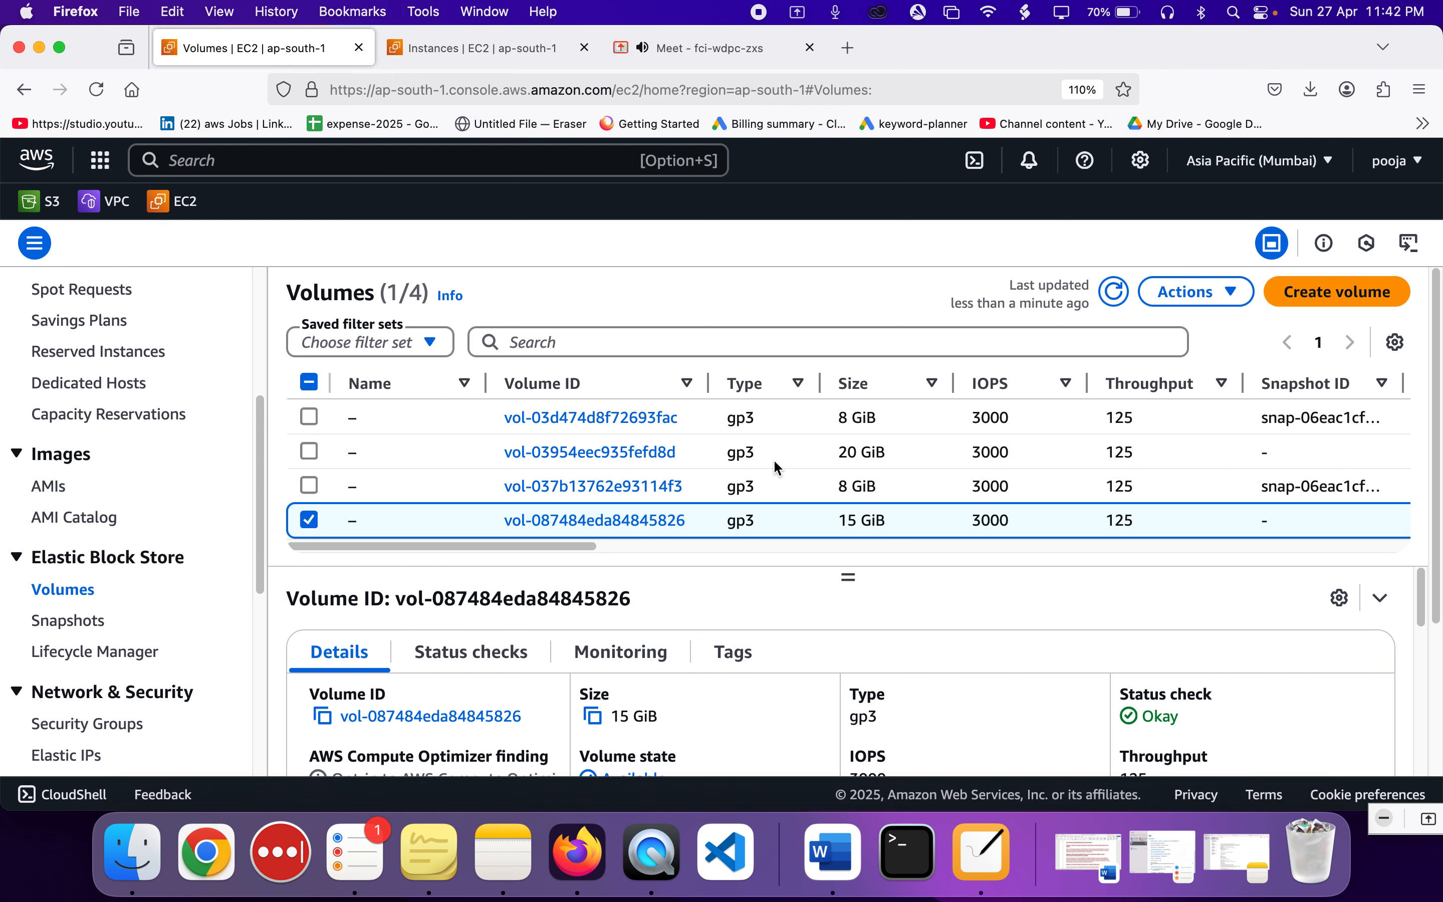
- Open the attach form for the 20 GiB volume and review the instances offered for it
click(768, 451)
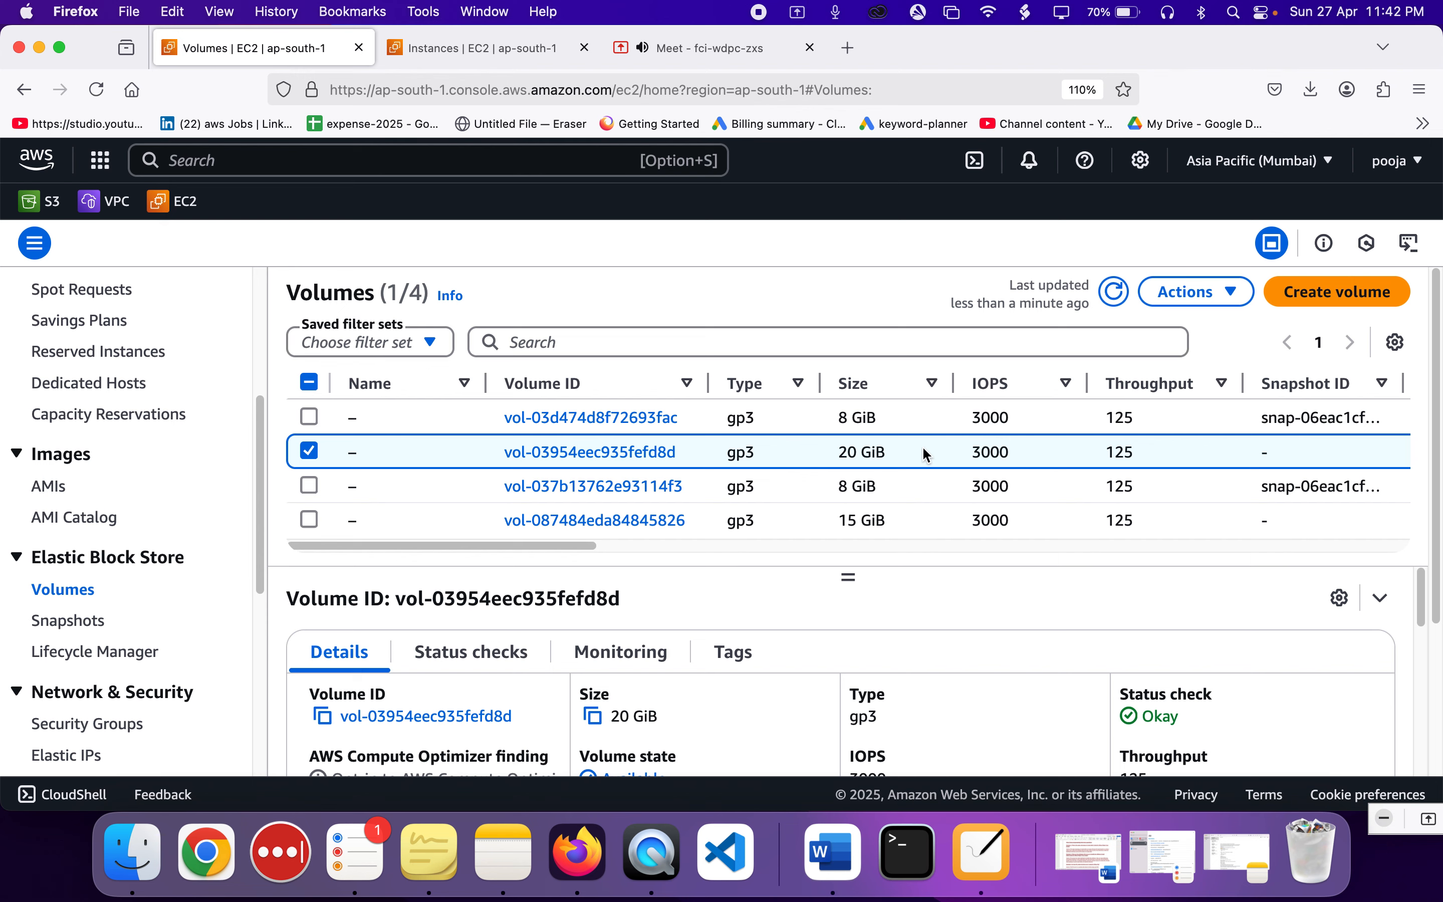
click(1193, 292)
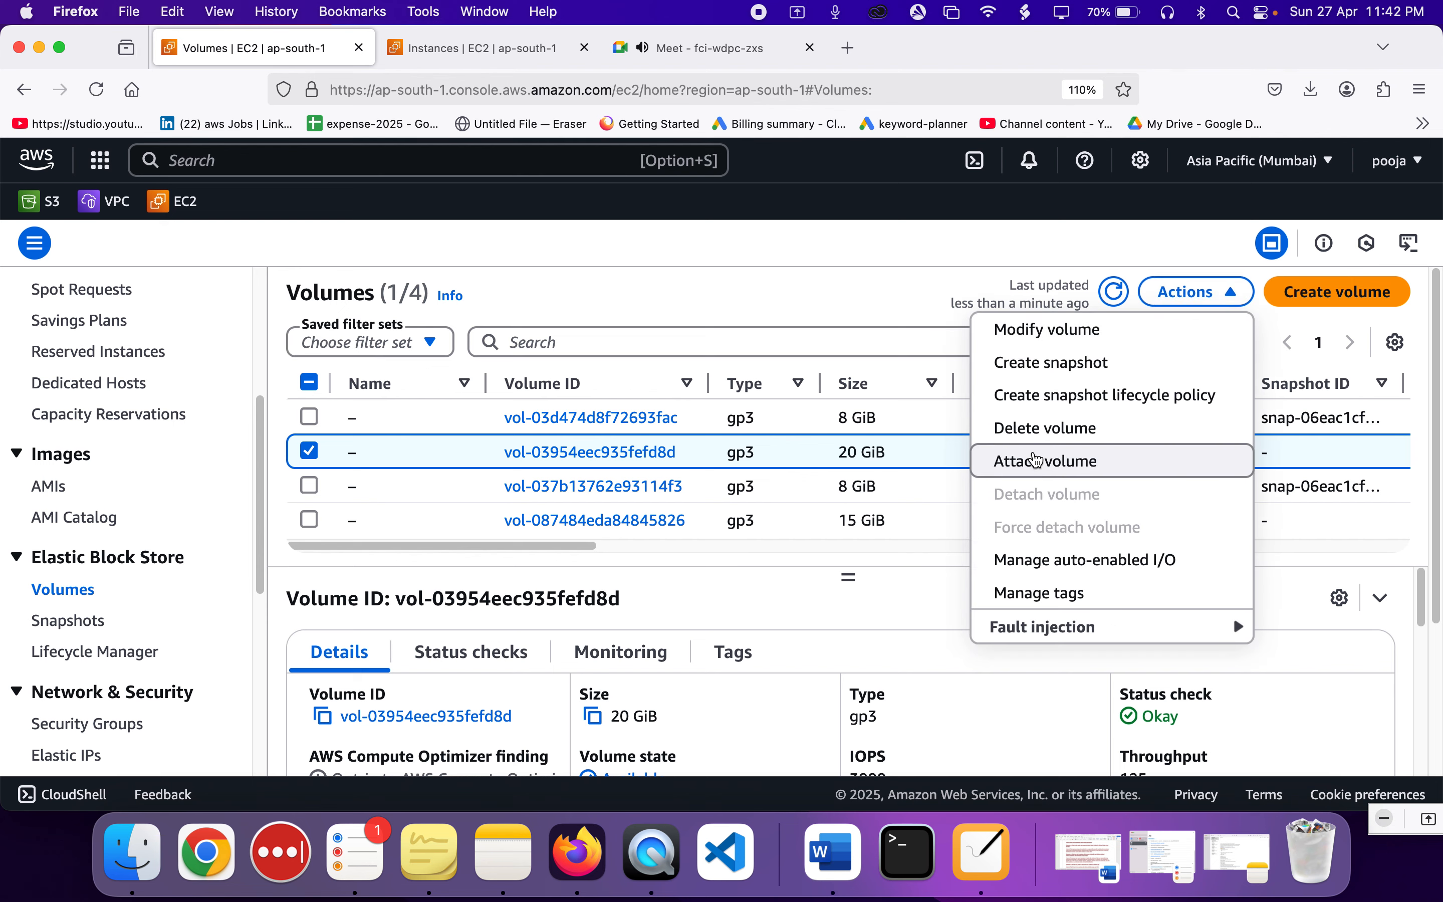
click(1036, 460)
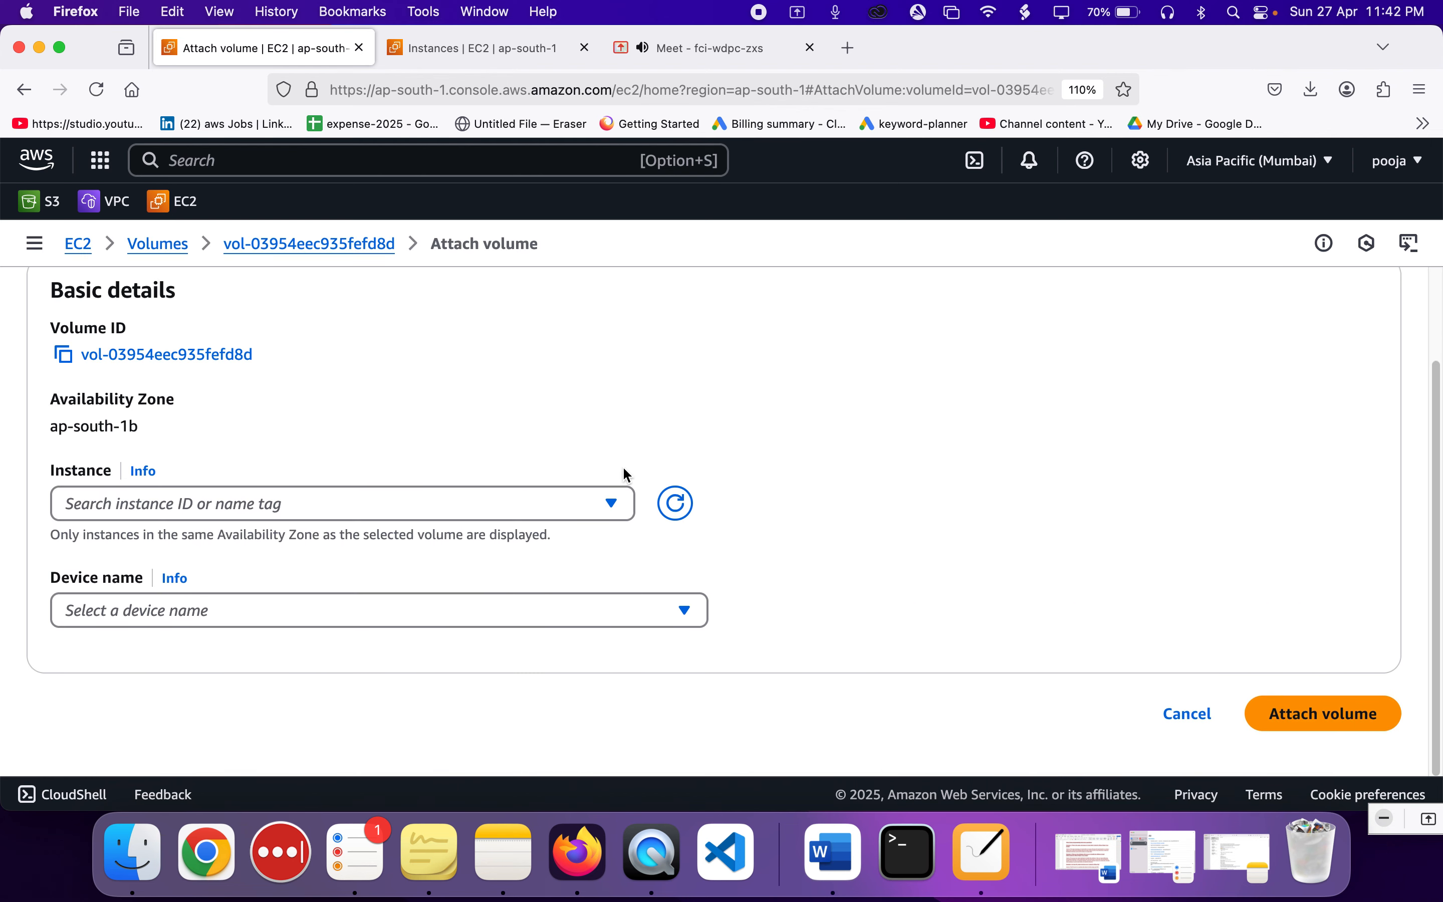
click(524, 501)
scroll(196, 631, up, 5)
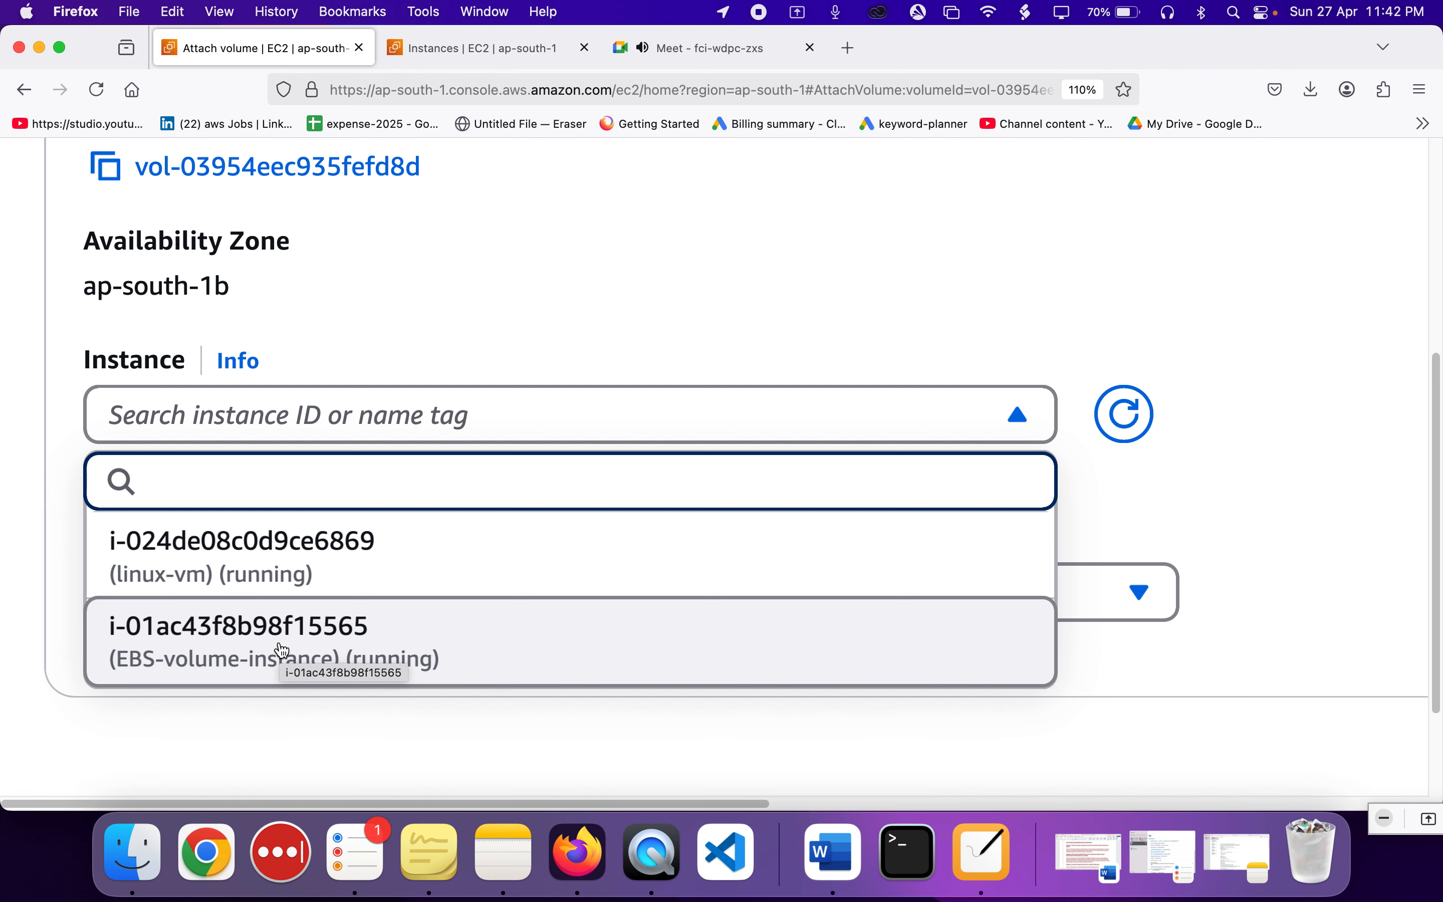
scroll(282, 651, down, 5)
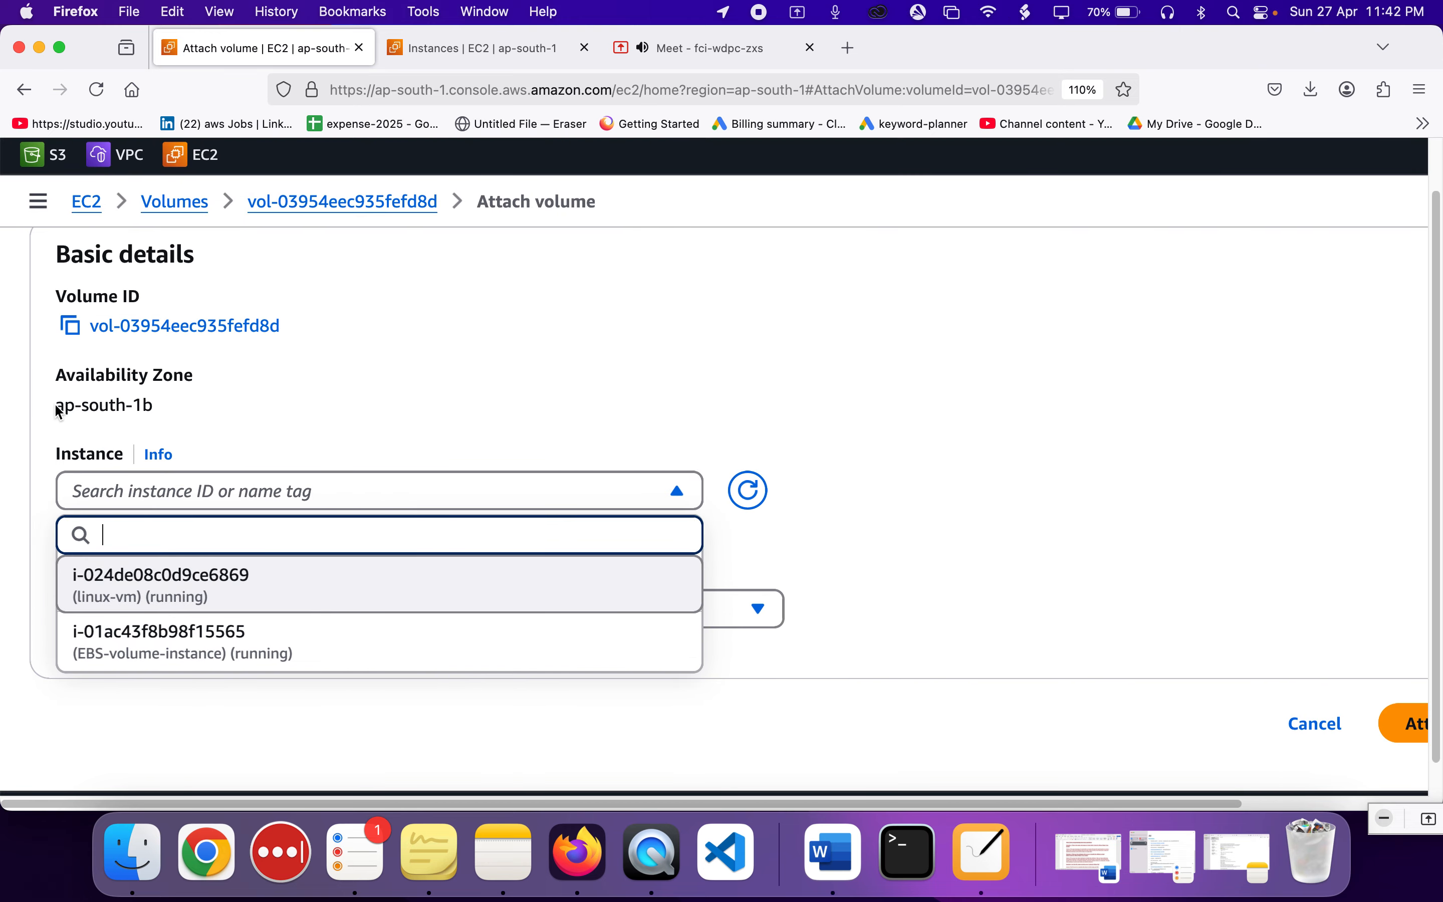
- Check the 20 GiB volume's Availability Zone and choose EBS-volume-instance as the instance to attach it to
drag(56, 406, 146, 407)
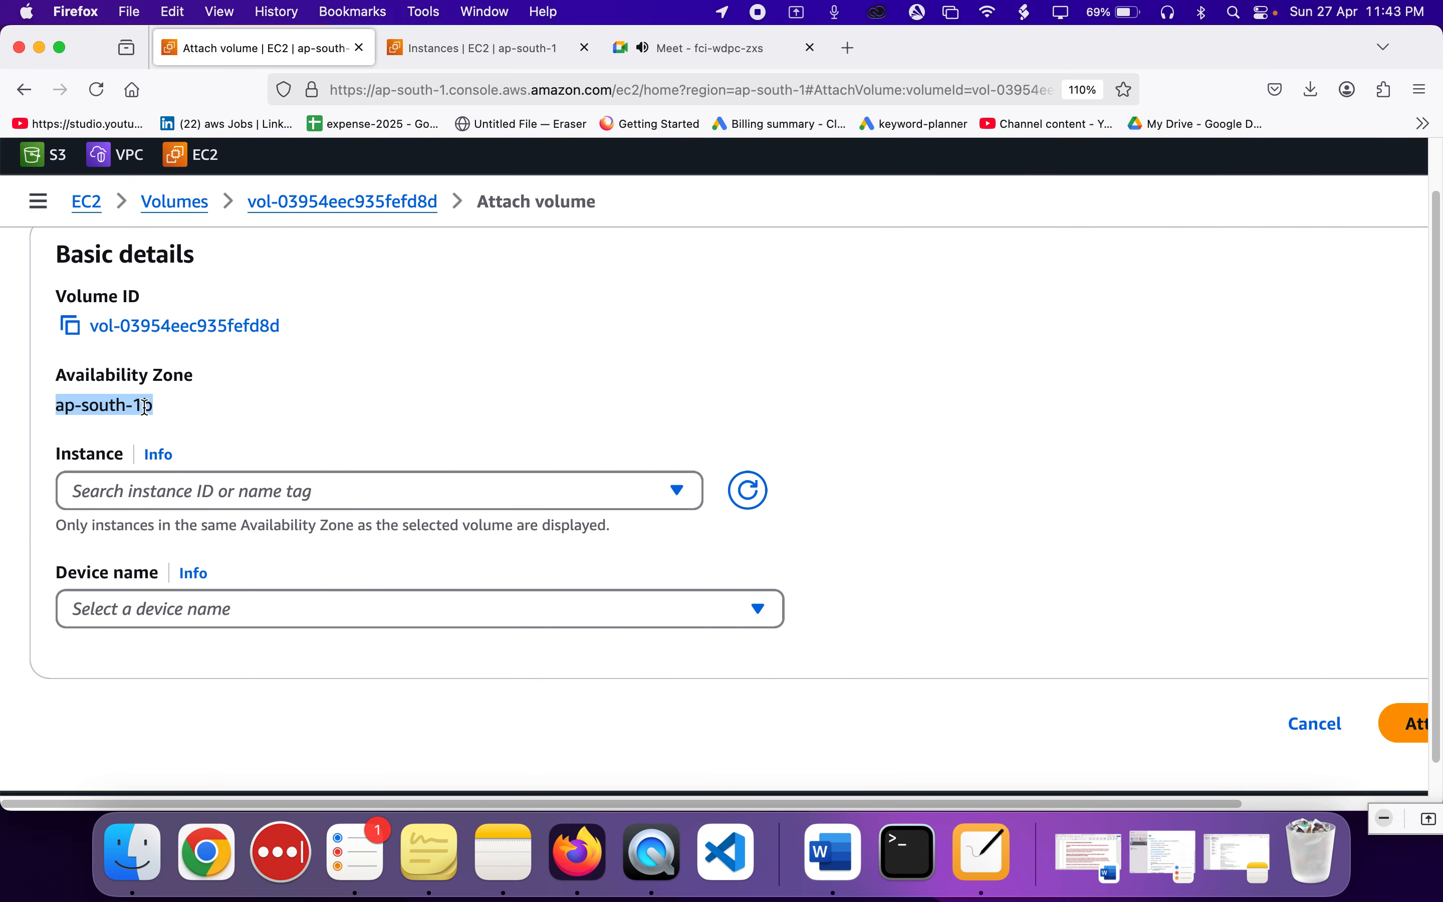
click(189, 431)
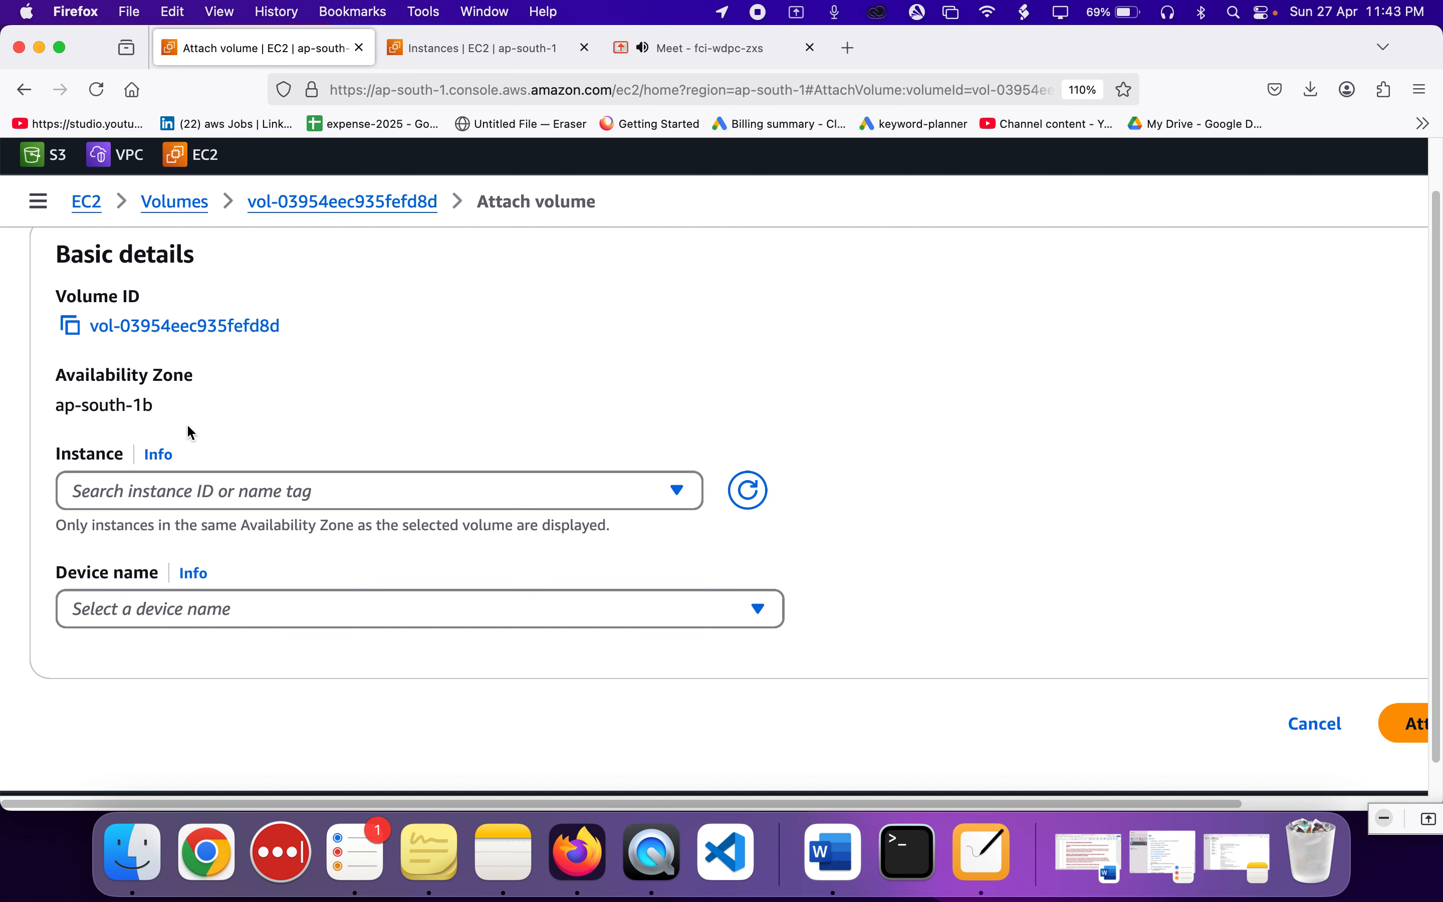
scroll(188, 427, down, 5)
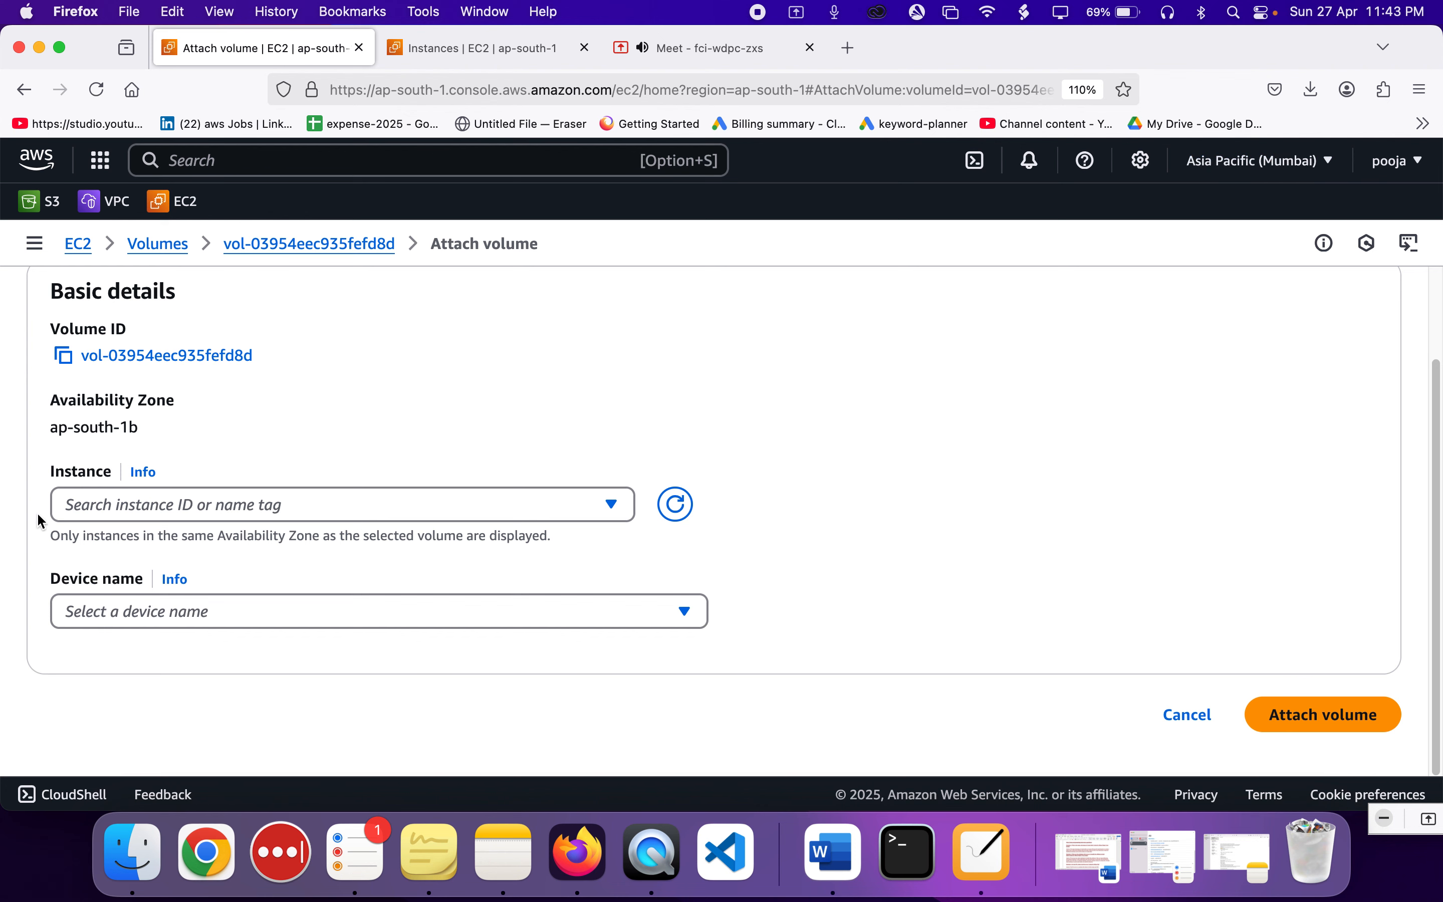
drag(53, 429, 192, 428)
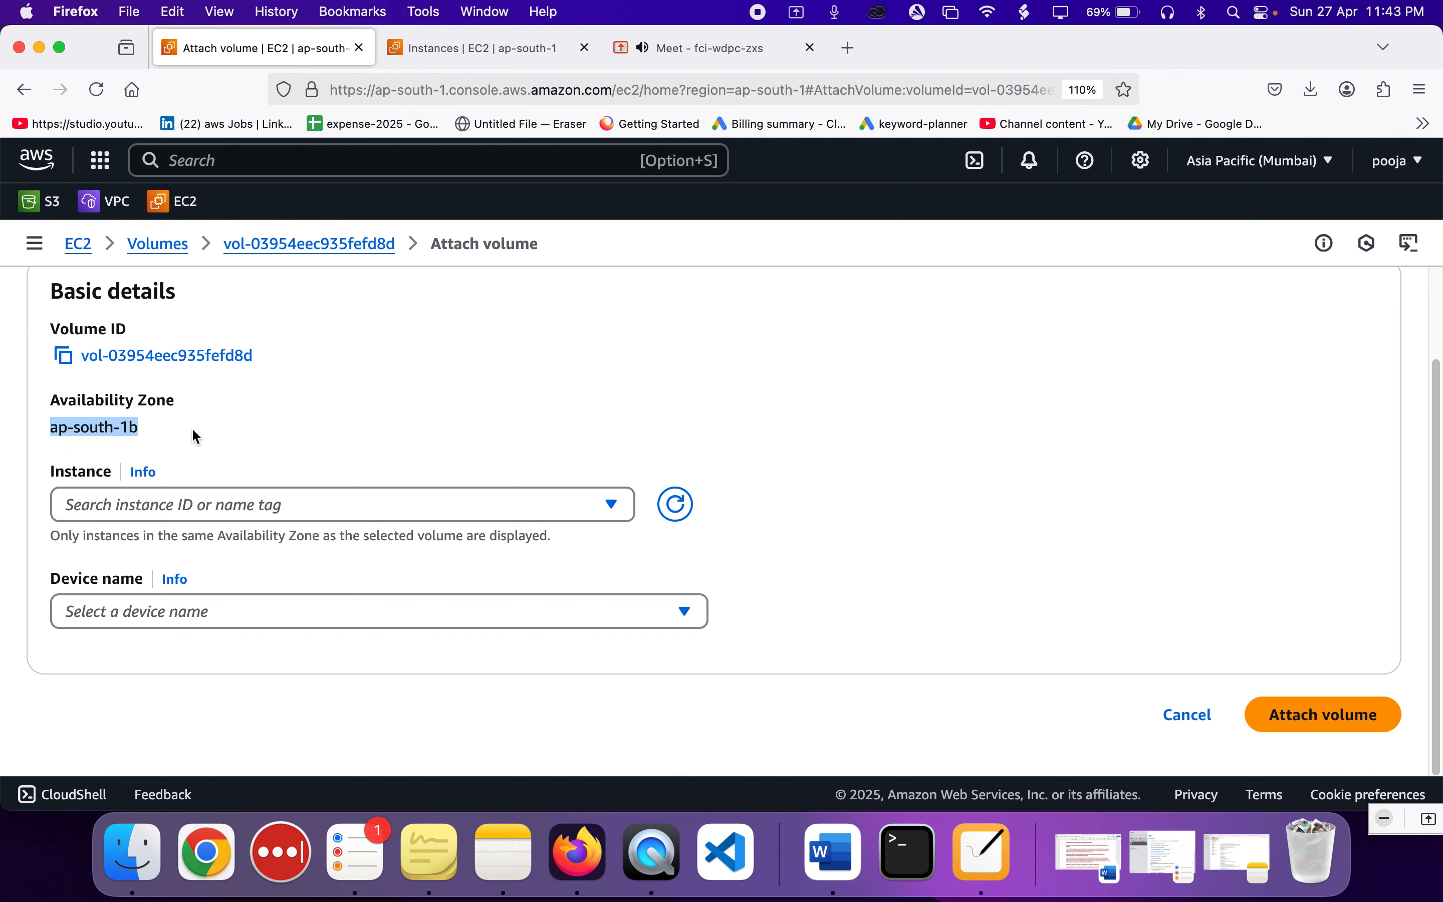
click(178, 504)
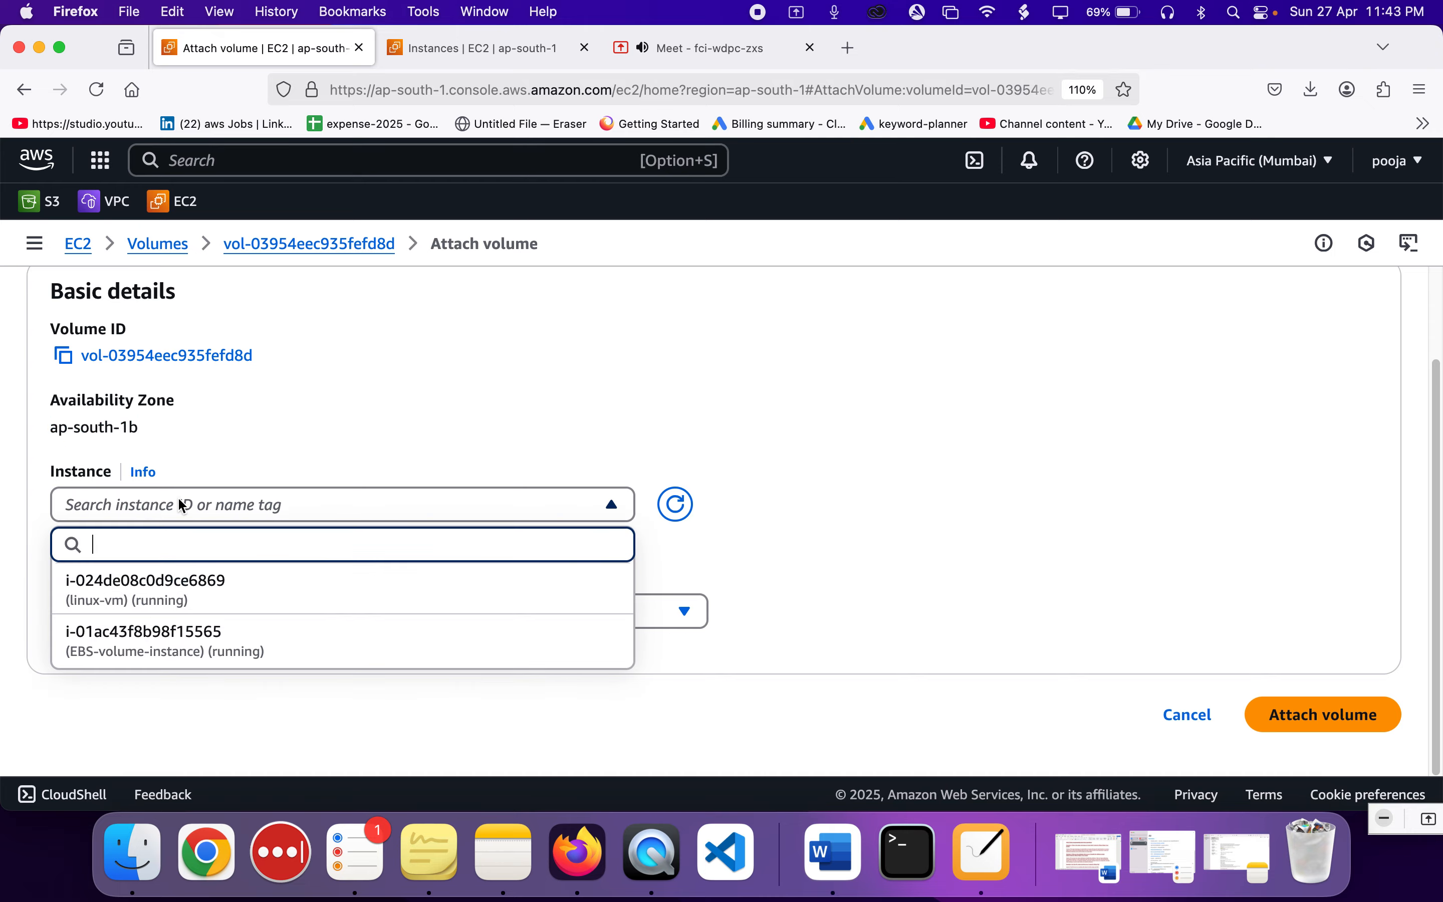
click(213, 636)
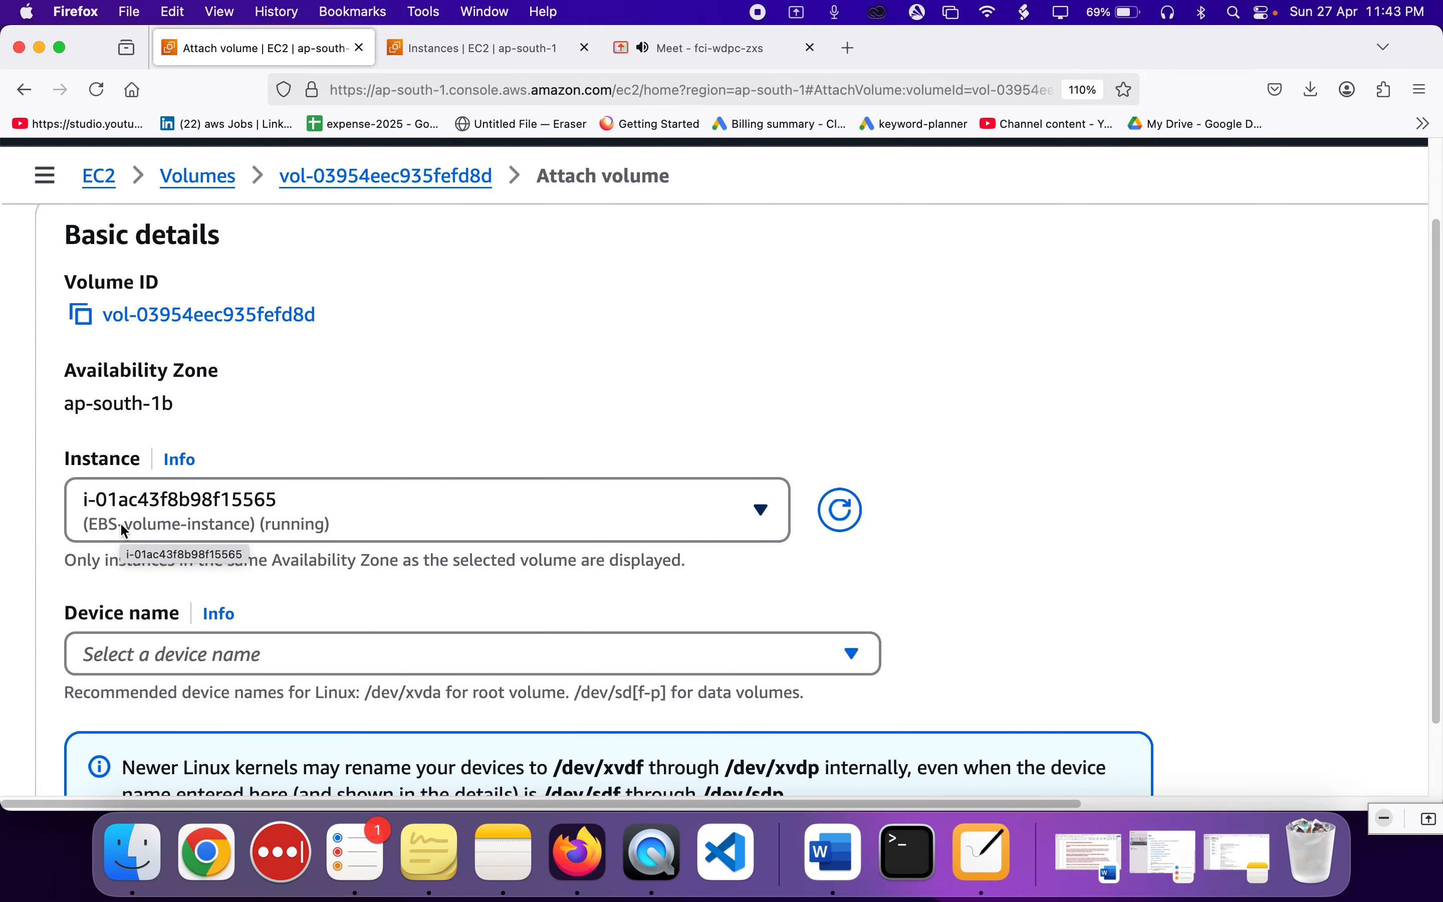
- Choose /dev/sdb as the device name for attaching the 20 GiB volume
scroll(122, 525, down, 3)
click(161, 518)
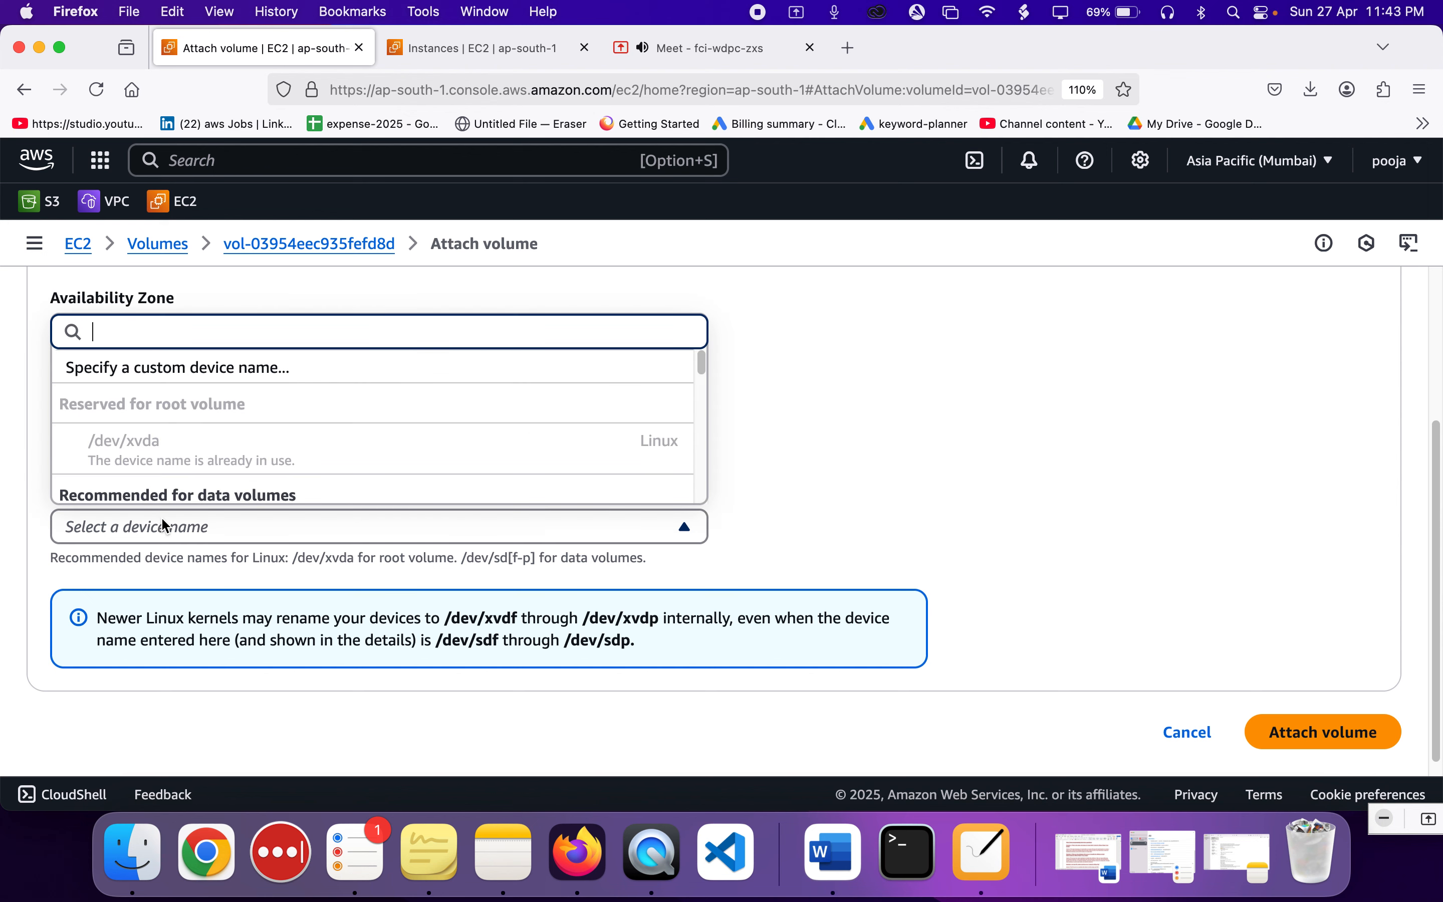
scroll(132, 420, down, 1)
scroll(135, 426, down, 1)
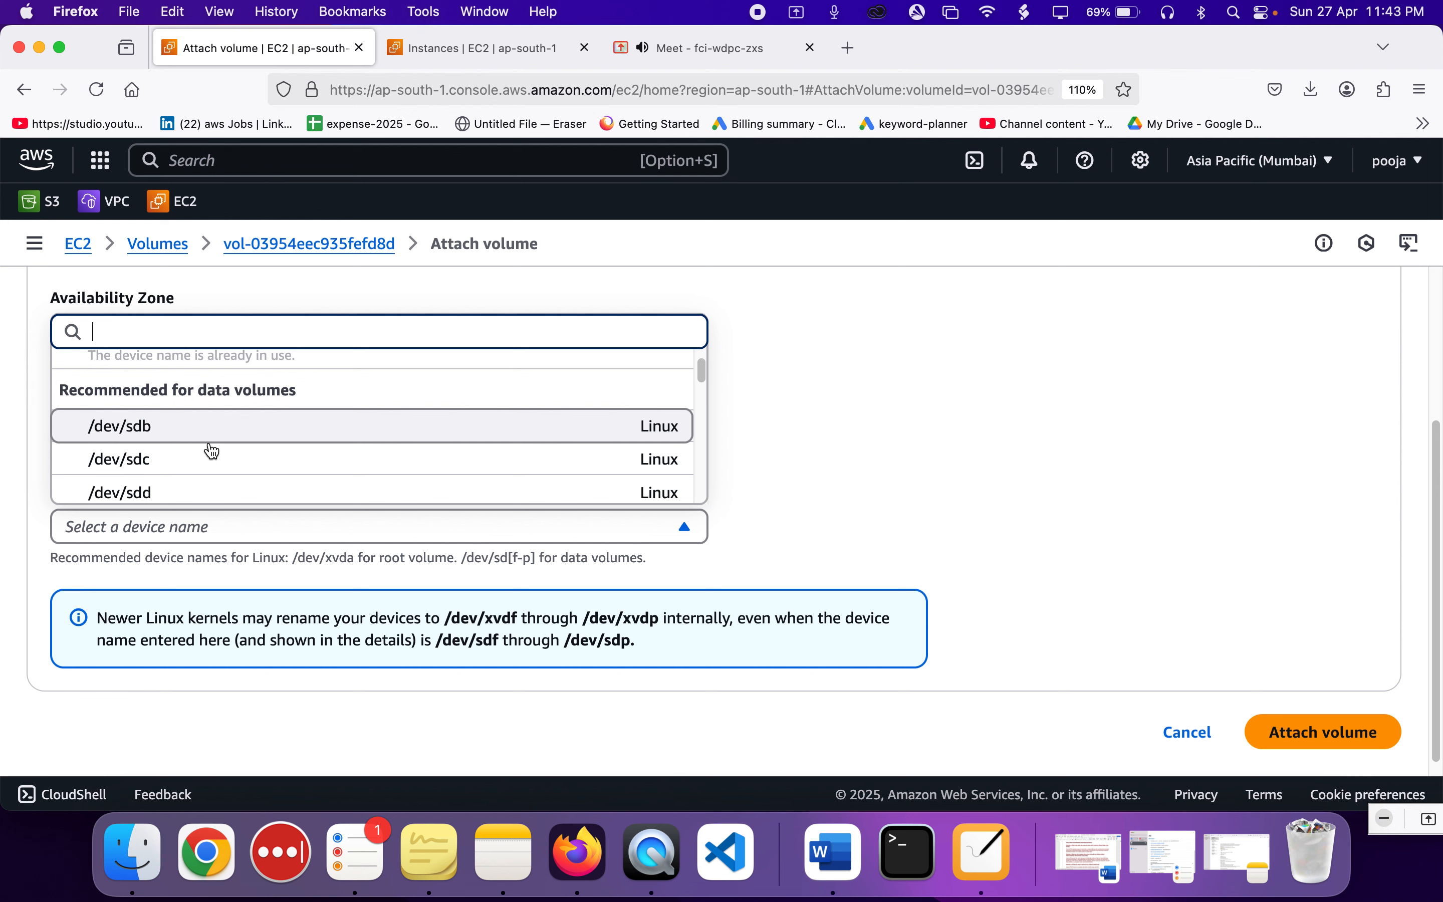
click(175, 434)
click(770, 435)
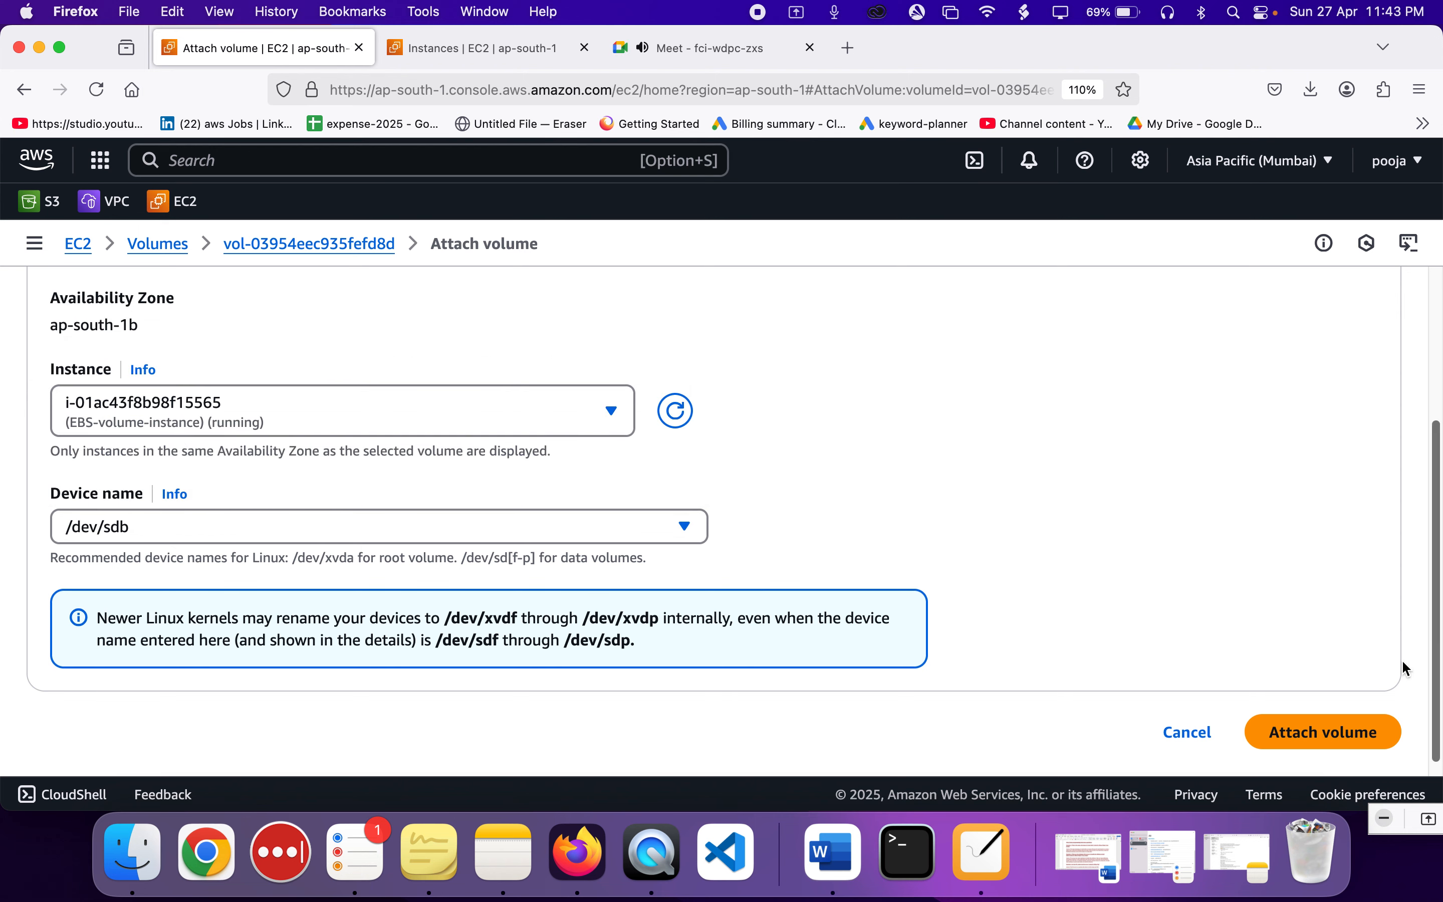
- Try to connect to EBS-volume-instance from the instances list using EC2 Instance Connect with the default username ec2-user
click(438, 62)
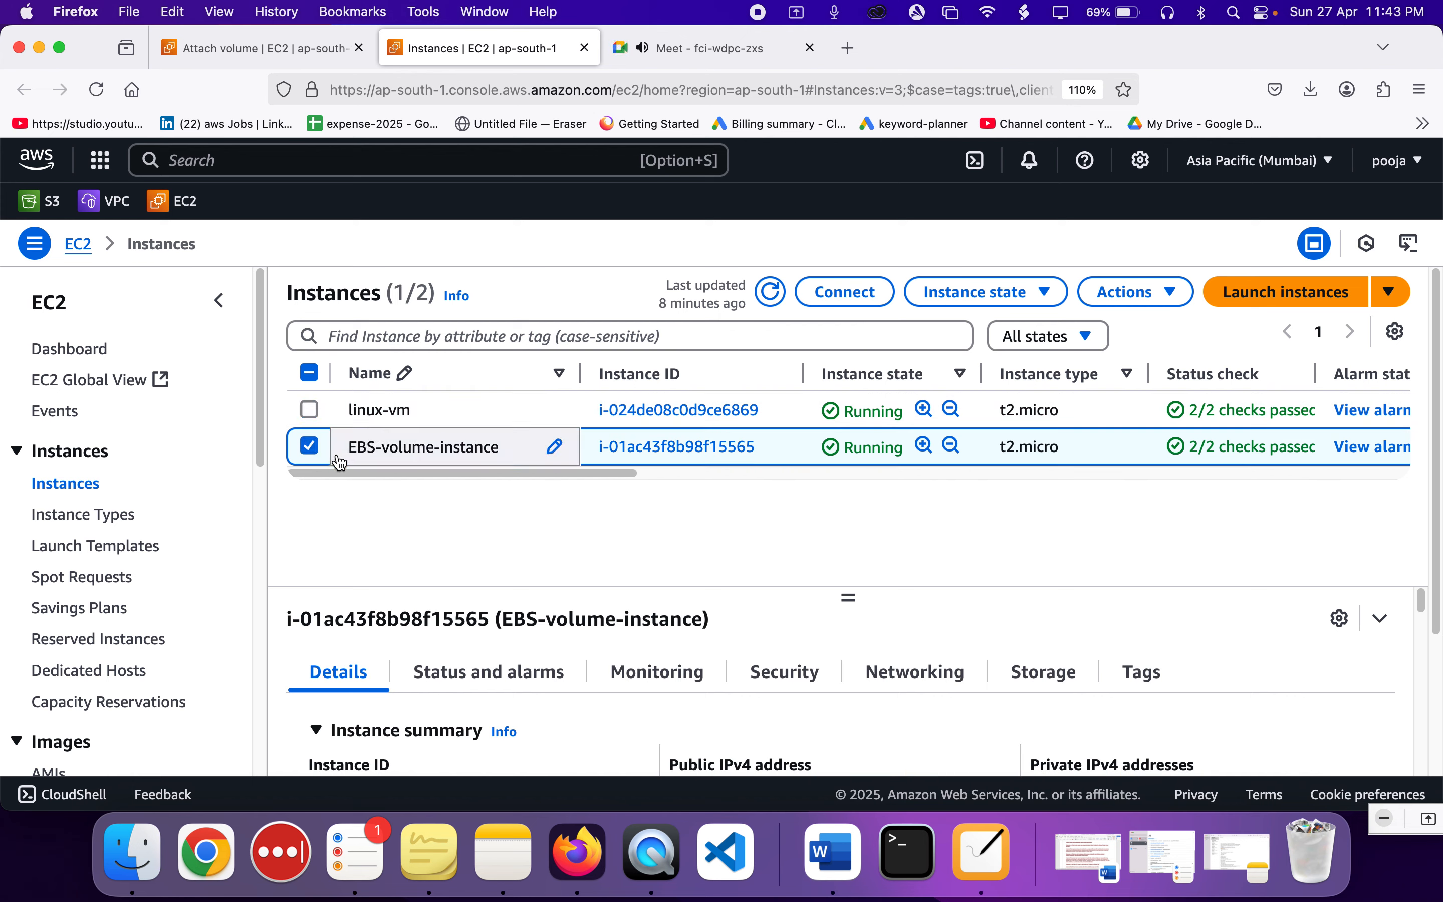
click(843, 292)
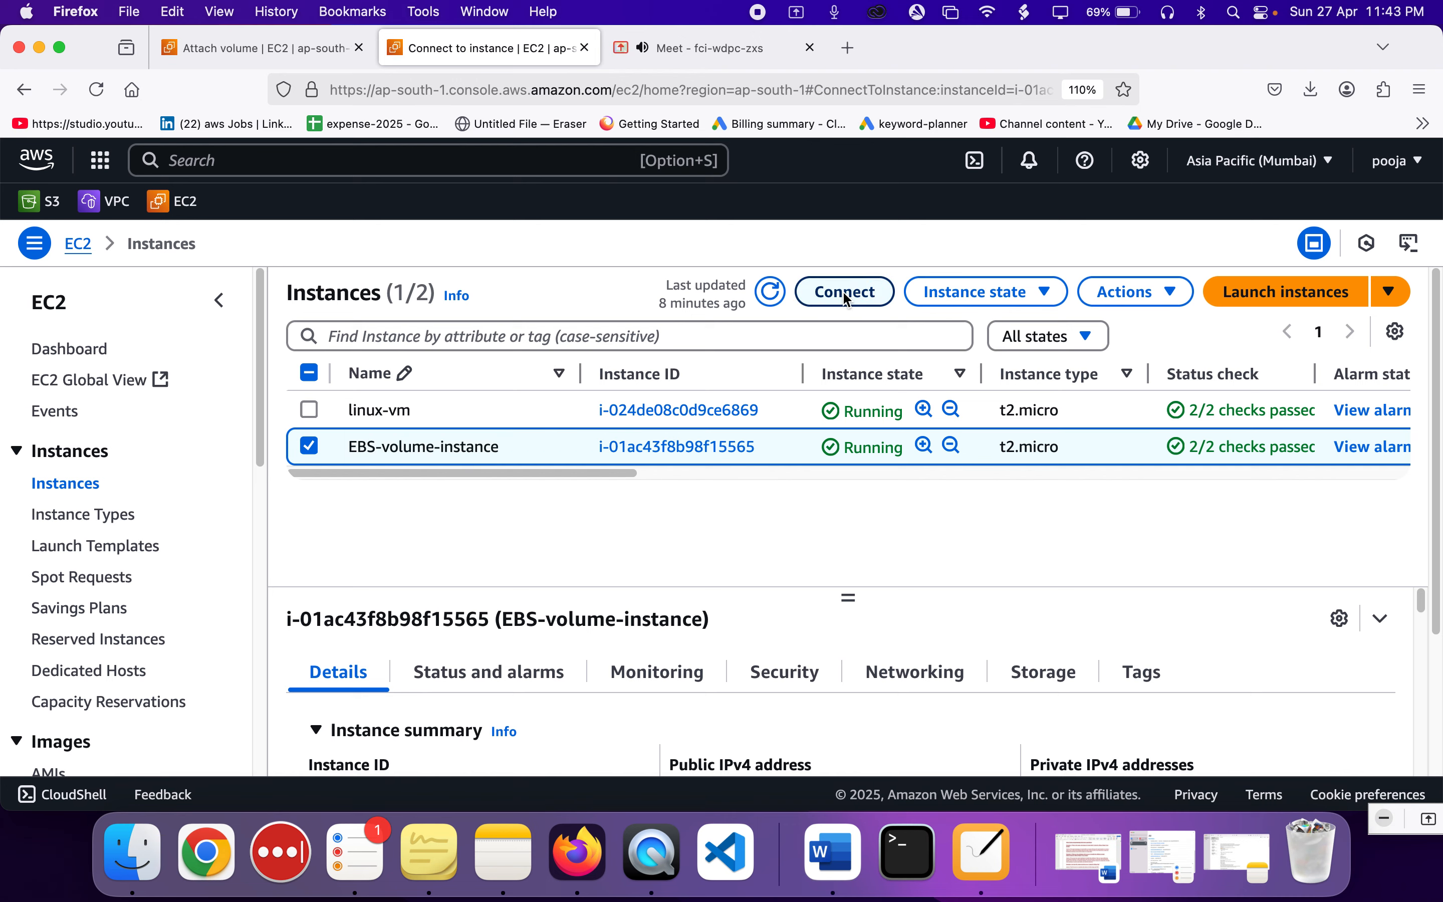
scroll(681, 418, down, 5)
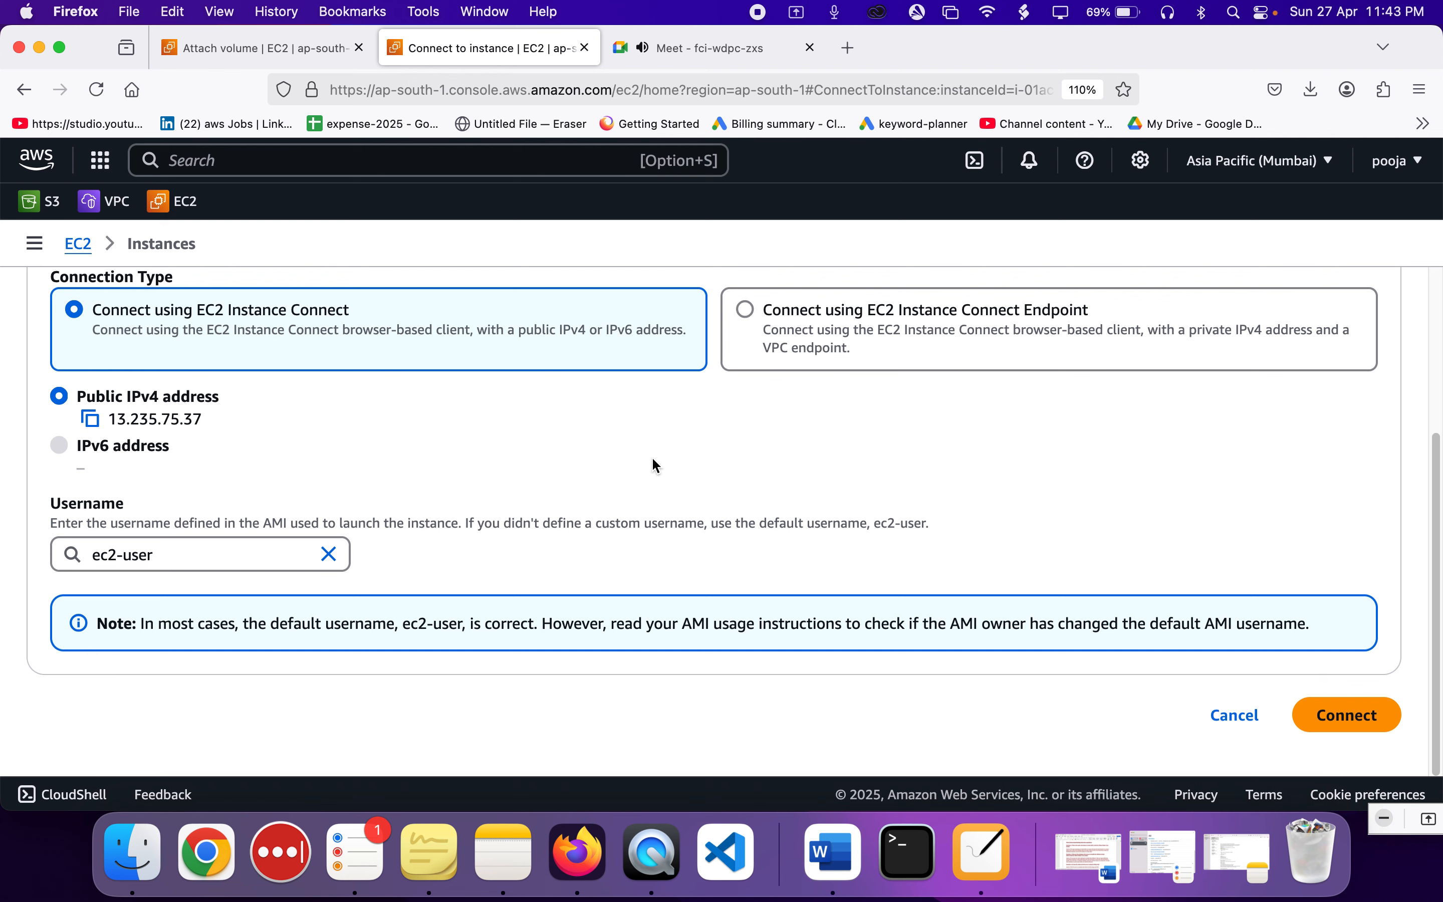
scroll(725, 485, up, 3)
scroll(725, 485, down, 3)
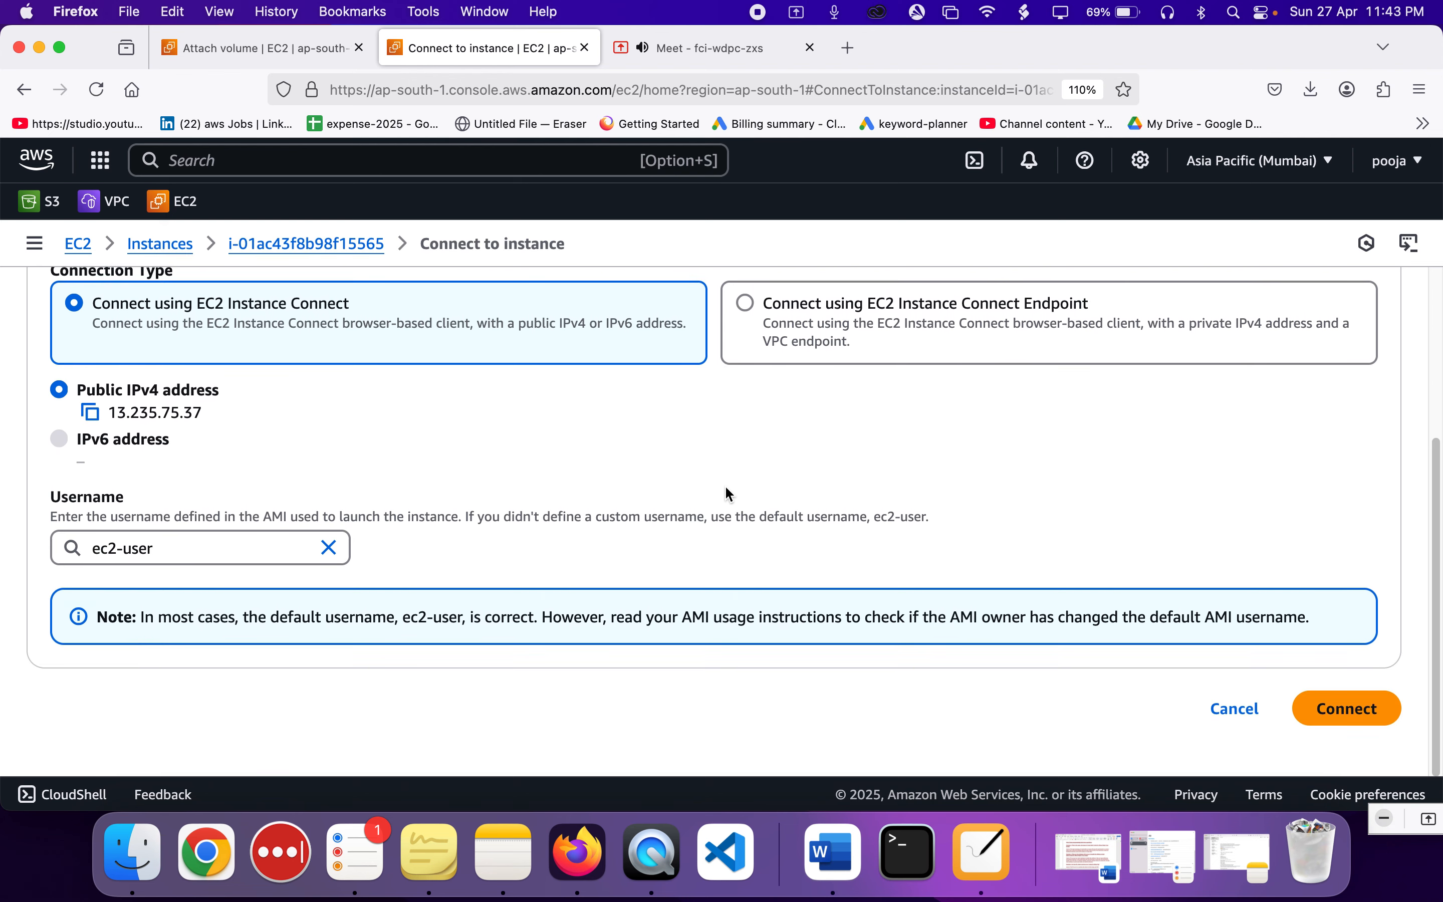
click(1352, 713)
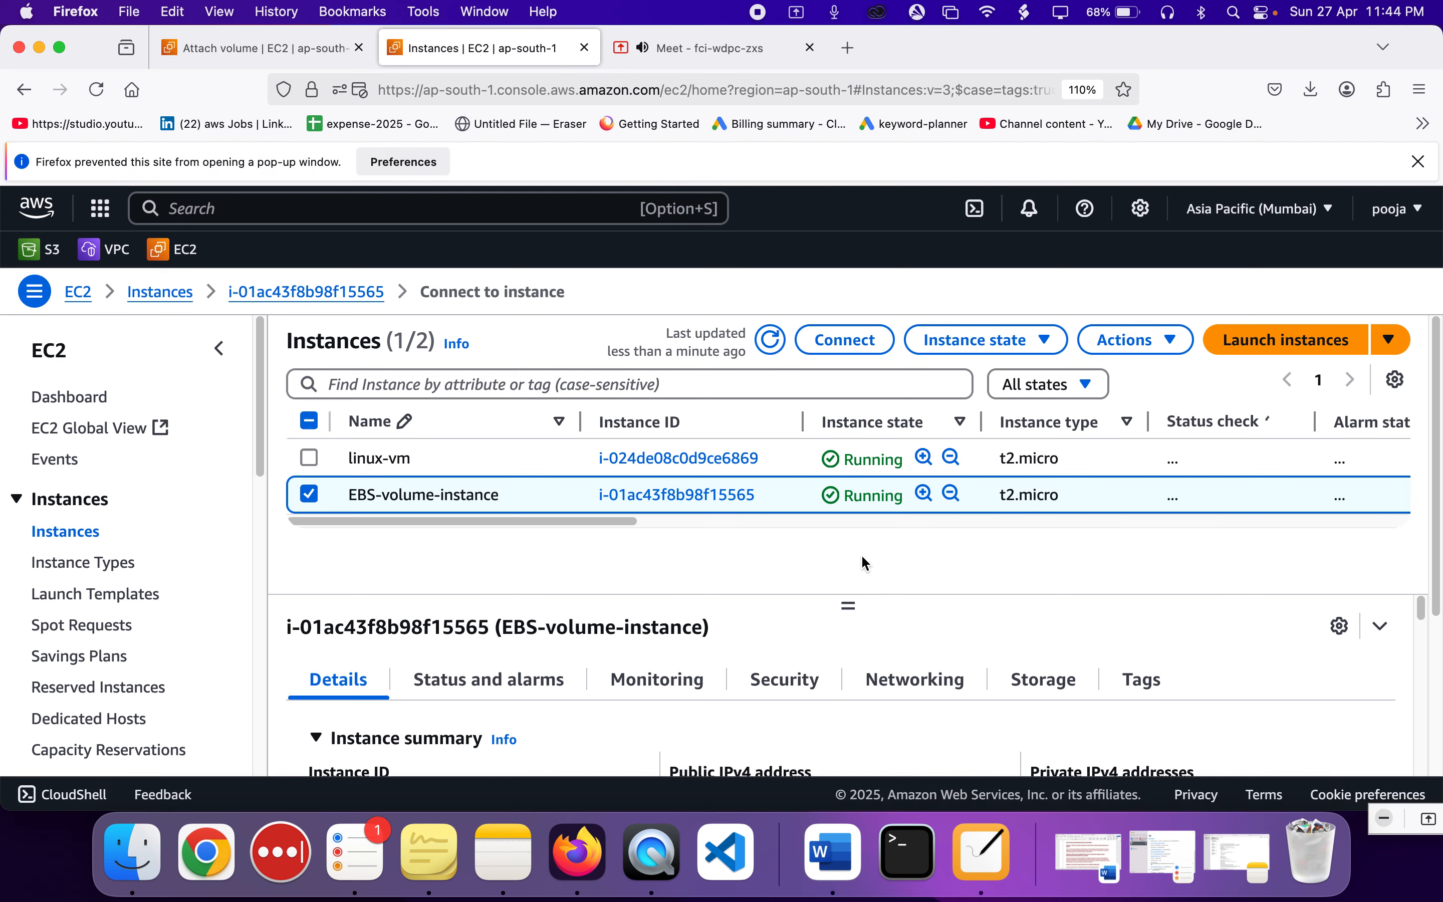
- Refresh the instances list, check the Google Meet call and return to the instances page
click(850, 339)
key(ctrl+Up)
key(ctrl+Up)
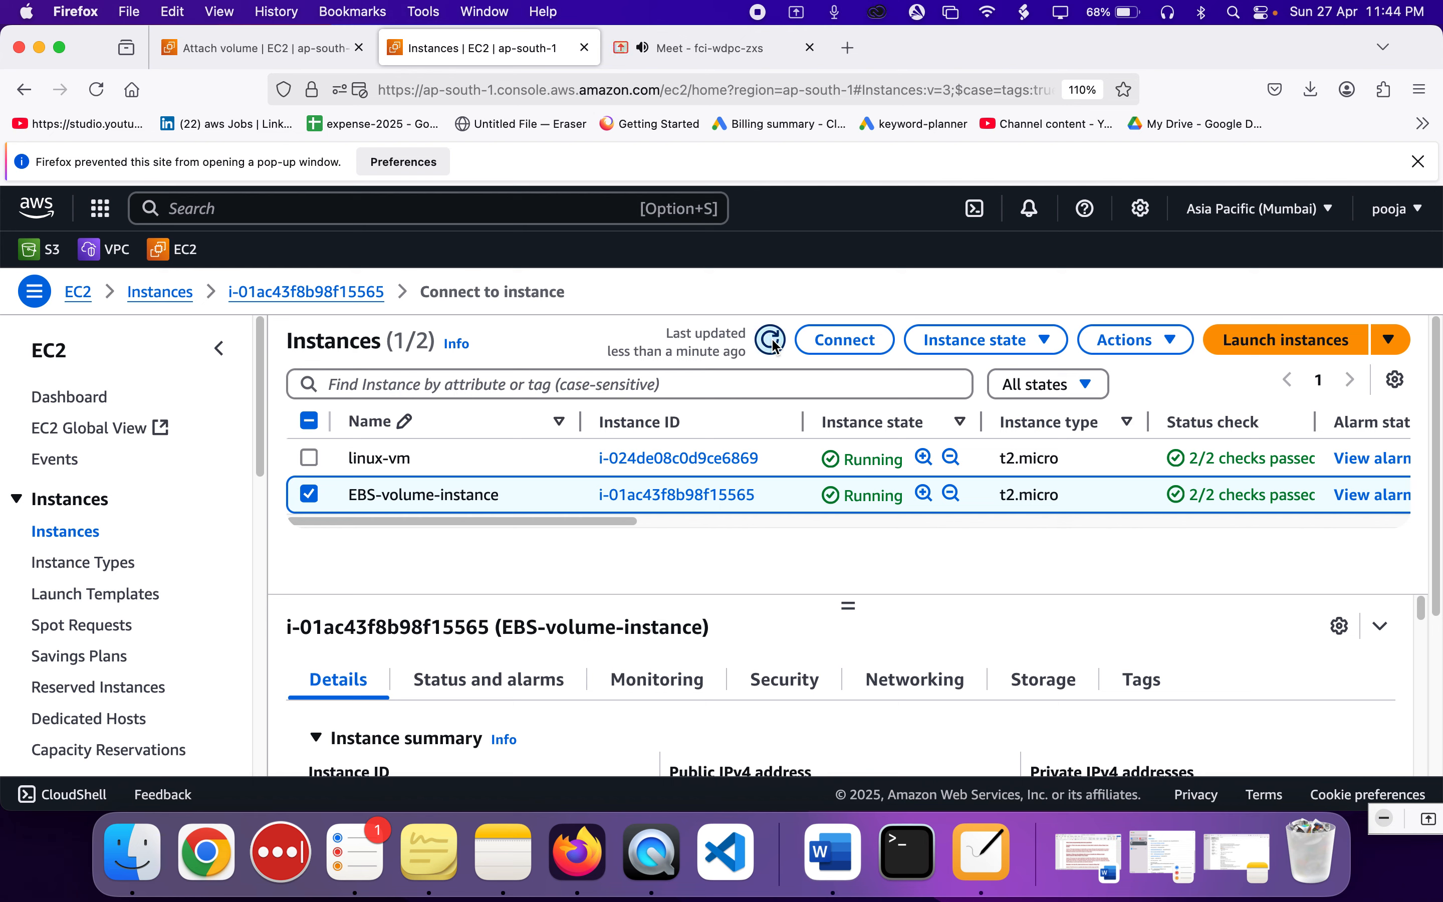
click(772, 341)
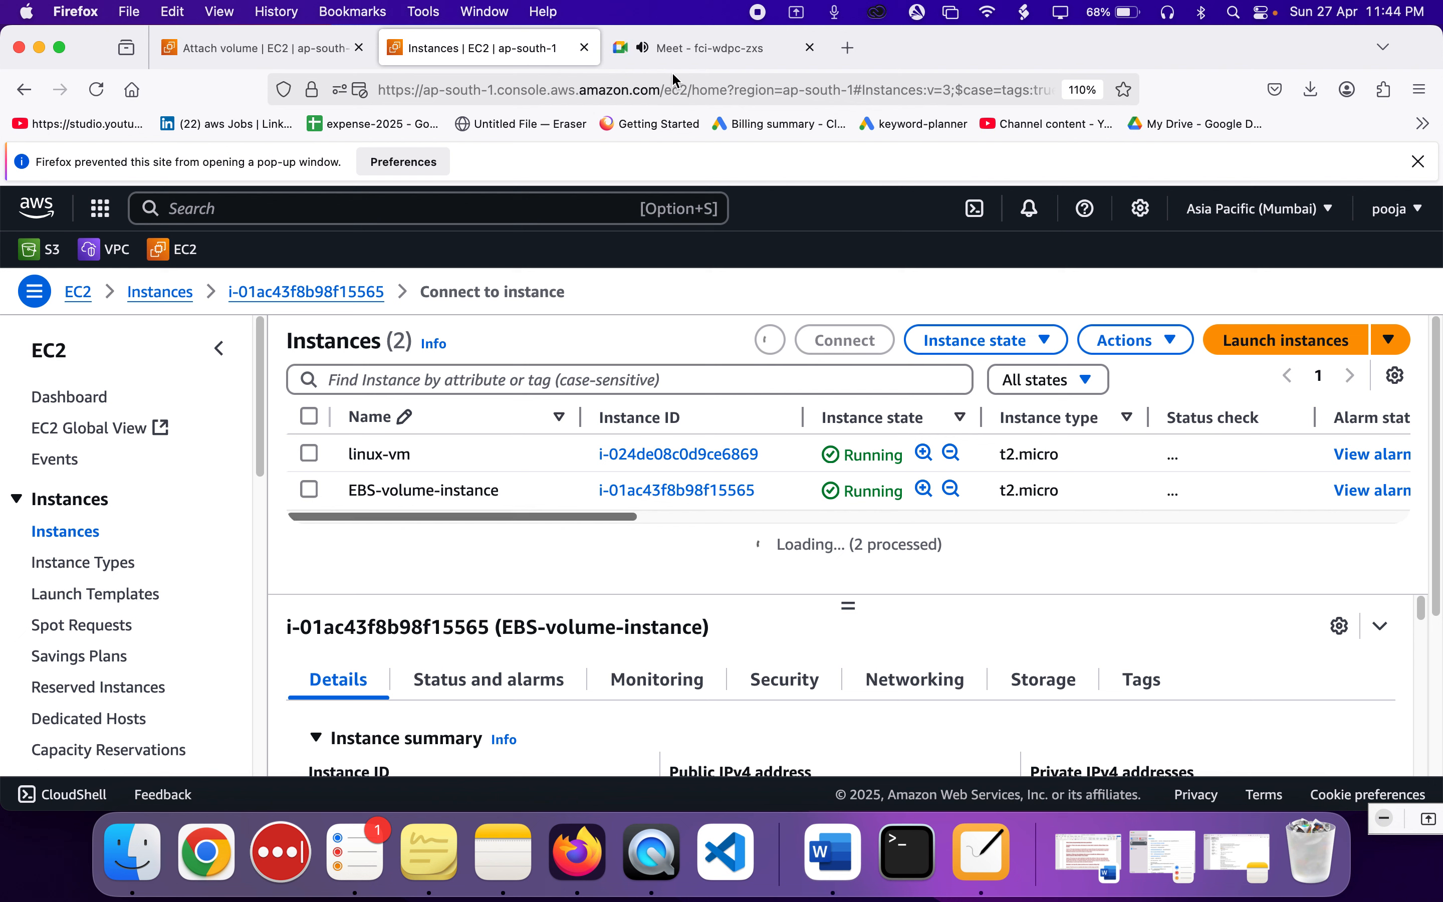
mouse_move(672, 62)
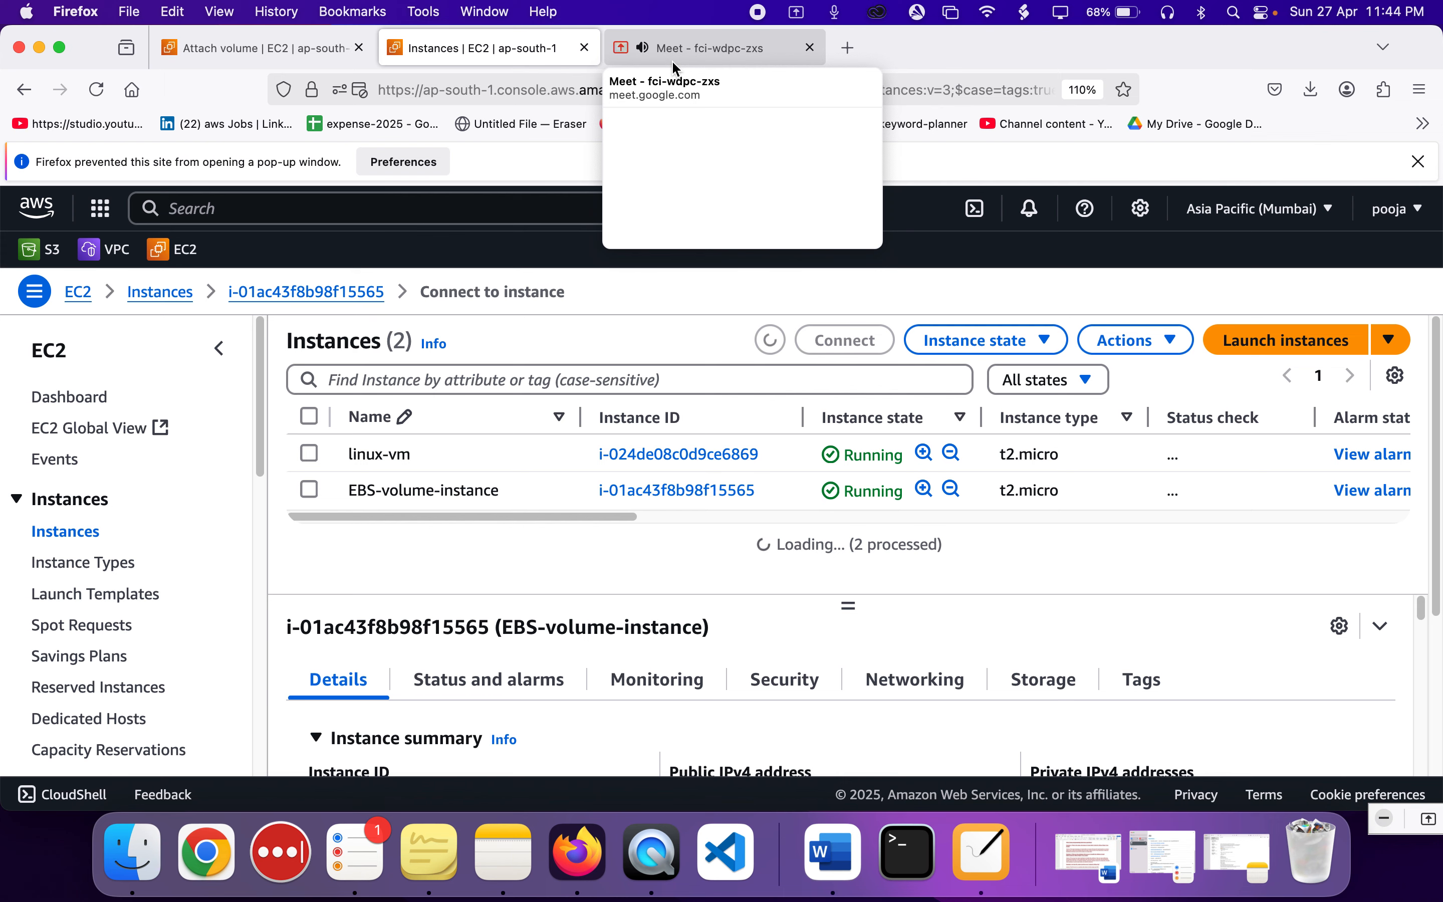
click(671, 54)
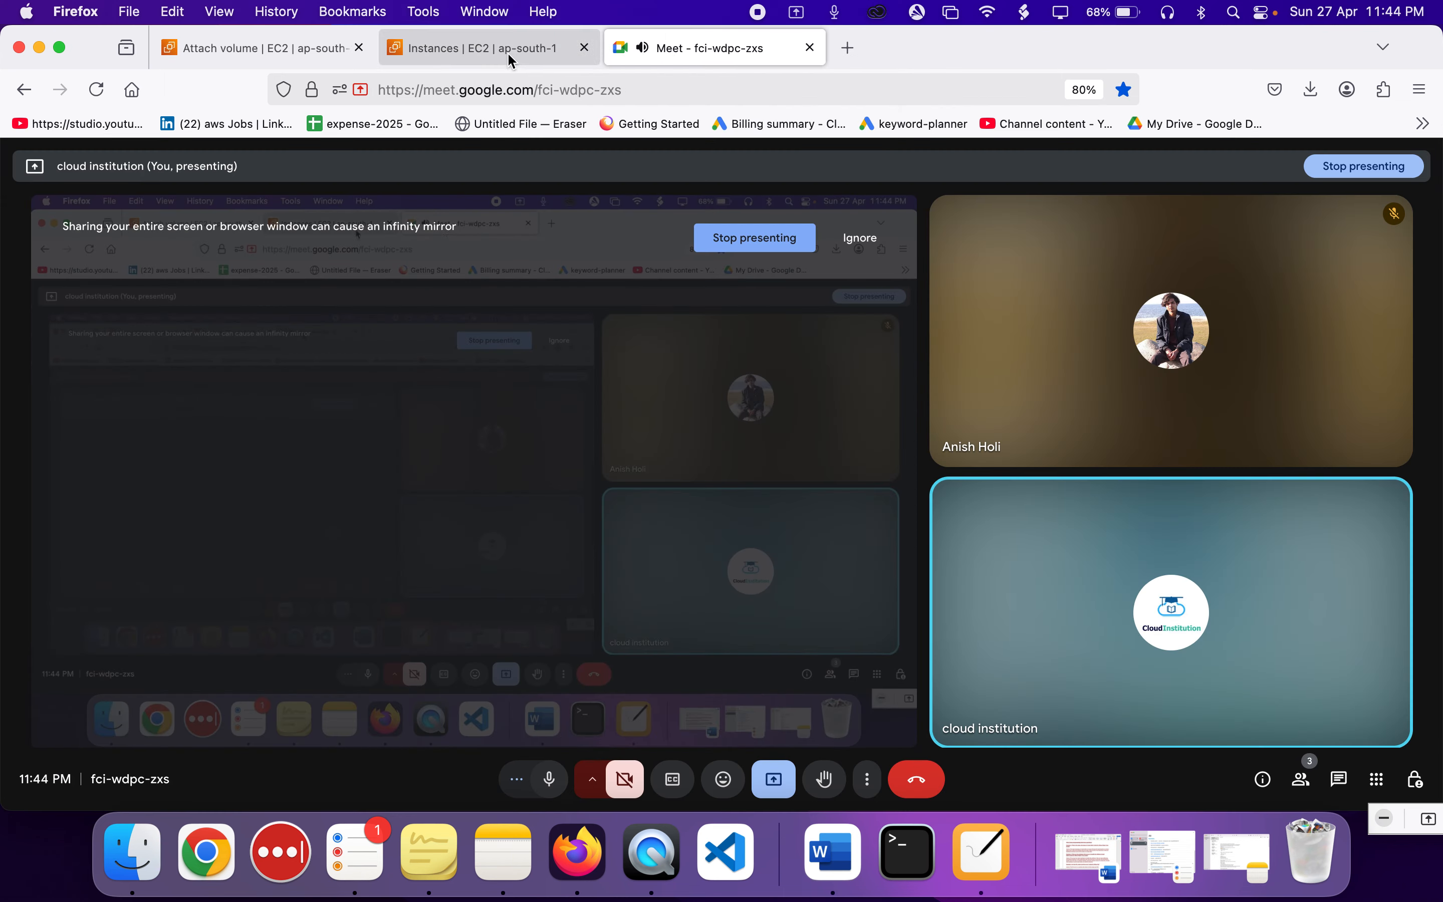
click(508, 52)
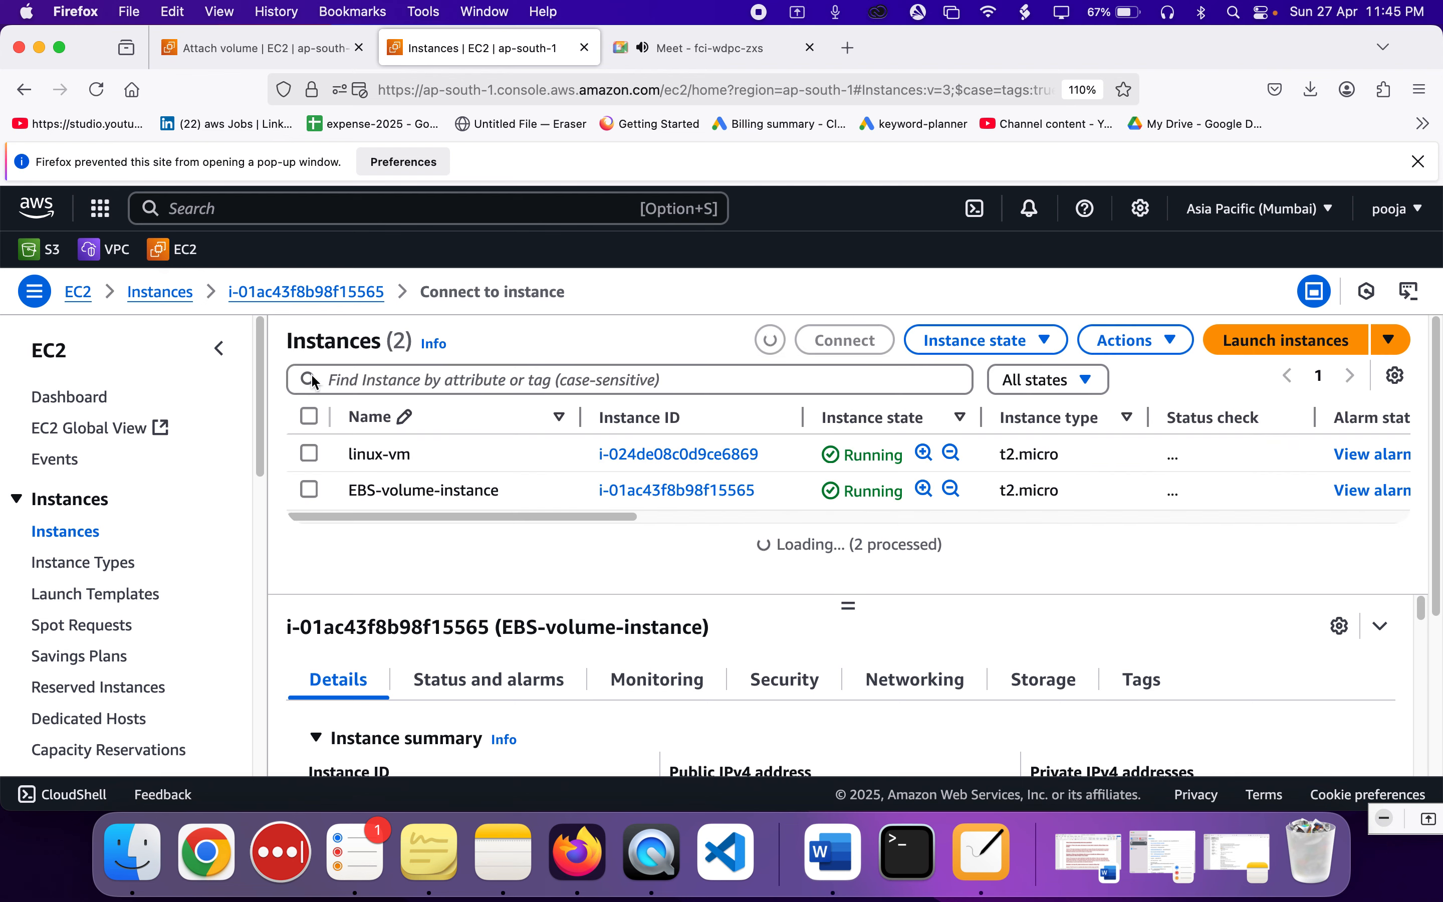
- Attach the 20 GiB volume to EBS-volume-instance as /dev/sdb and check the outcome on the volumes page
click(291, 51)
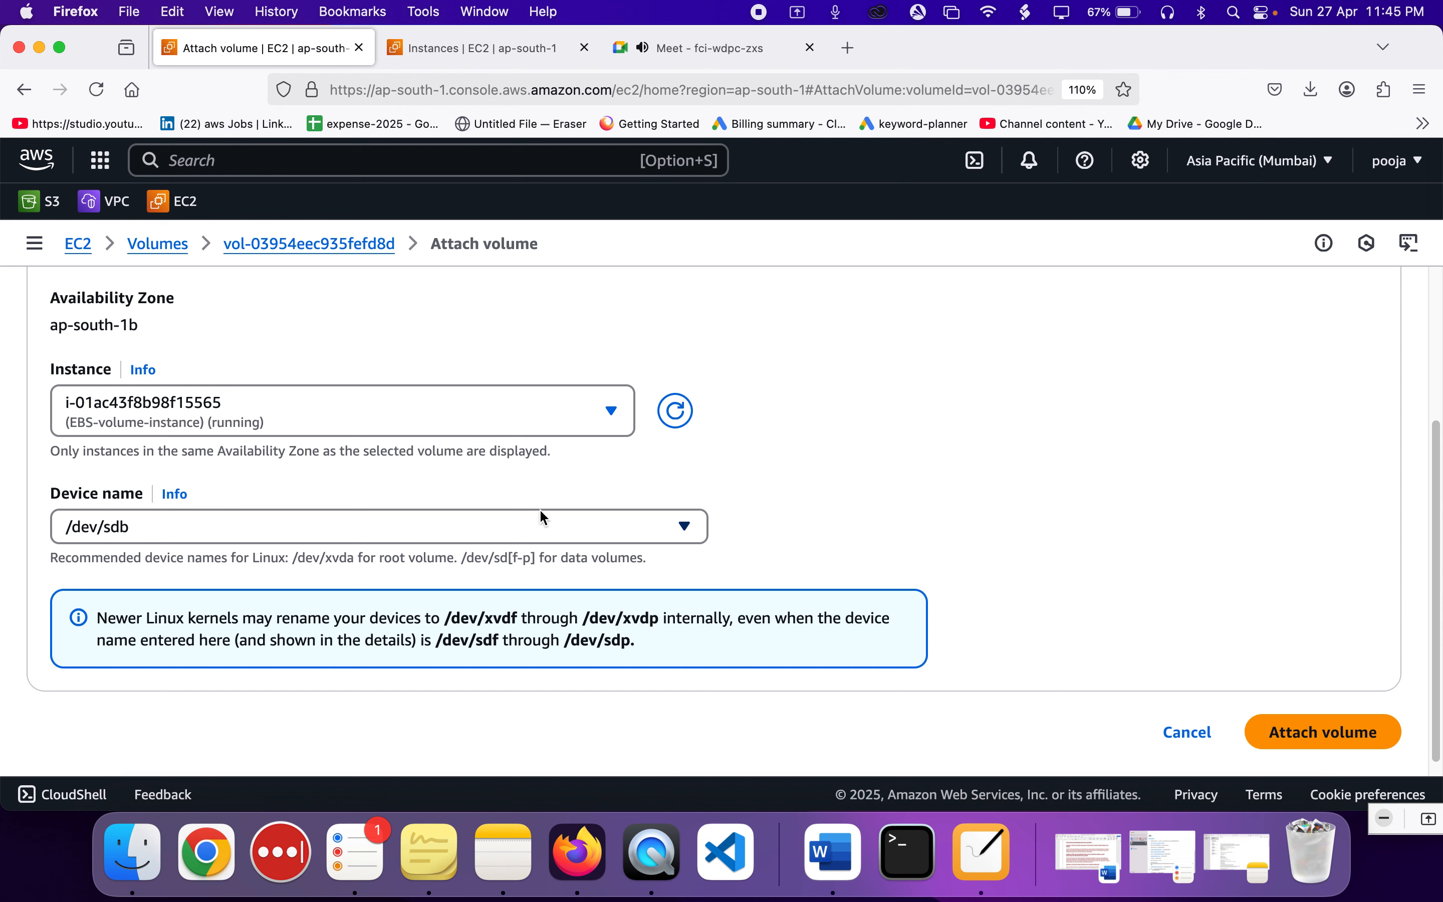
click(1304, 741)
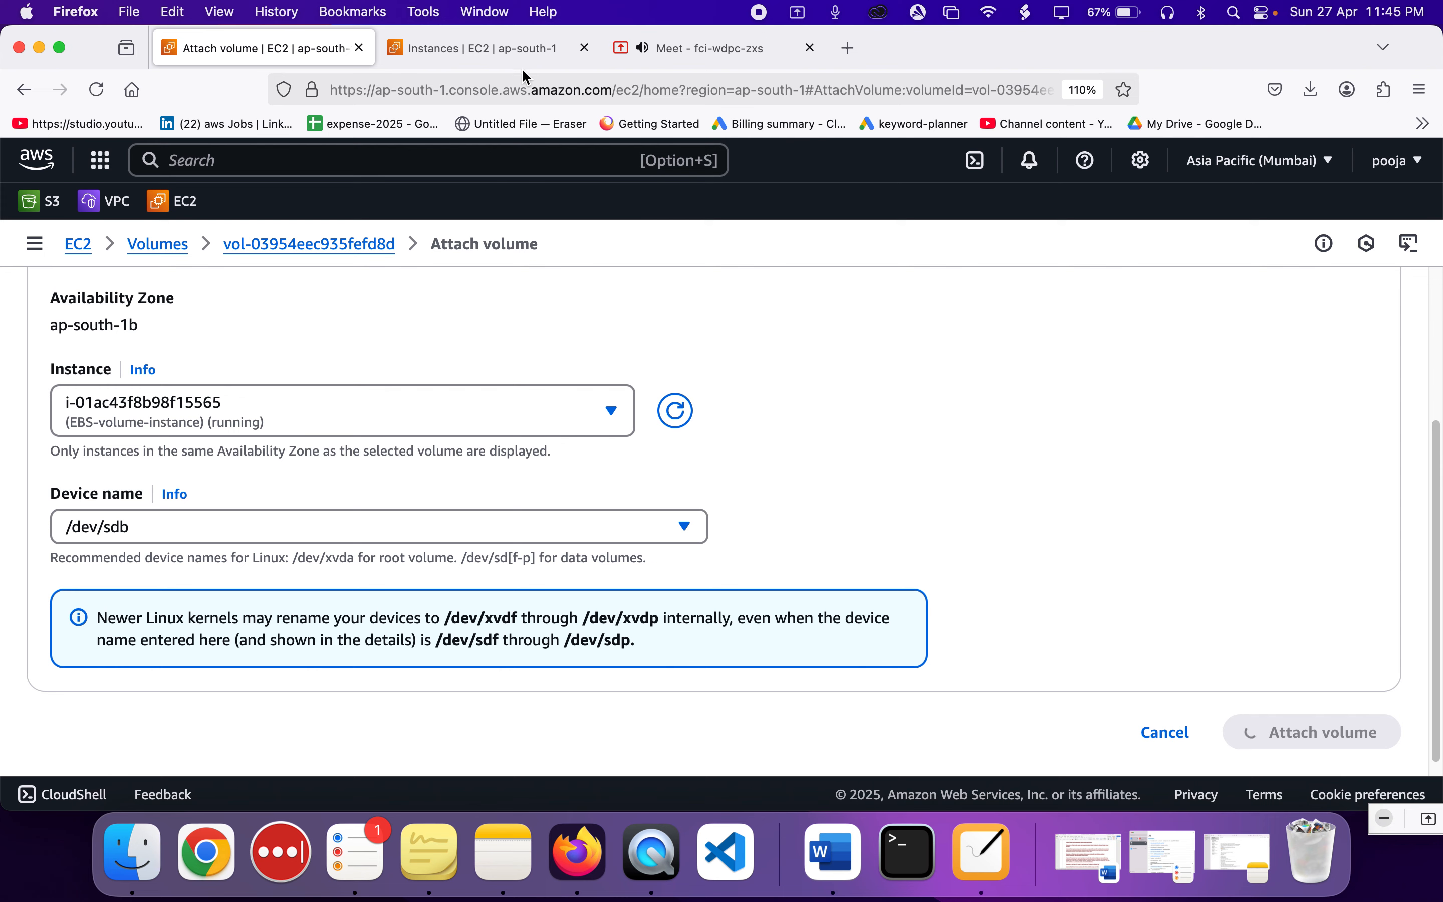
click(517, 56)
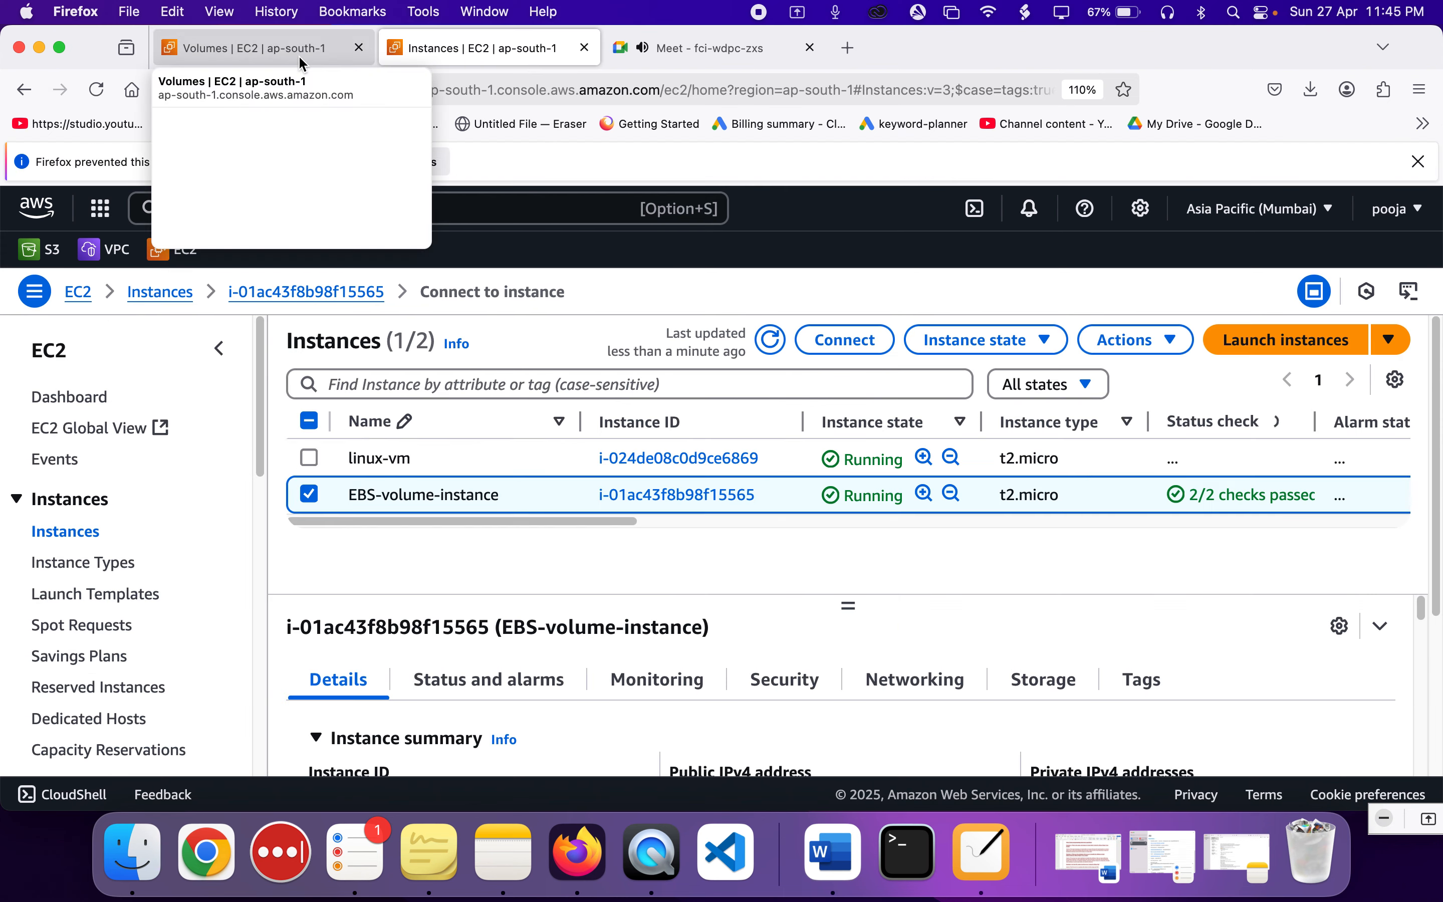
click(274, 51)
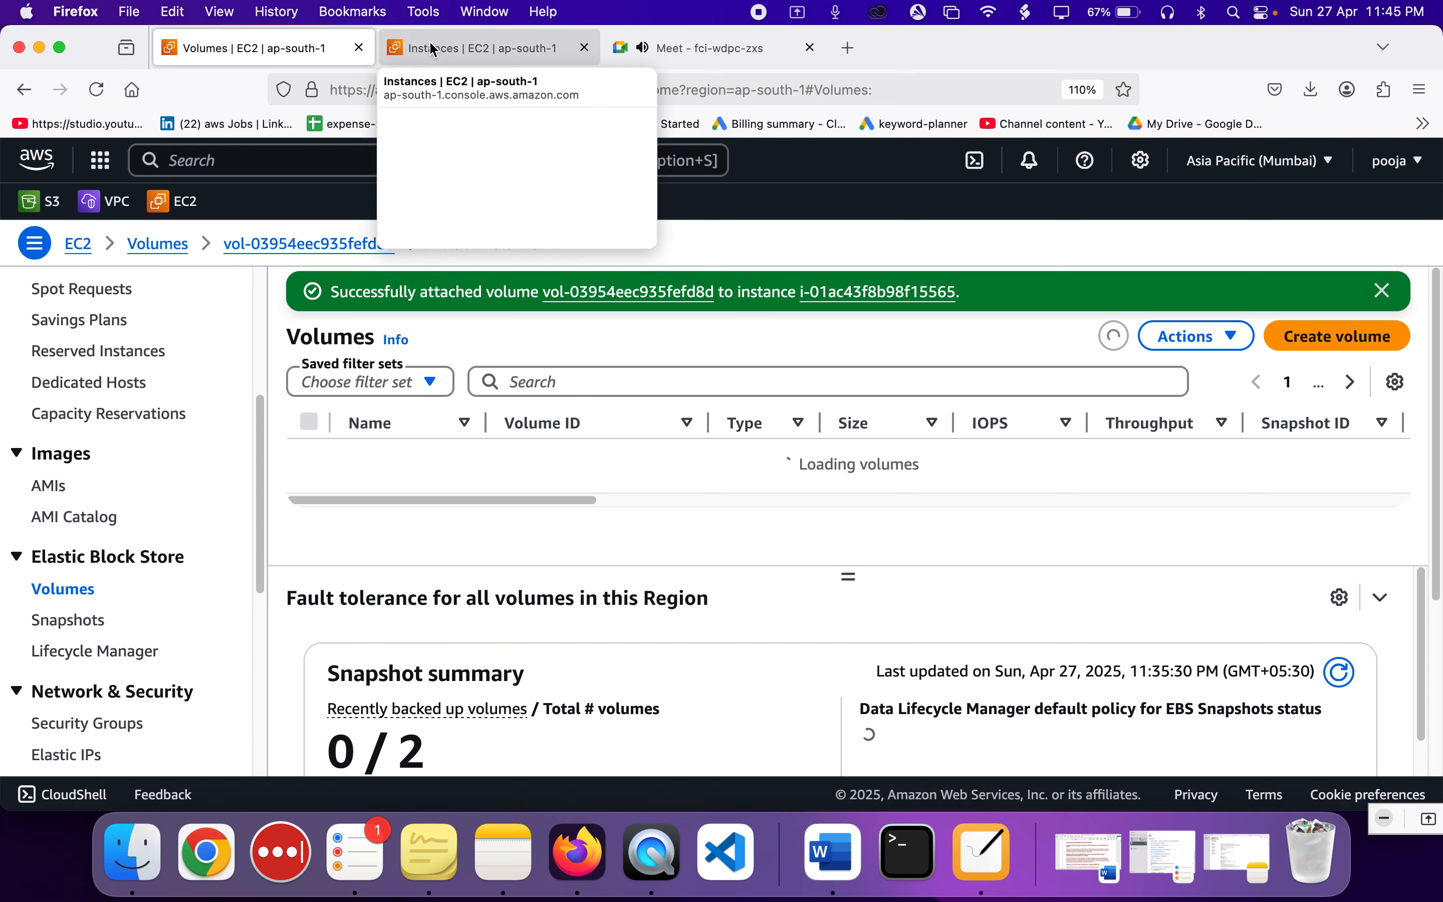
- Return to the instances list and retry the EC2 Instance Connect session for EBS-volume-instance
click(430, 49)
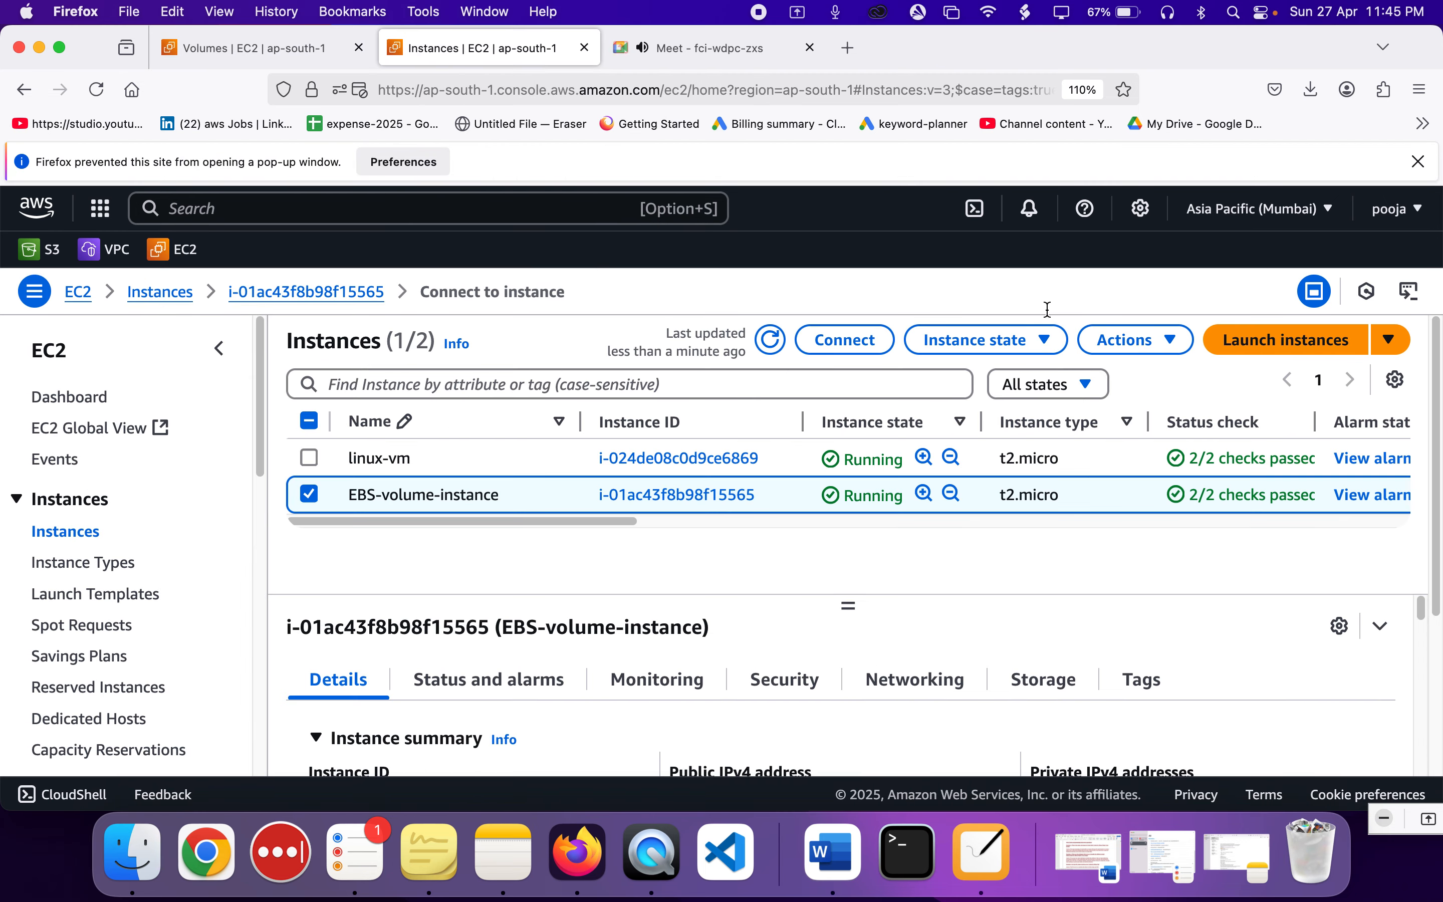
click(861, 350)
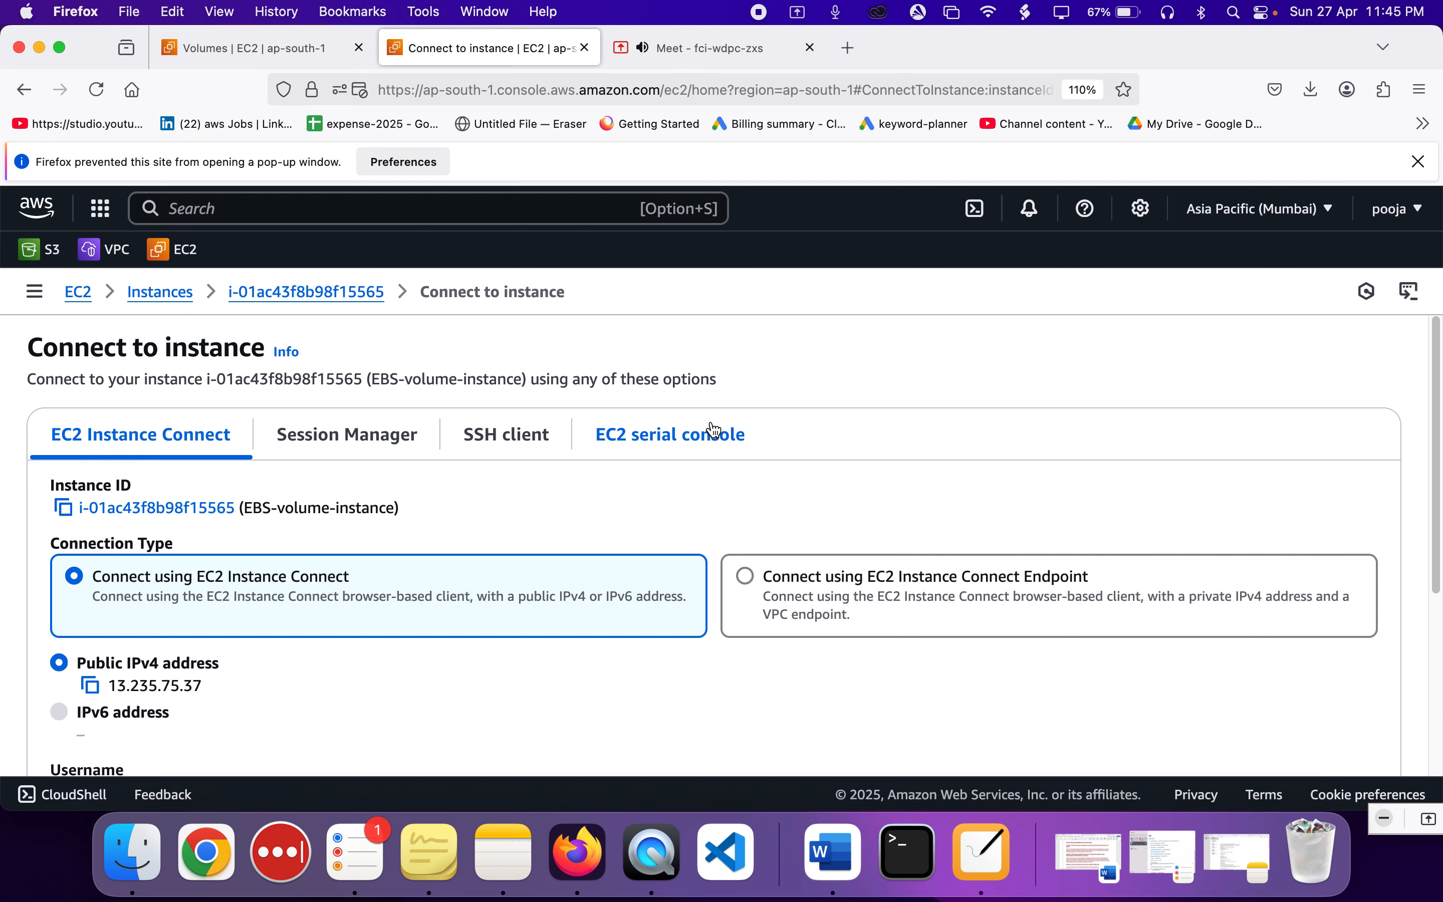
scroll(712, 430, down, 5)
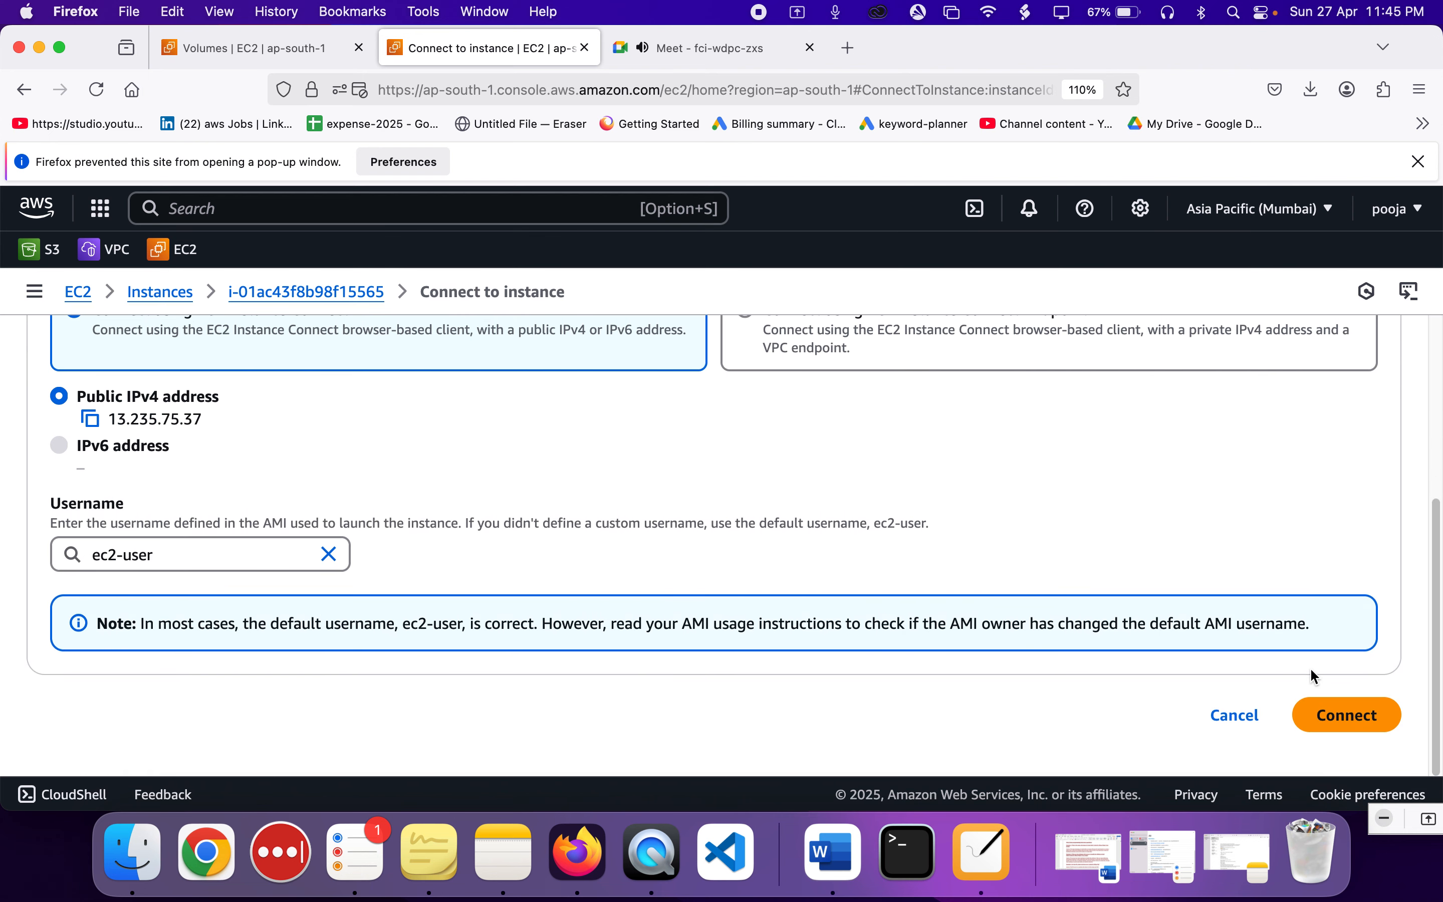
click(1336, 721)
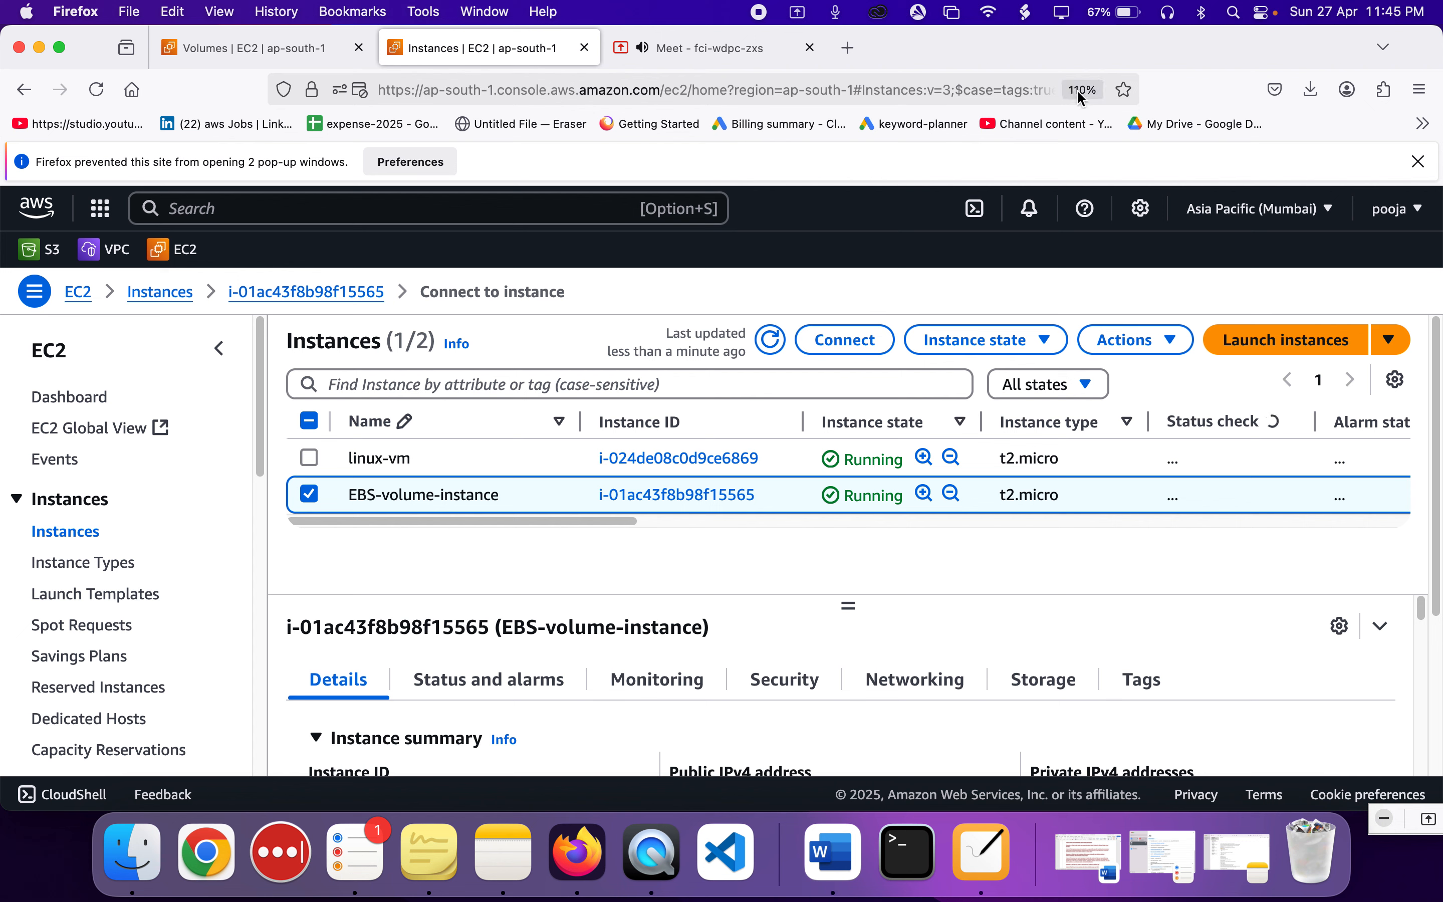
- Allow pop-ups for ap-south-1.console.aws.amazon.com and connect to EBS-volume-instance through EC2 Instance Connect
click(425, 169)
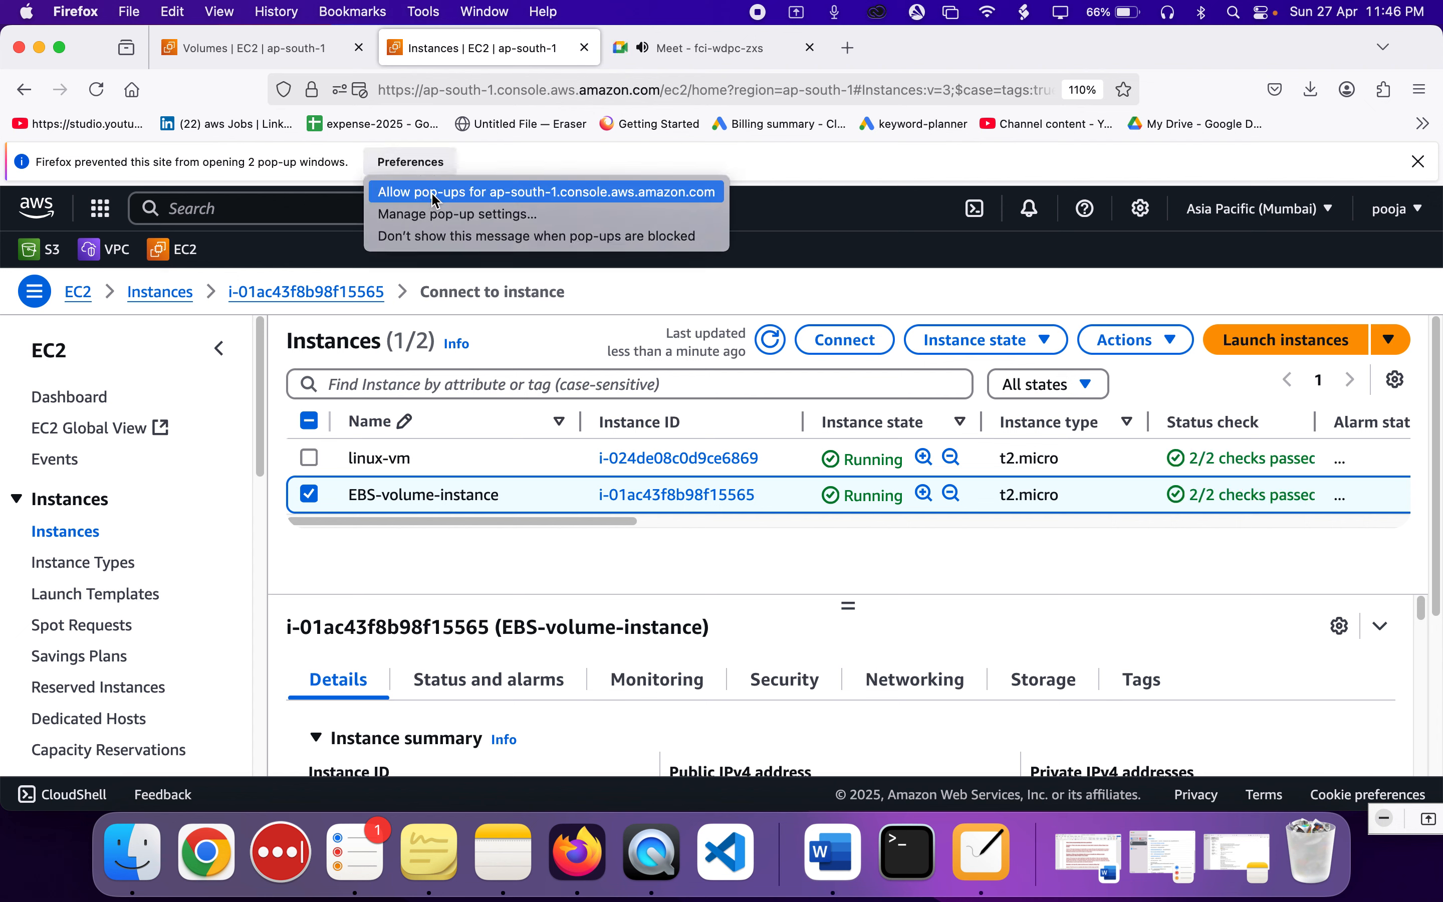
click(436, 193)
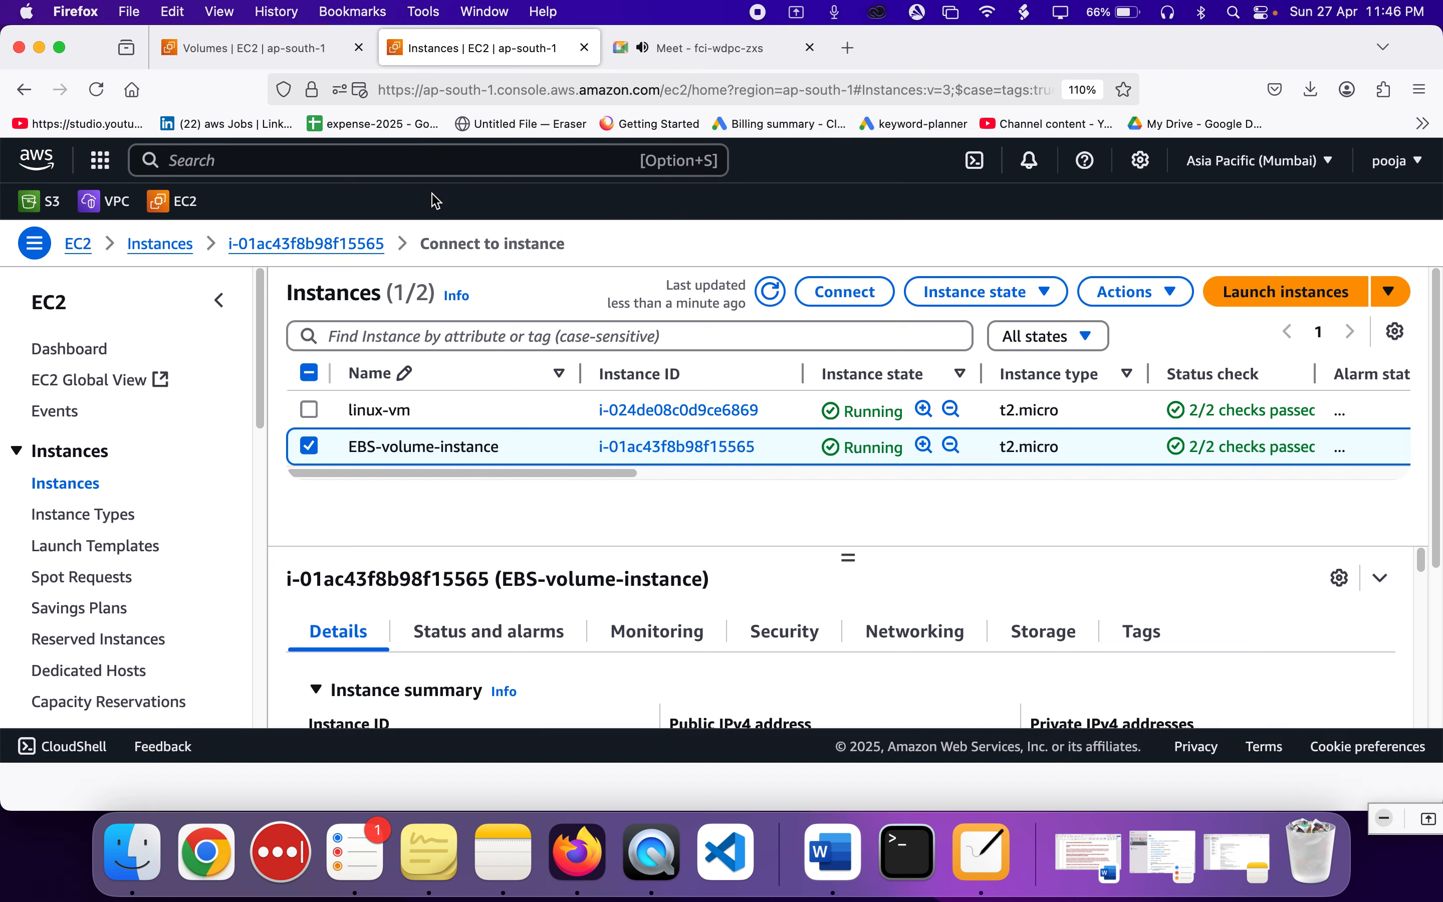
click(859, 295)
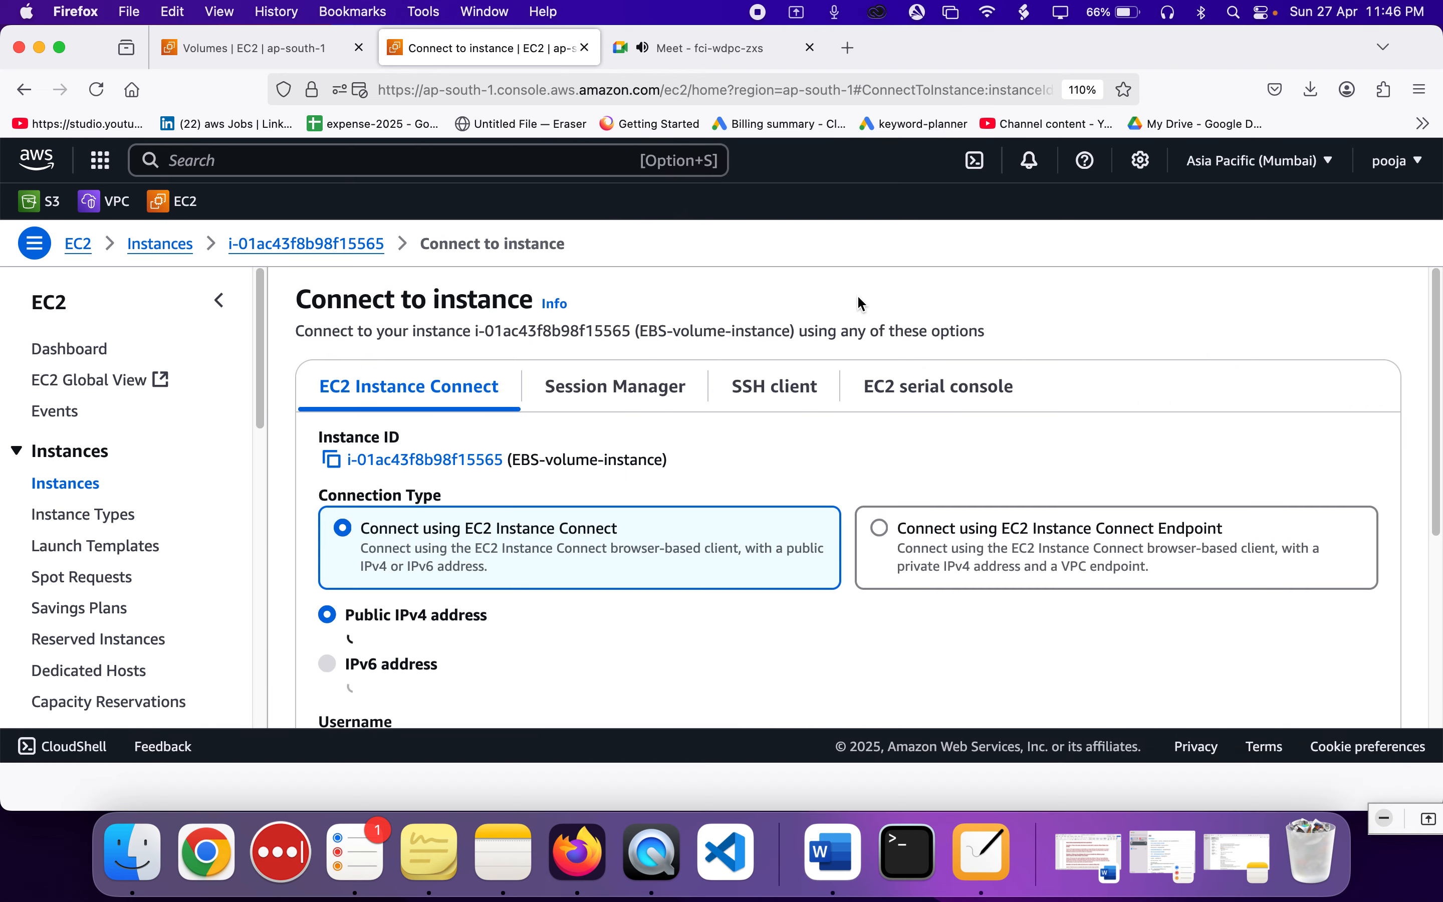
scroll(822, 417, down, 5)
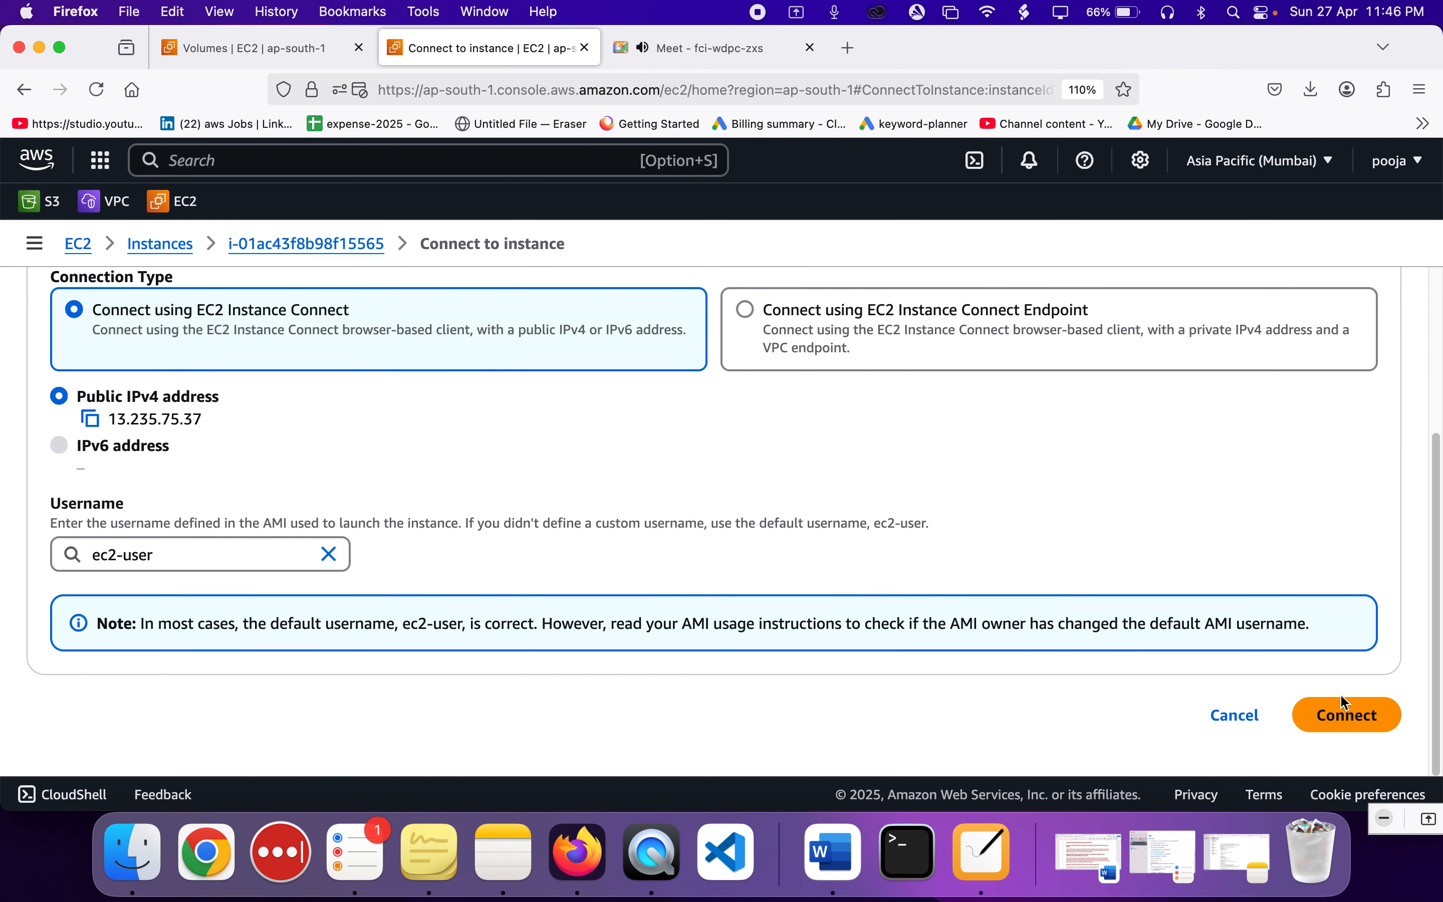
click(1342, 708)
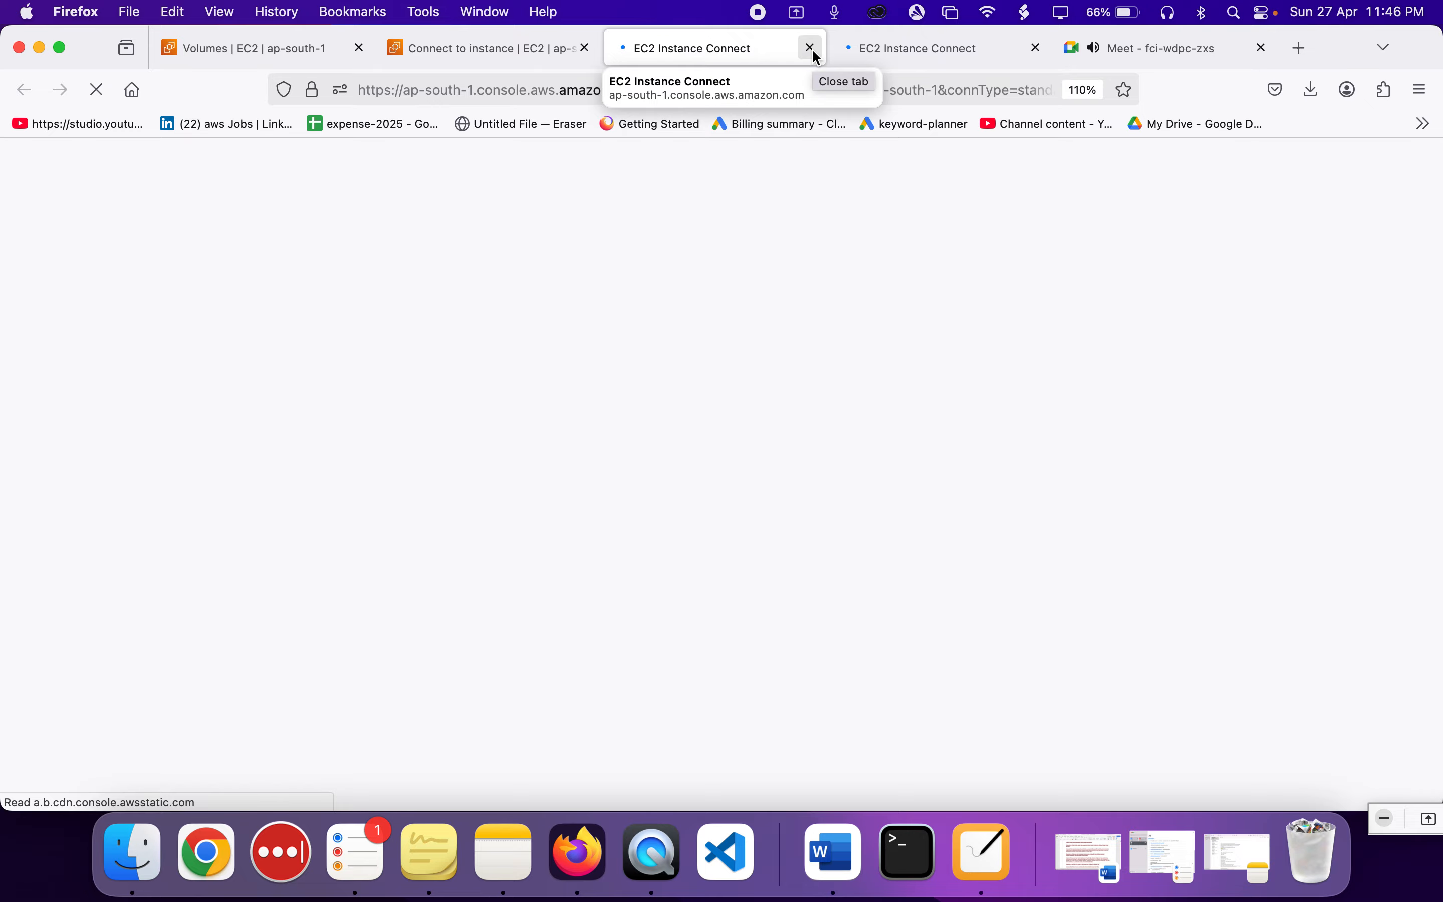
- Review the availability zone, state and attached resources of each volume in the volumes list
click(229, 47)
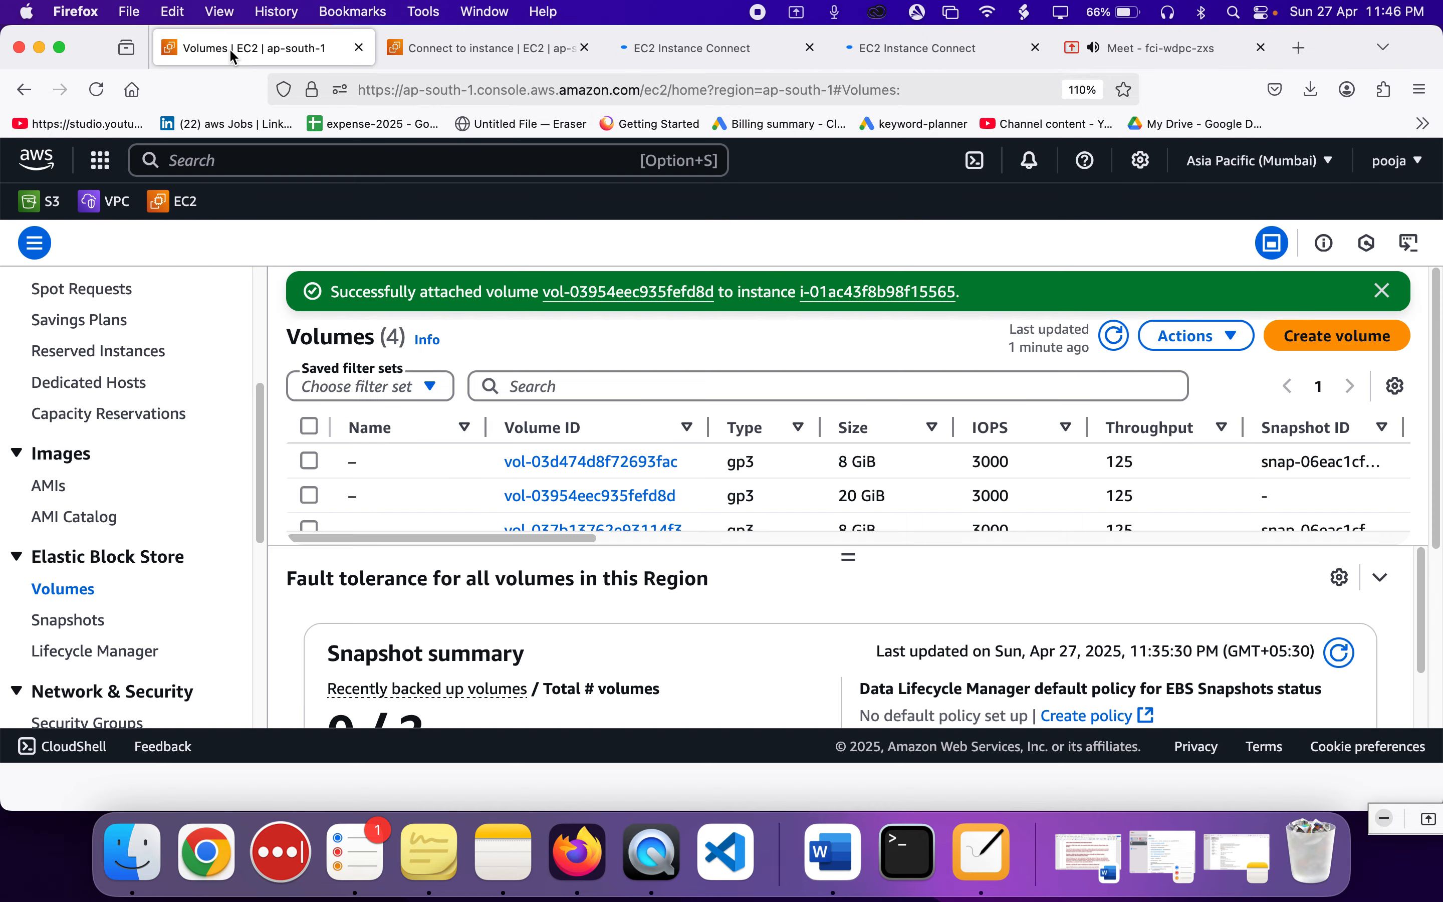
scroll(563, 488, down, 3)
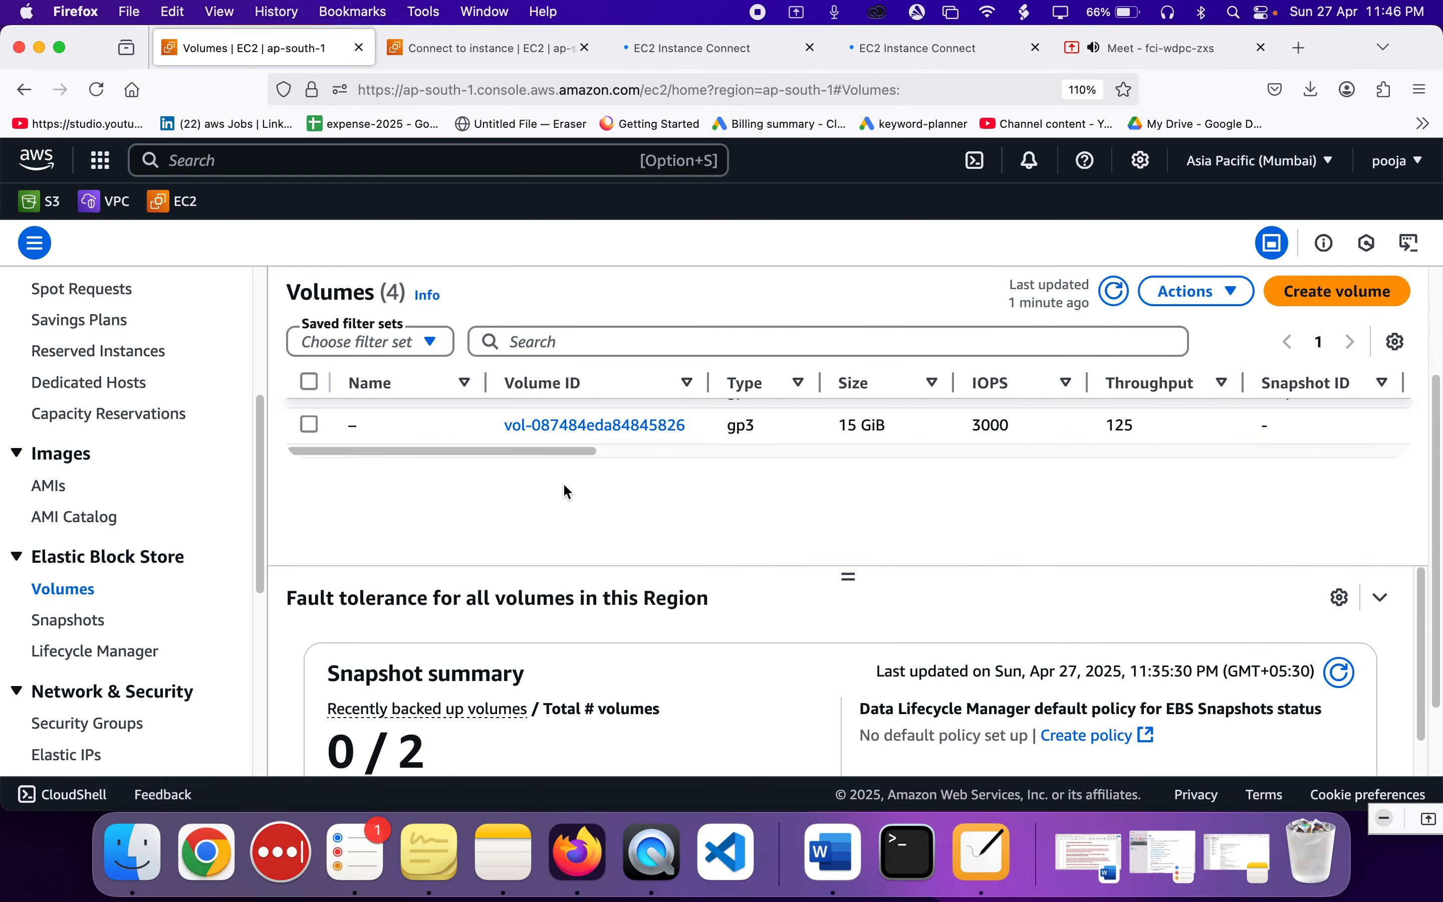
scroll(565, 485, up, 3)
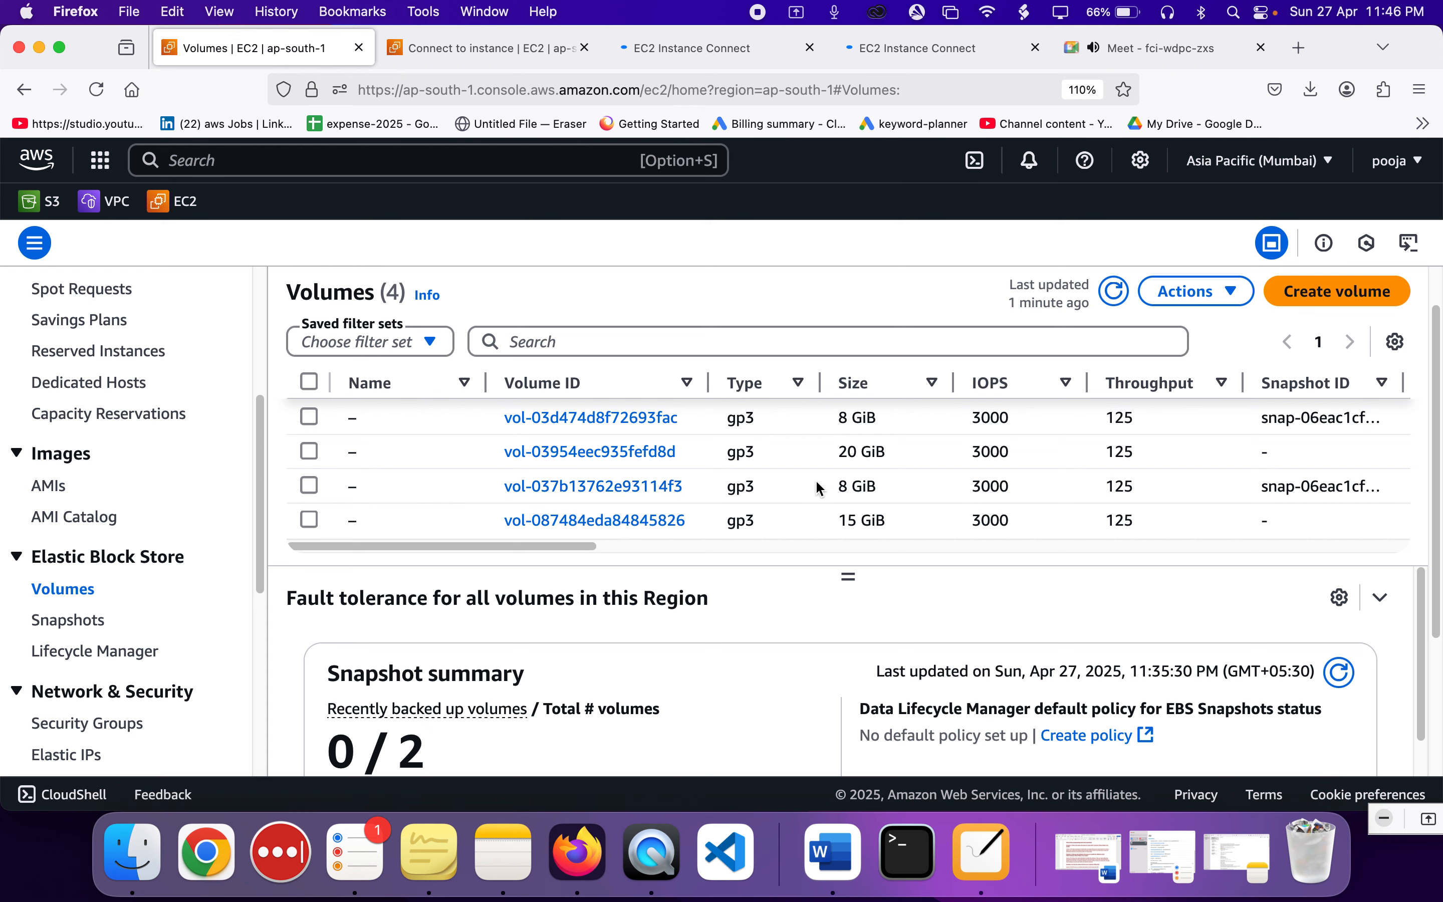
scroll(820, 488, right, 10)
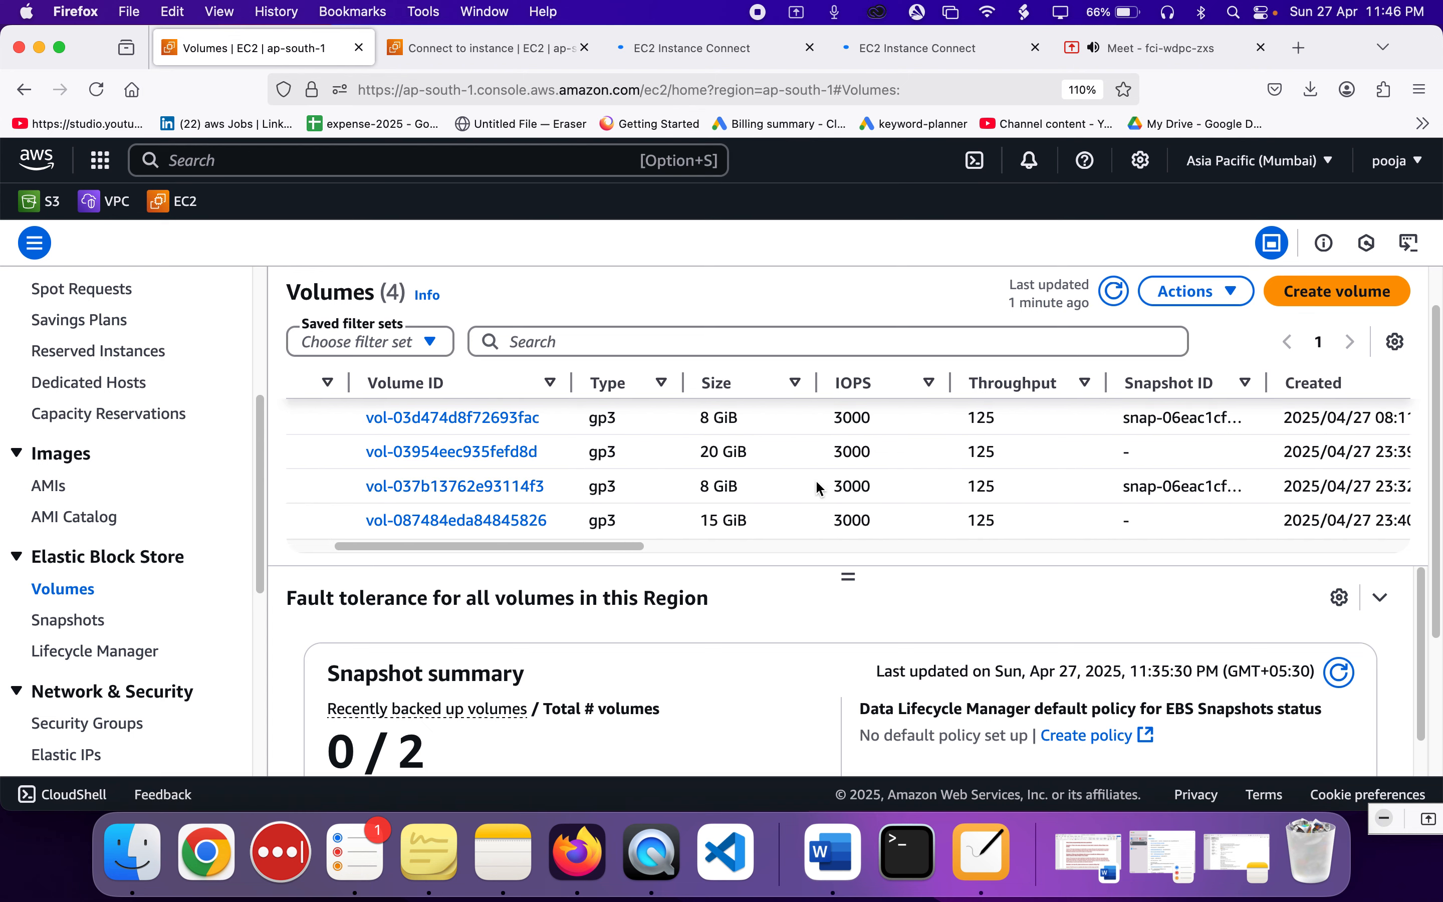
scroll(819, 487, right, 5)
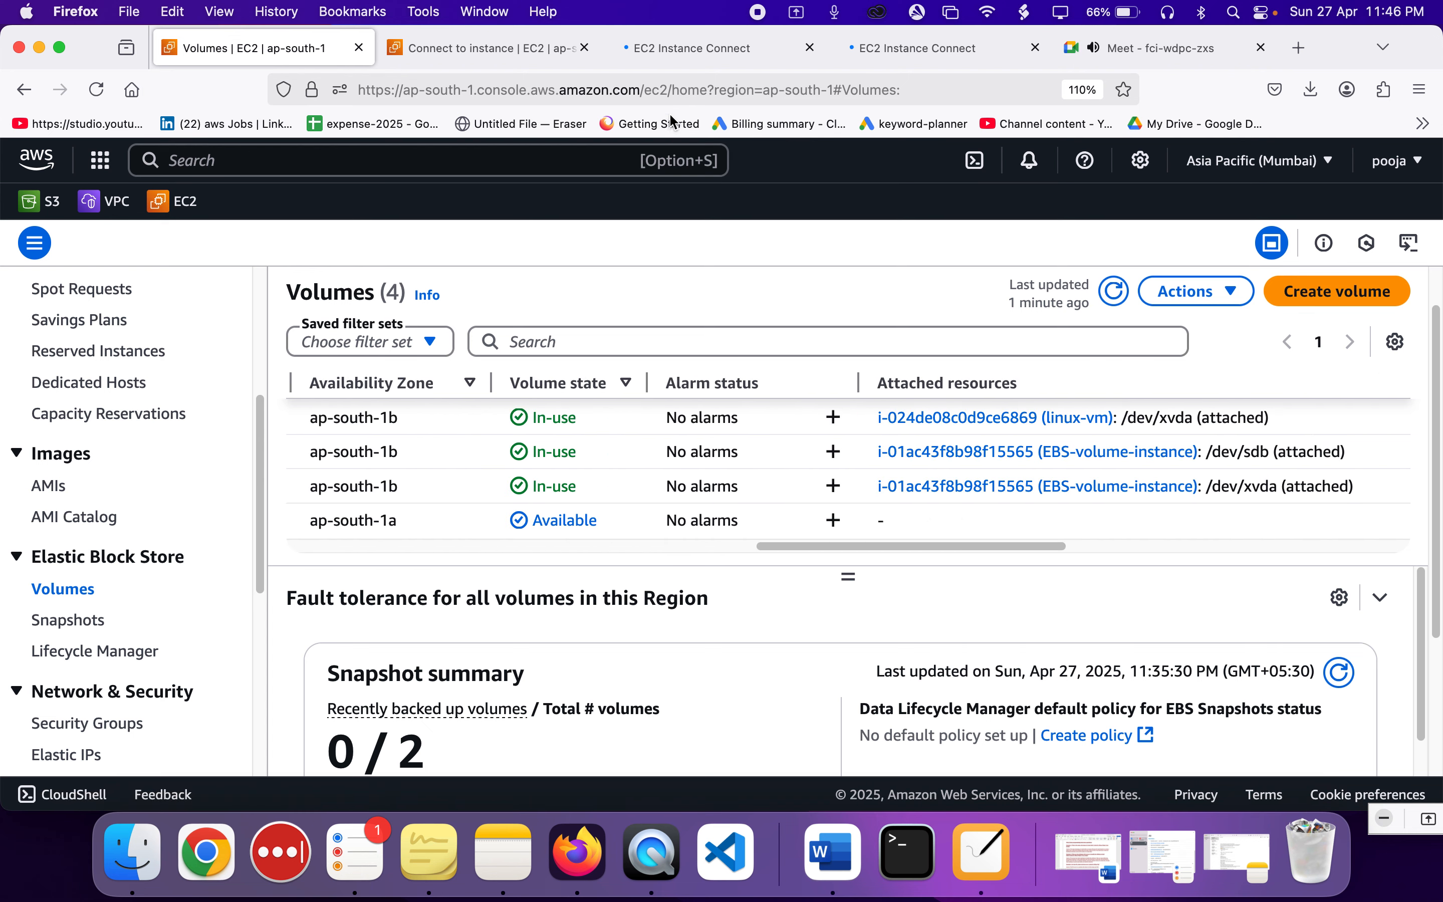
- Close the duplicate EC2 Instance Connect session and return to the volumes list to compare the volume sizes
click(627, 49)
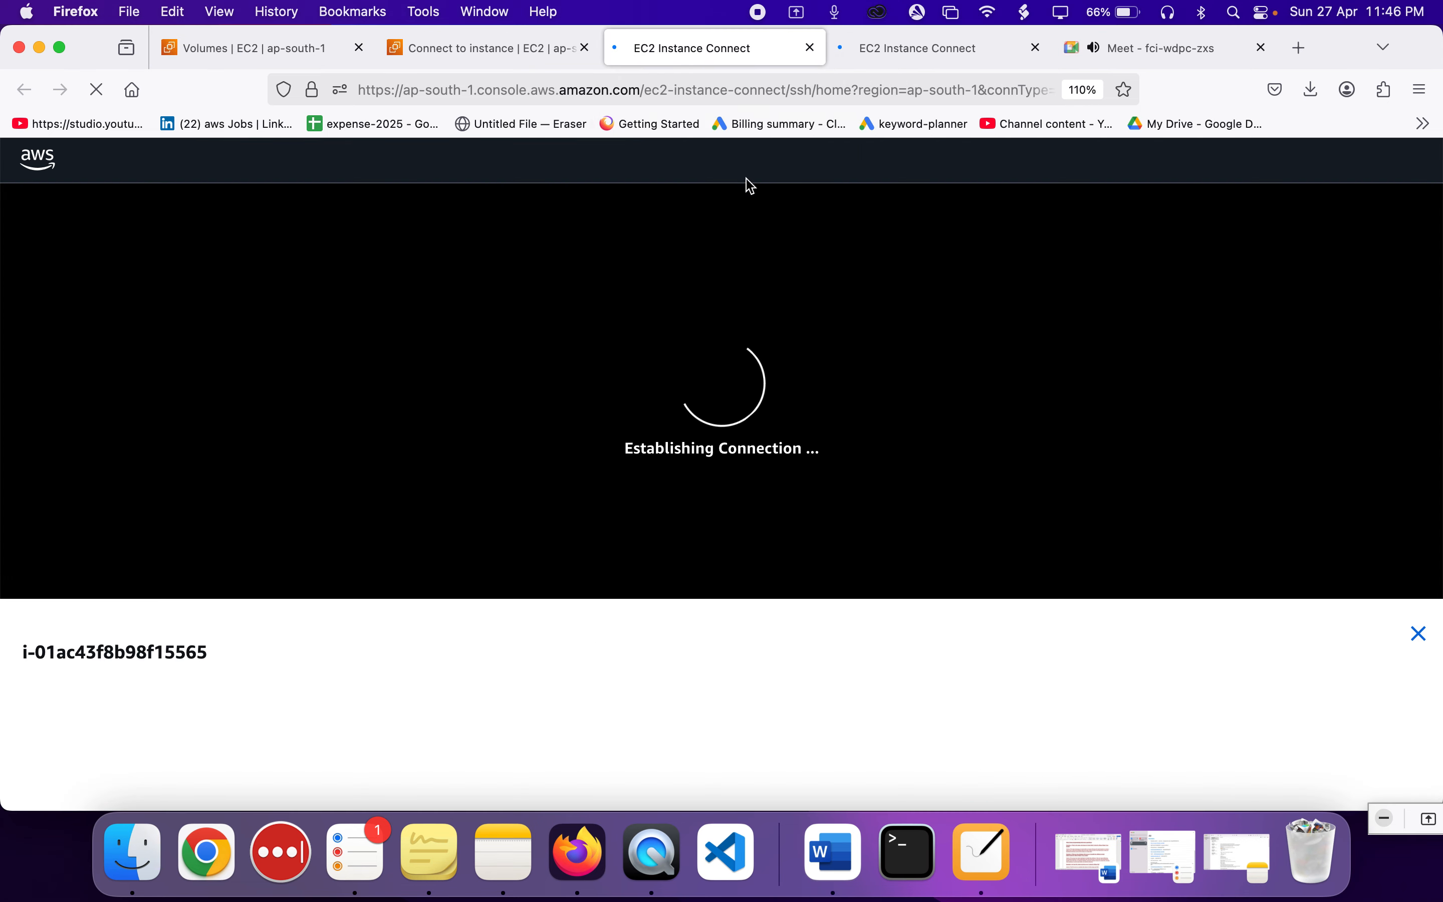
click(1036, 55)
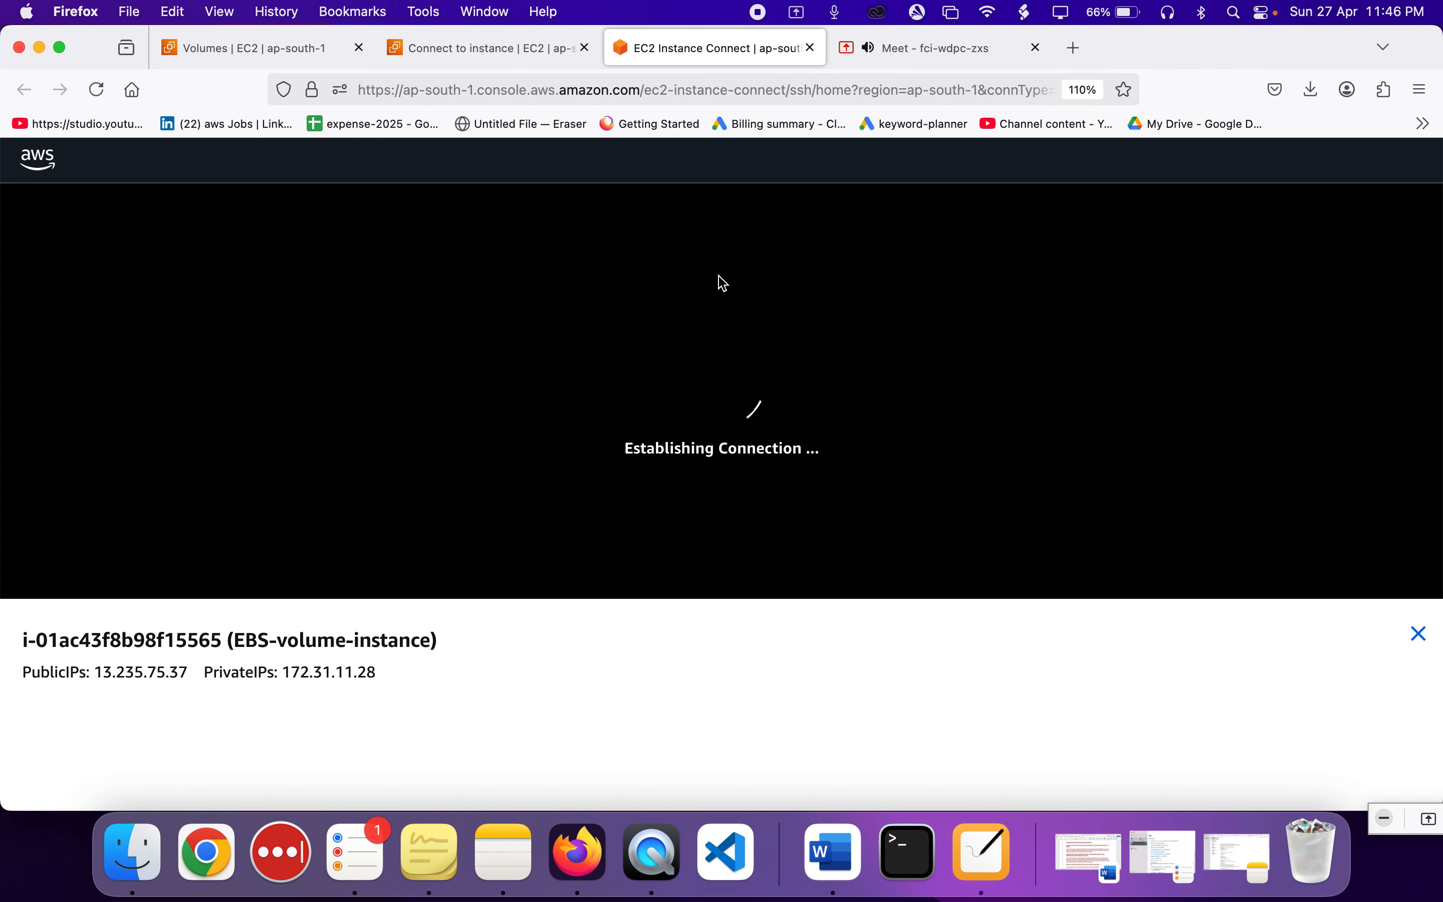
click(191, 46)
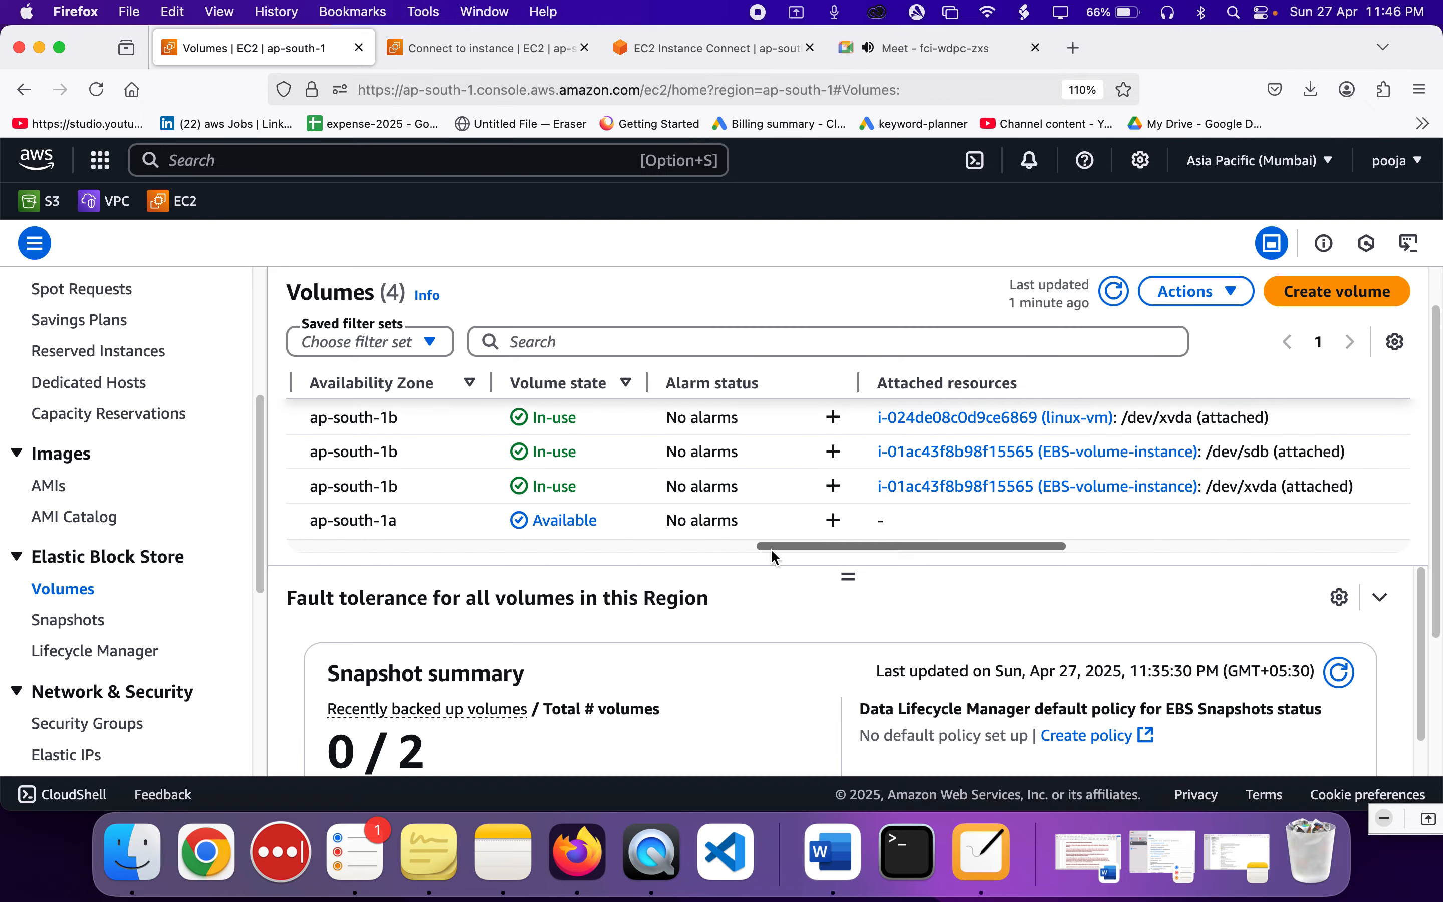
drag(771, 545, 420, 545)
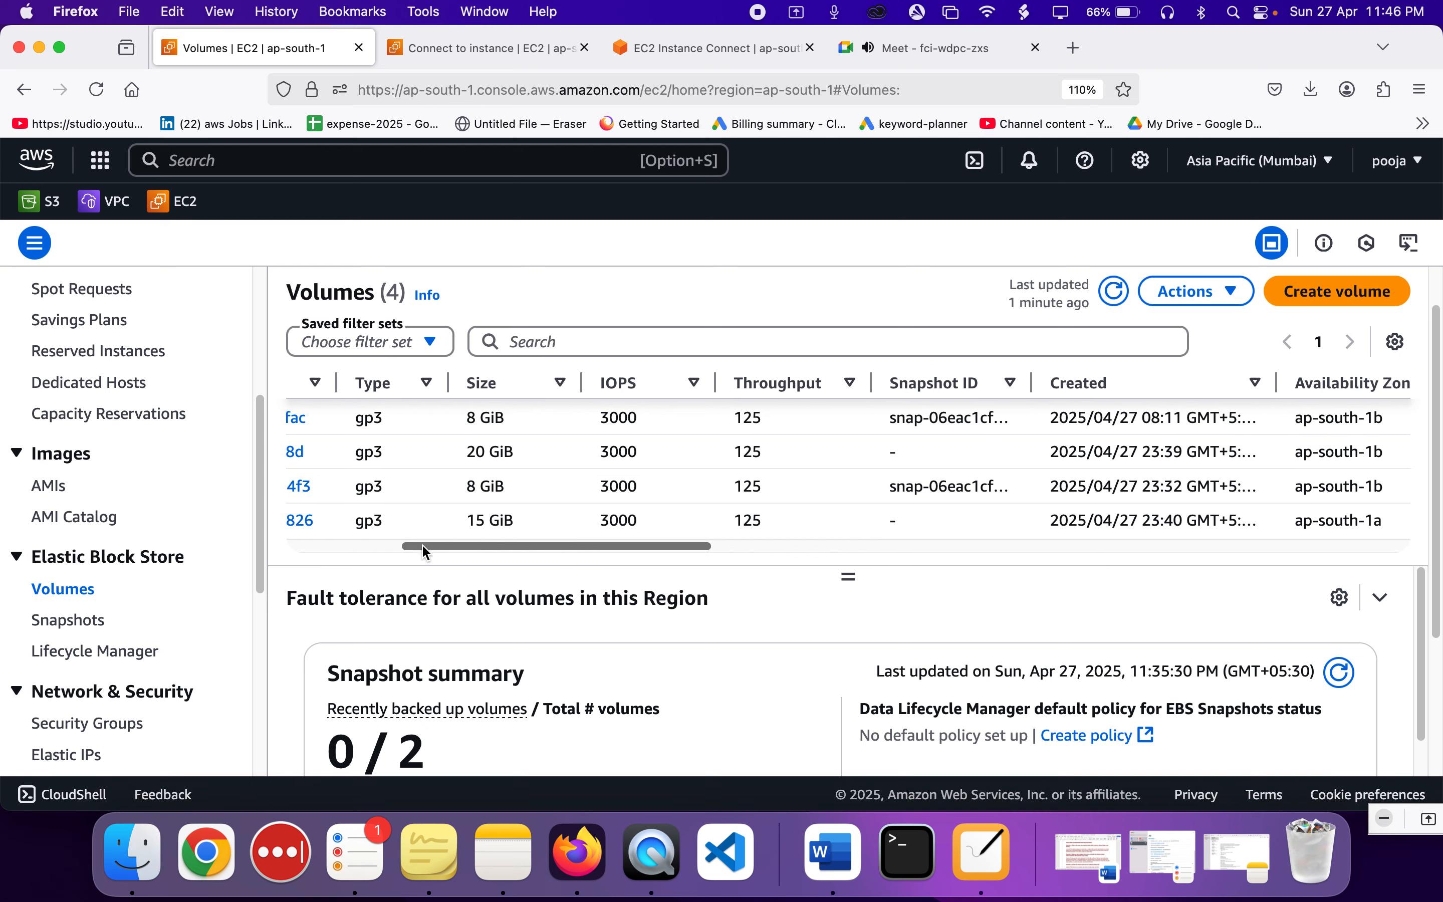
- Select the 20 GiB volume in the volumes list and check its attached instance and device name
drag(515, 452, 563, 457)
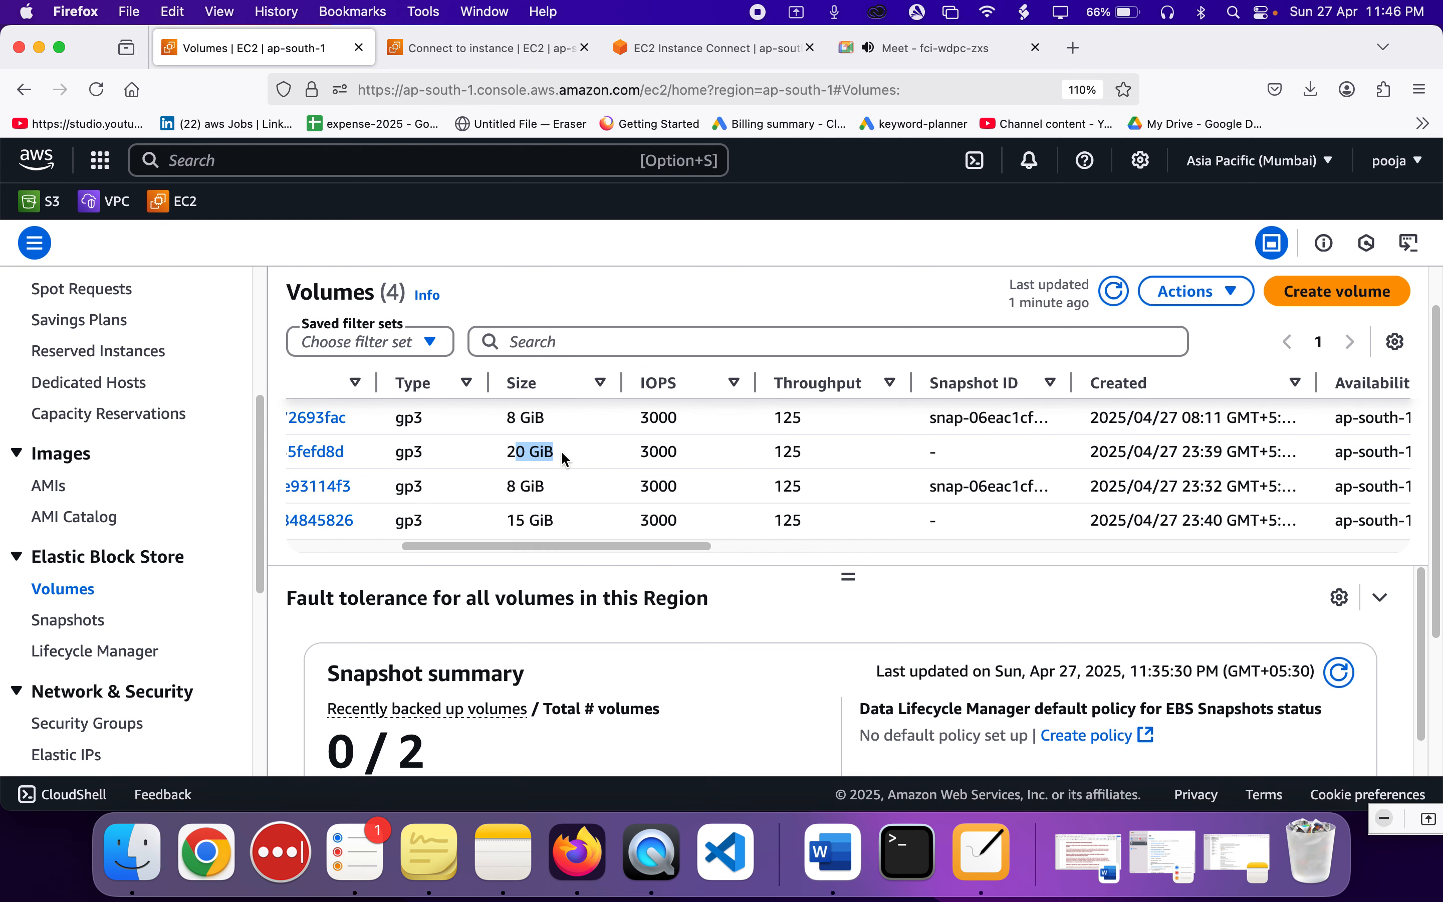
click(561, 450)
scroll(560, 450, left, 5)
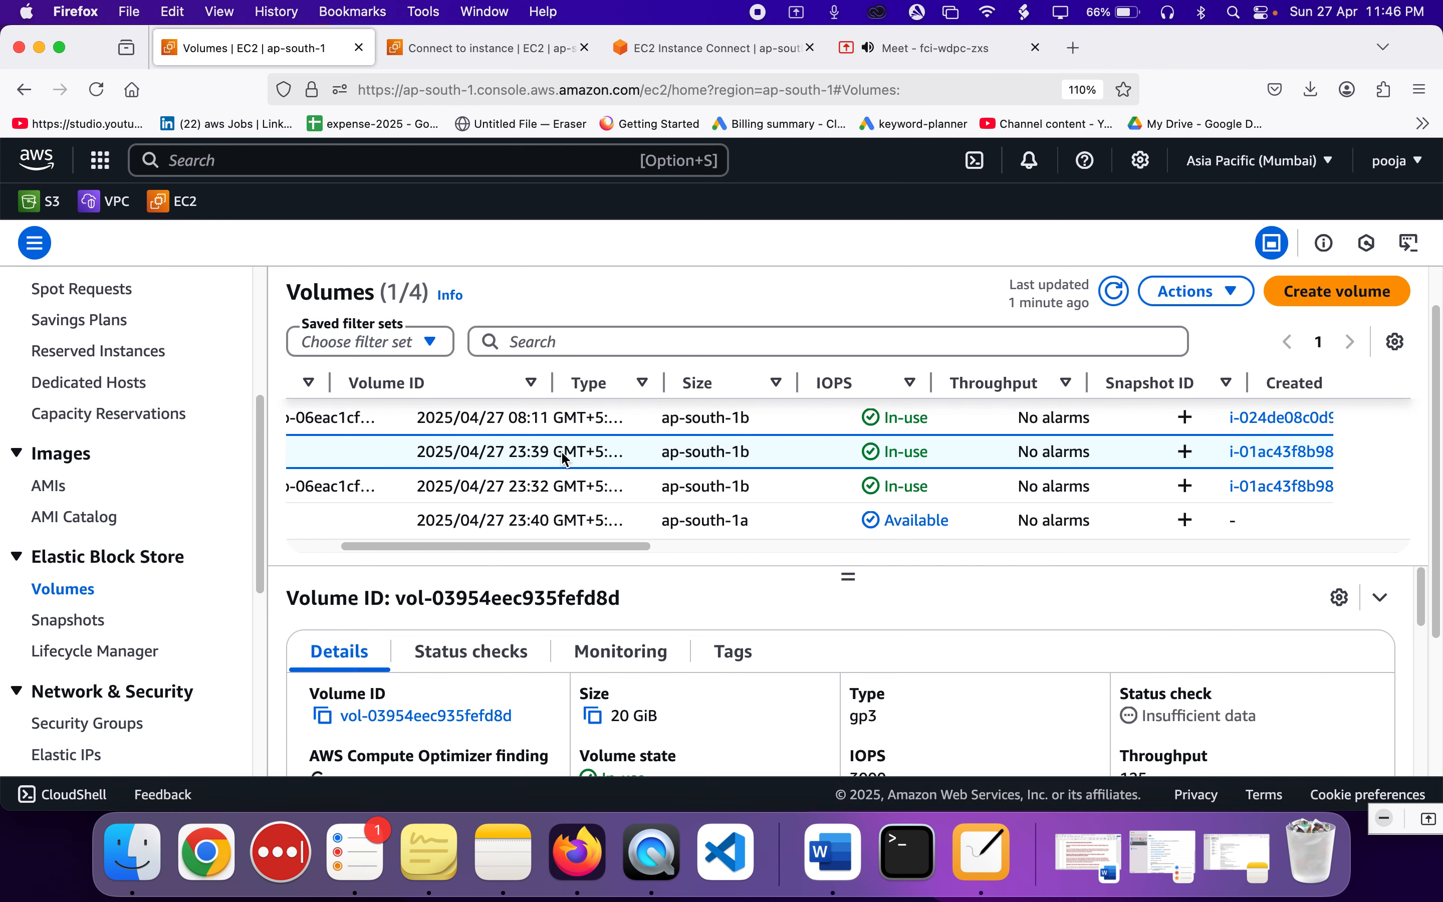
scroll(561, 451, right, 10)
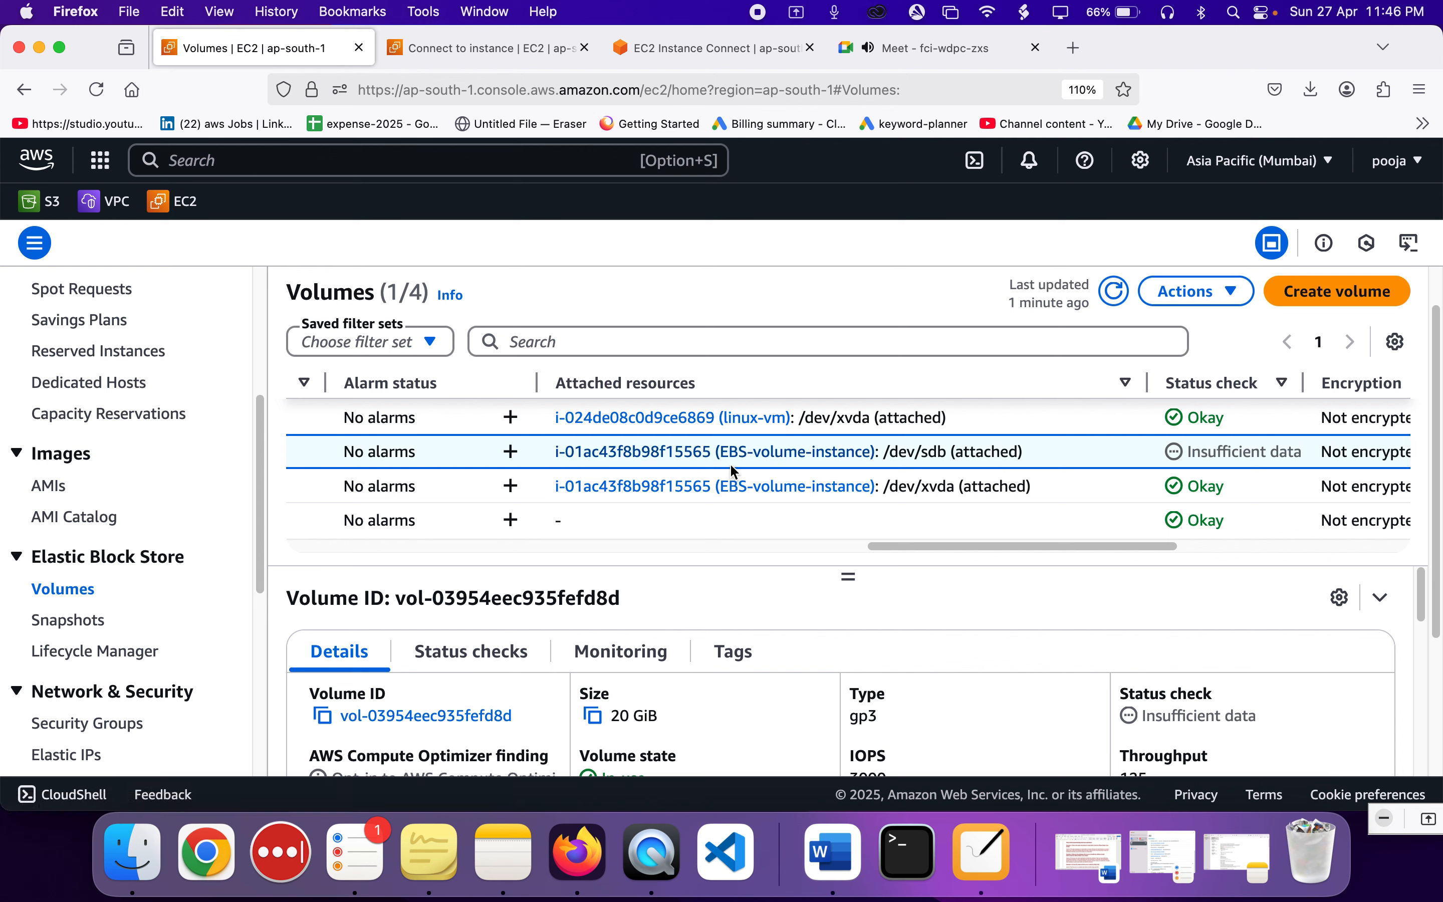
scroll(817, 489, left, 3)
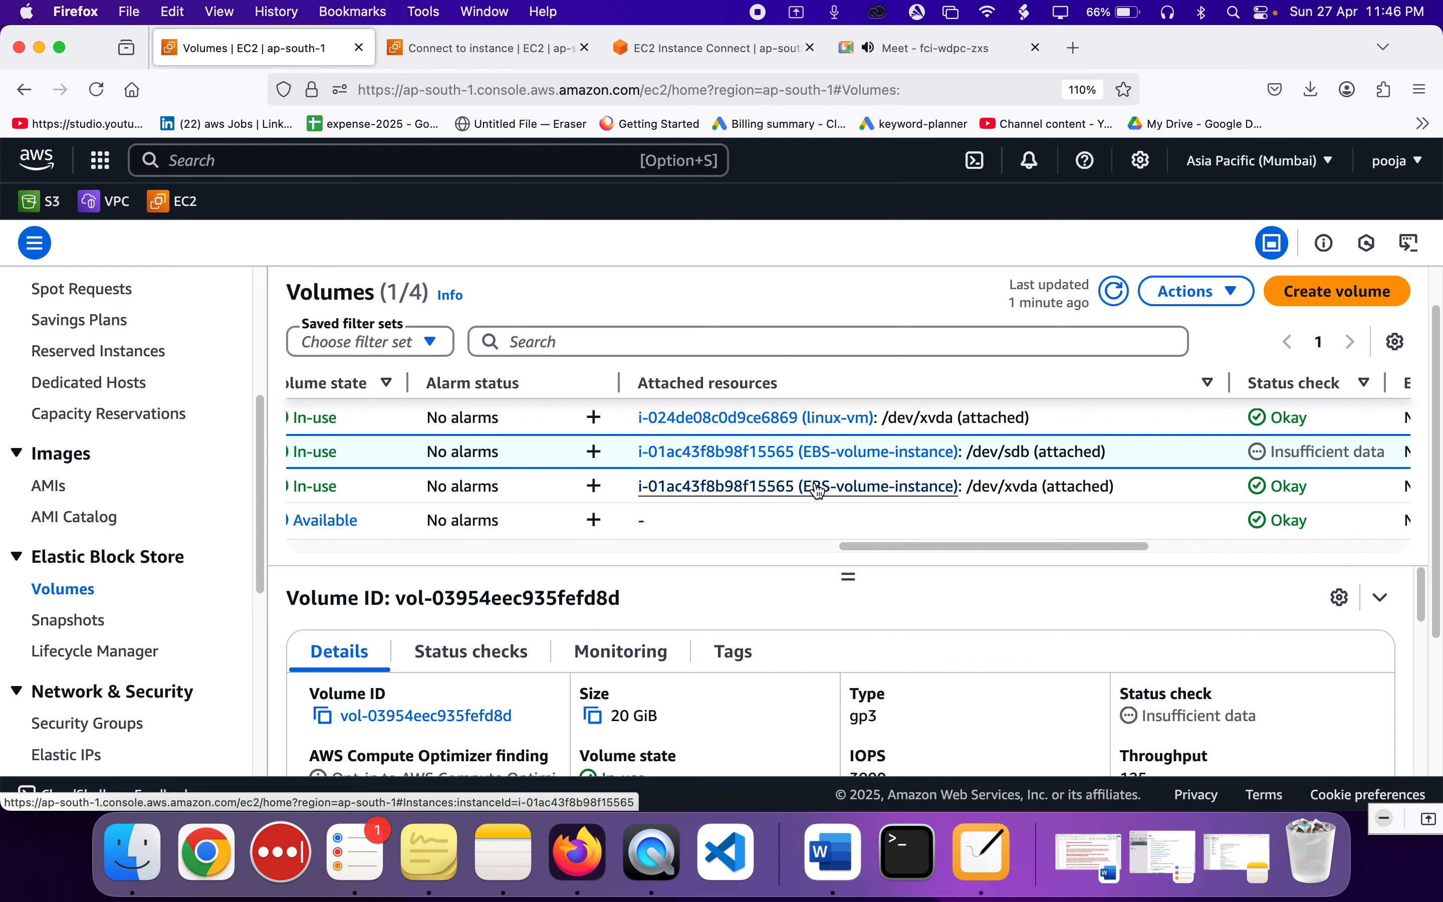
scroll(818, 489, left, 10)
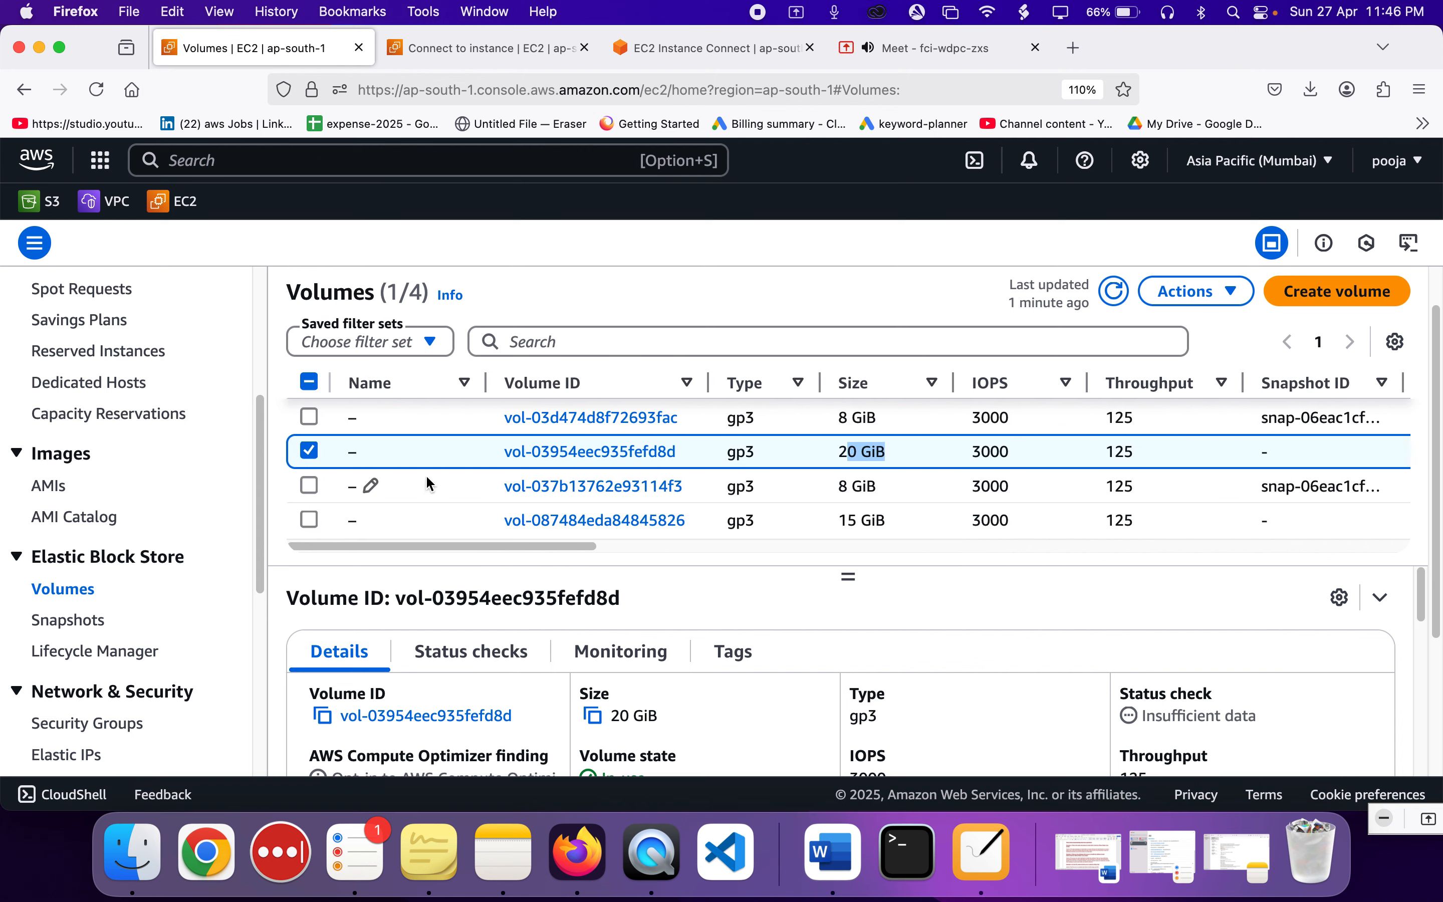
- Switch to the EBS-volume-instance terminal session, run lsblk, and examine the sizes of the root and additional disks
click(730, 45)
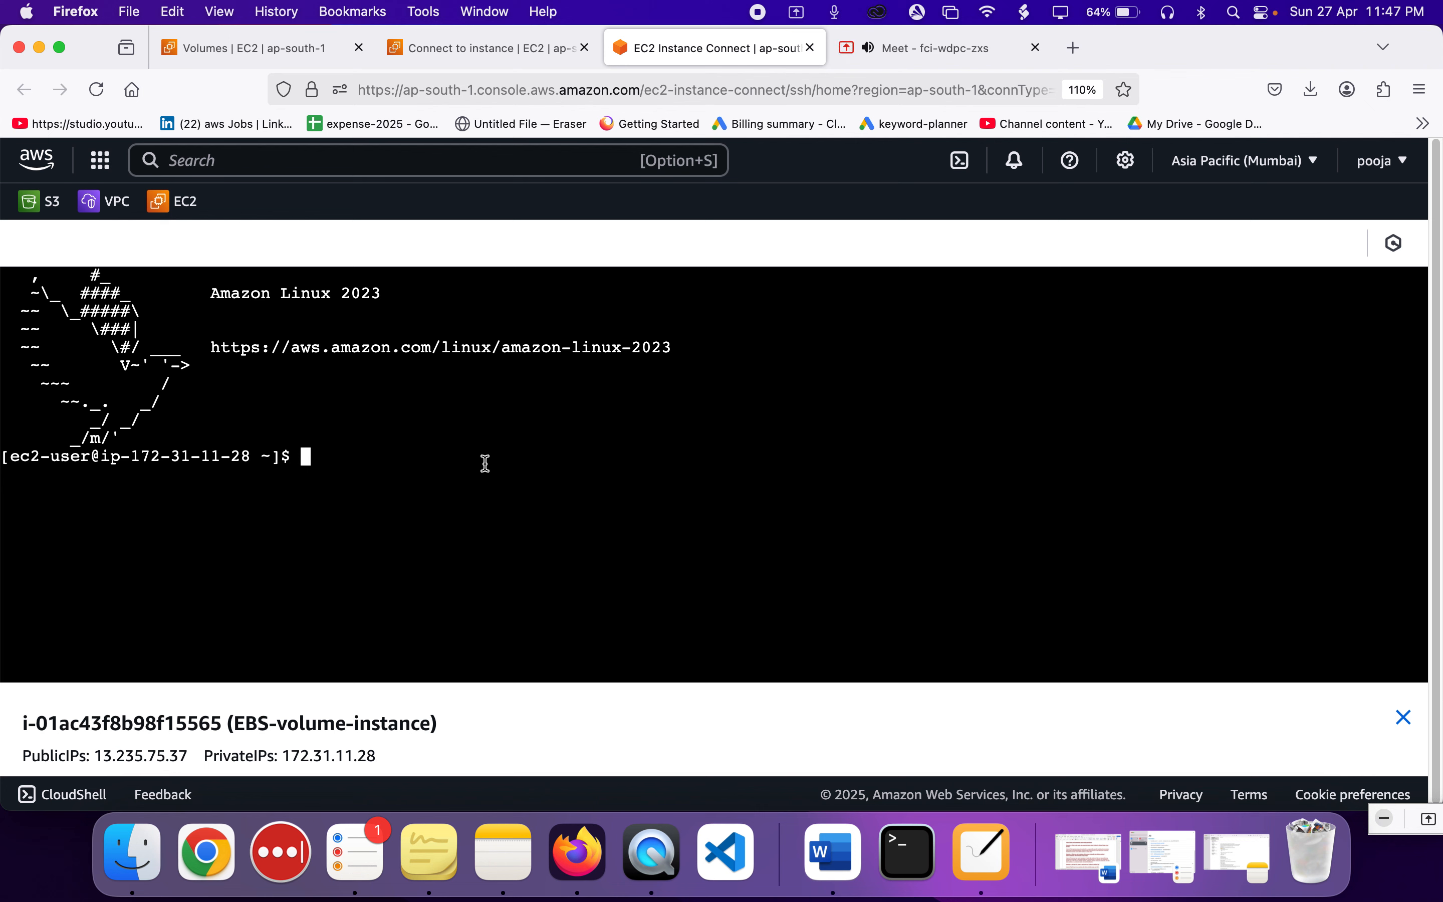
text(lsblk)
key(Return)
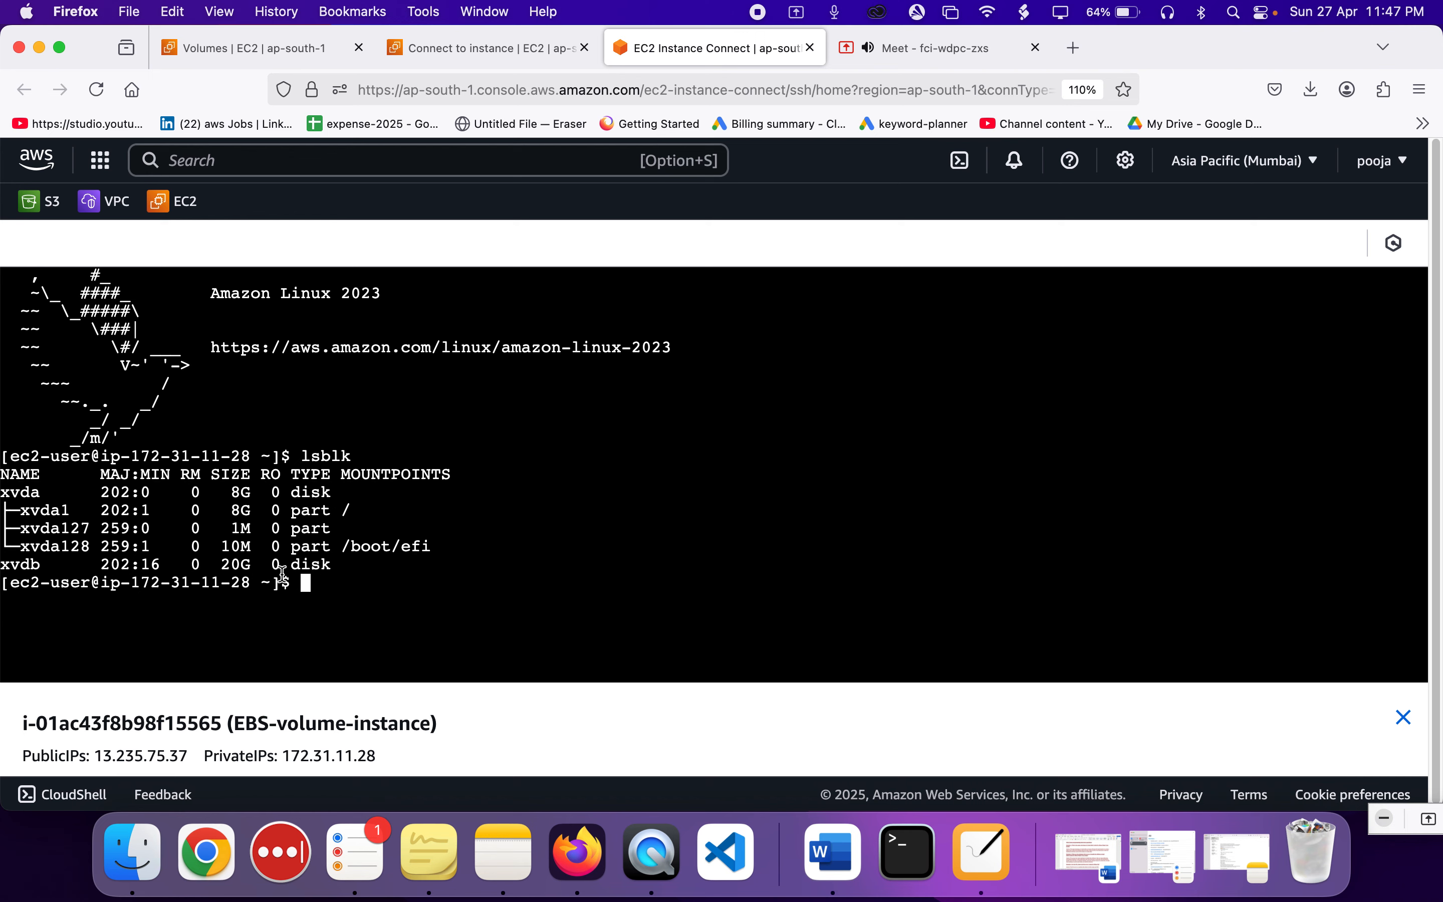
scroll(109, 601, up, 5)
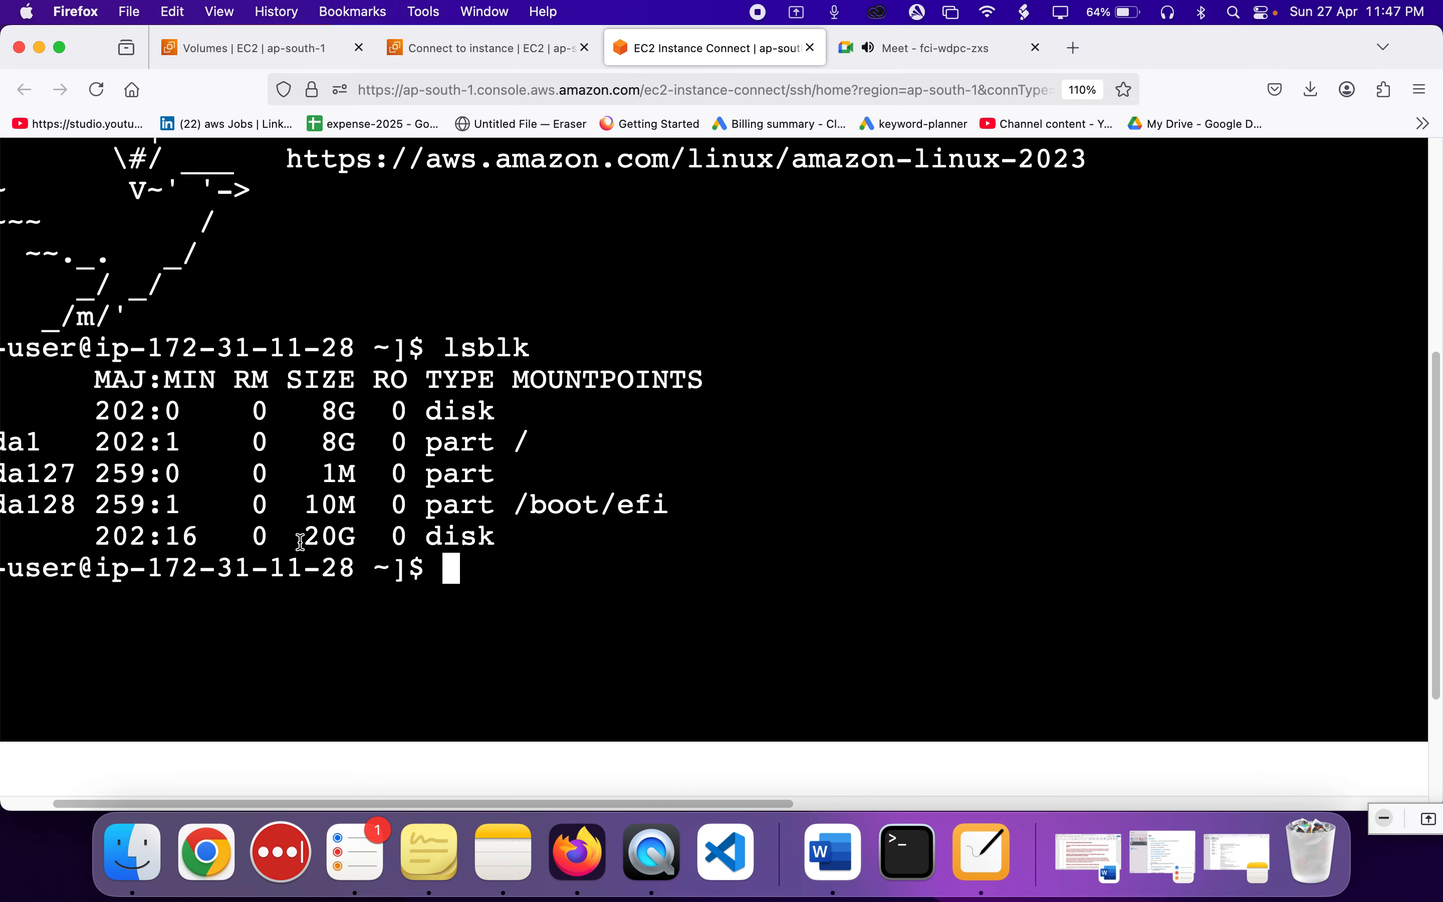
drag(303, 535, 477, 539)
scroll(362, 532, left, 3)
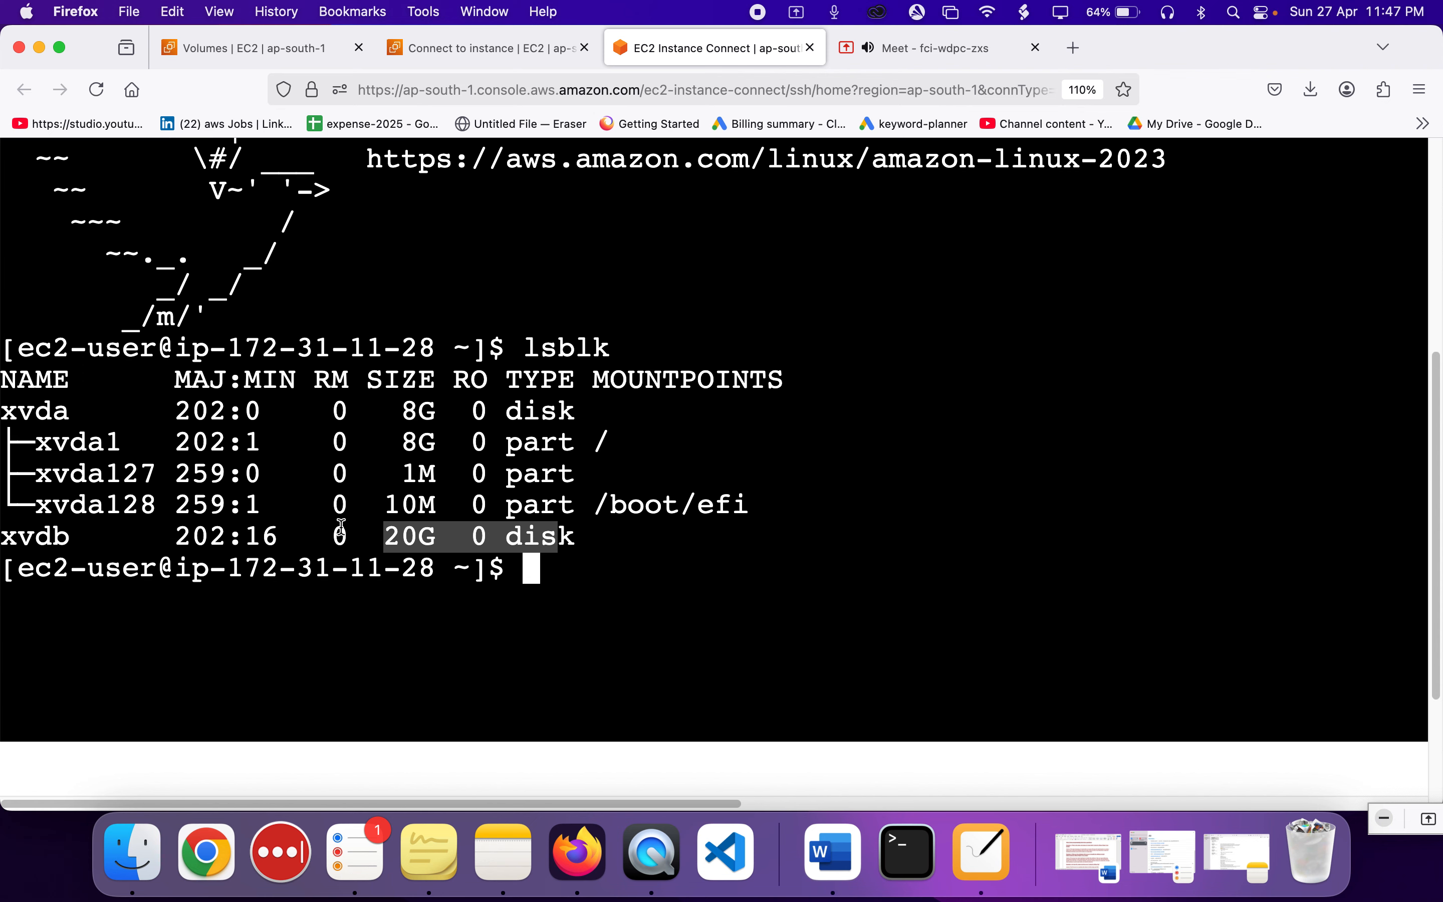
double_click(416, 407)
triple_click(415, 407)
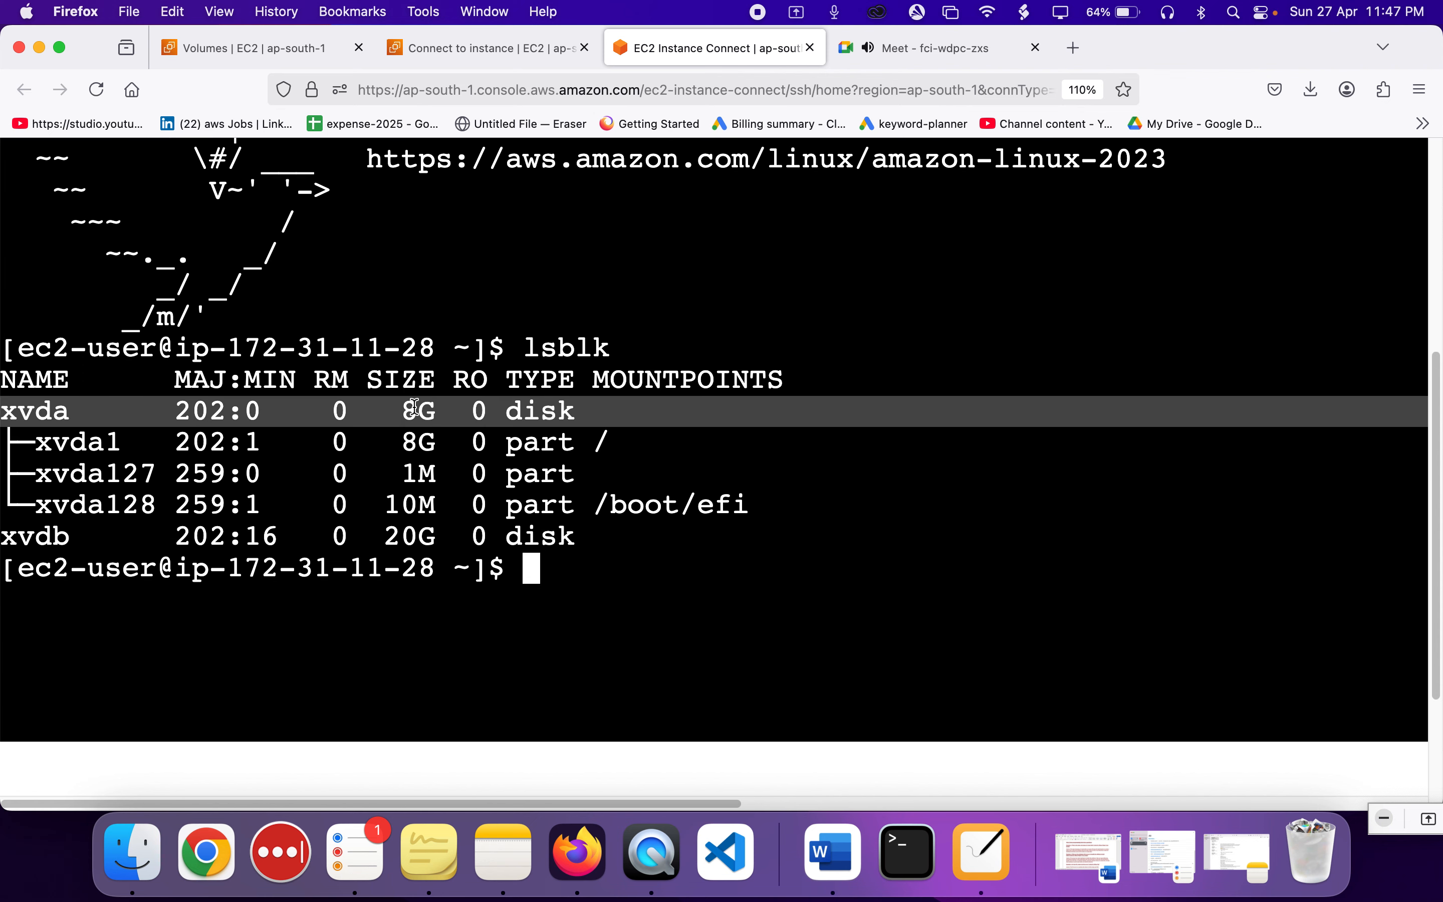
drag(416, 408, 451, 505)
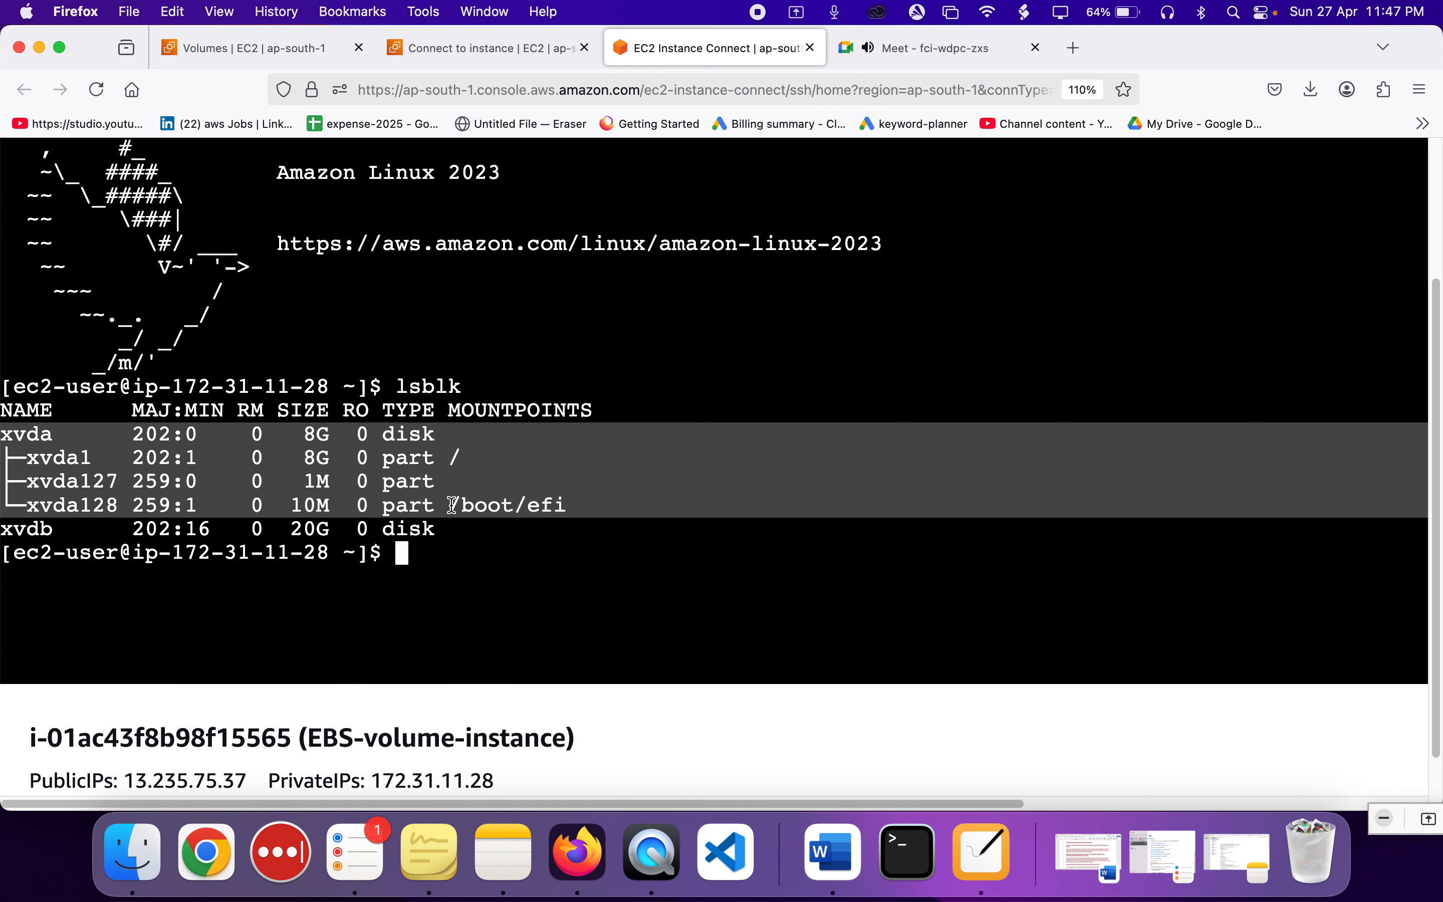
- Run lsblk again in the terminal and highlight the size of the xvdb disk
text(lsblk)
key(Return)
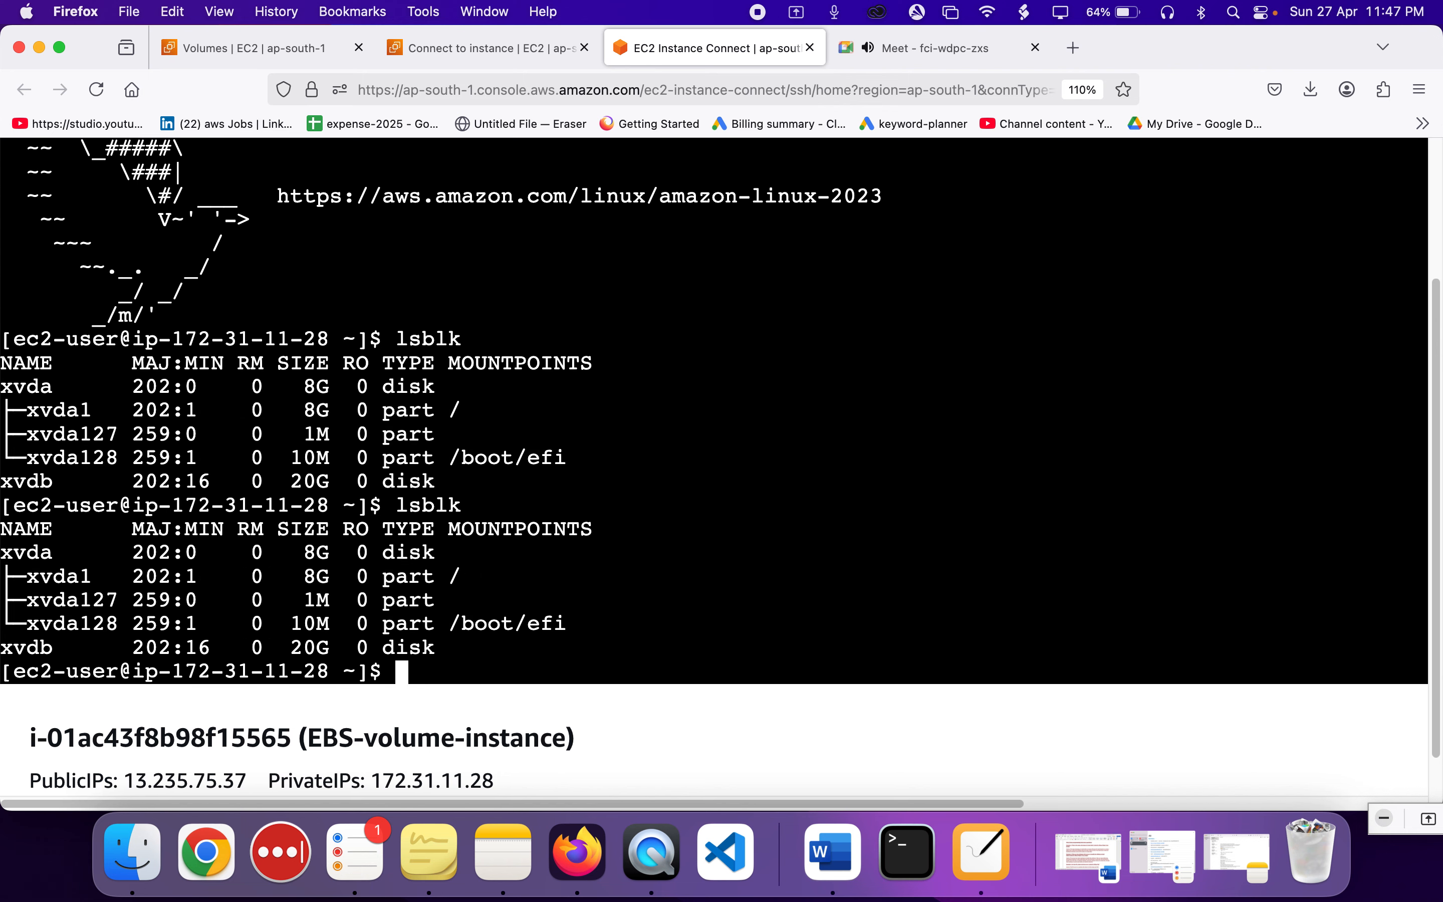
double_click(288, 649)
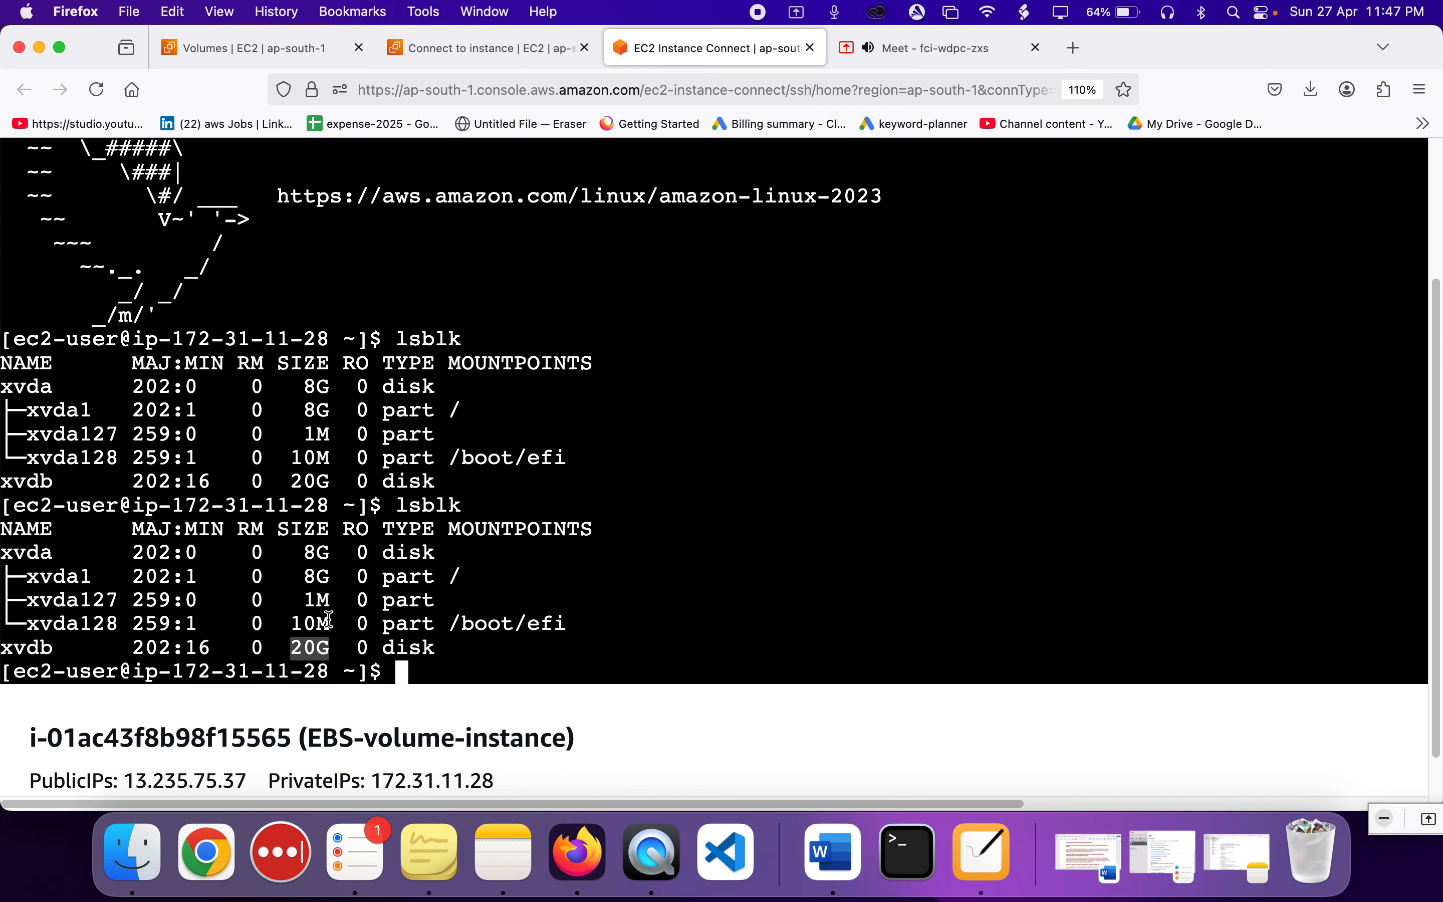
- Return to the volumes list and detach the 20 GiB volume from EBS-volume-instance, confirming the detachment
mouse_move(235, 54)
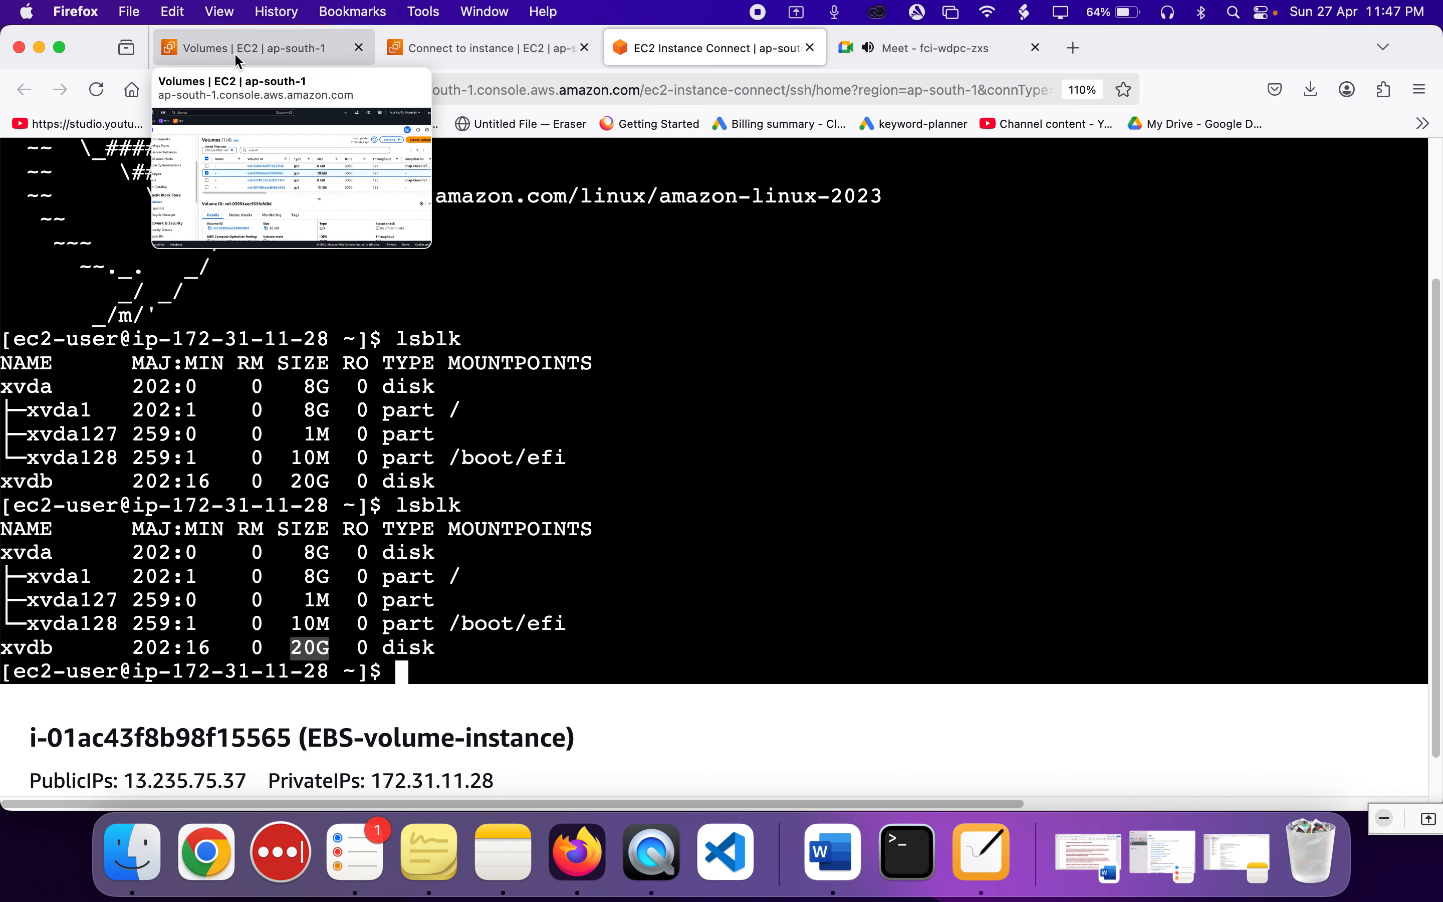
click(234, 53)
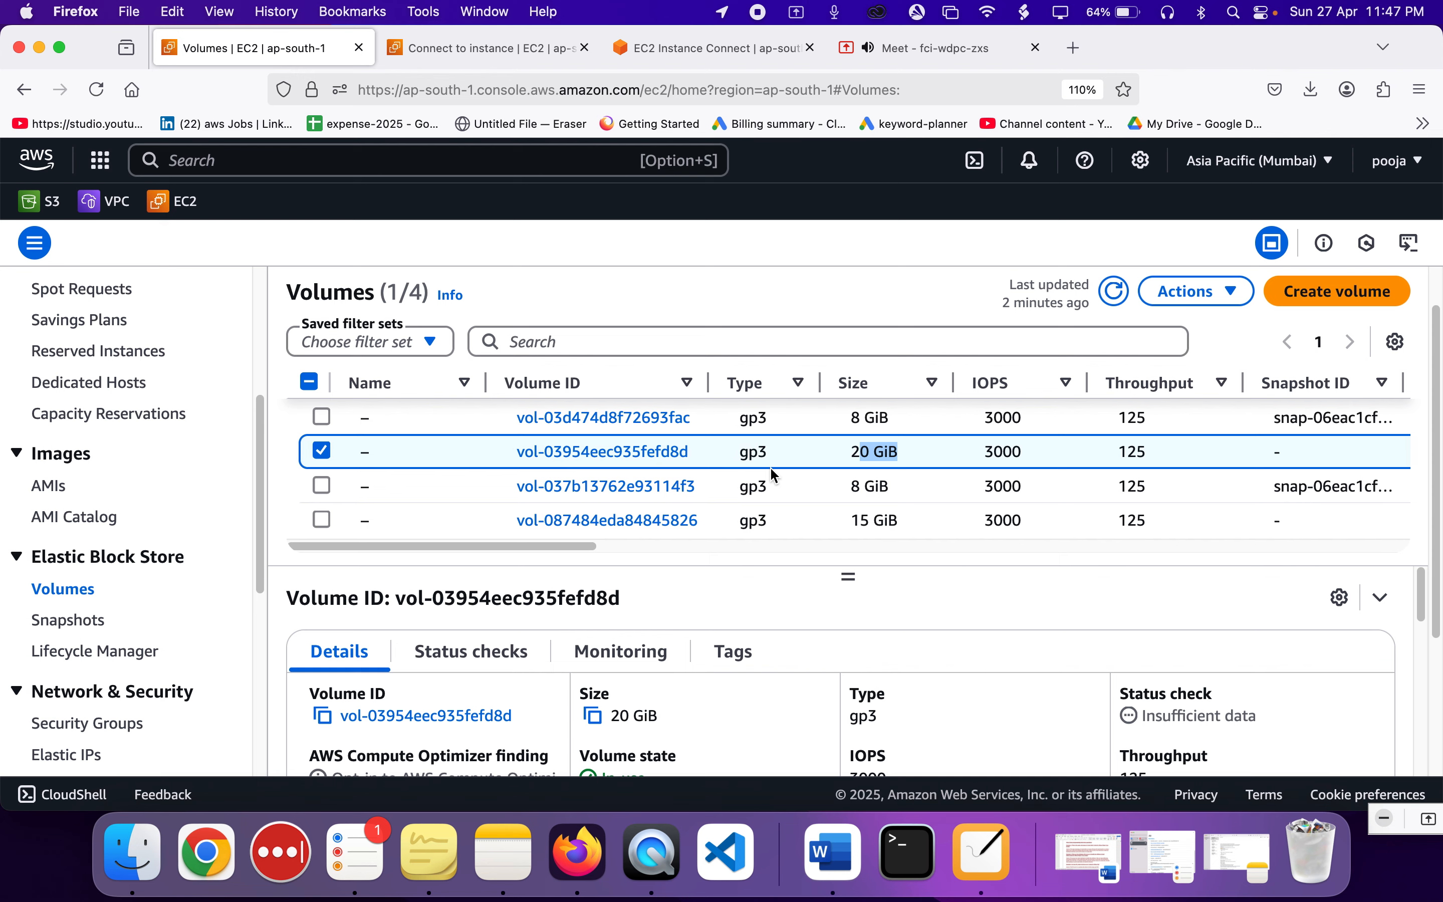
scroll(769, 467, right, 10)
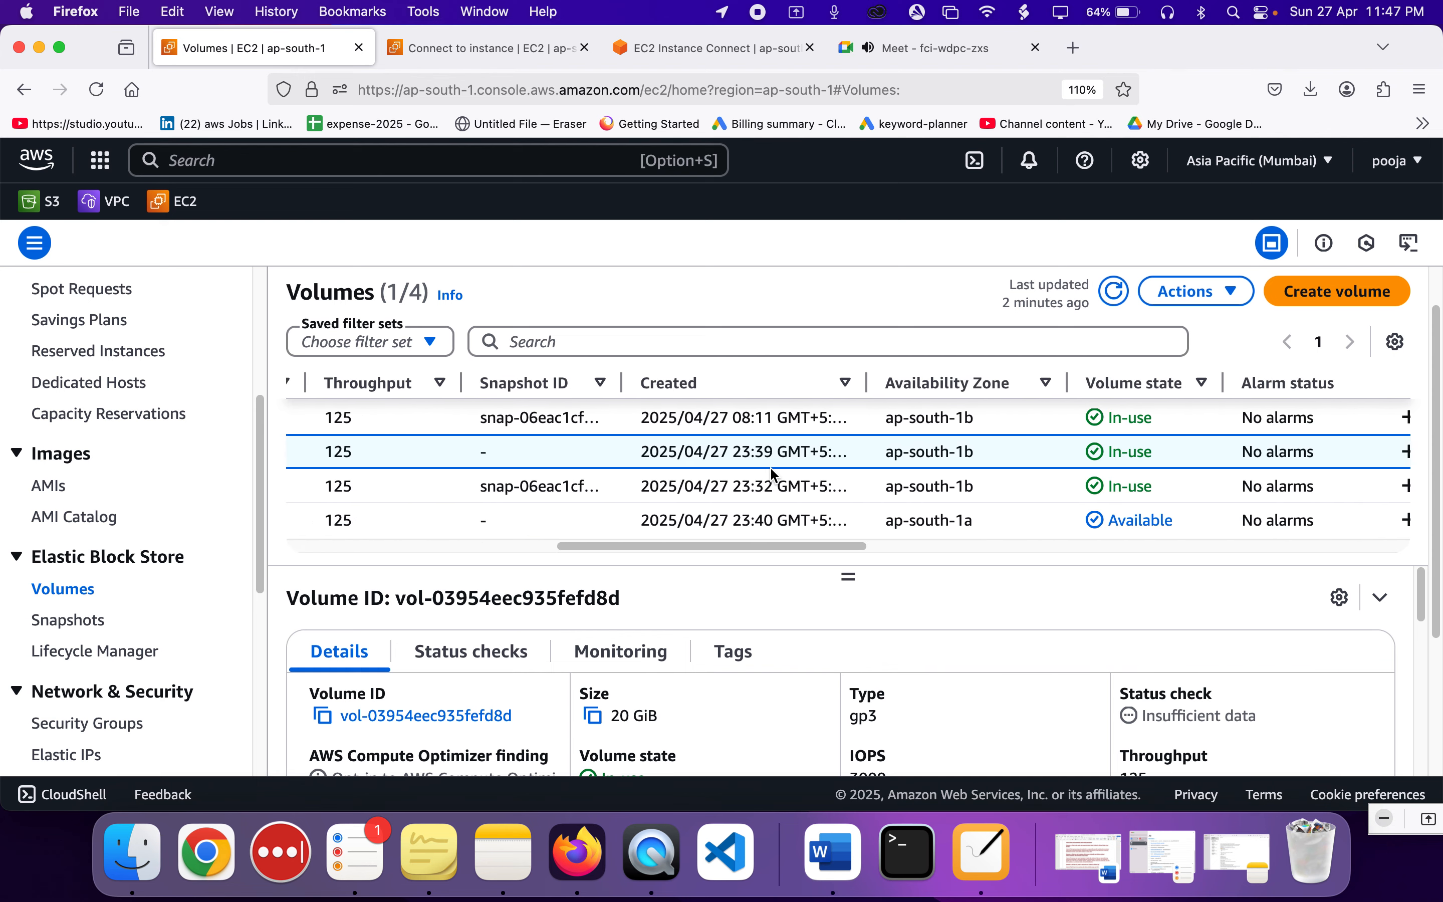
scroll(772, 474, left, 10)
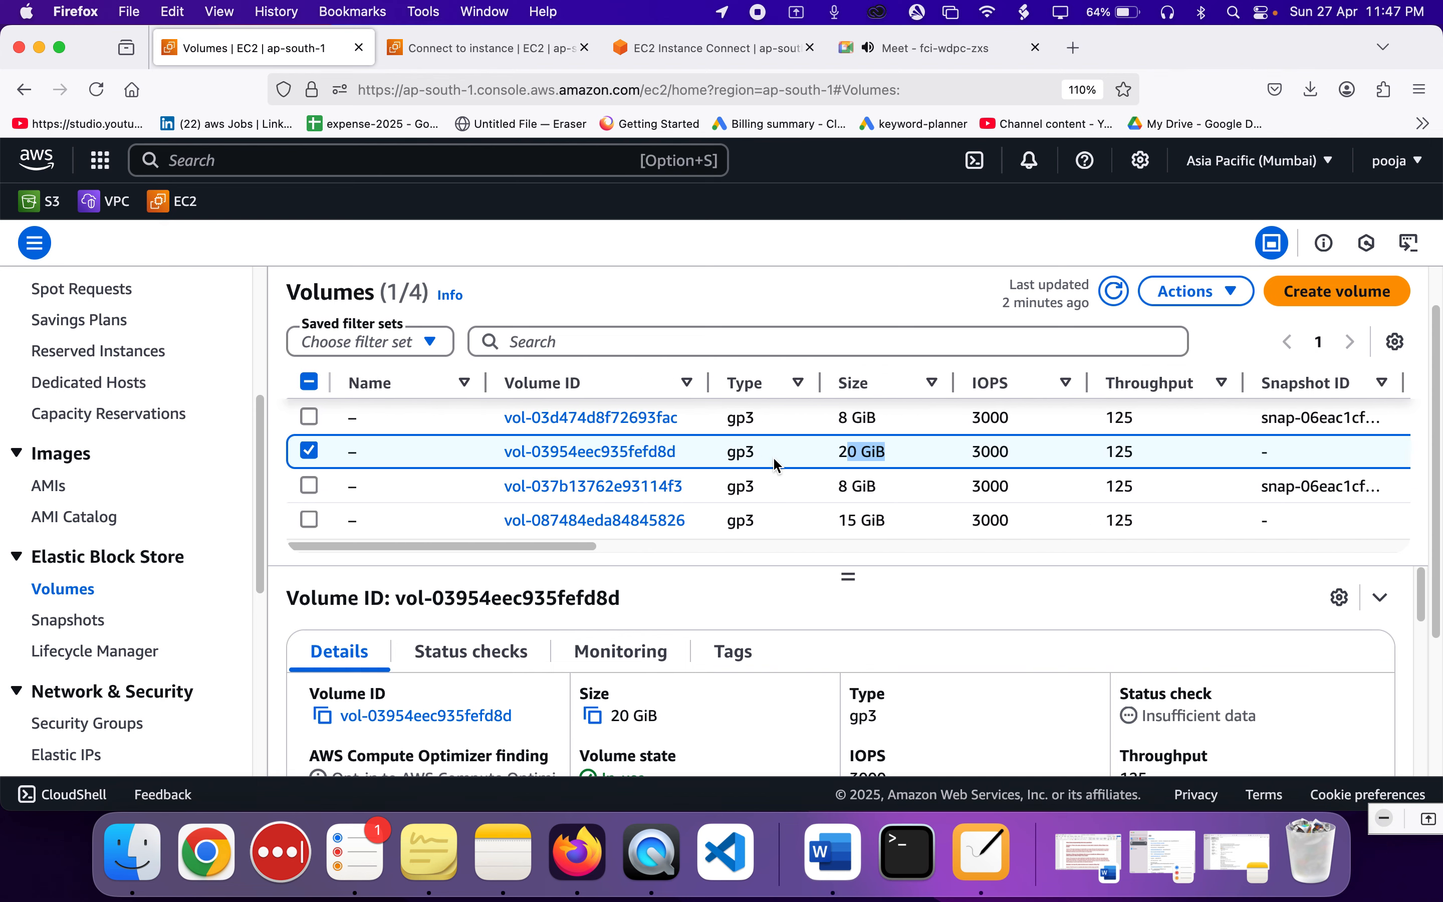
click(774, 458)
click(1186, 293)
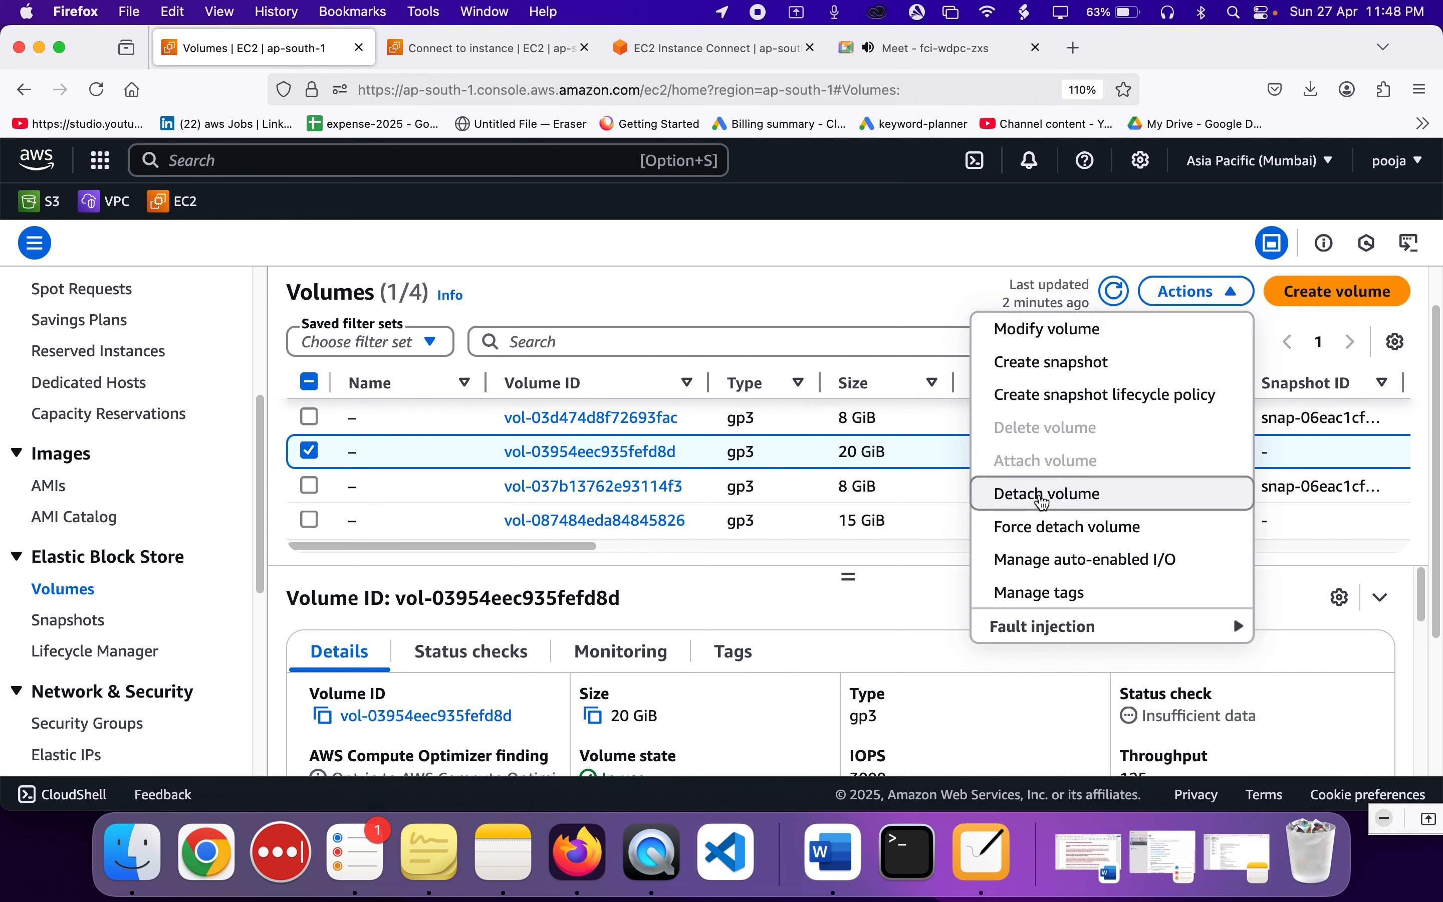
click(1043, 495)
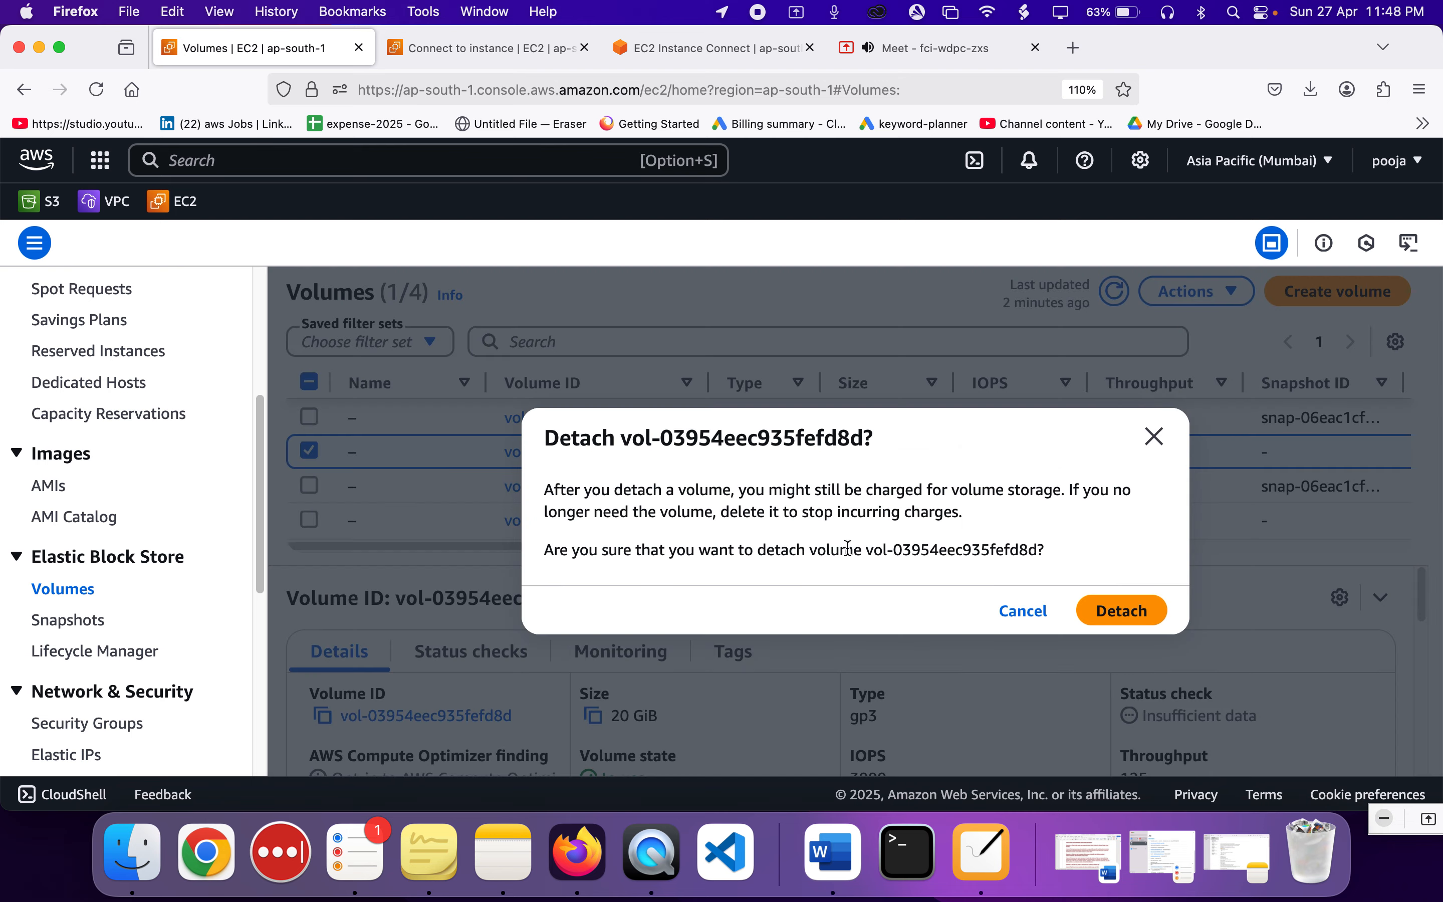
click(1118, 611)
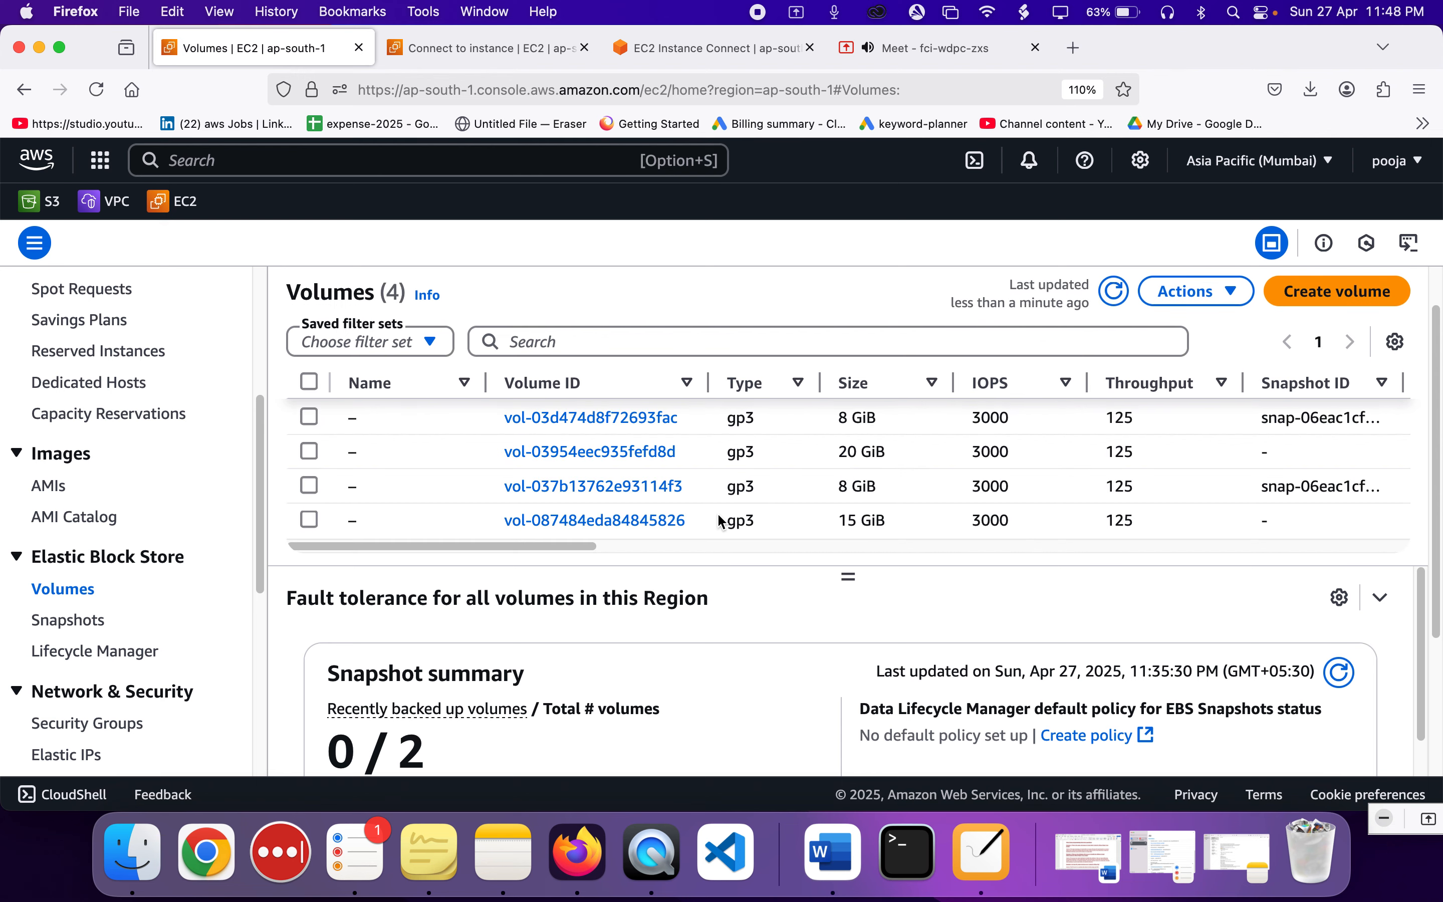
- Check the volume state and attached resources of the 20 GiB volume in the volumes list
scroll(832, 542, right, 10)
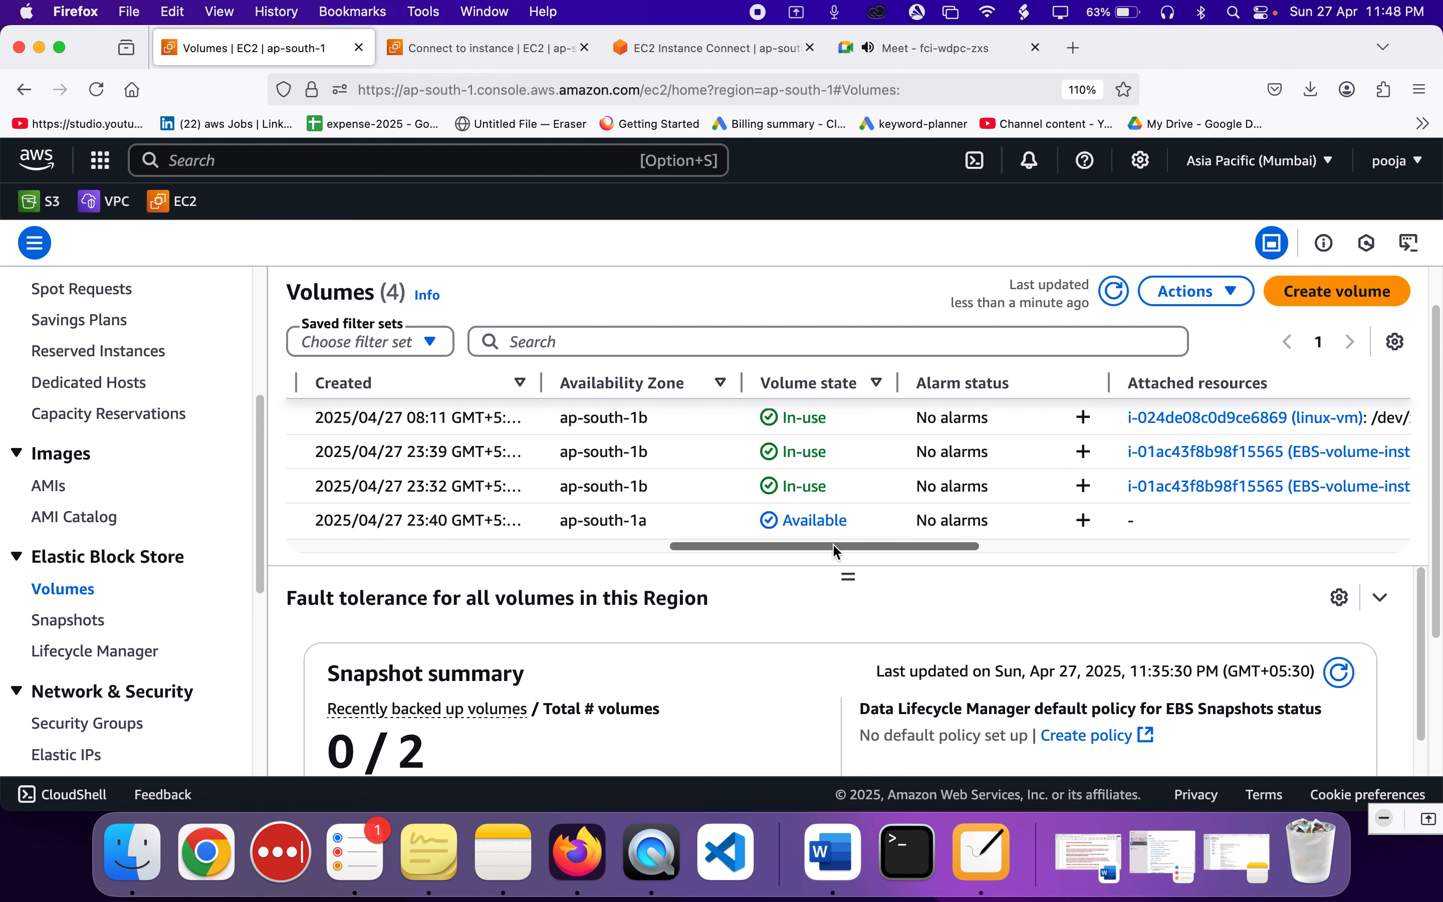
scroll(834, 543, left, 4)
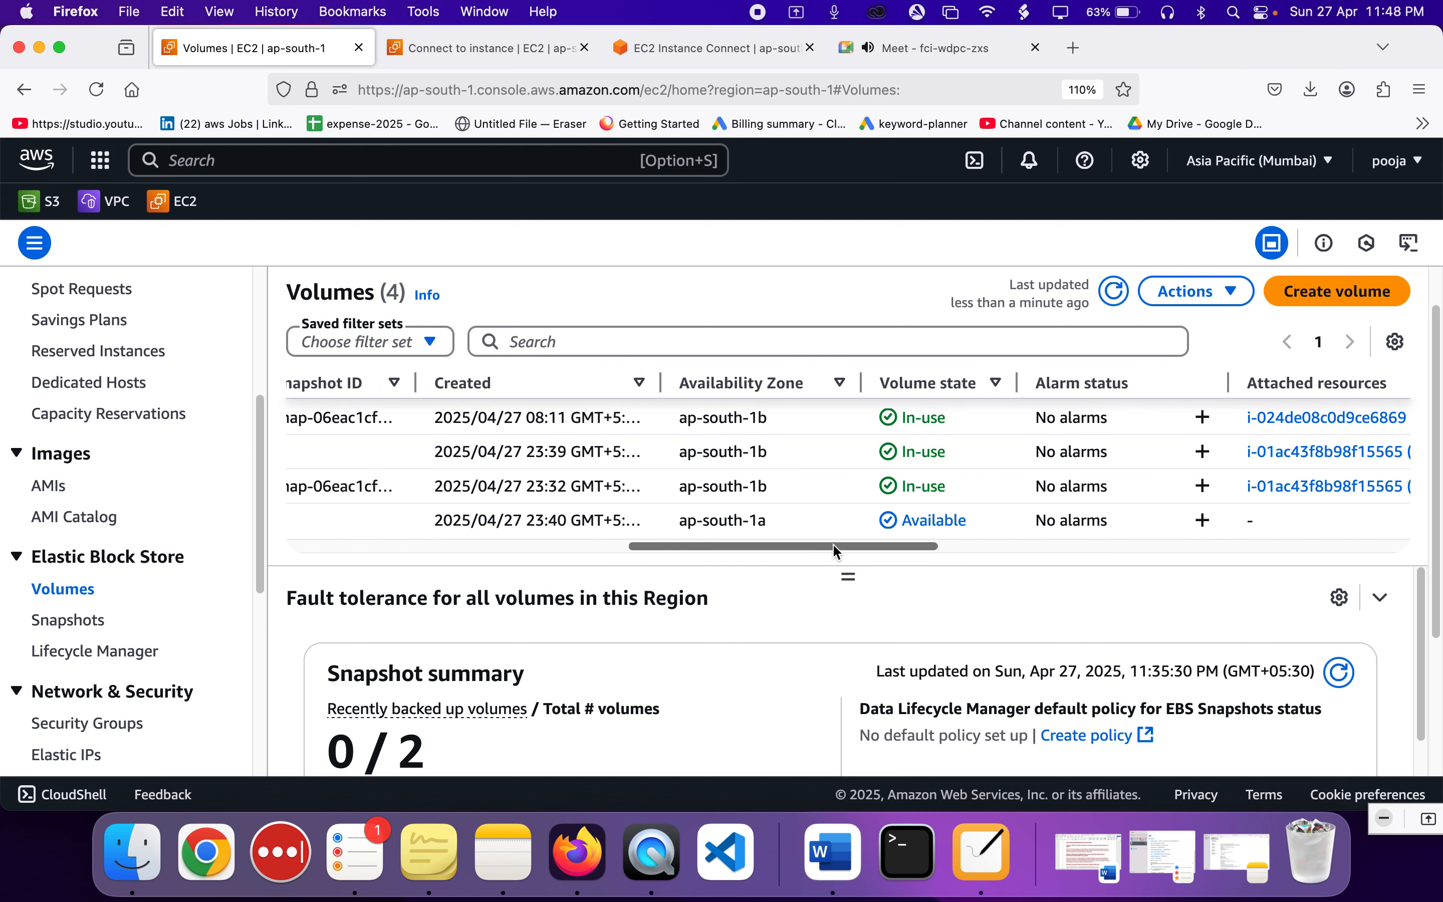
scroll(833, 543, left, 5)
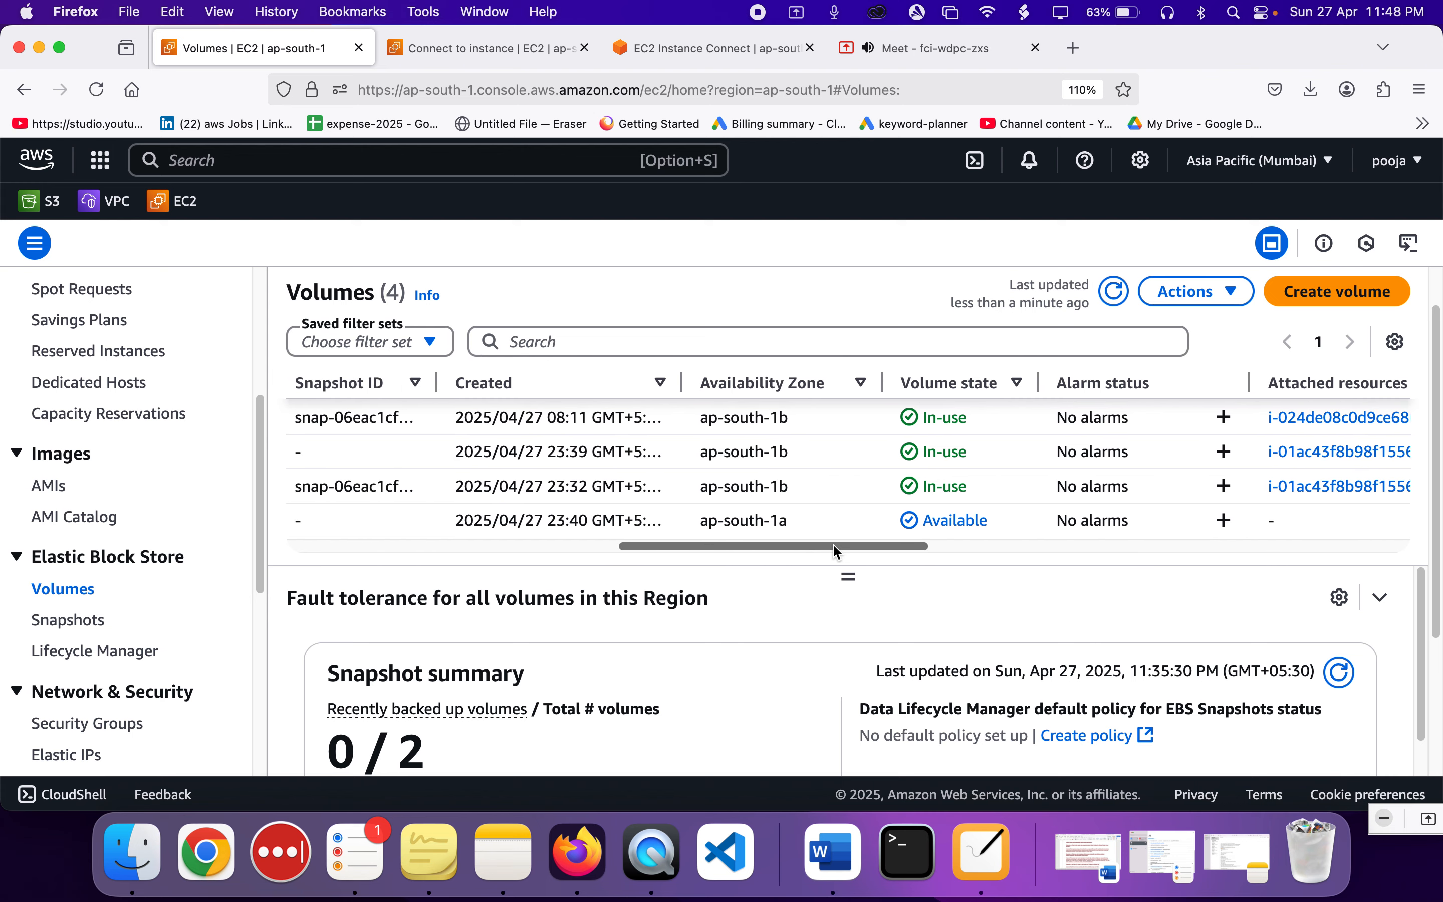
scroll(833, 544, left, 3)
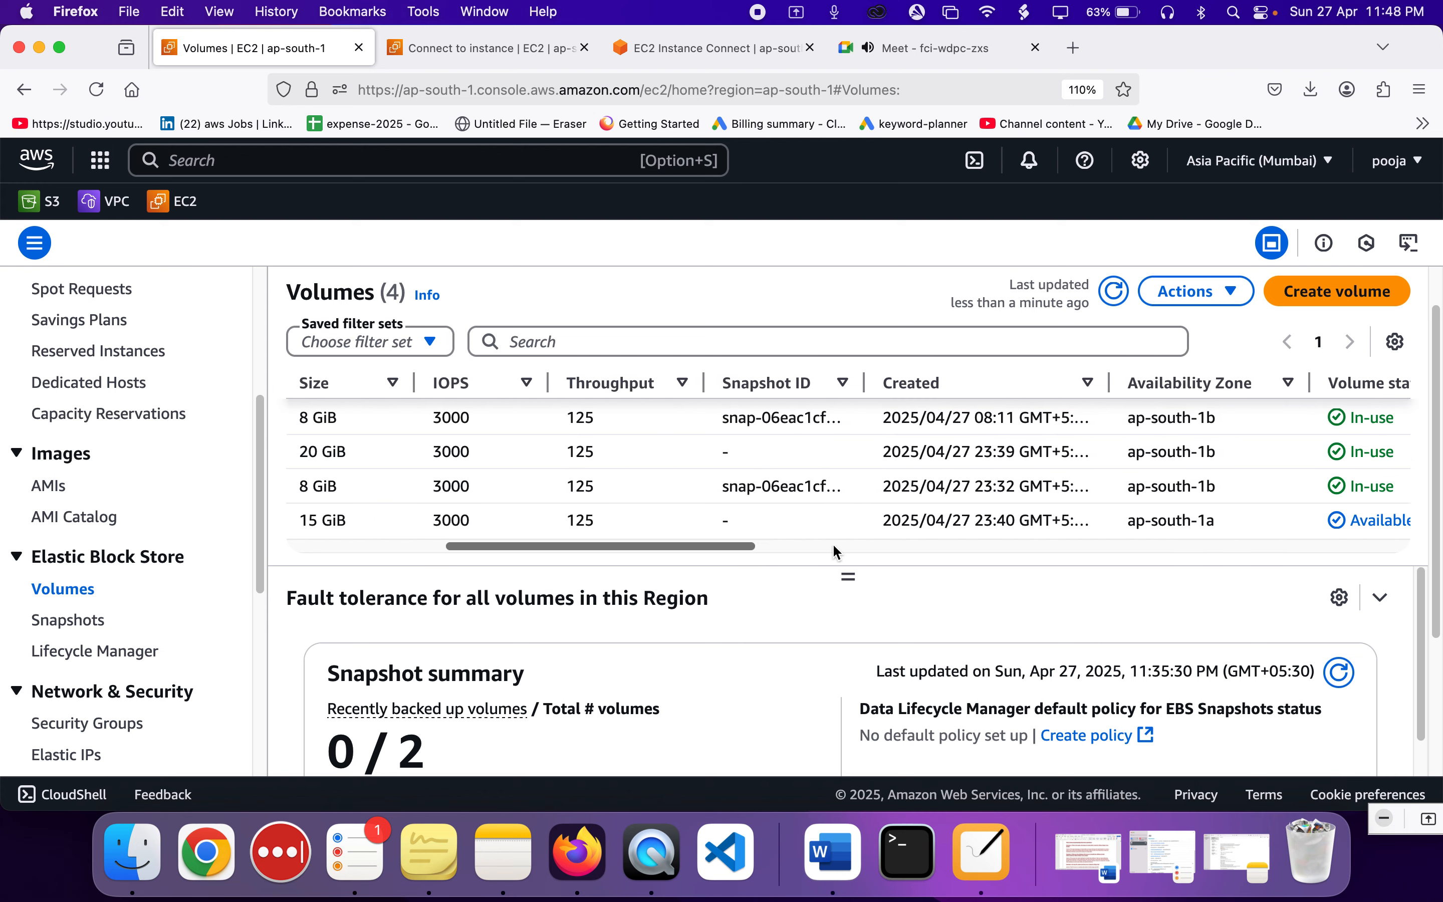
scroll(832, 542, right, 8)
scroll(833, 544, left, 5)
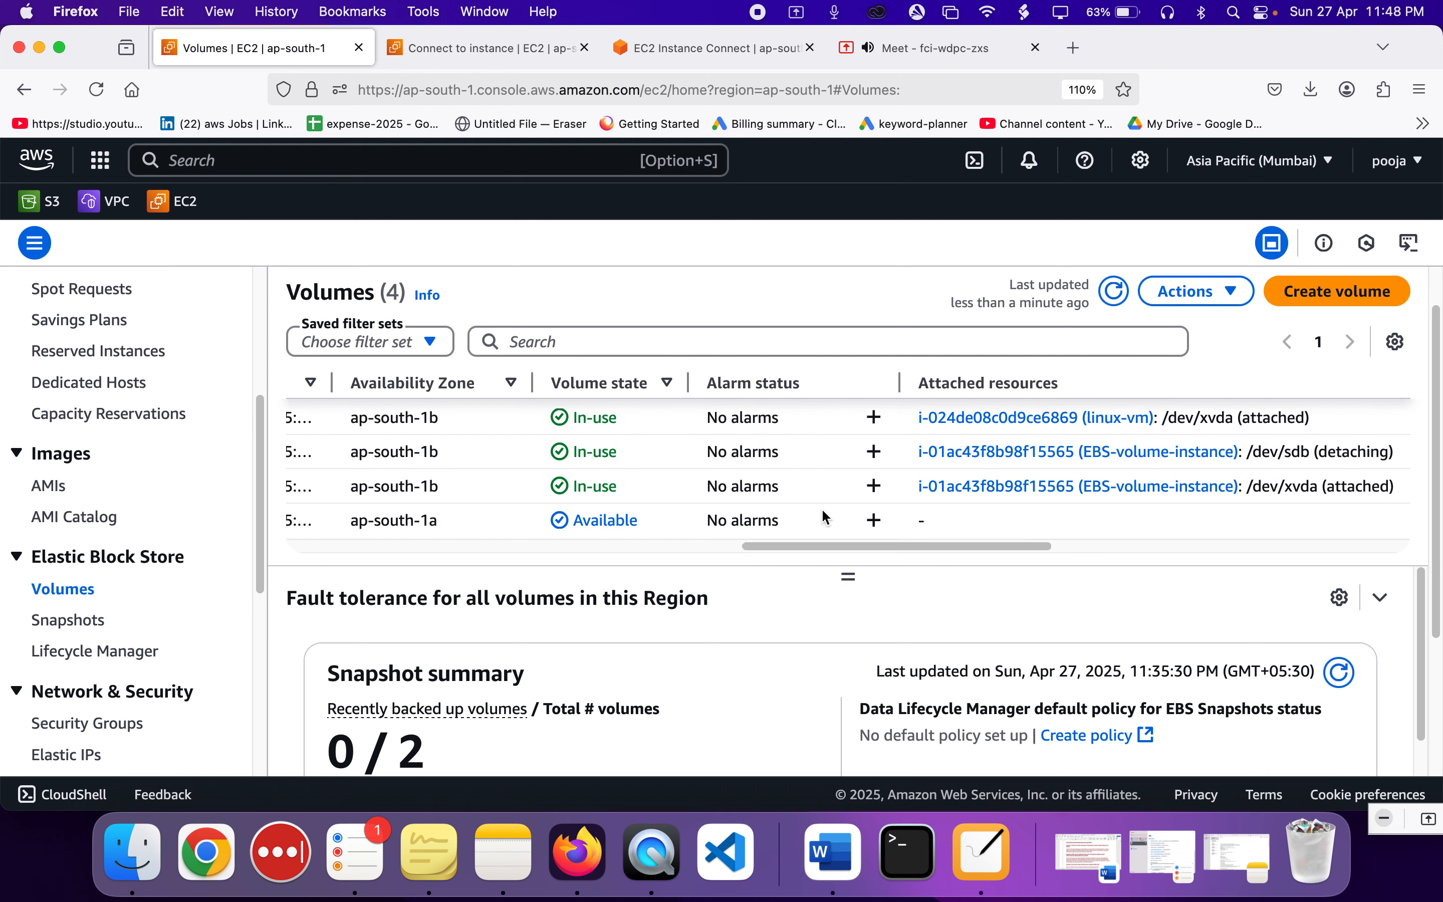
scroll(825, 517, left, 5)
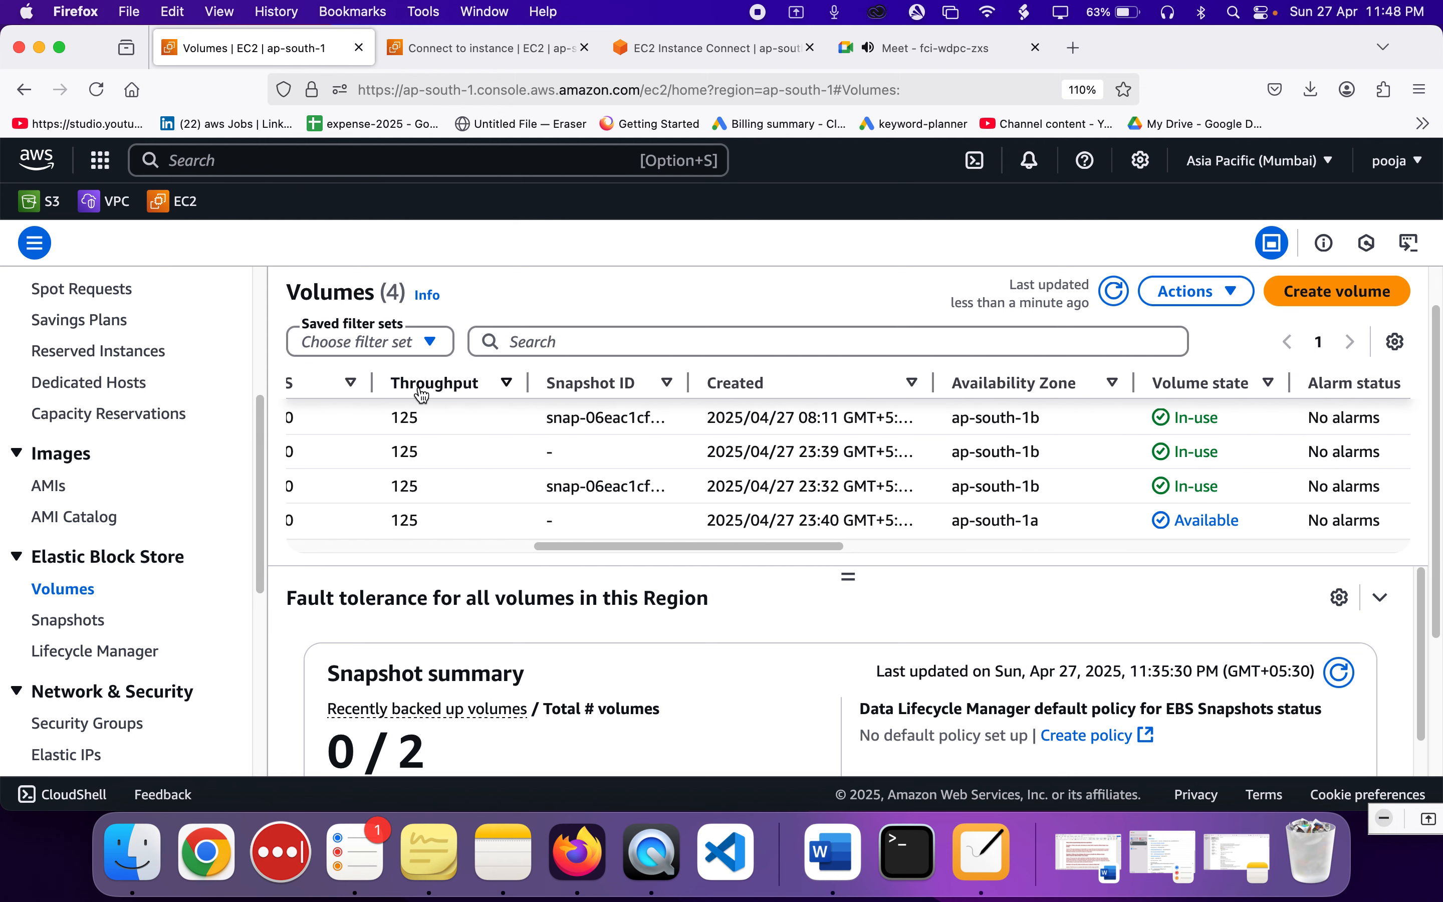
- Go back to the EC2 Instance Connect terminal, rerun lsblk, and examine which disks and partitions are listed
click(527, 45)
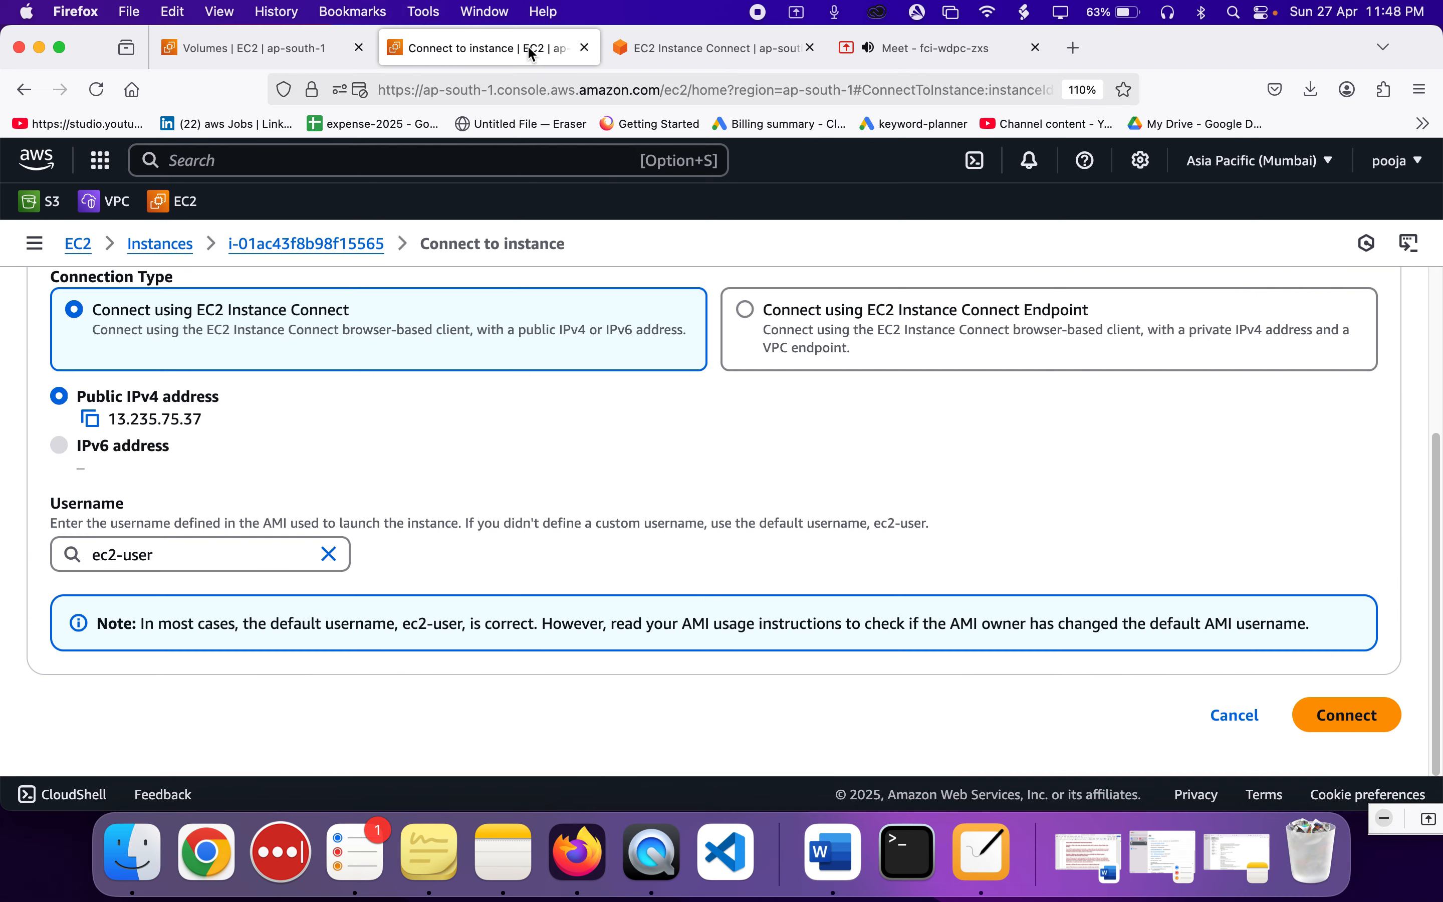
click(694, 52)
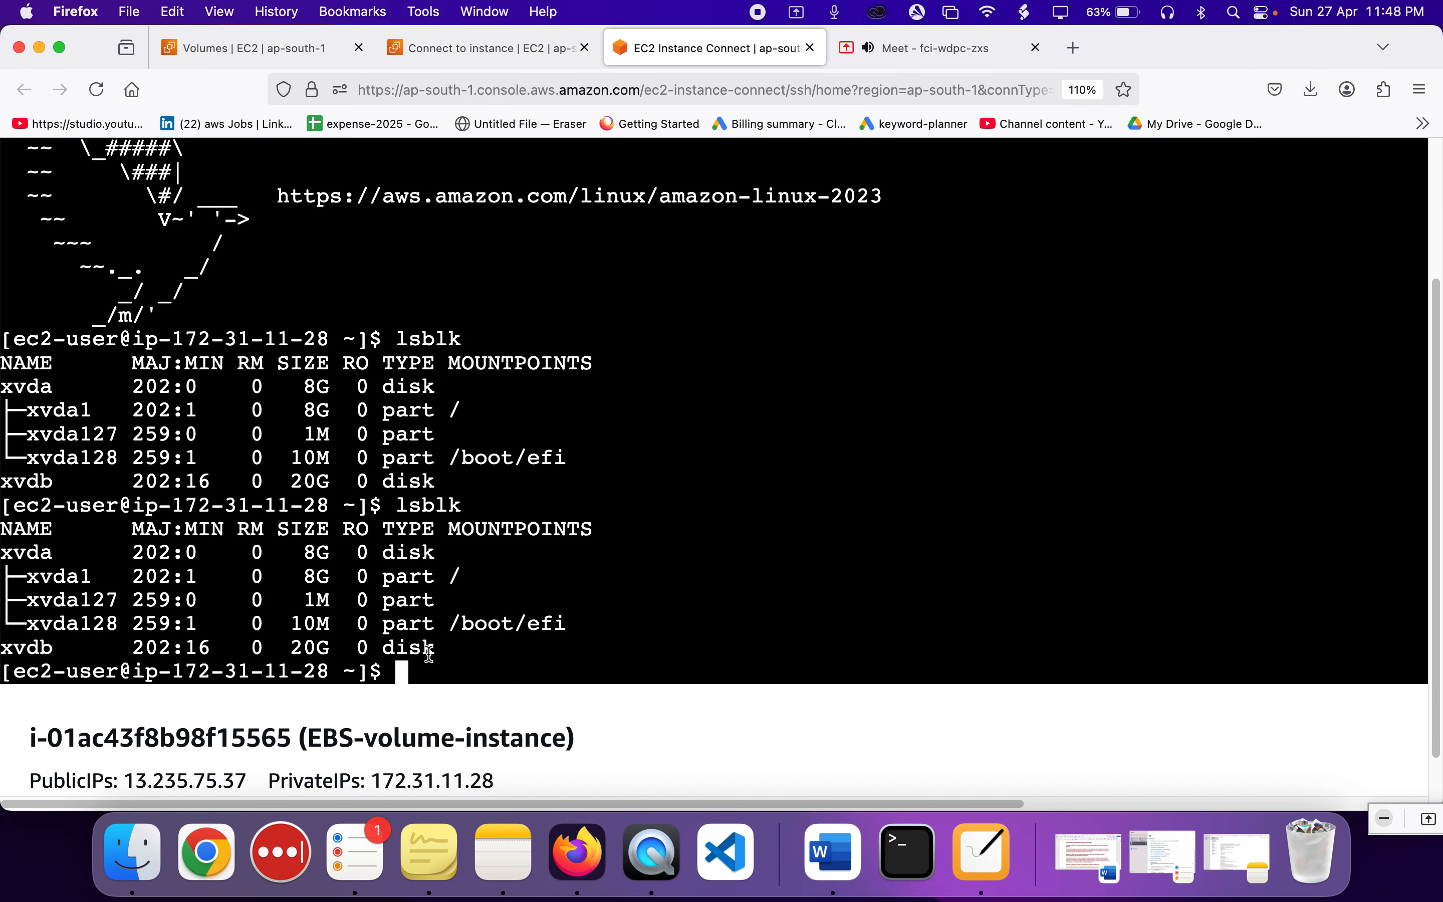
drag(429, 653, 16, 646)
key(Up)
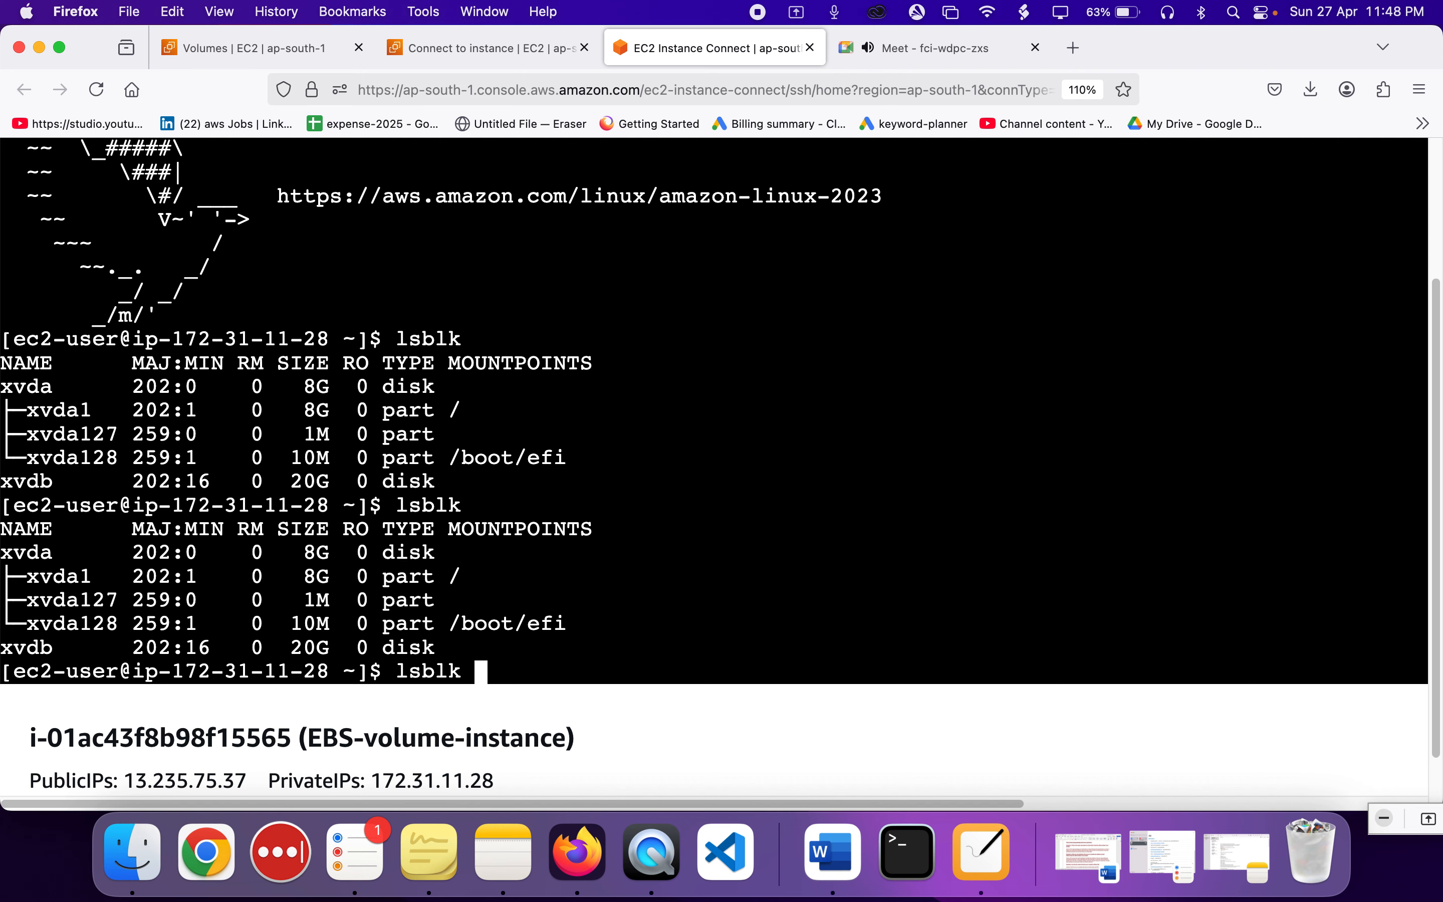
key(Return)
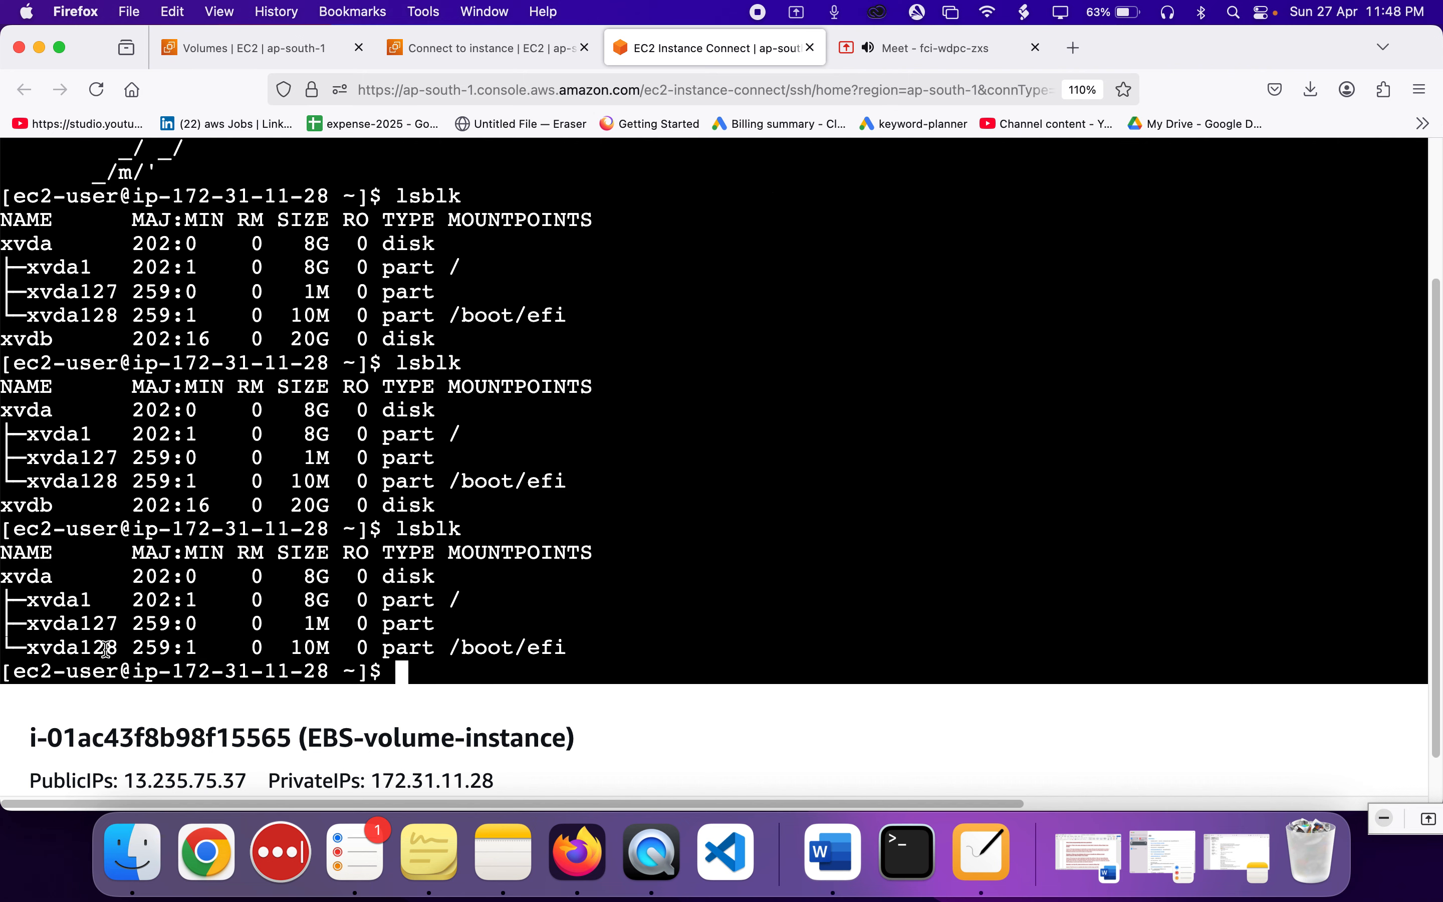
triple_click(16, 571)
drag(16, 571, 125, 654)
double_click(433, 528)
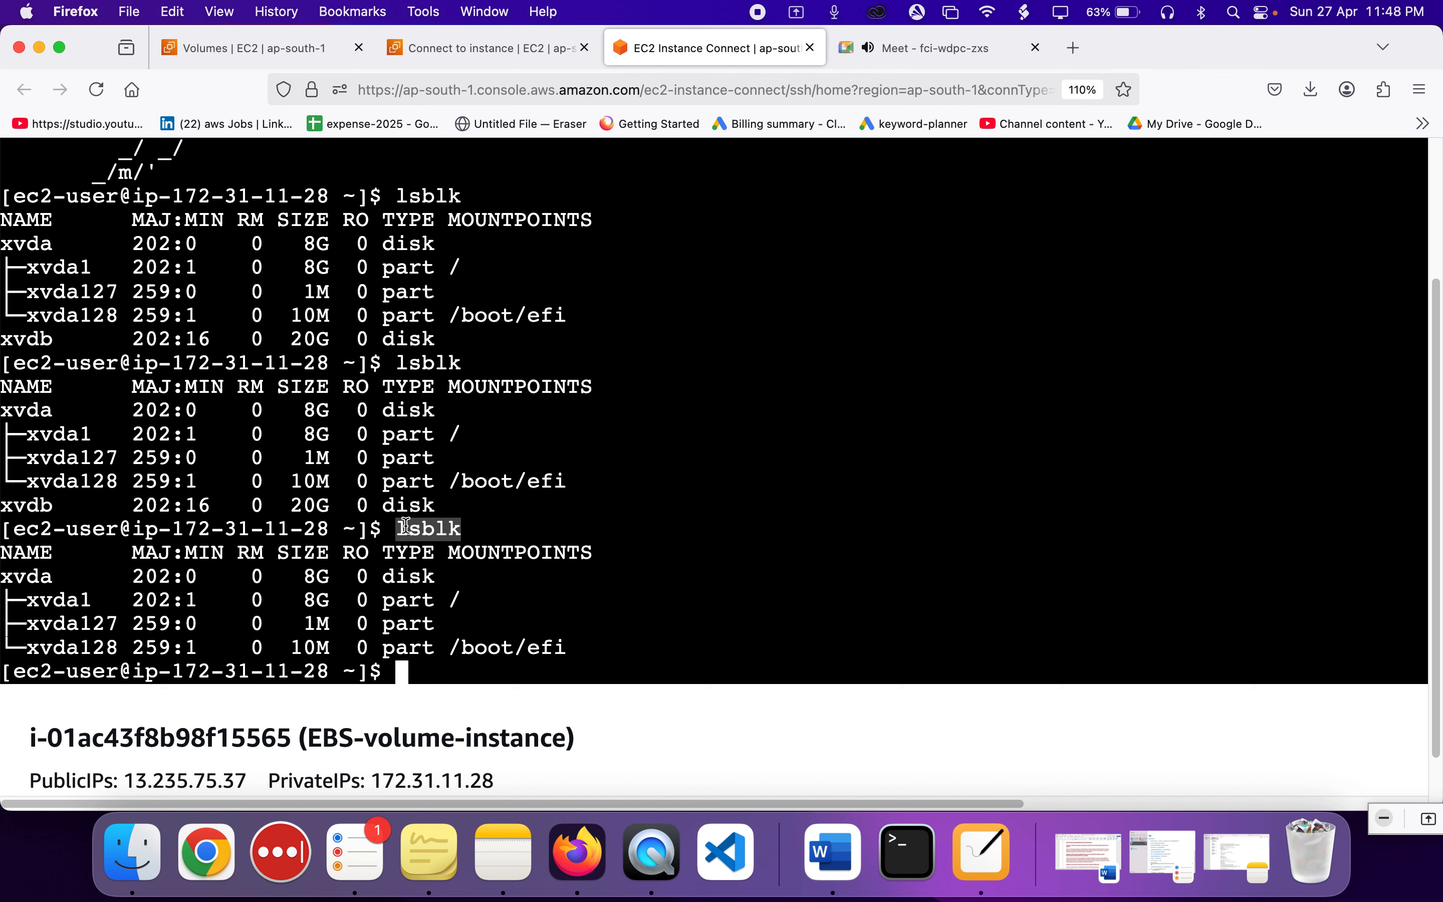
- Write the note "ls - list blk - block" at the terminal prompt without running it, and return to the volumes list
text(ls -)
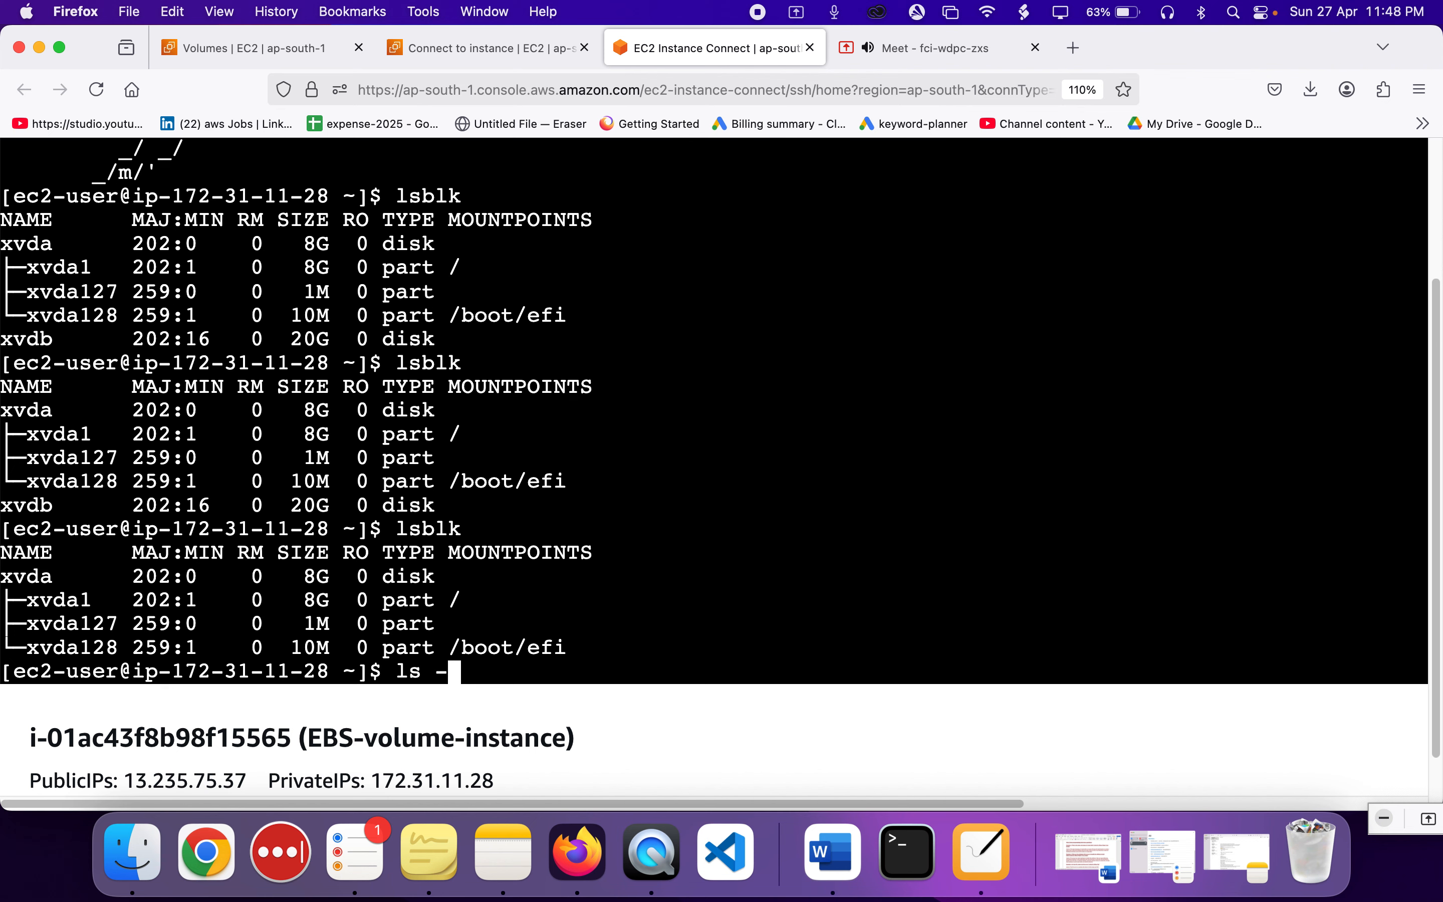
text( list blk -block)
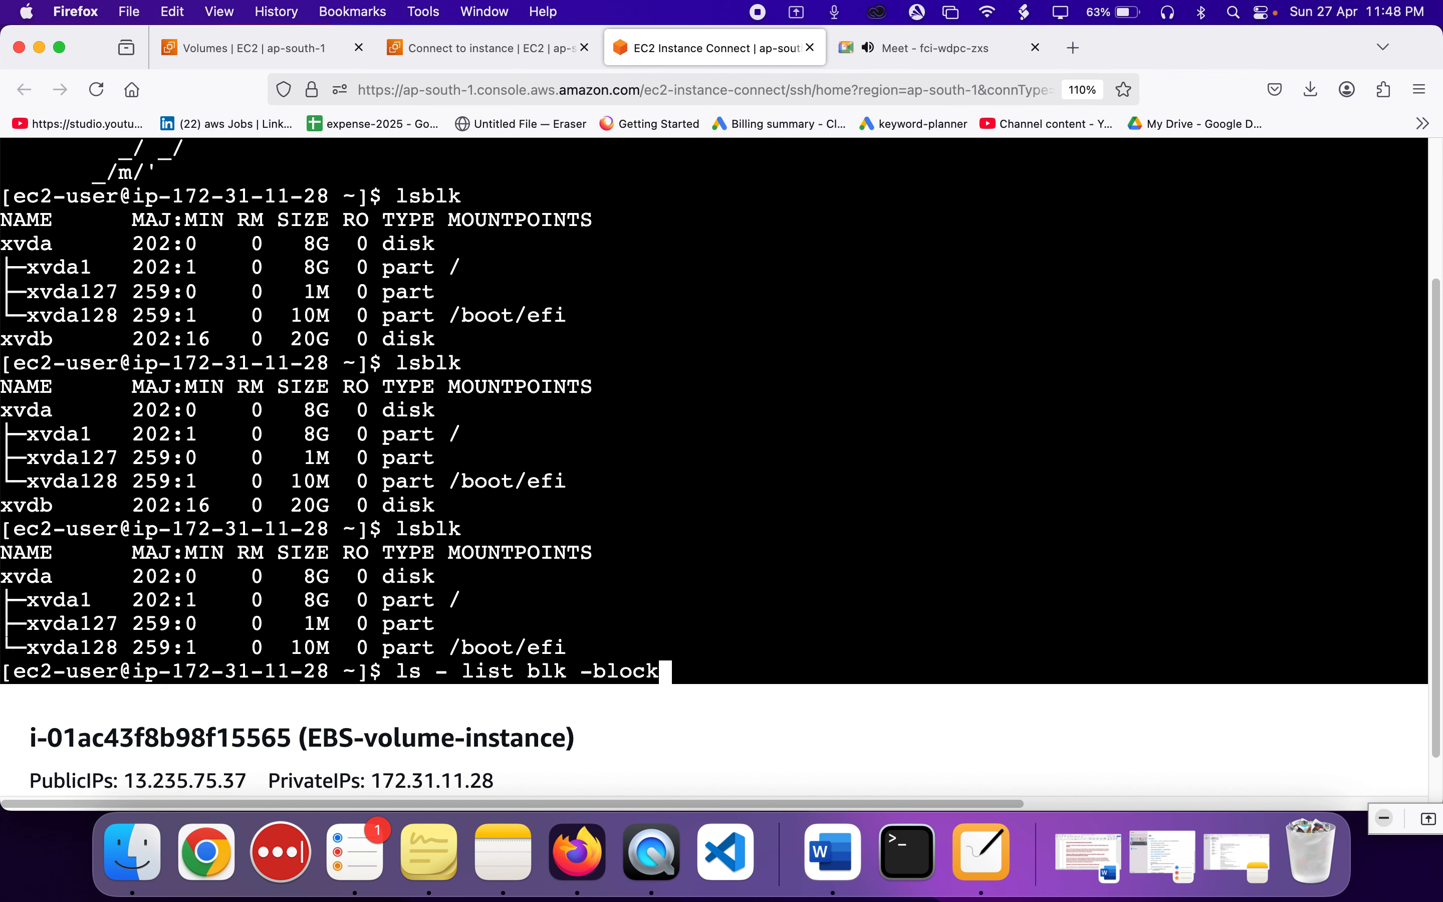
key(Left)
key(Left)
key(Left)
key(Left)
key(Left)
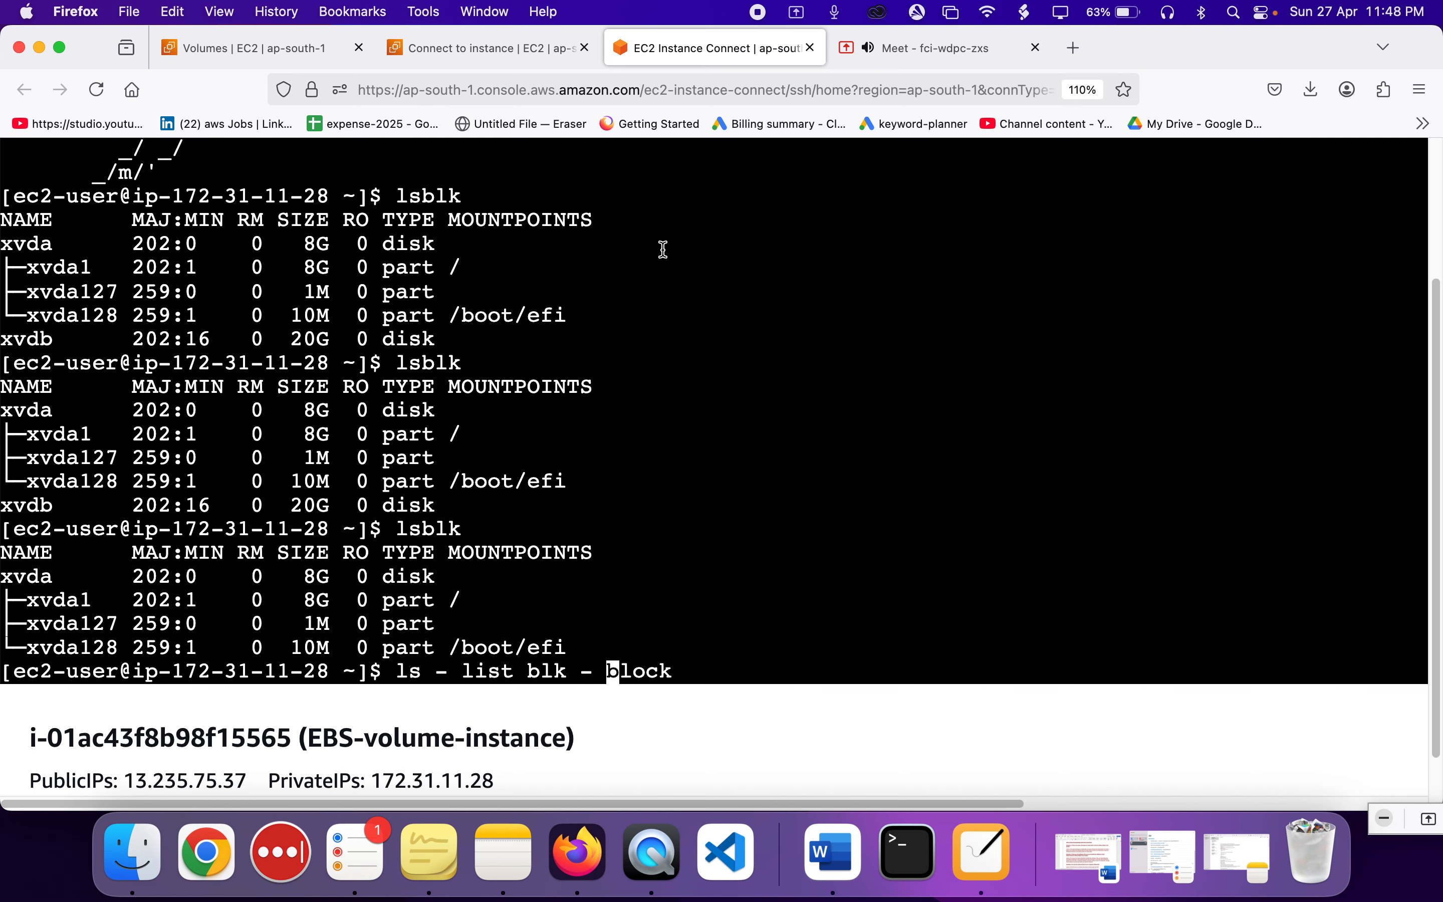
click(472, 50)
click(234, 50)
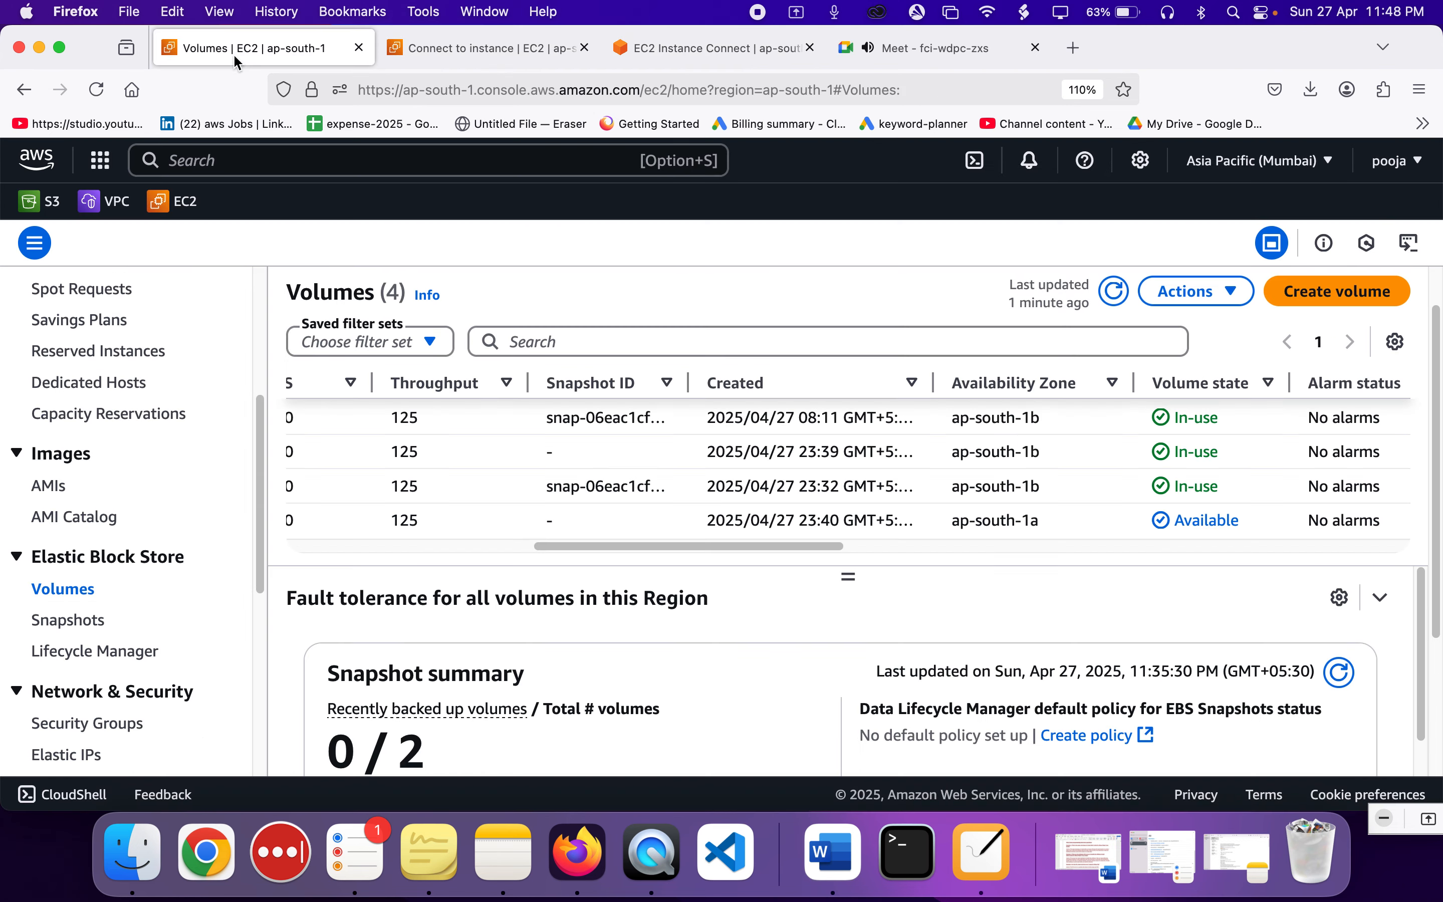
scroll(80, 656, down, 3)
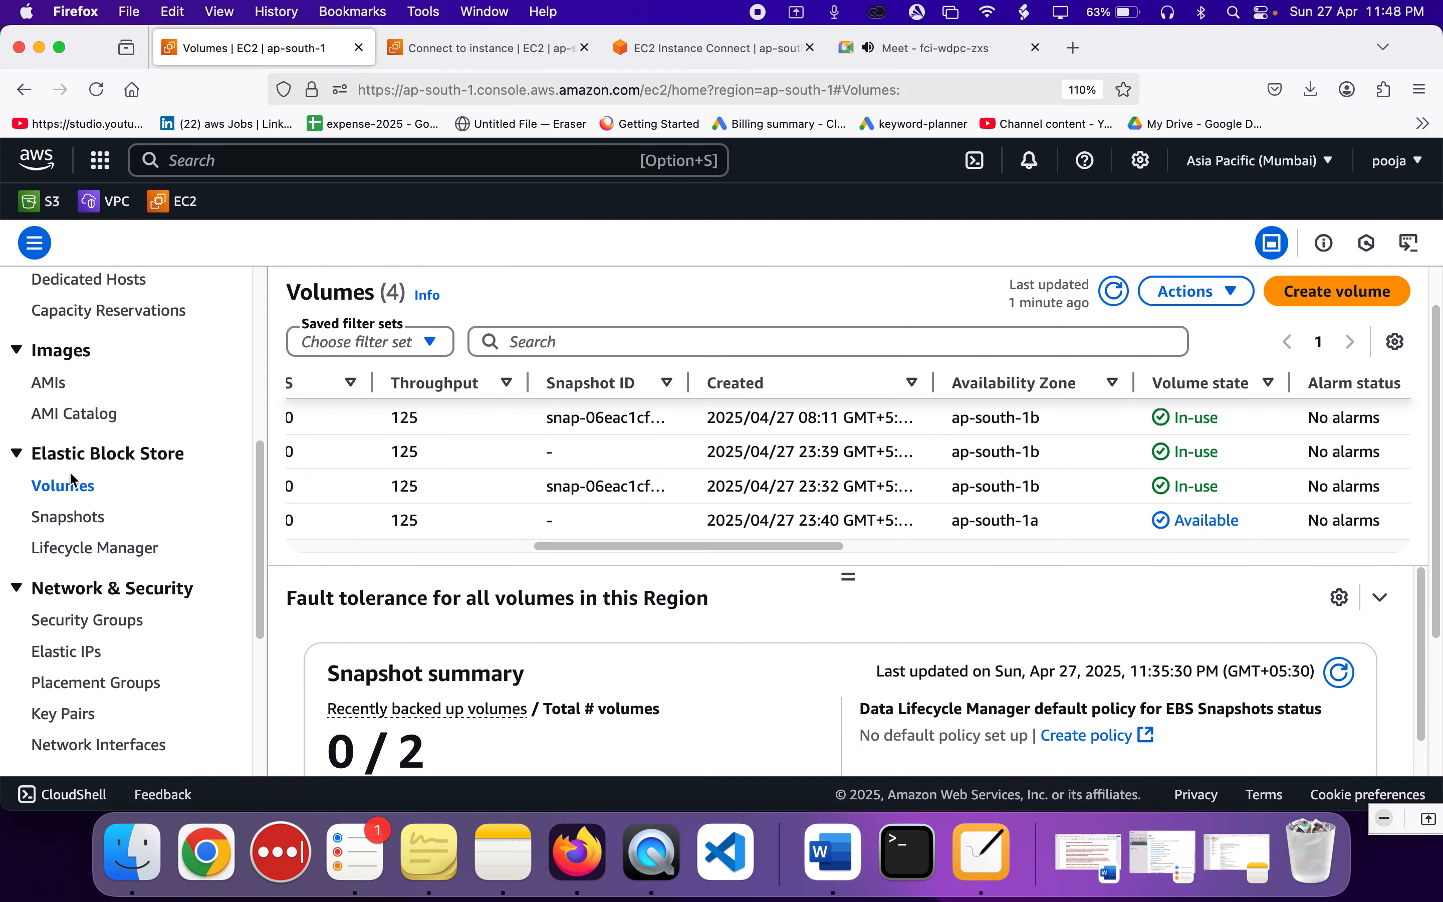
ctrl+scroll(90, 459, up, 5)
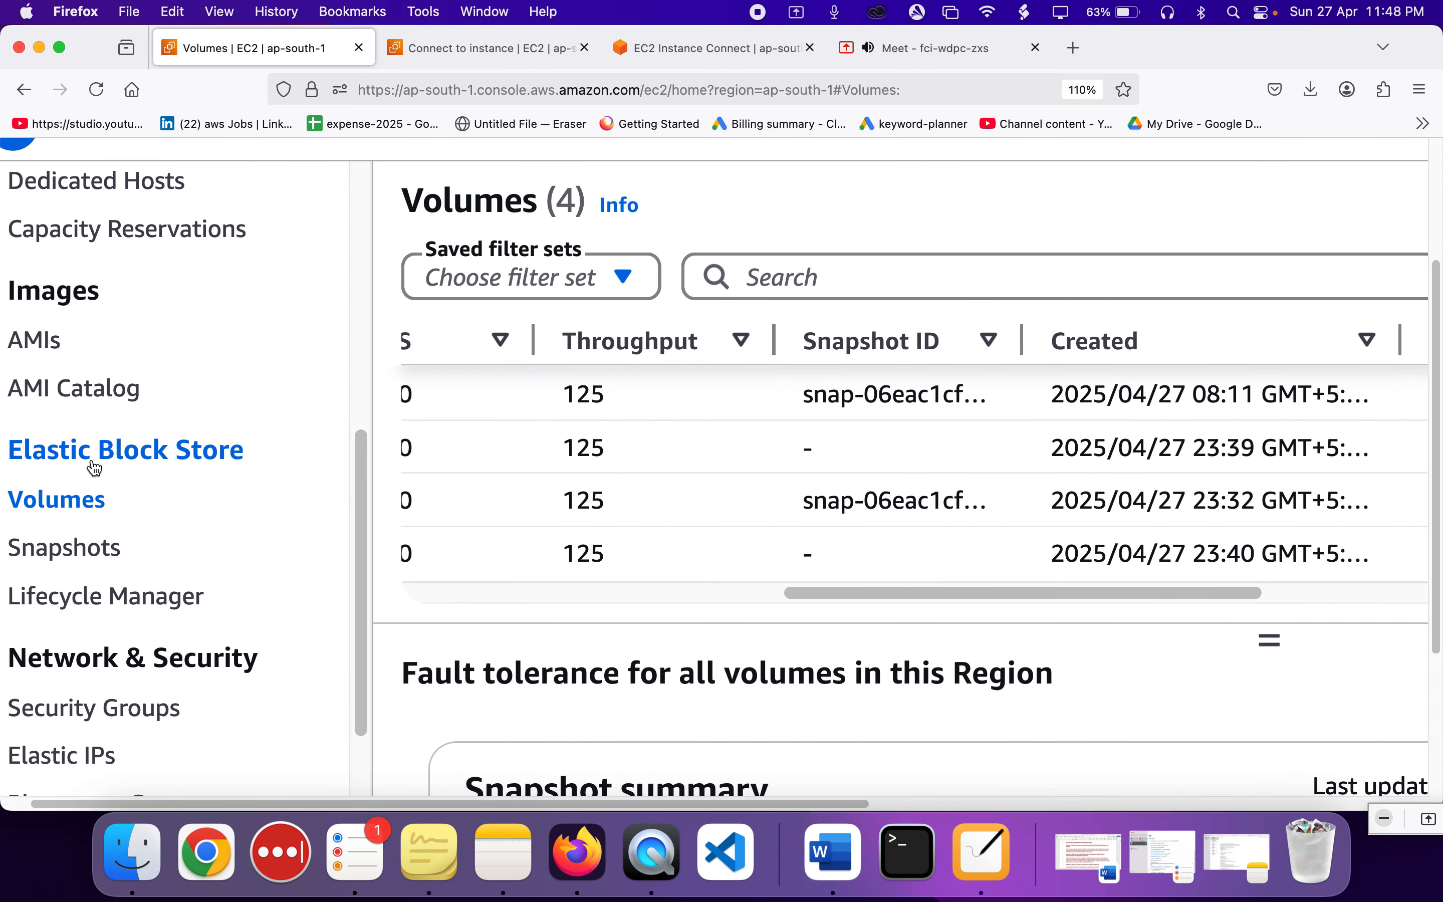
scroll(95, 469, left, 2)
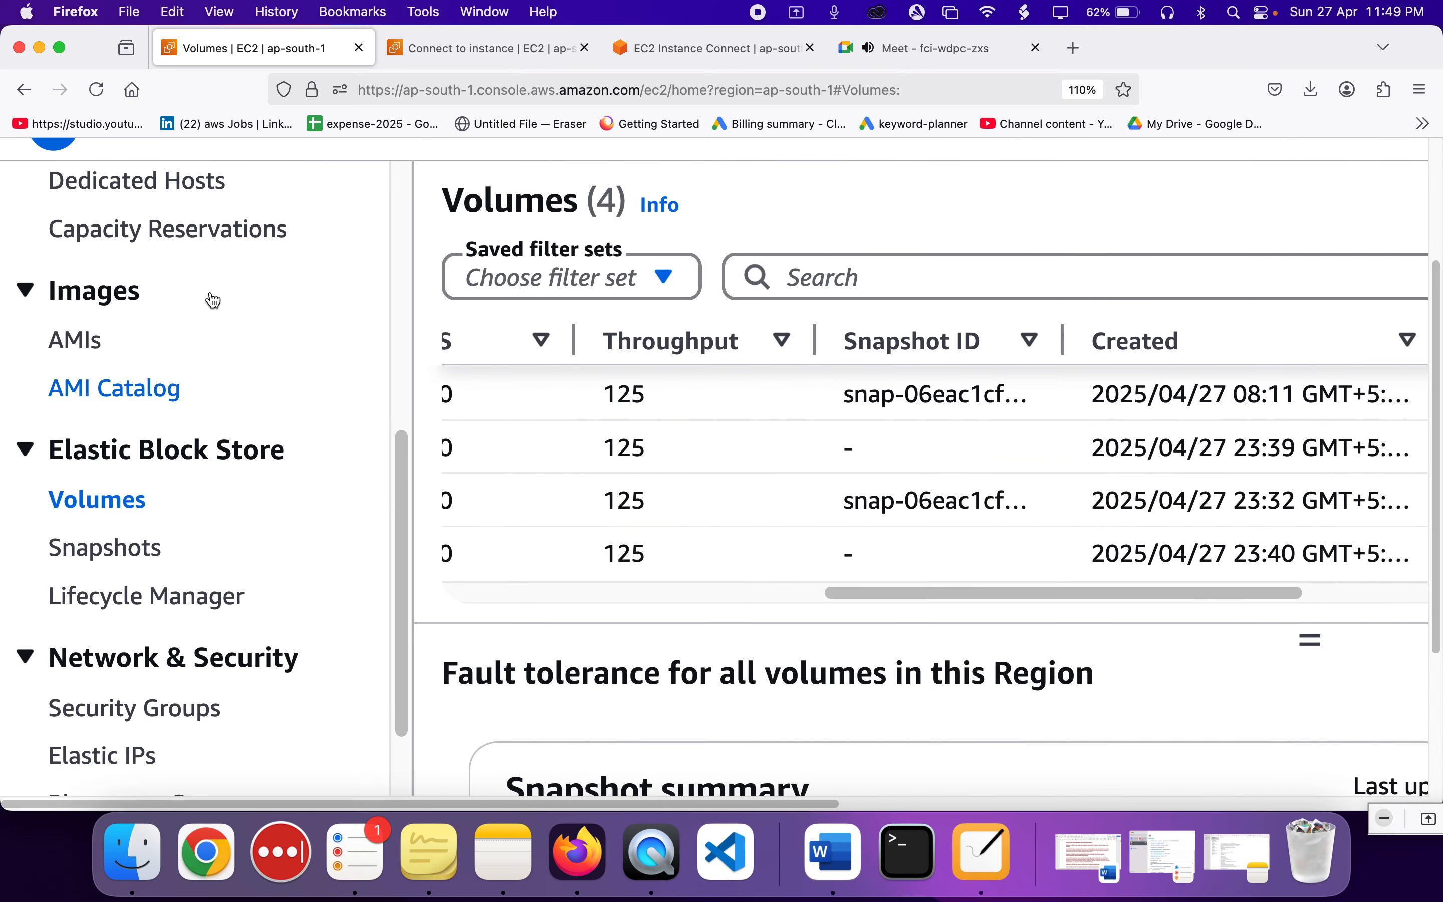
- Return to the EC2 Instance Connect terminal, discard the unexecuted note at the prompt, and run lsblk again
click(637, 56)
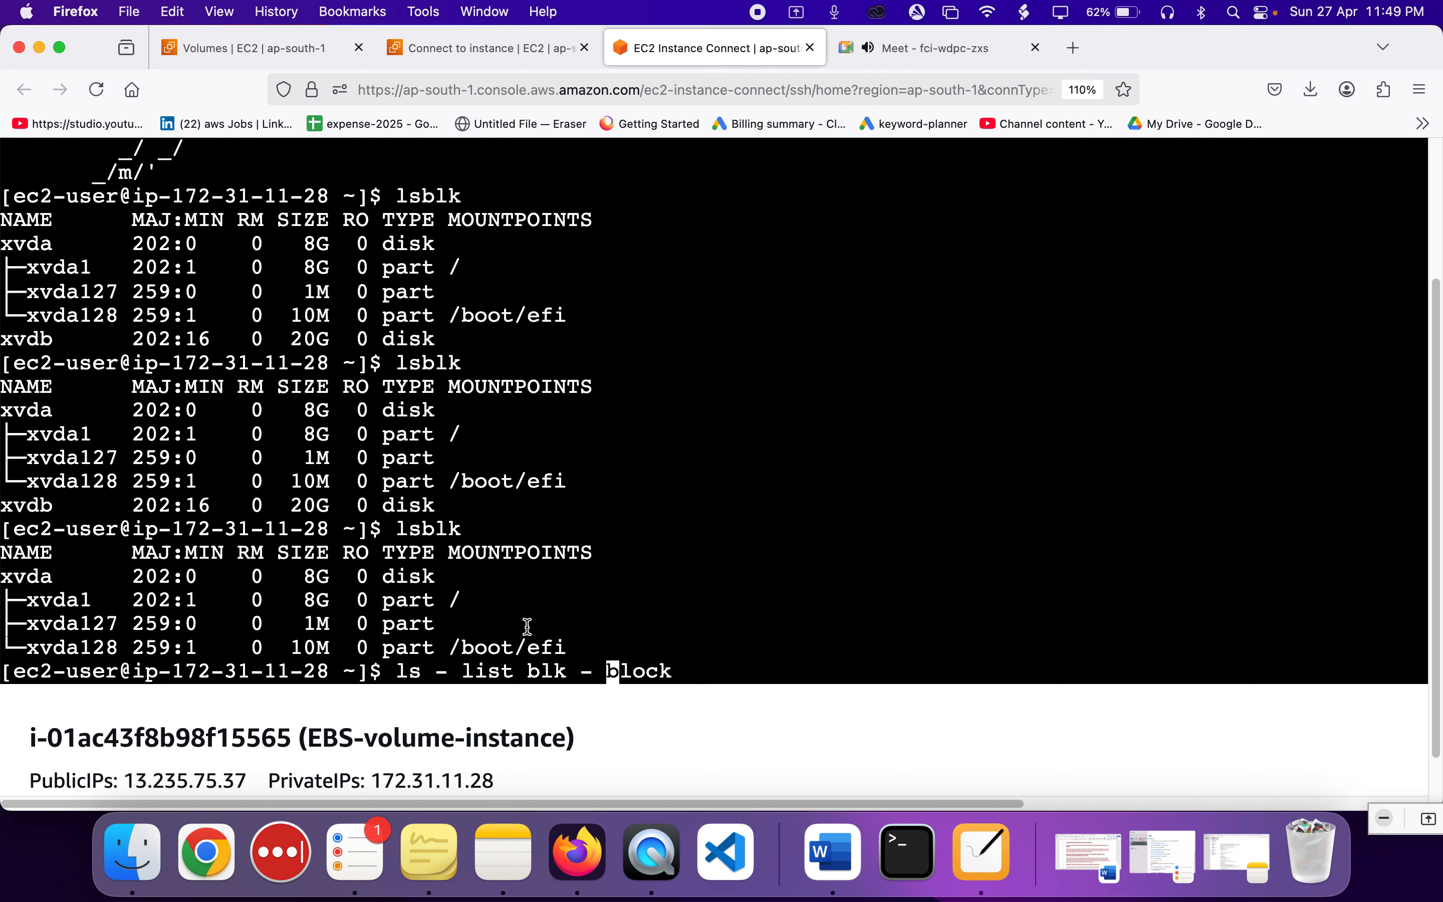
double_click(411, 668)
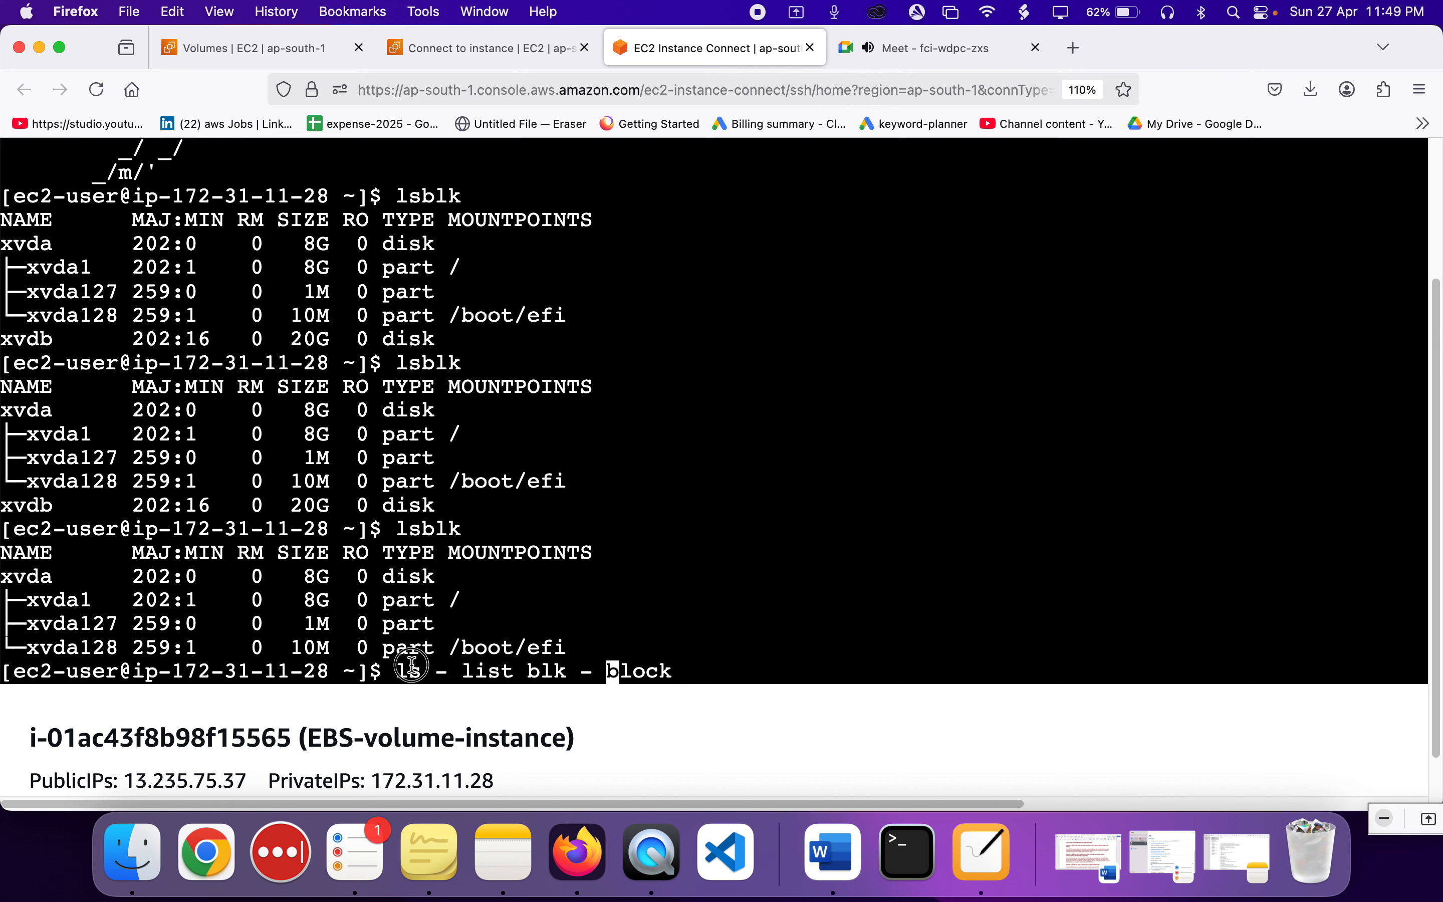
double_click(526, 669)
key(ctrl+c)
text(ls)
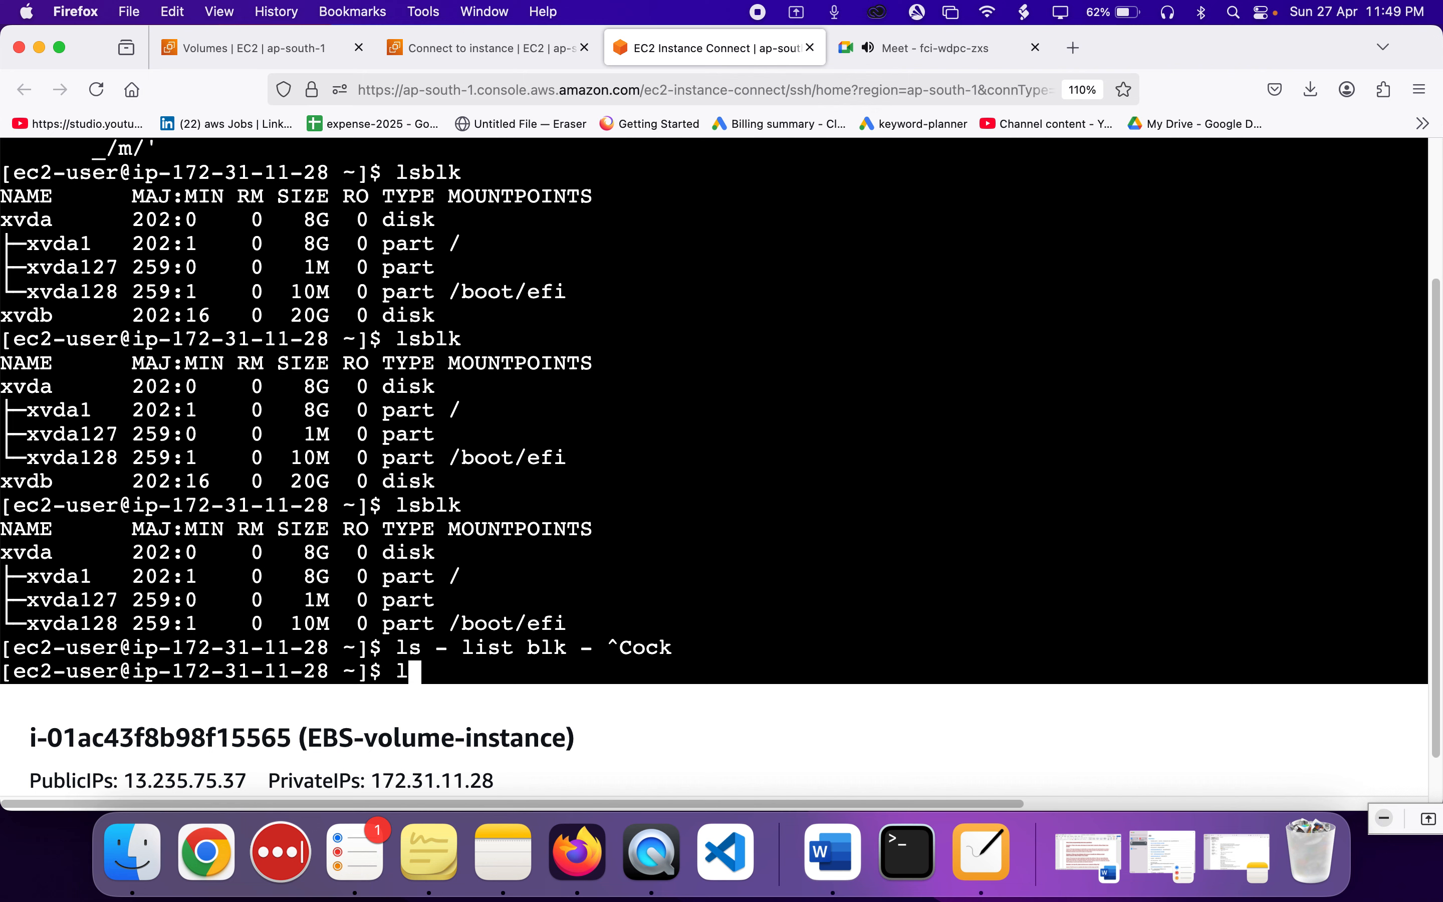
text(blk)
key(Return)
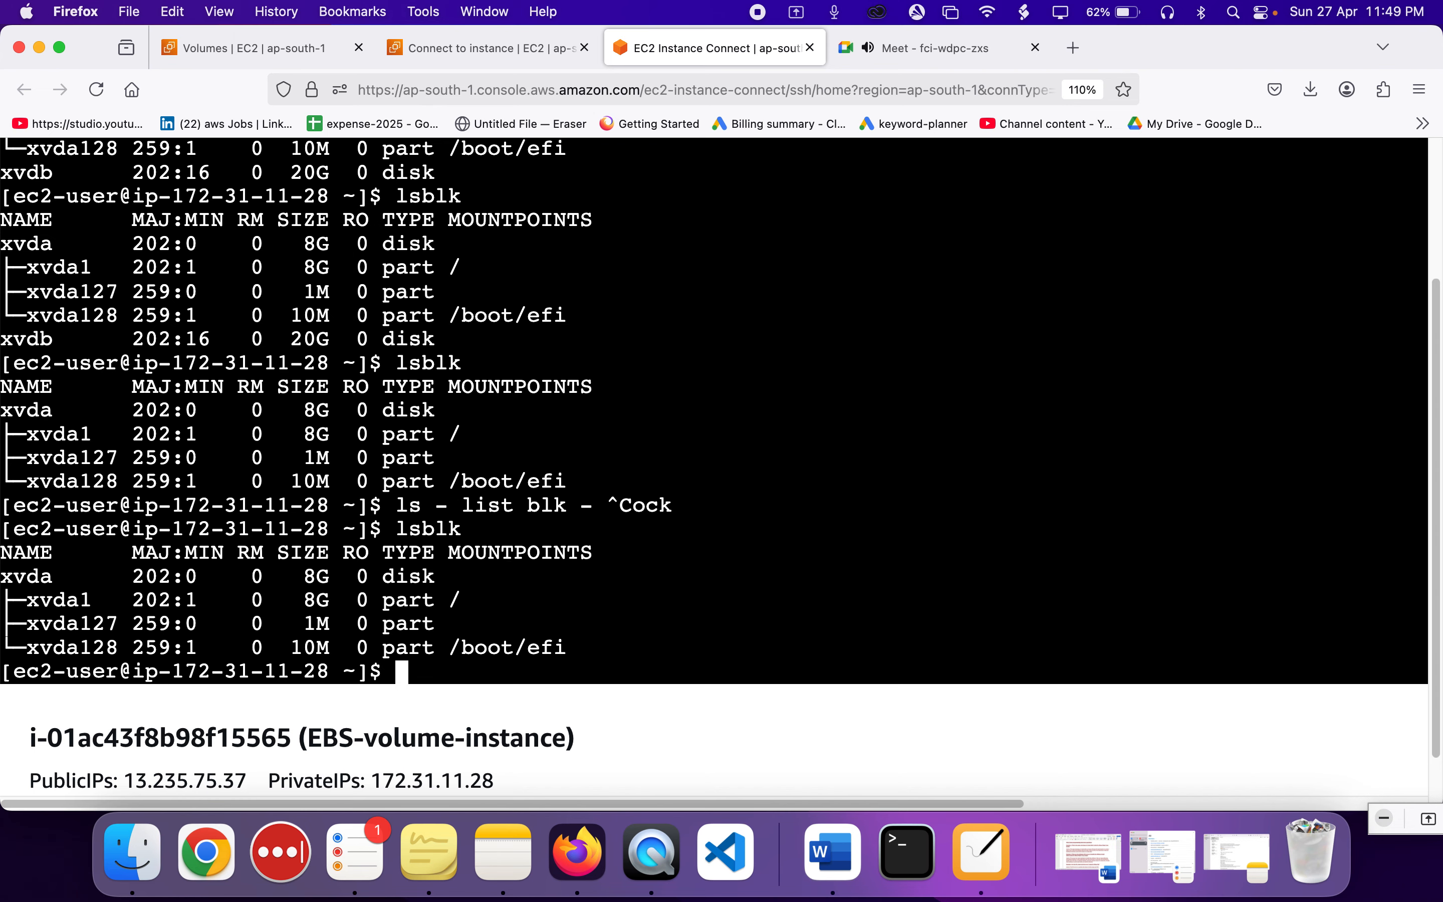
- Go back to the volumes list, select the 15 GiB volume, and compare its availability zone and state with the other volumes
click(293, 54)
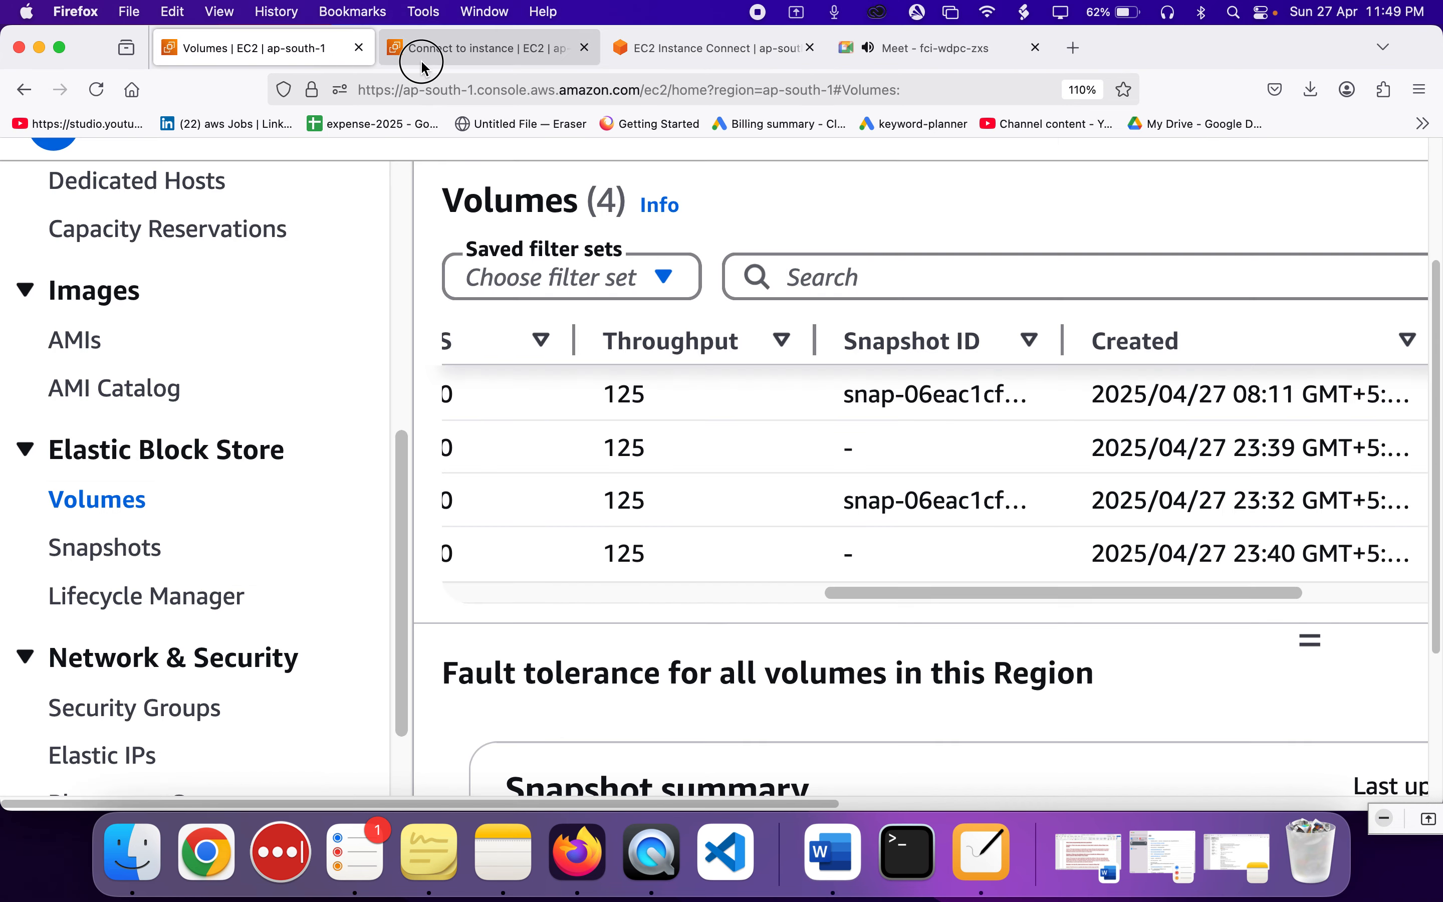
click(420, 59)
click(289, 55)
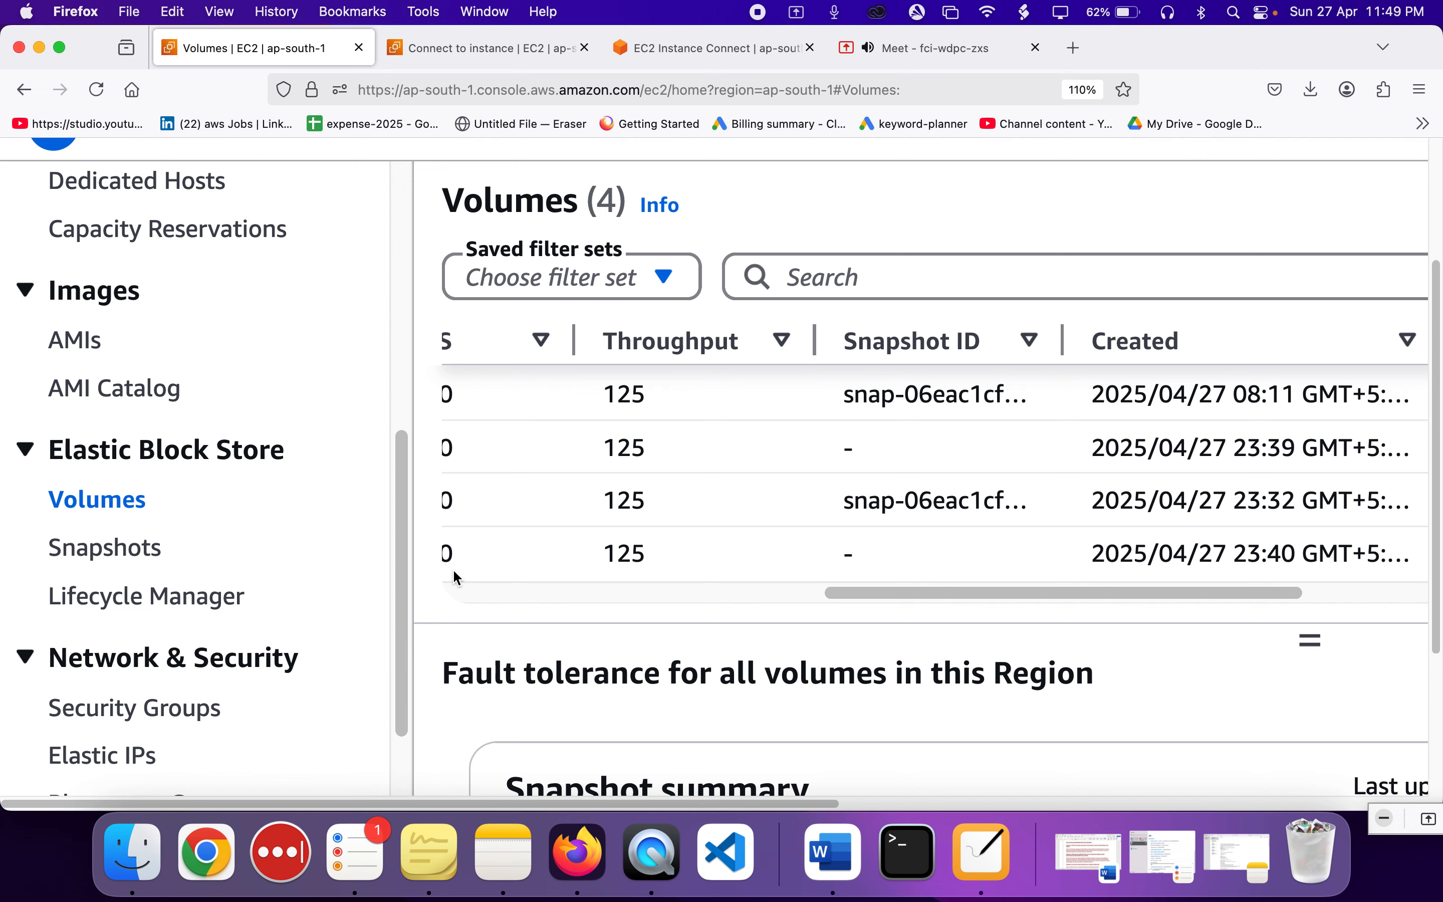
scroll(452, 568, left, 5)
scroll(452, 574, down, 5)
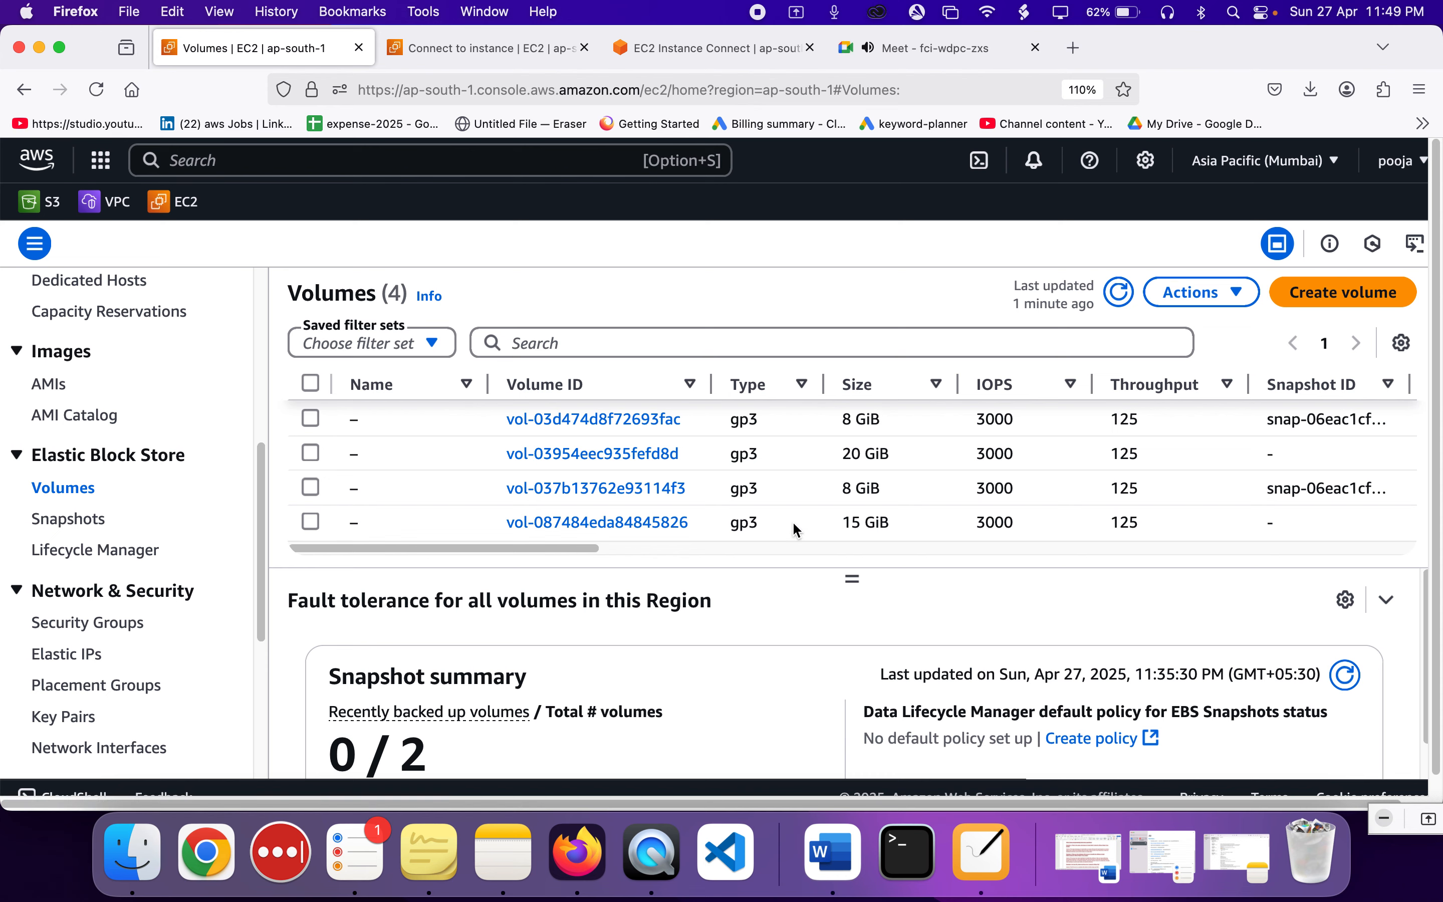
drag(794, 525, 933, 531)
scroll(932, 530, right, 12)
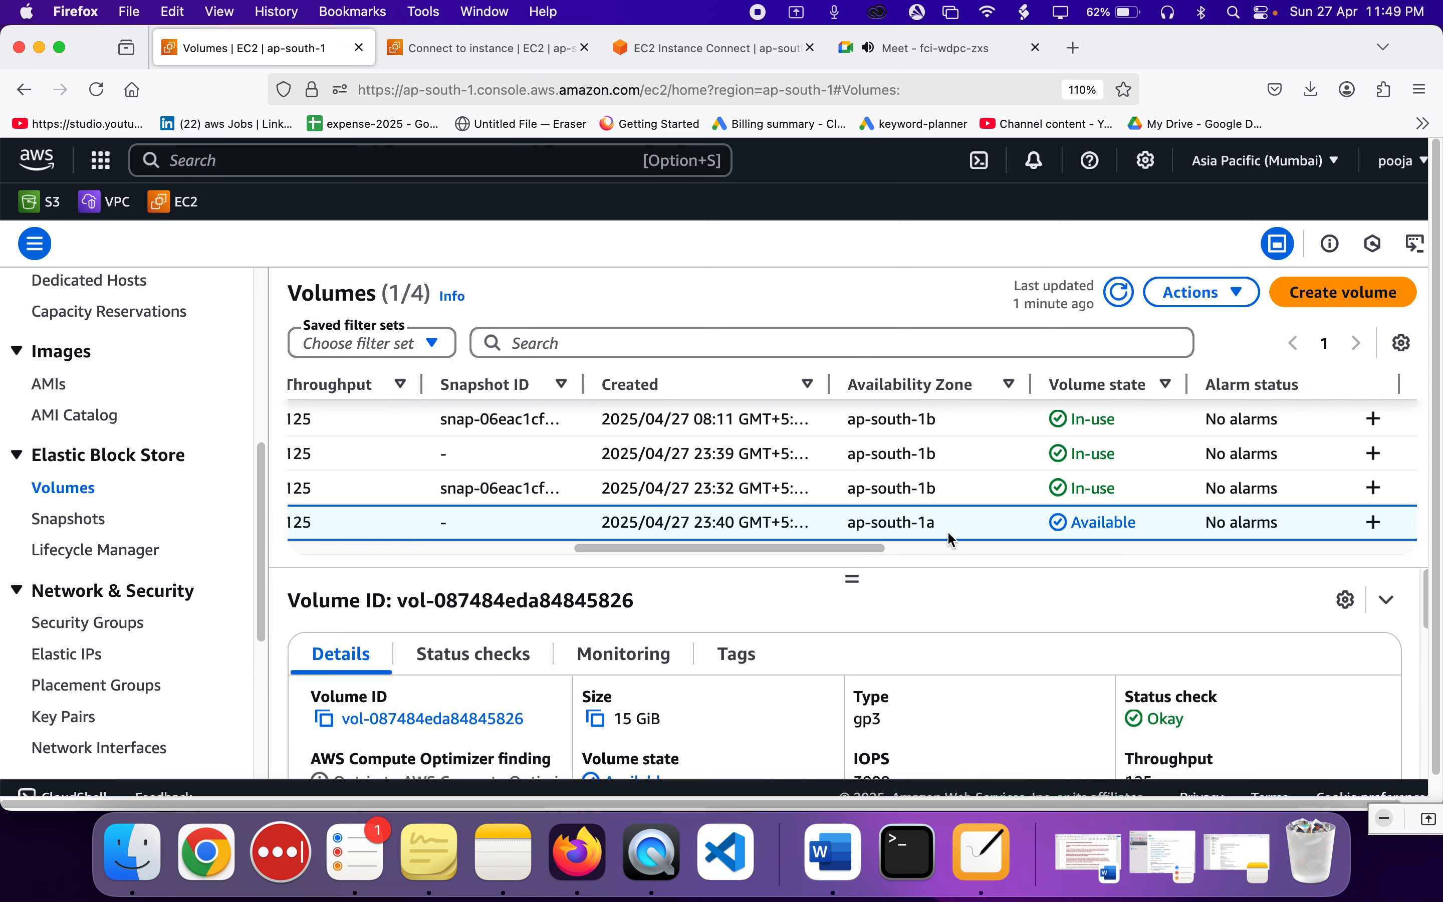
triple_click(935, 520)
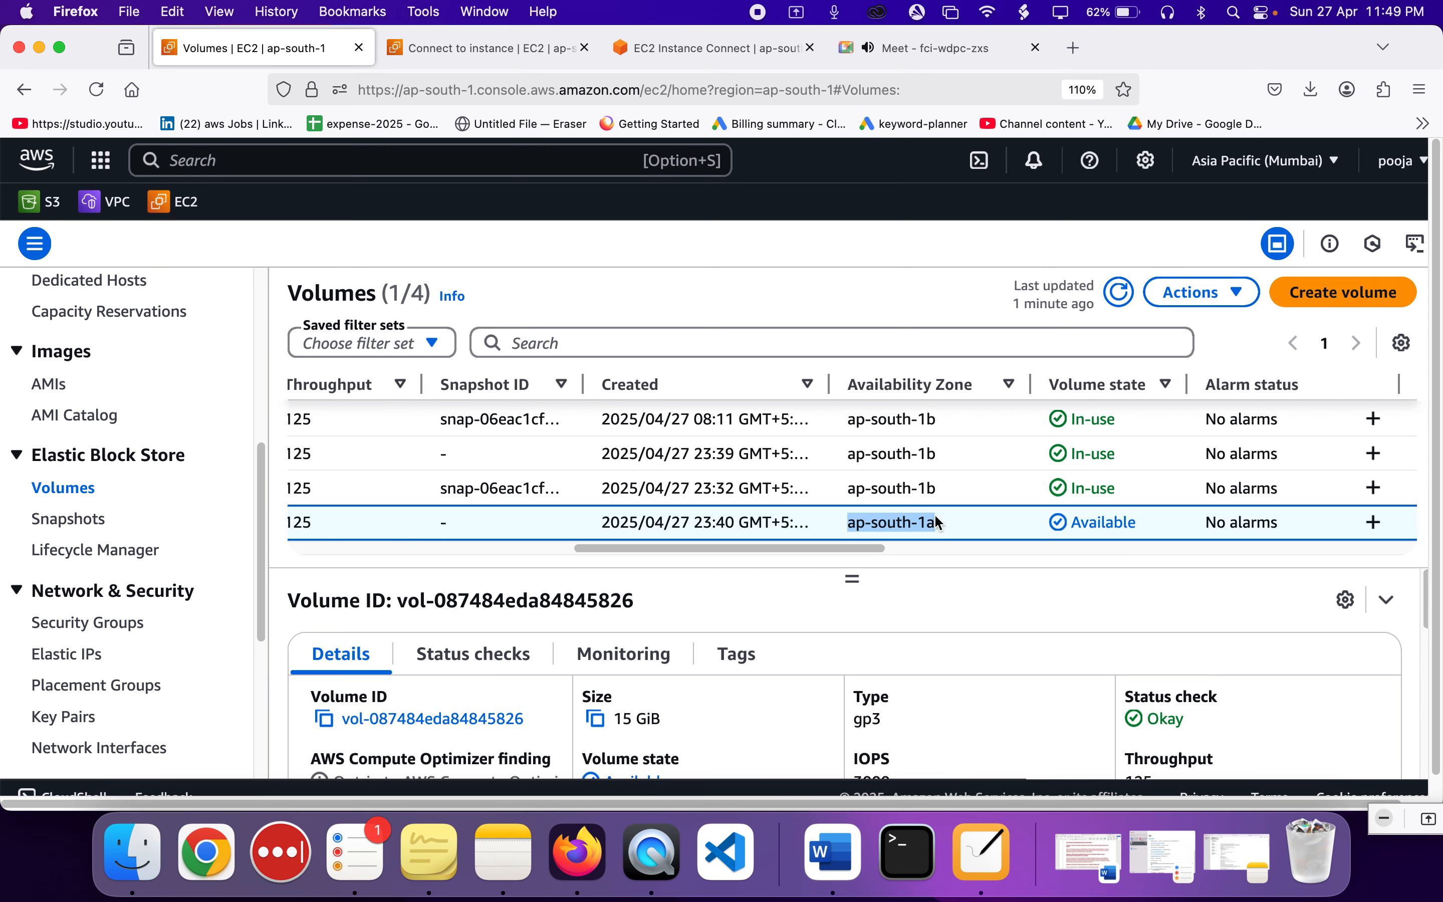
scroll(935, 514, left, 15)
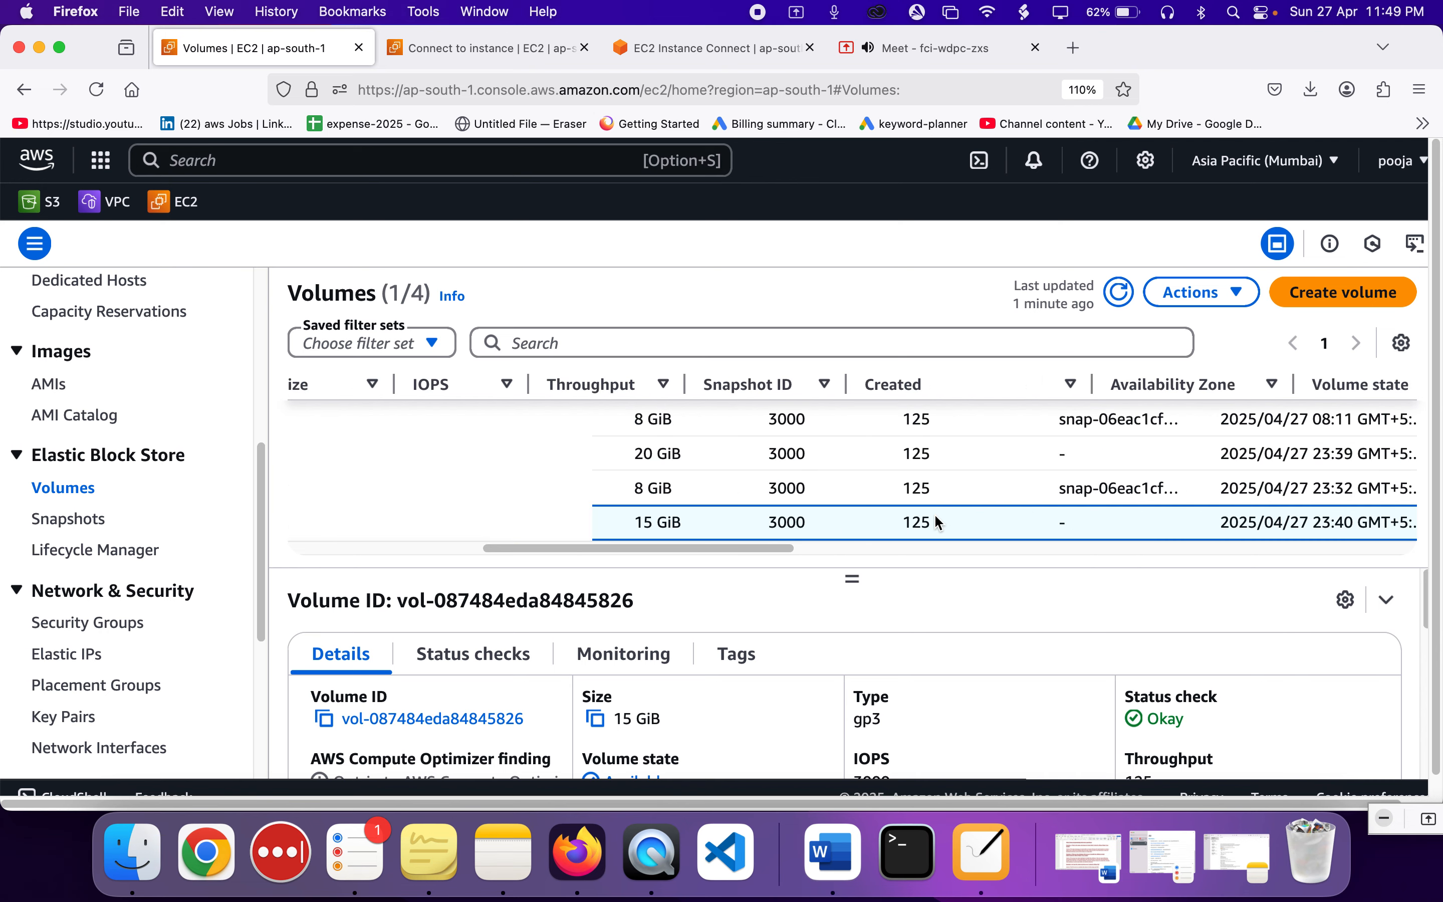
scroll(933, 513, right, 3)
scroll(933, 513, right, 8)
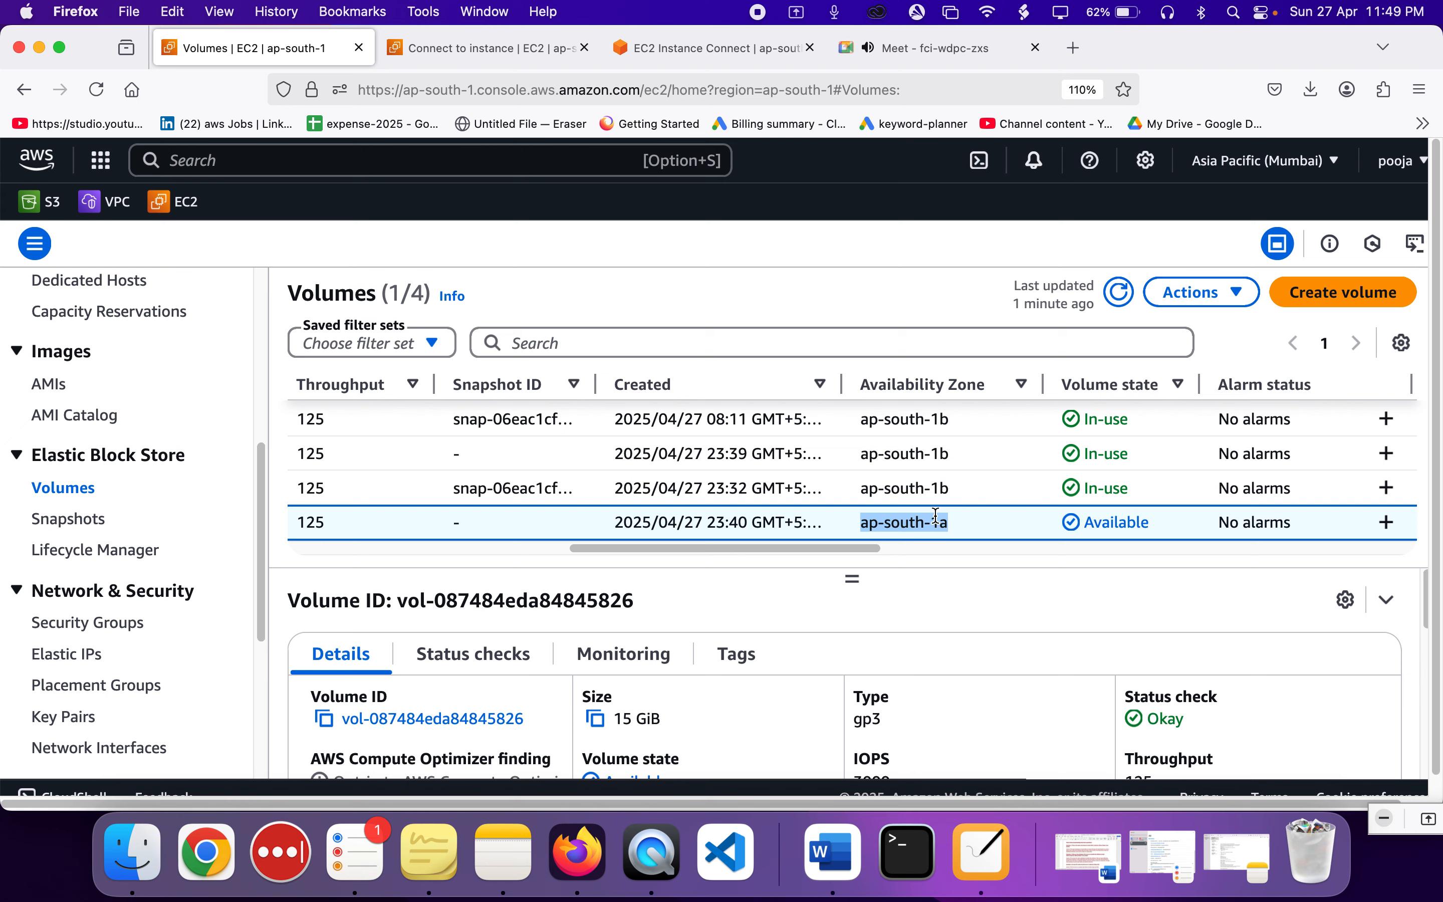
scroll(935, 517, left, 12)
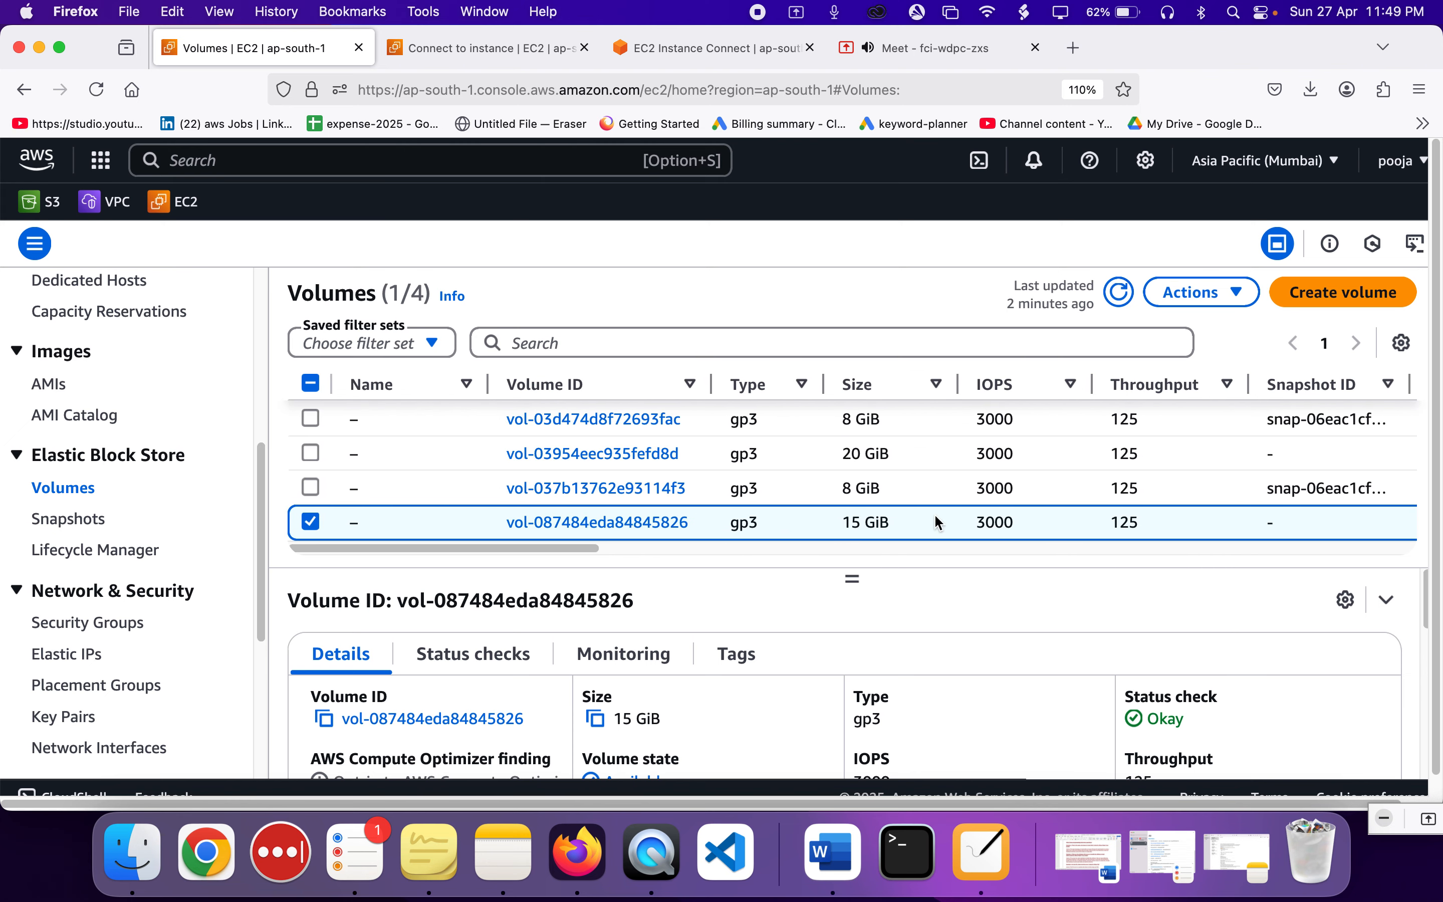
- Add the 20 GiB volume to the selection and check which actions are available for both volumes together
click(311, 454)
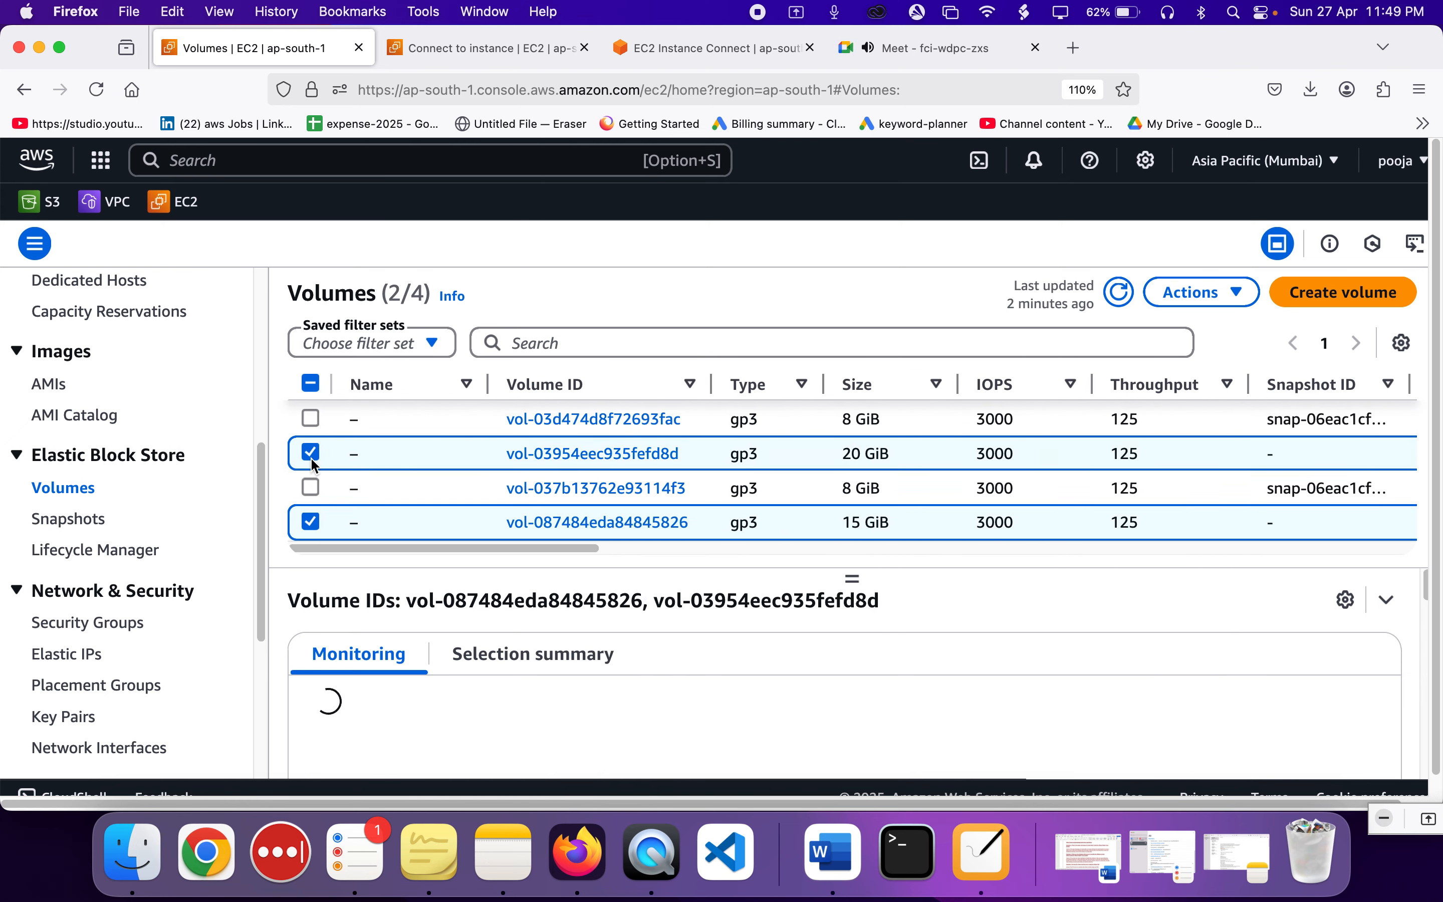
scroll(486, 503, right, 8)
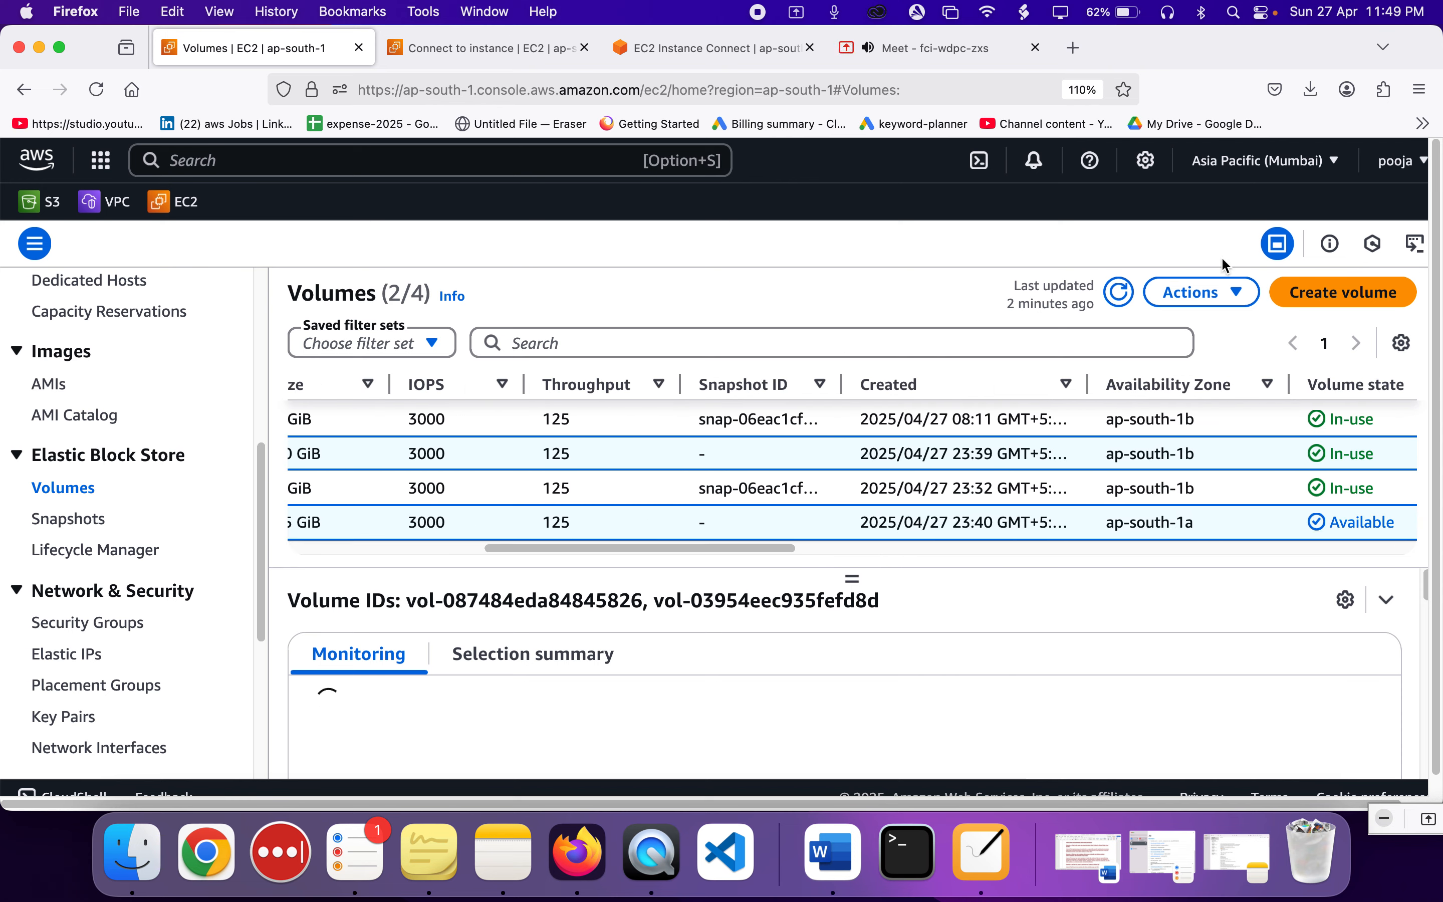
click(1210, 296)
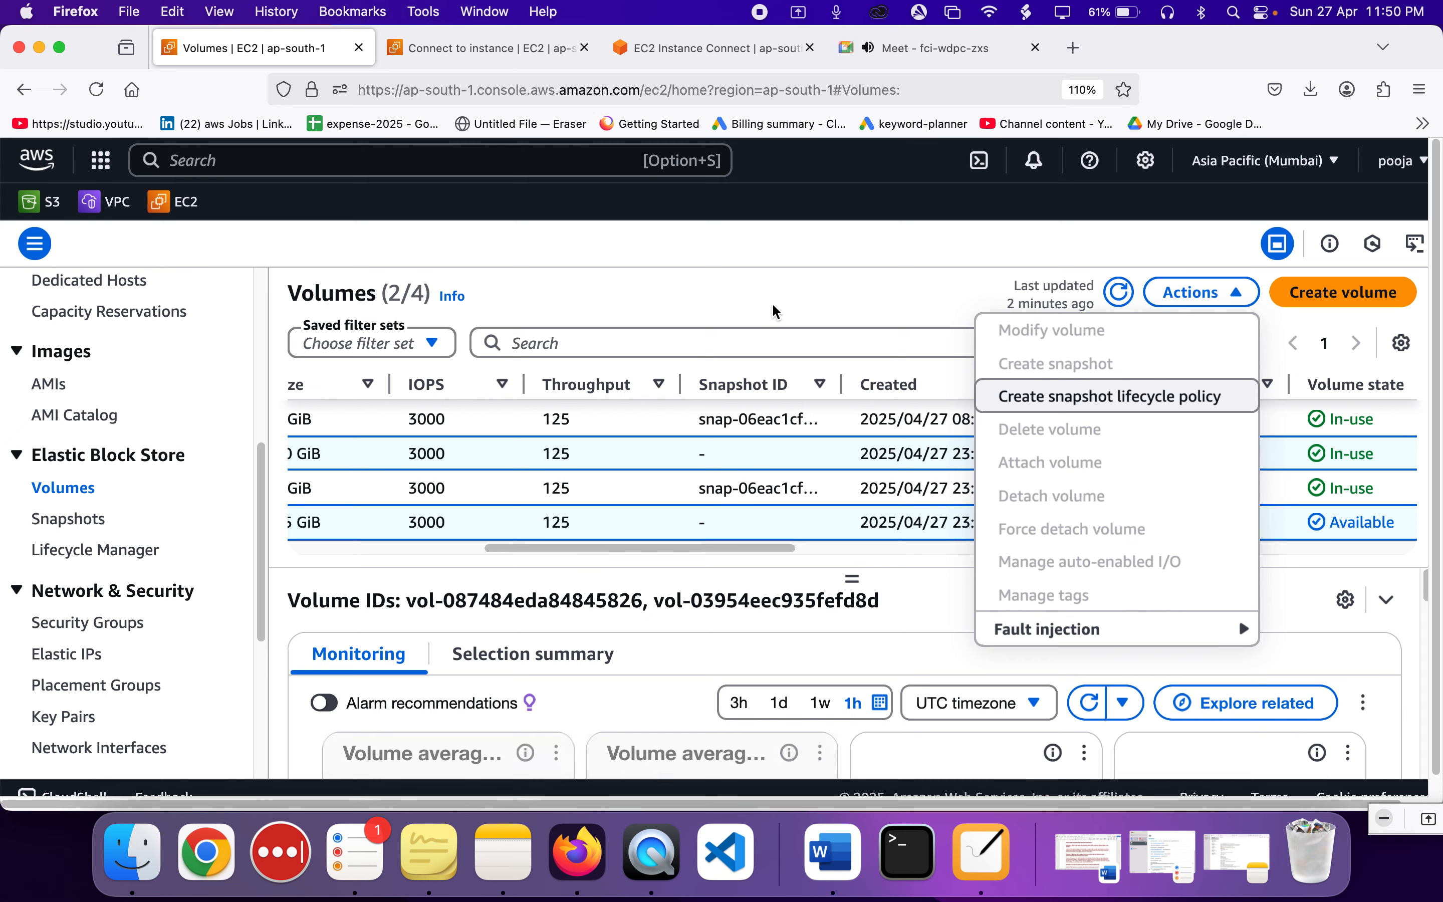
click(877, 295)
scroll(498, 472, left, 10)
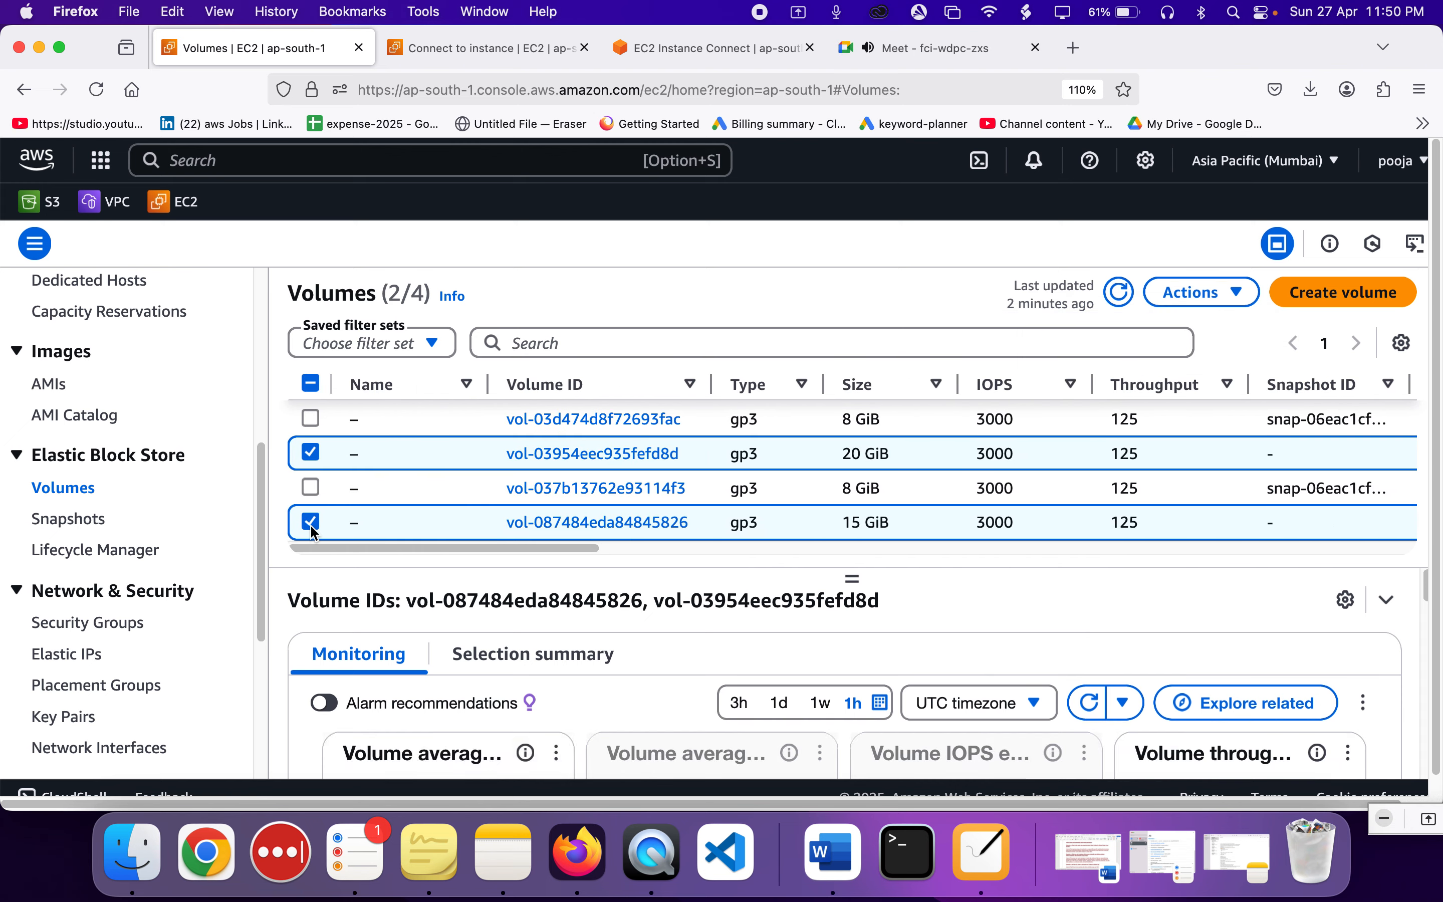
- Deselect the 15 GiB volume and force detach the 20 GiB volume, confirming with "detach"
click(311, 523)
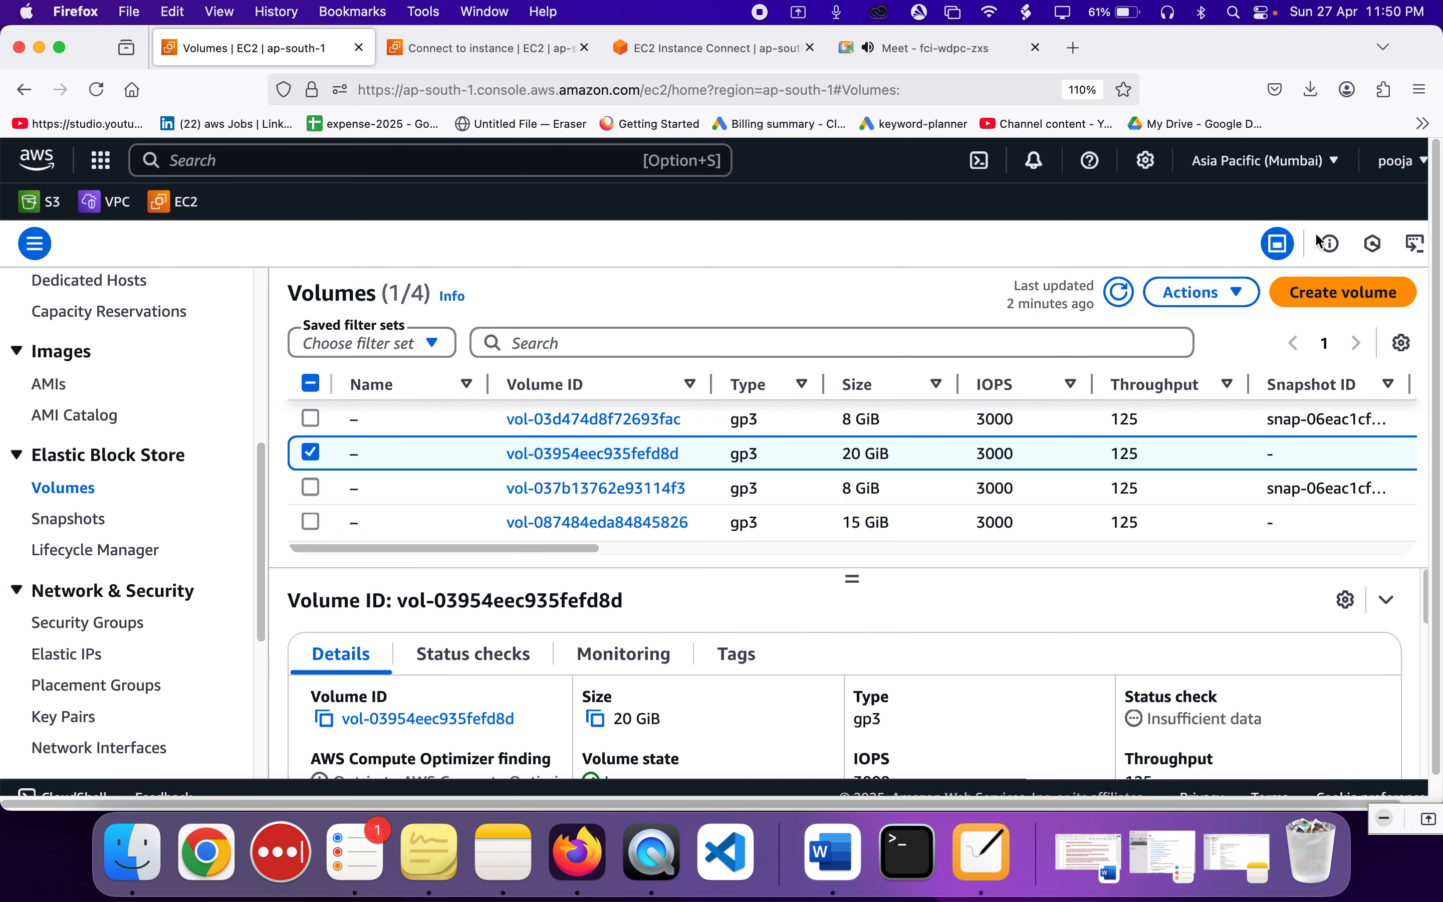
click(1207, 293)
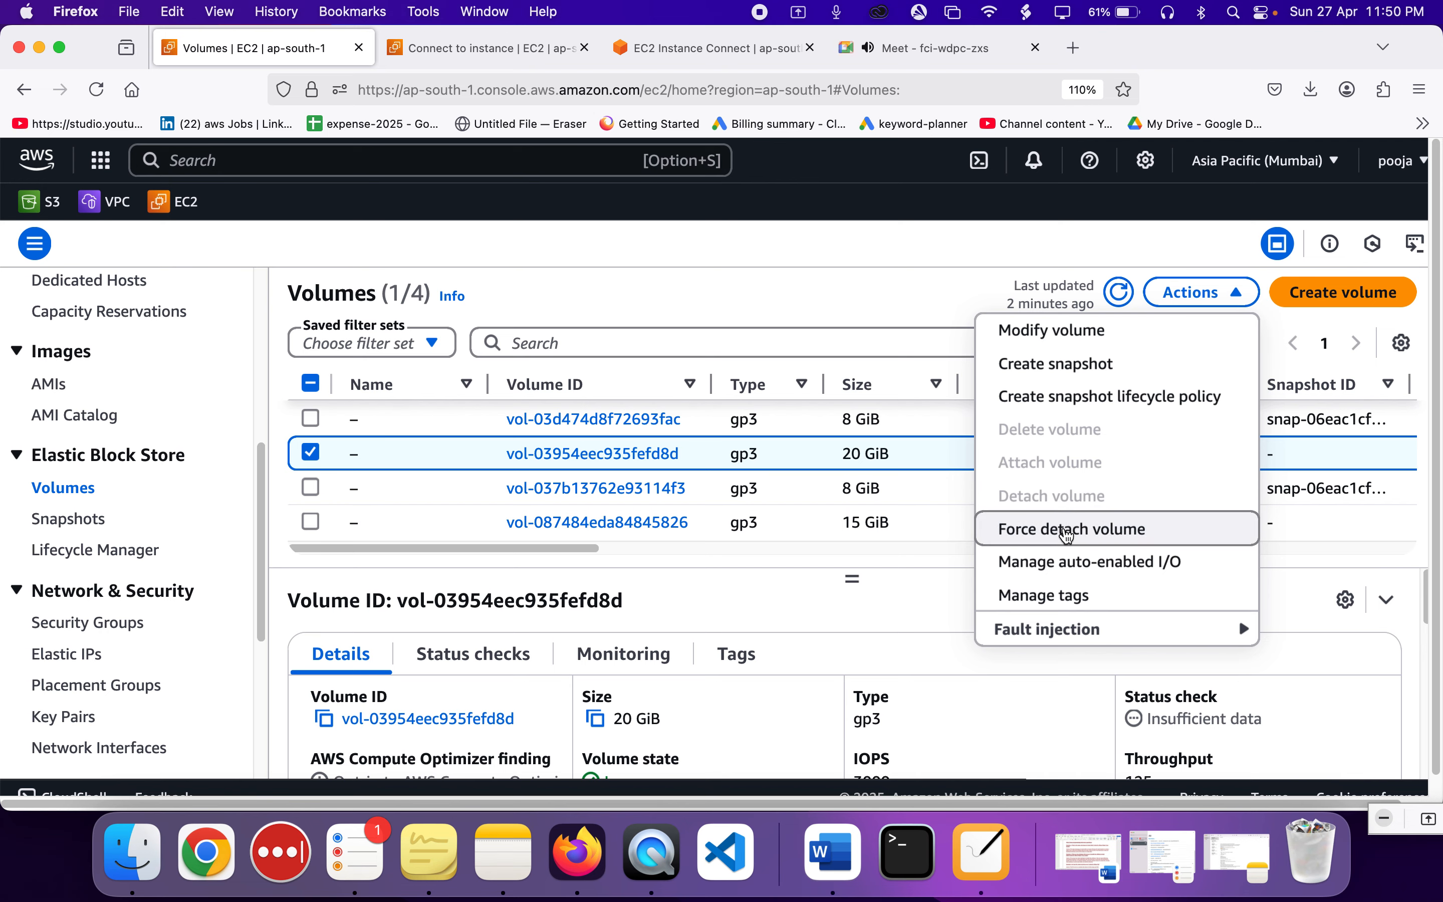
click(1067, 535)
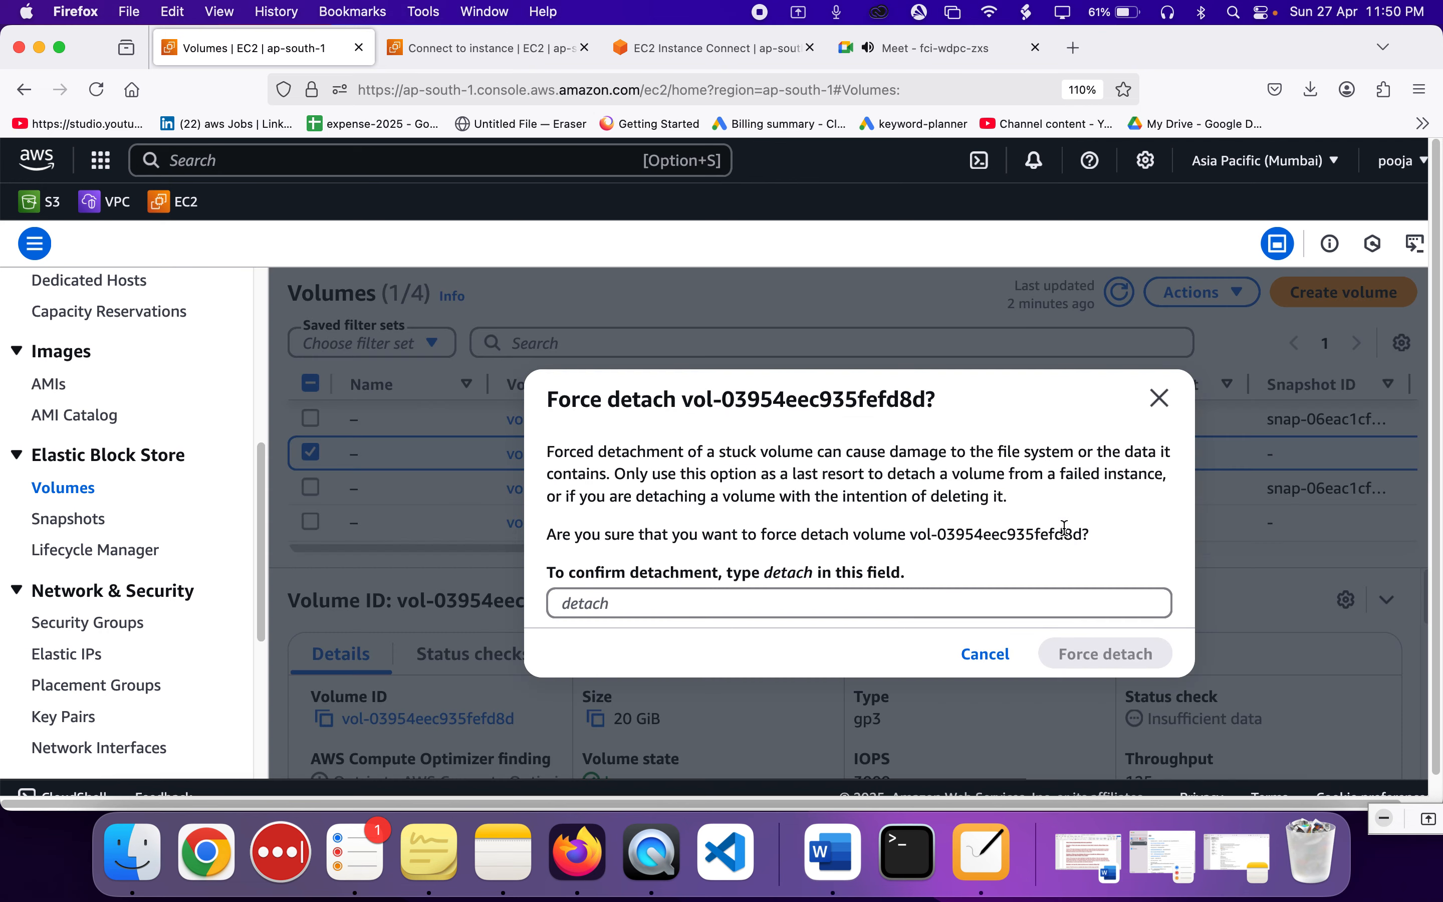
click(723, 607)
text(detach)
key(Return)
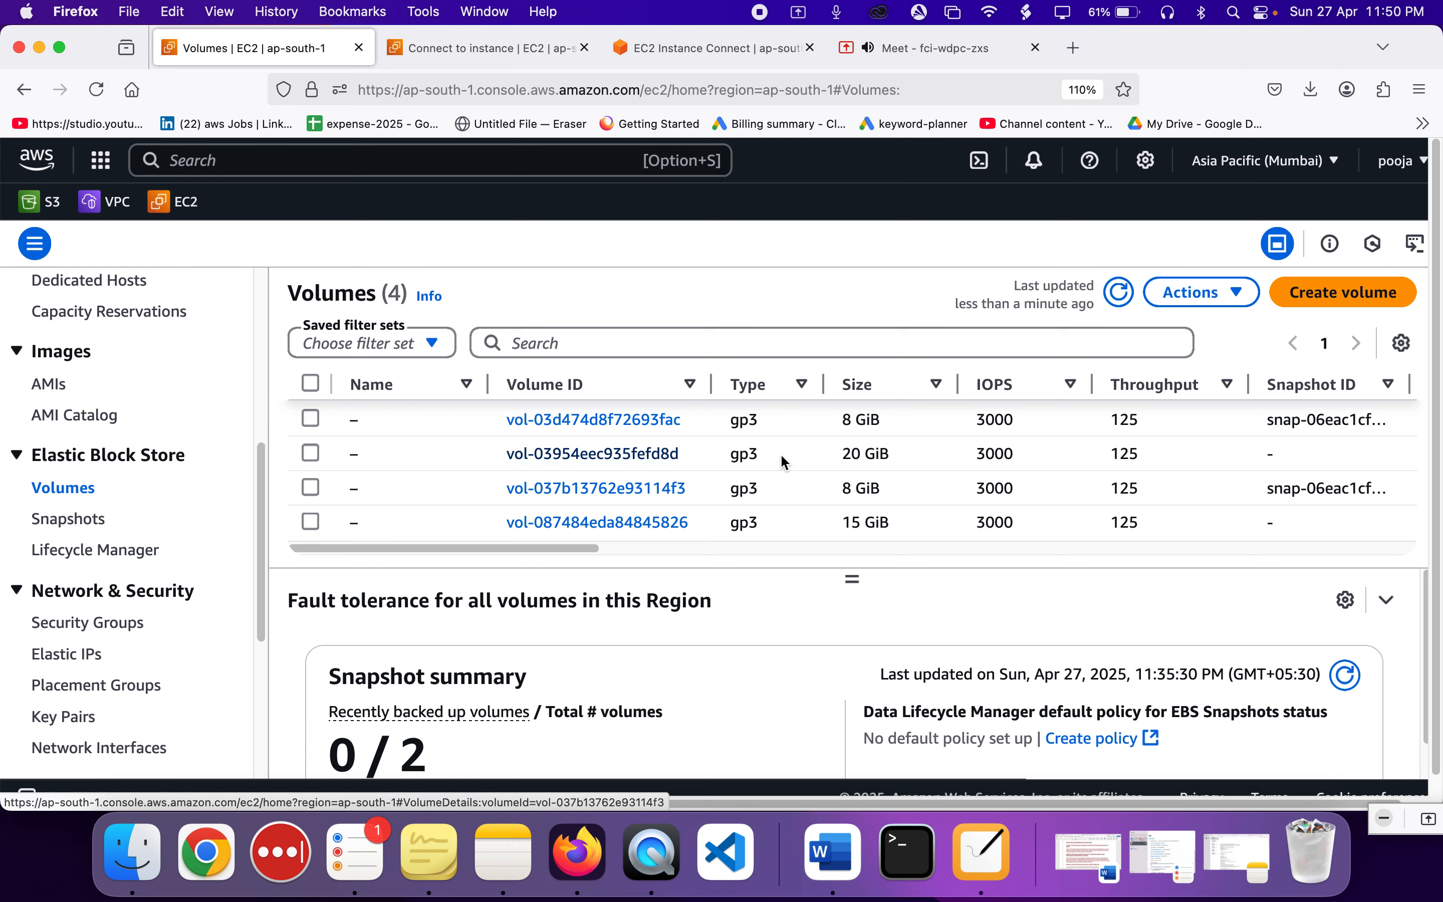
- Check the 20 GiB volume's state and delete the volume, confirming with "delete"
scroll(792, 447, right, 10)
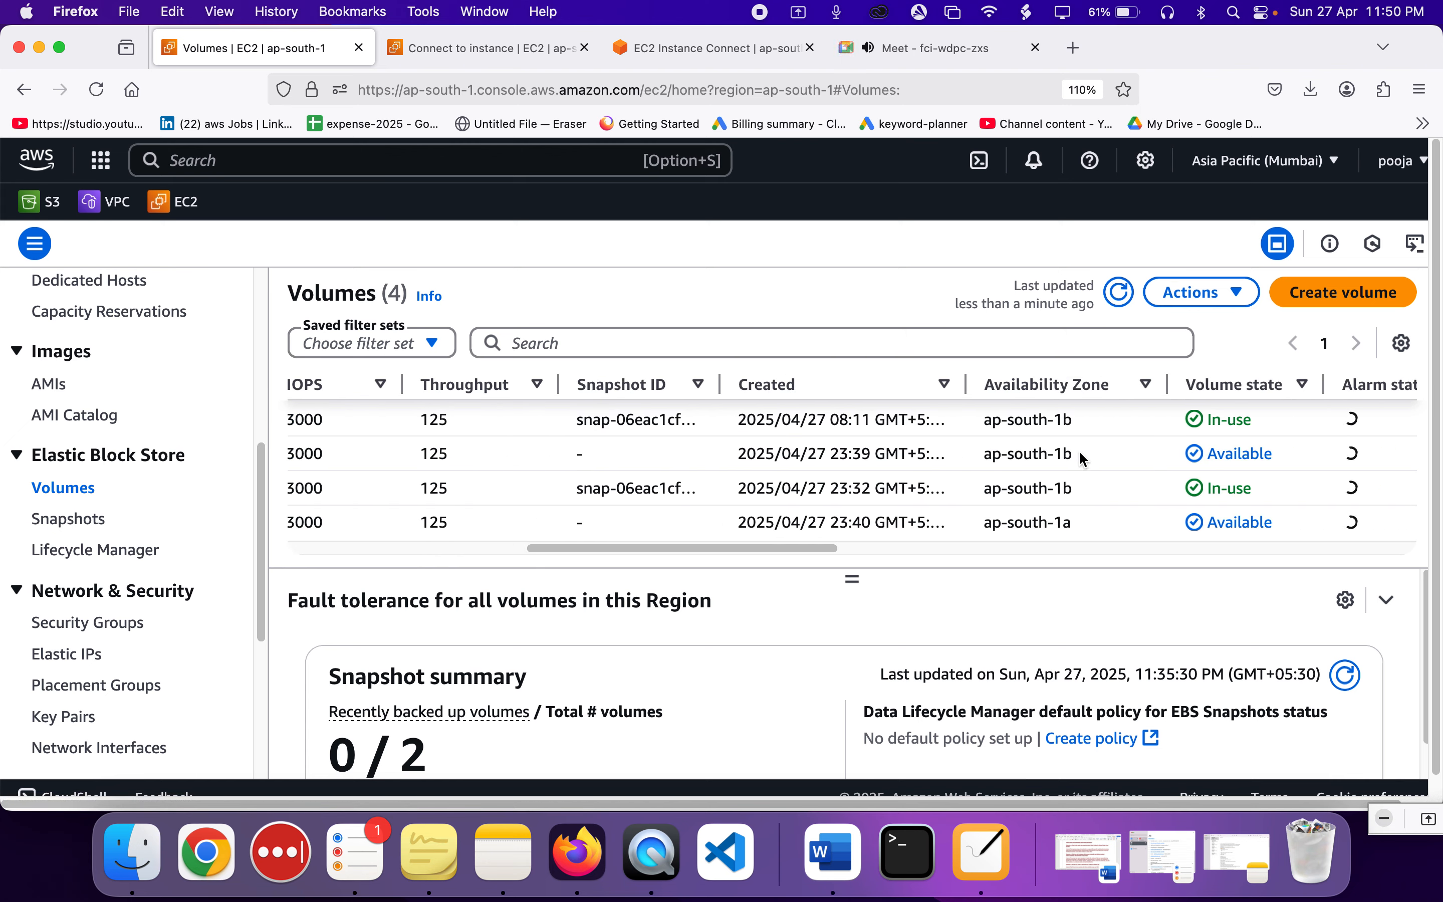
scroll(1079, 450, left, 10)
click(301, 458)
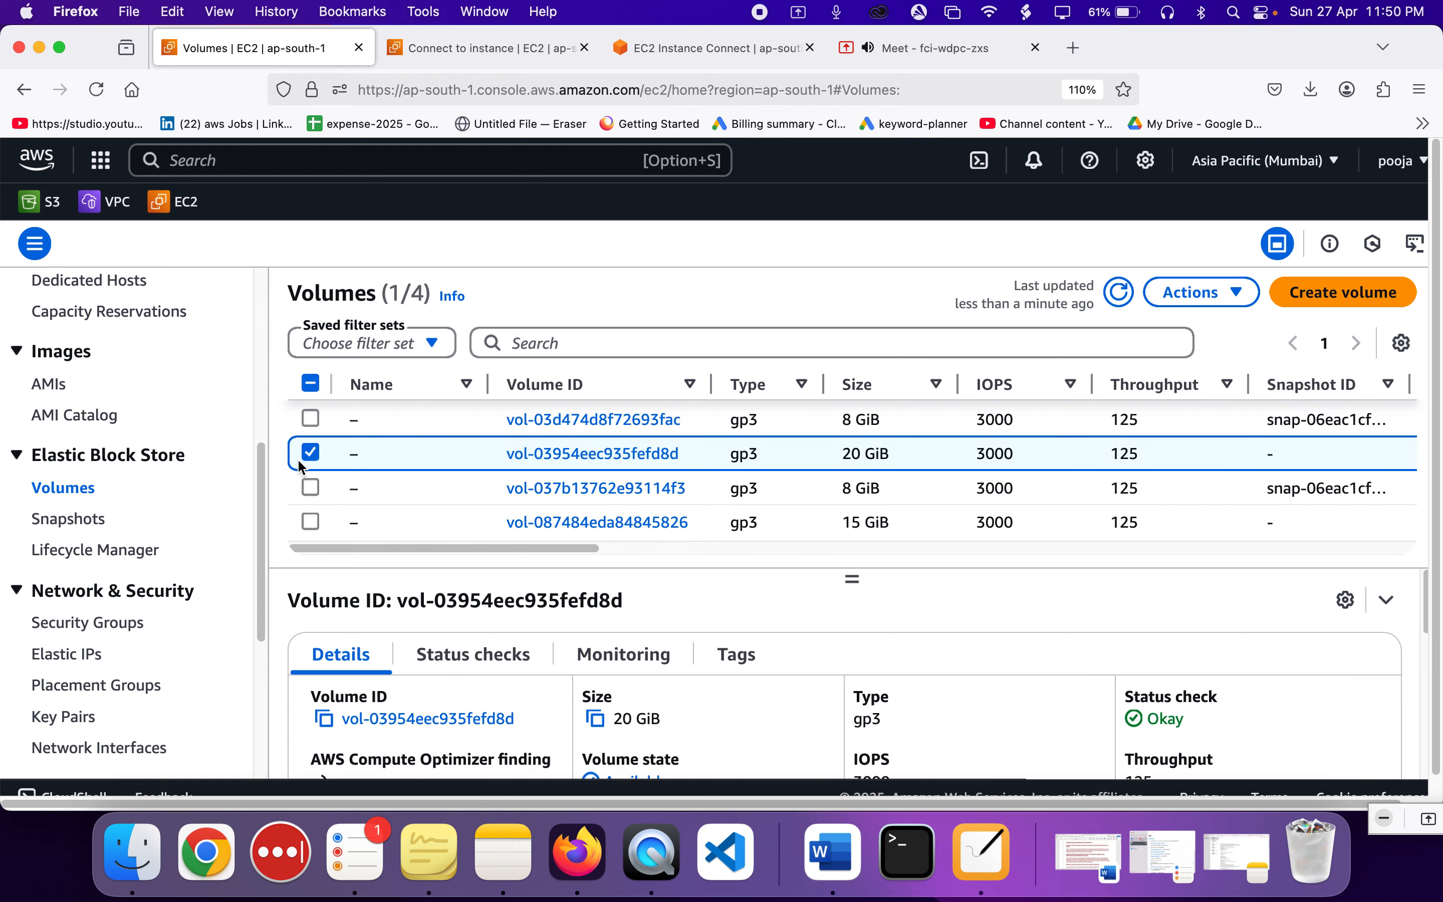
click(1170, 290)
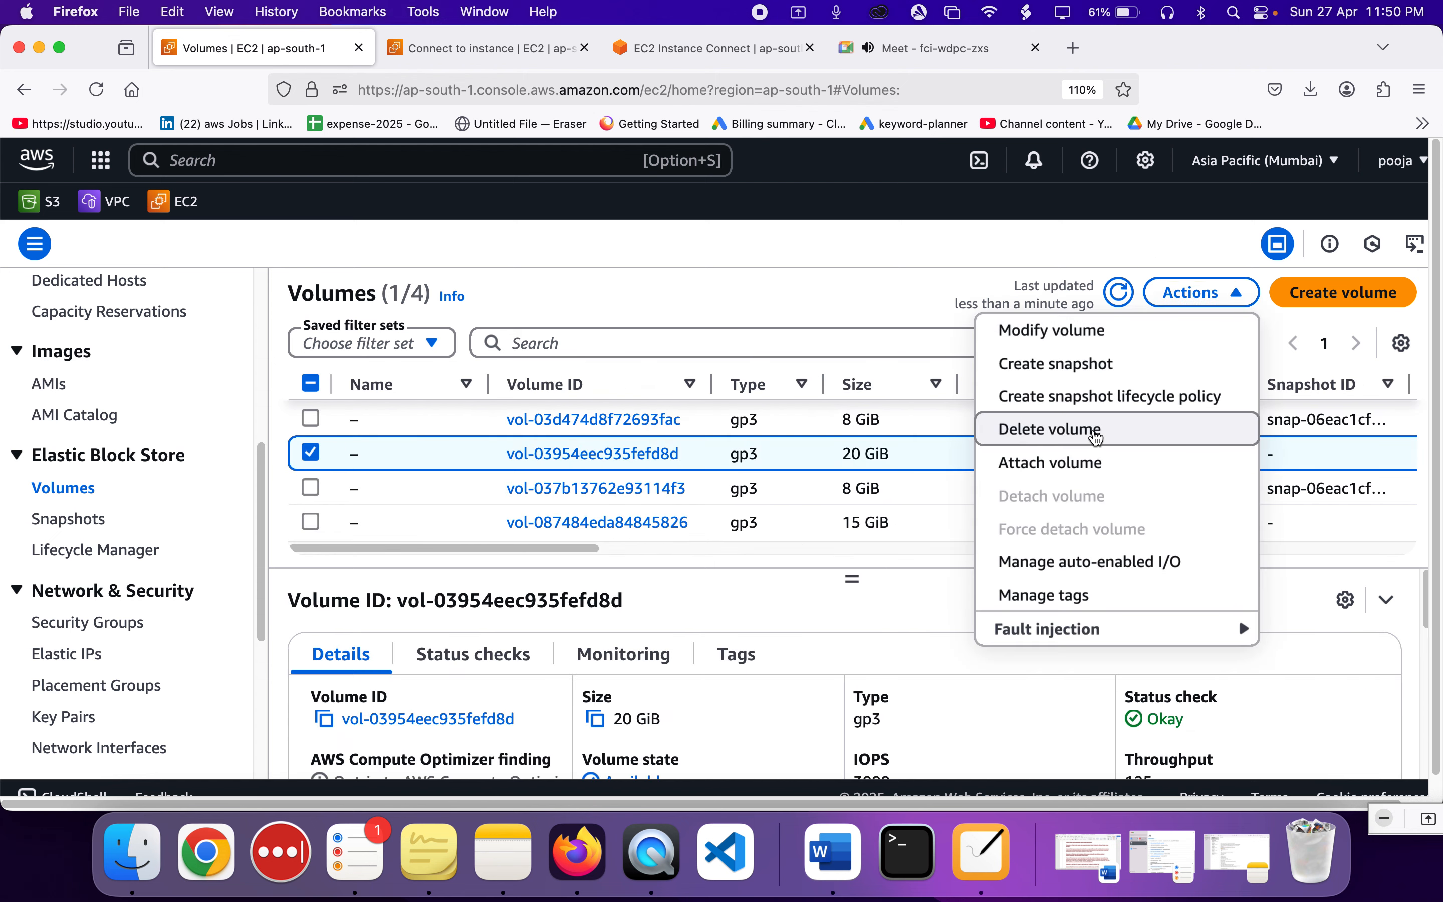
click(1098, 430)
click(869, 587)
text(delete)
key(Return)
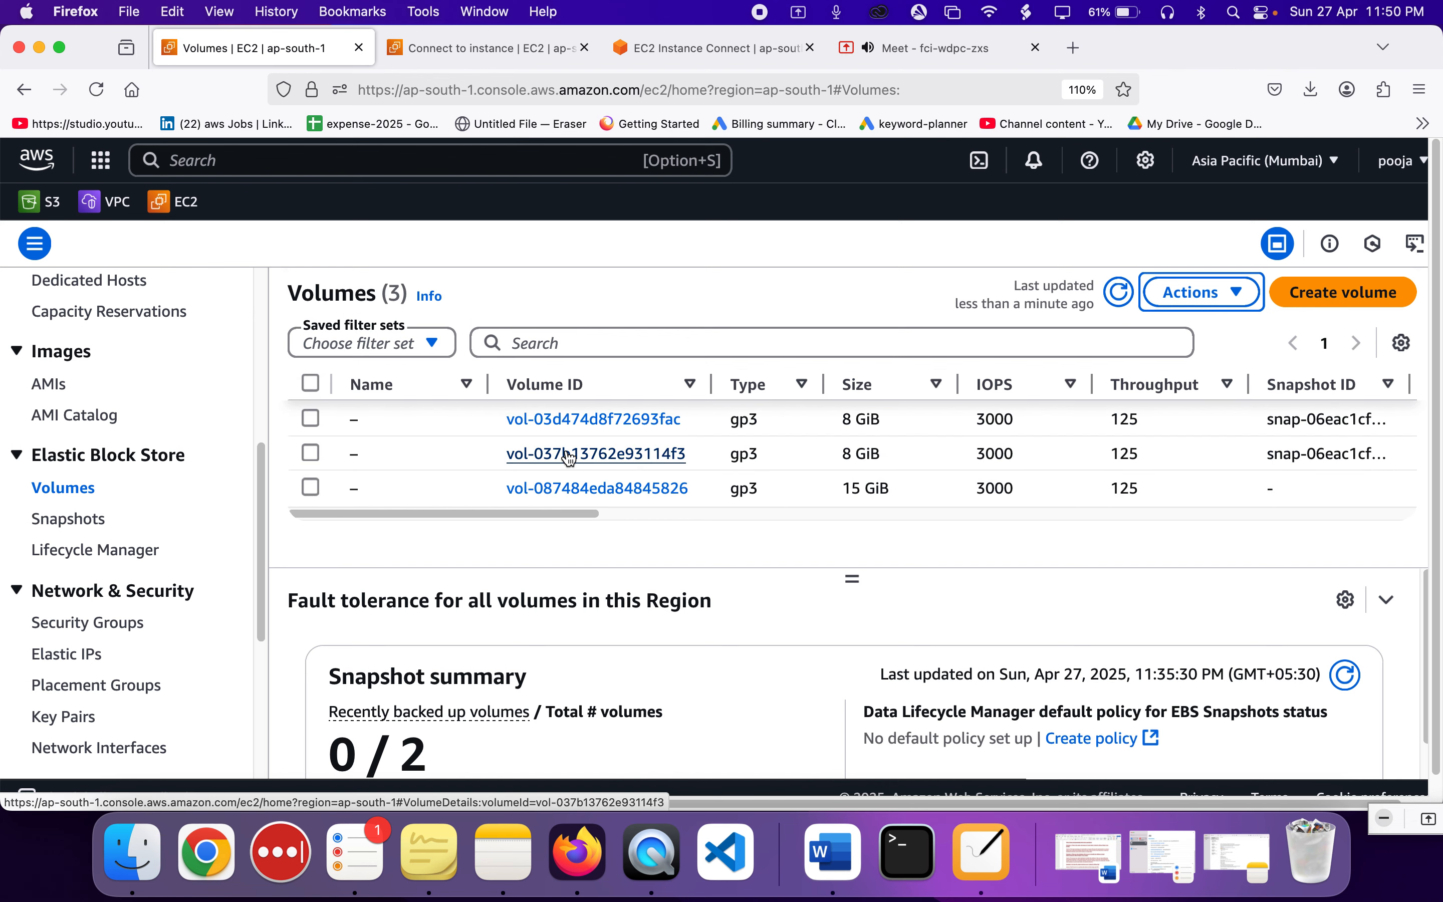
- Delete the 15 GiB volume, confirming with "delete", and switch to the Google Meet call
scroll(973, 469, right, 2)
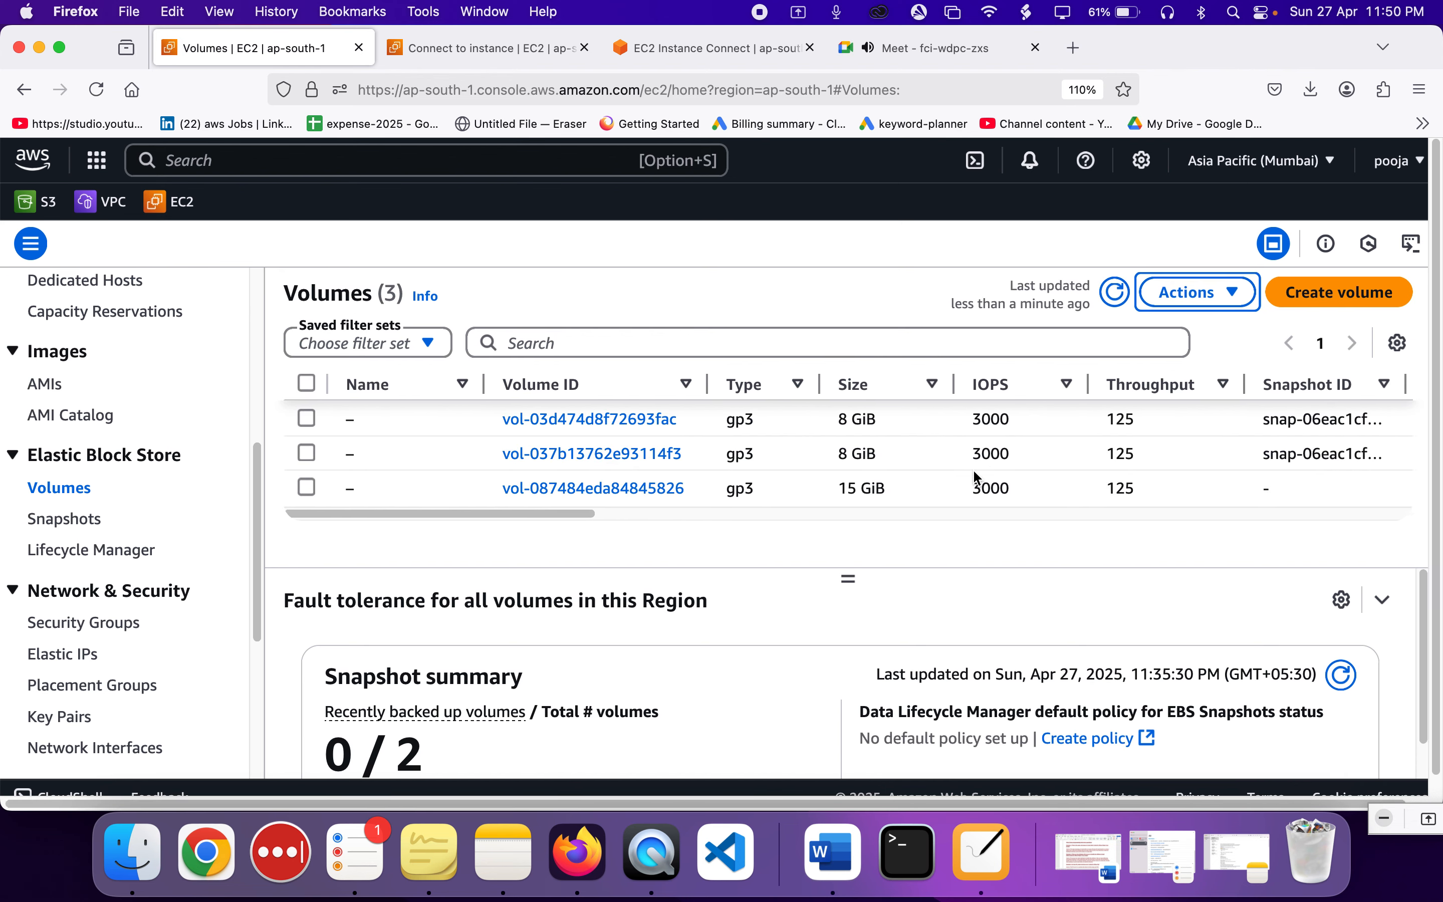
click(847, 495)
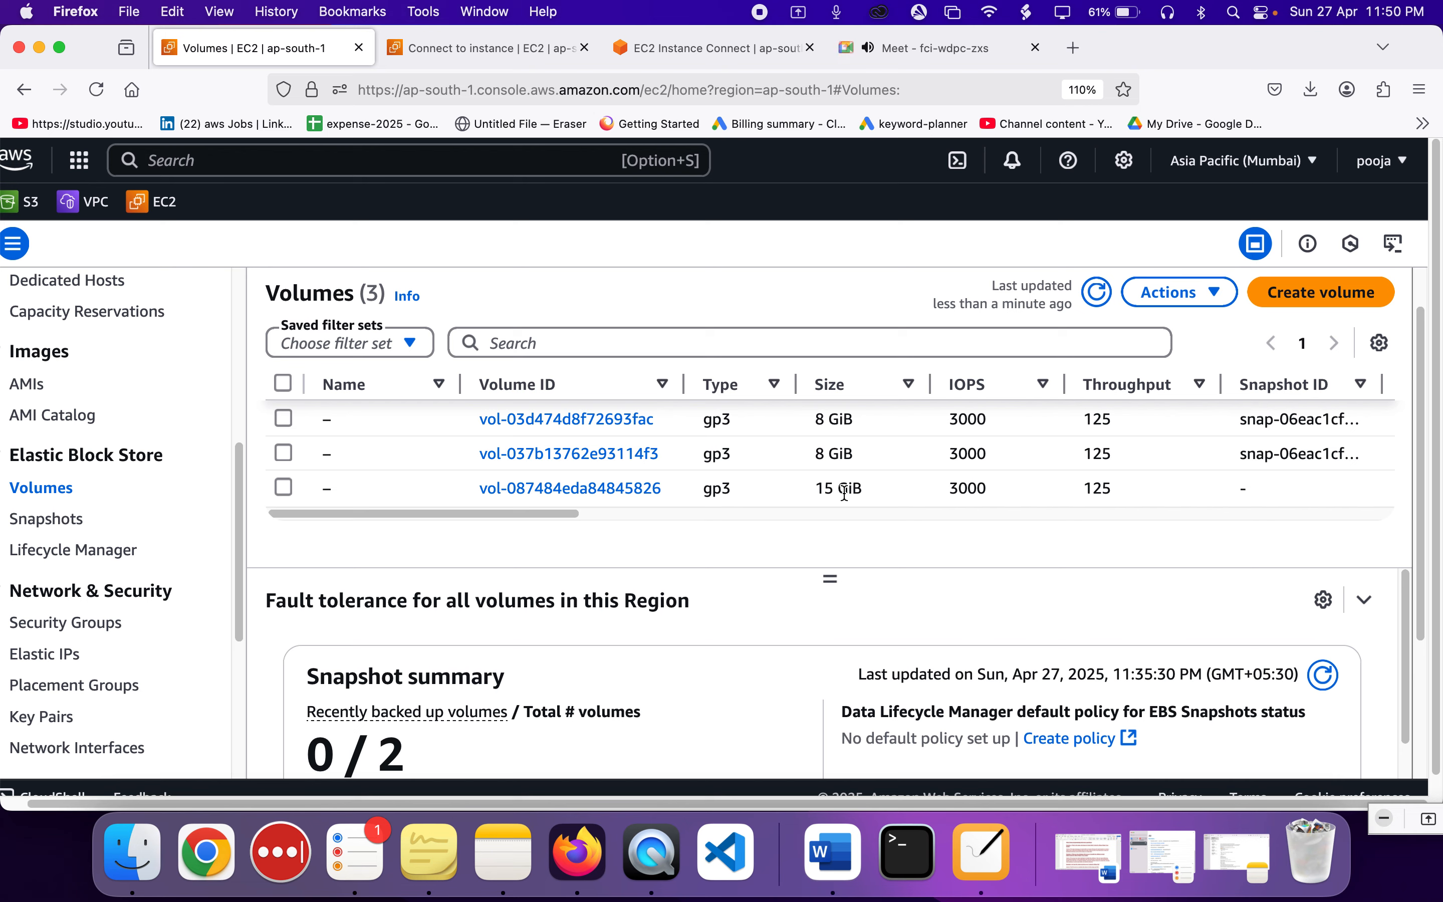
click(843, 495)
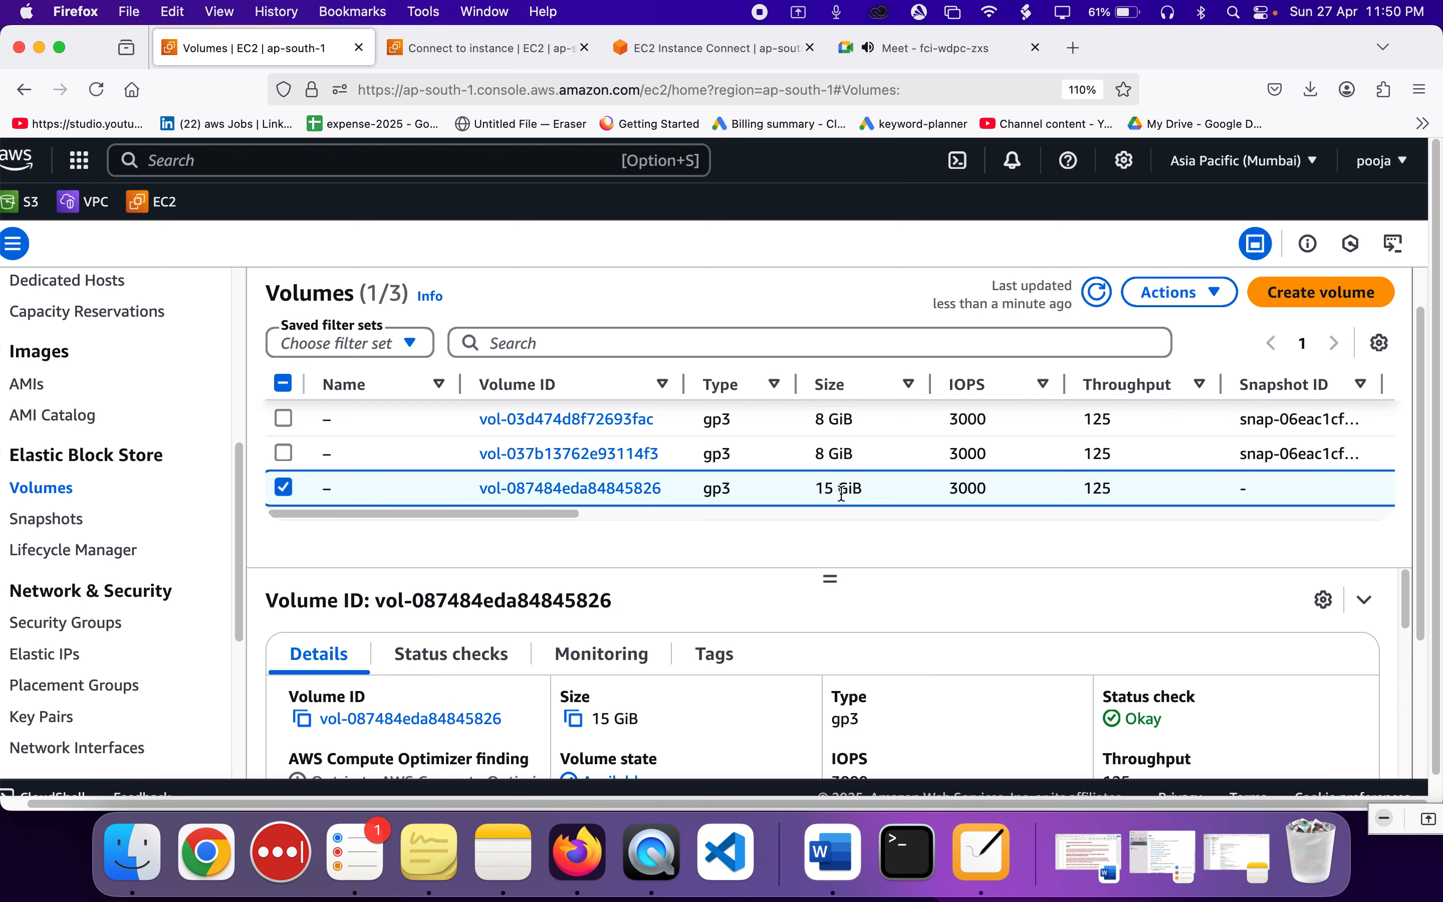
click(1176, 288)
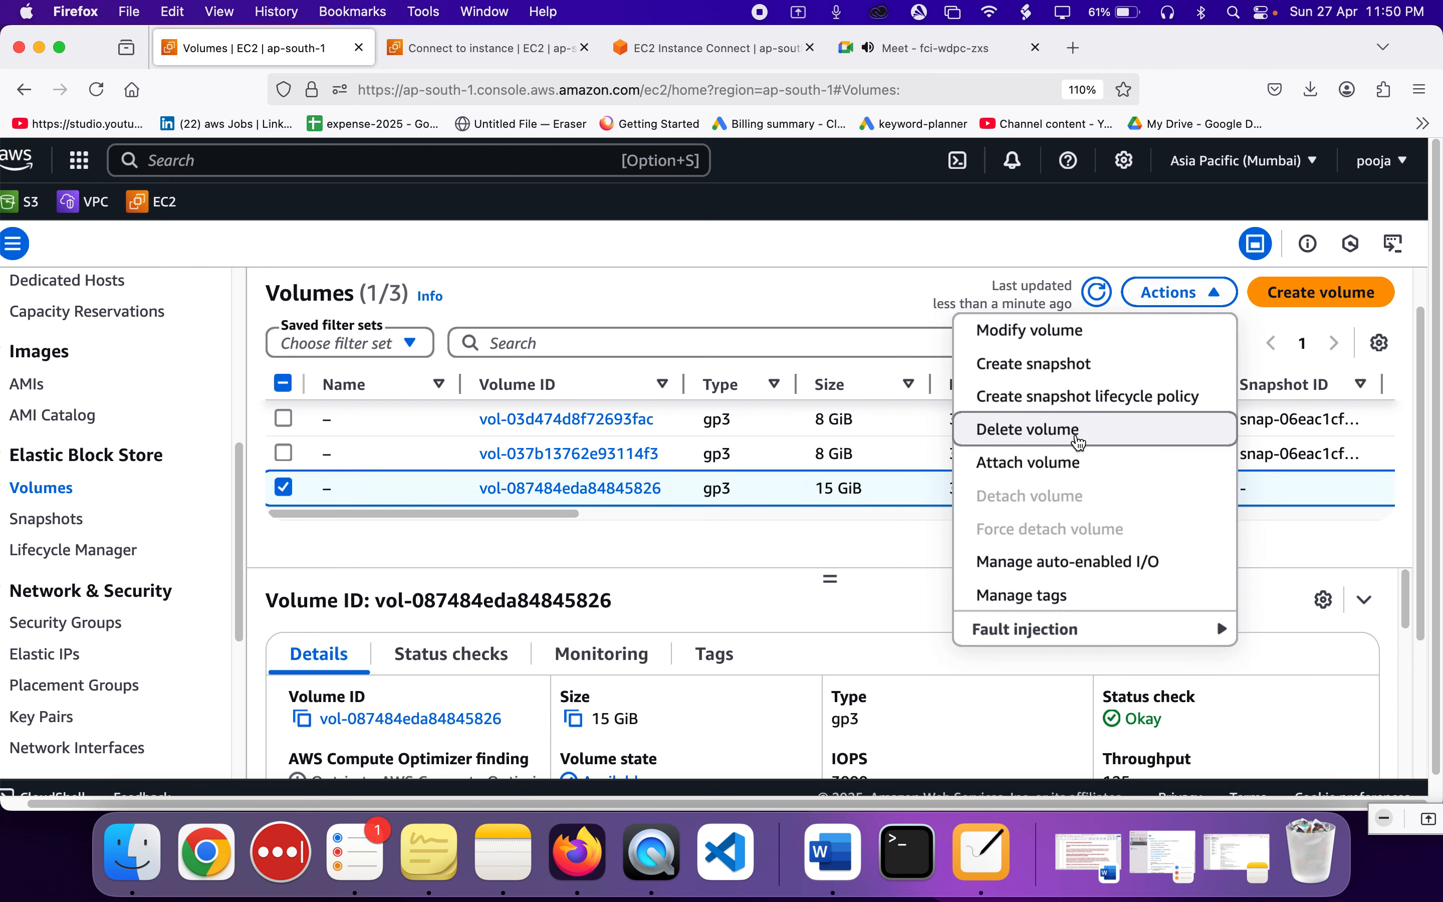
click(1080, 441)
click(769, 586)
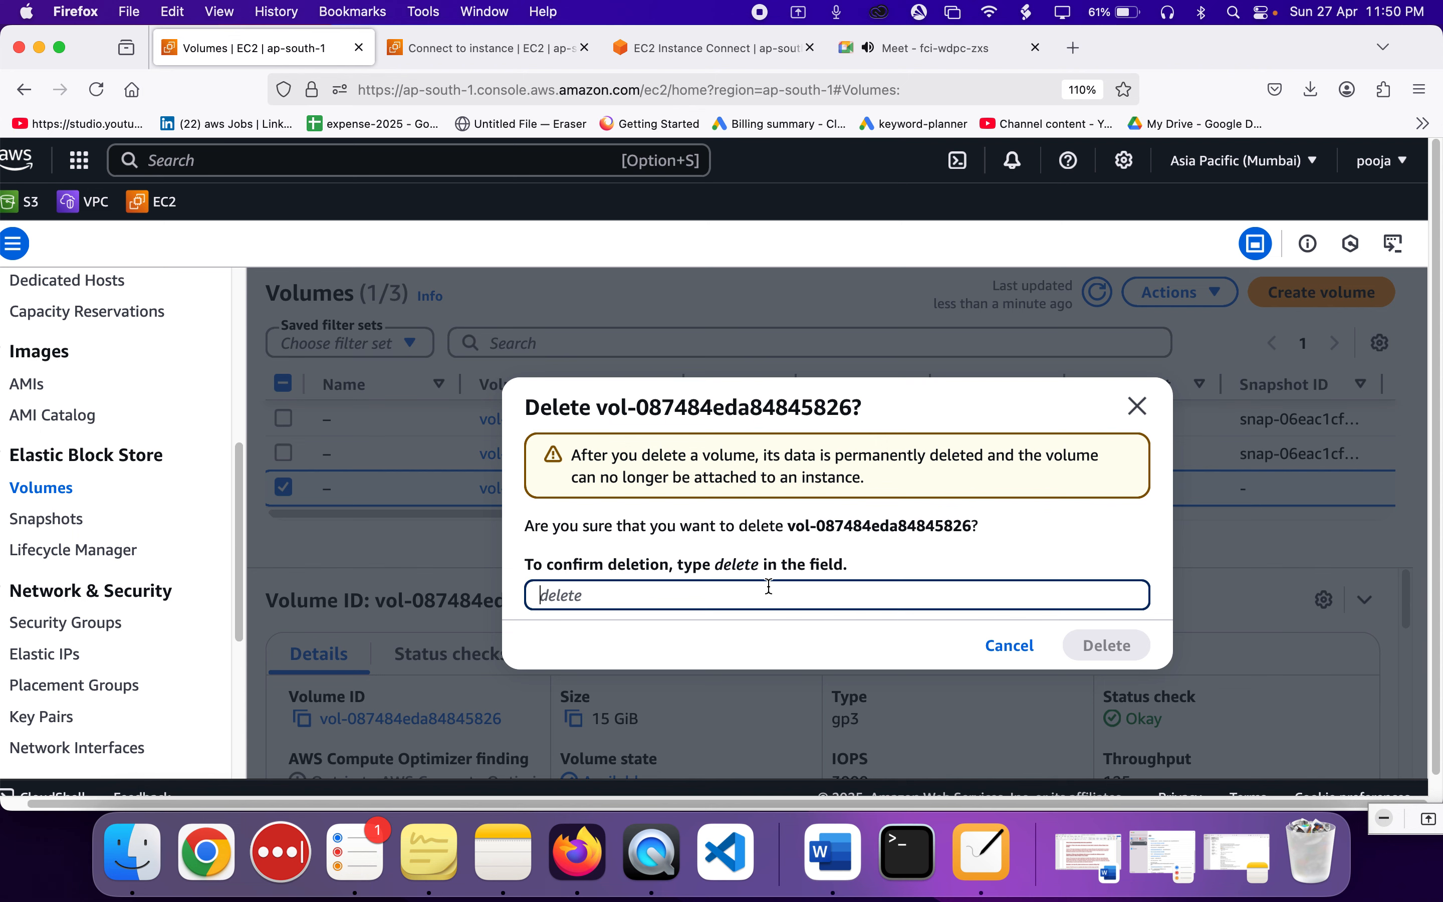
text(delete)
key(Return)
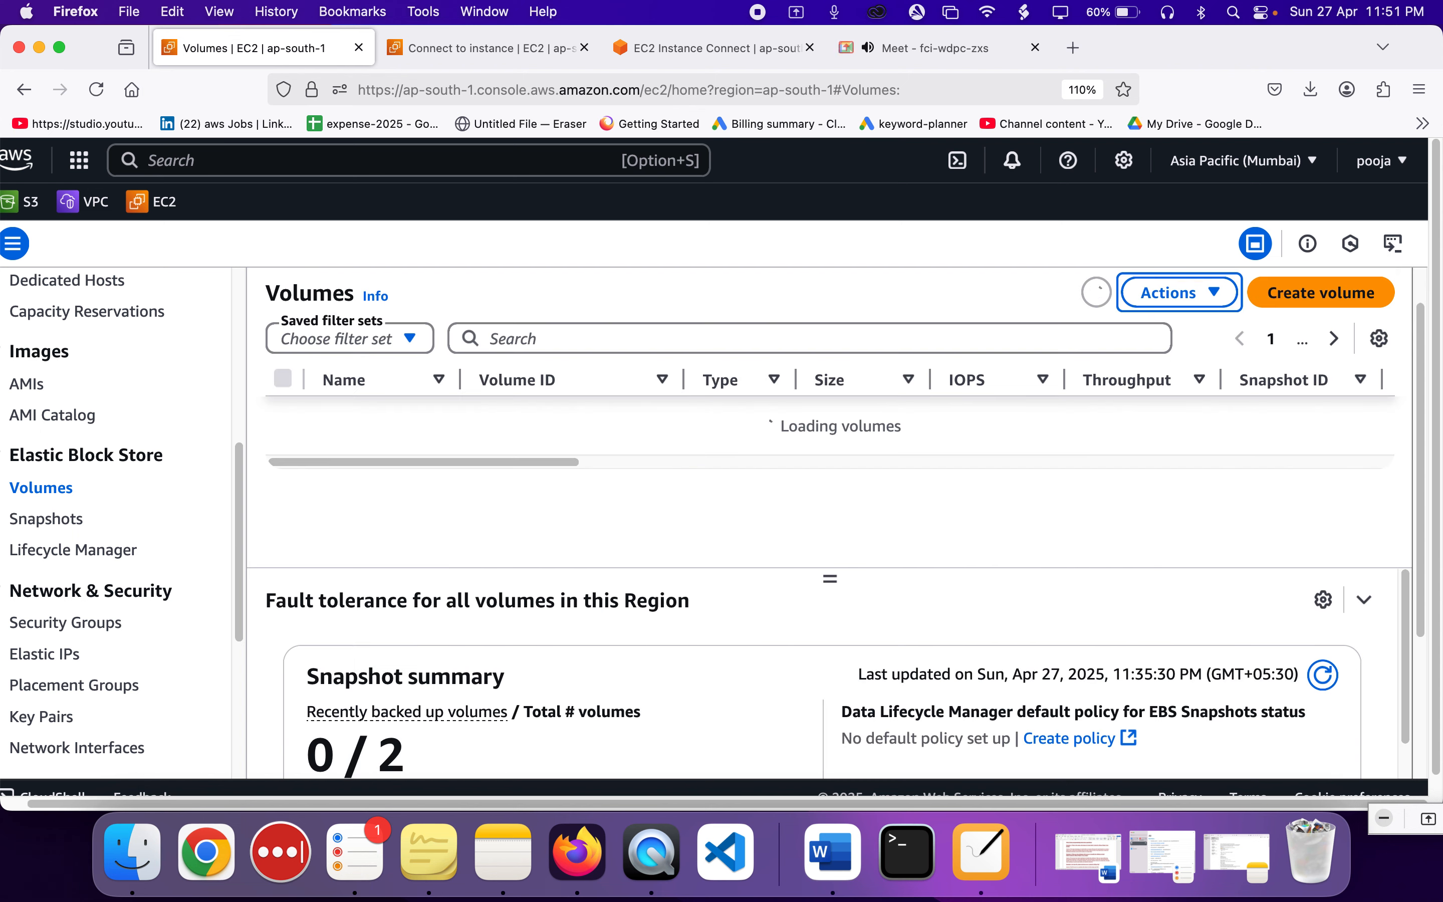
click(894, 53)
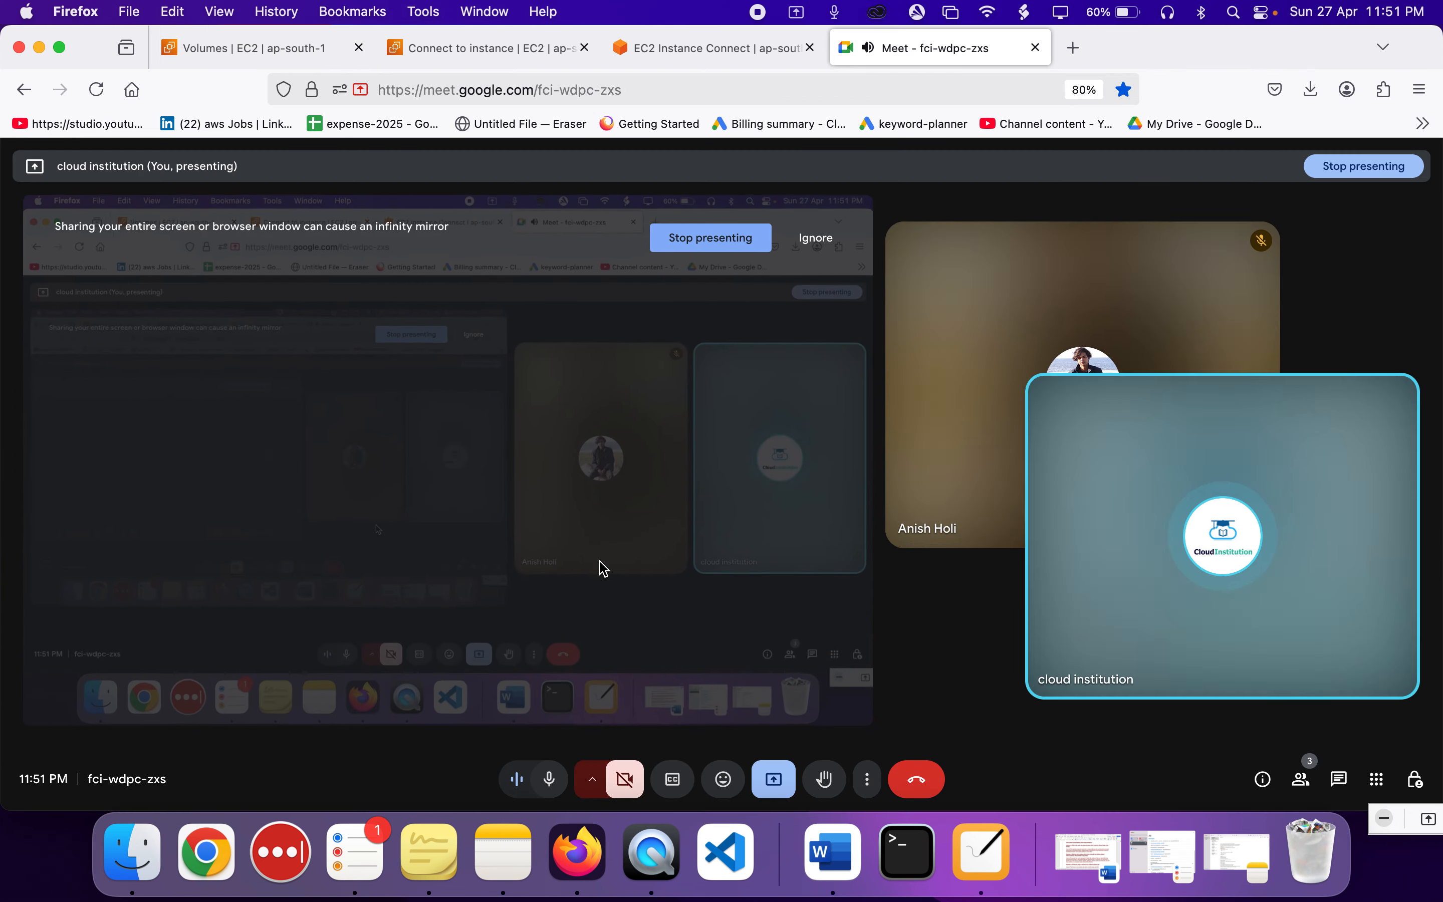